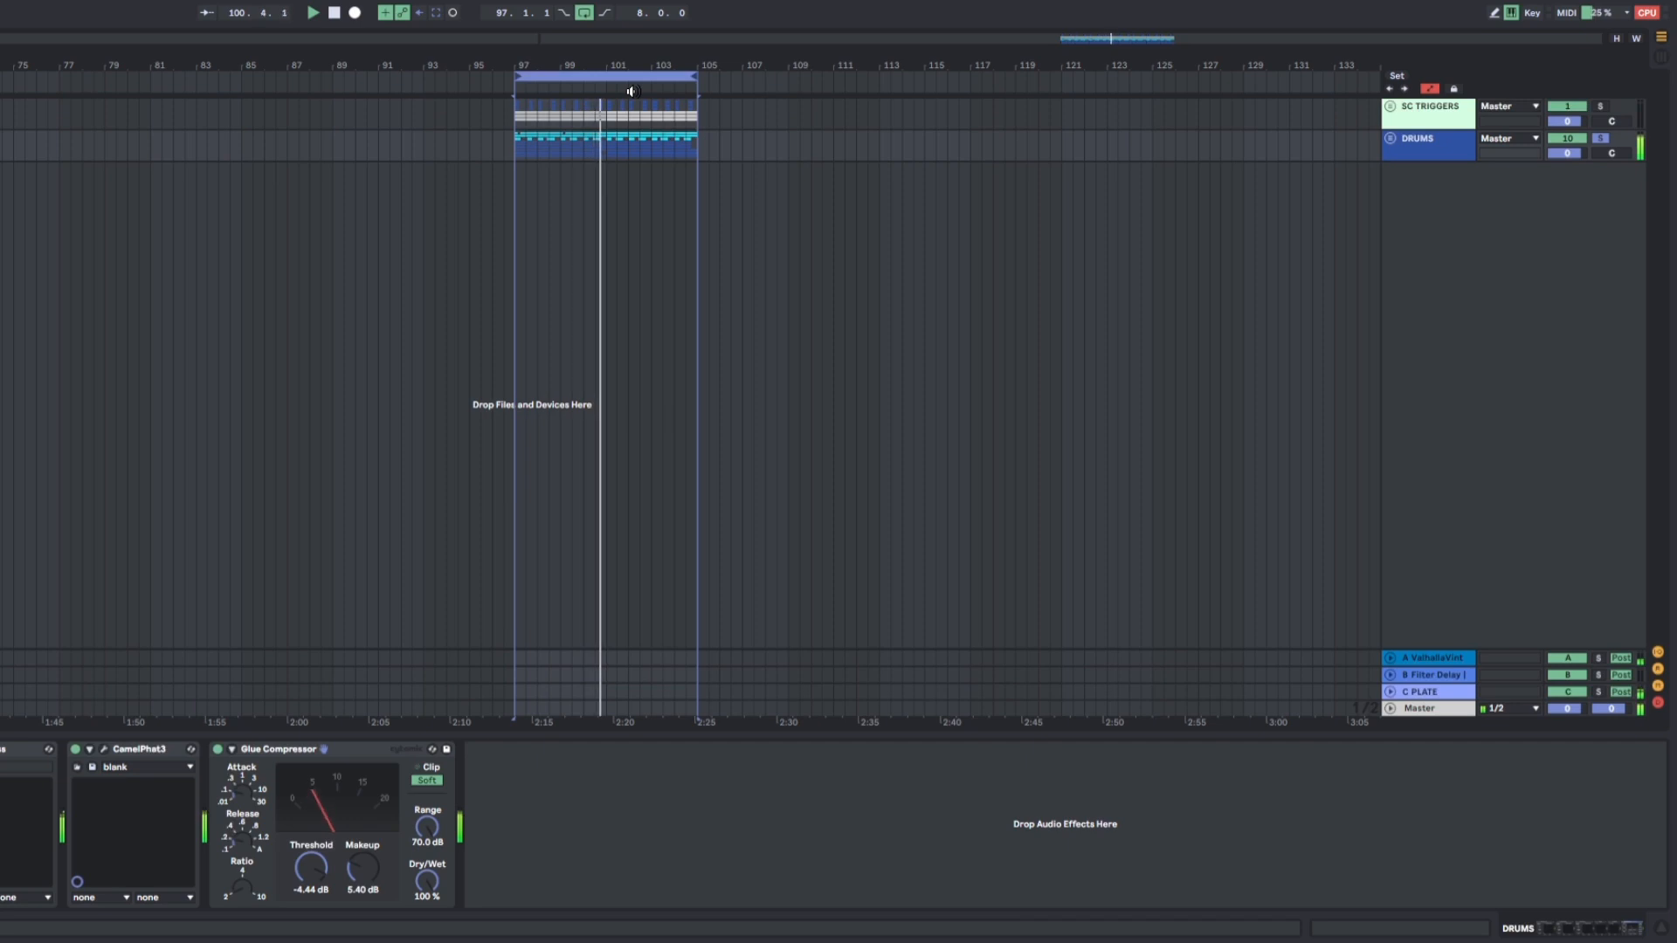
- Stop playback and insert a new audio track below the DRUMS track
key("space")
left_click(1427, 157)
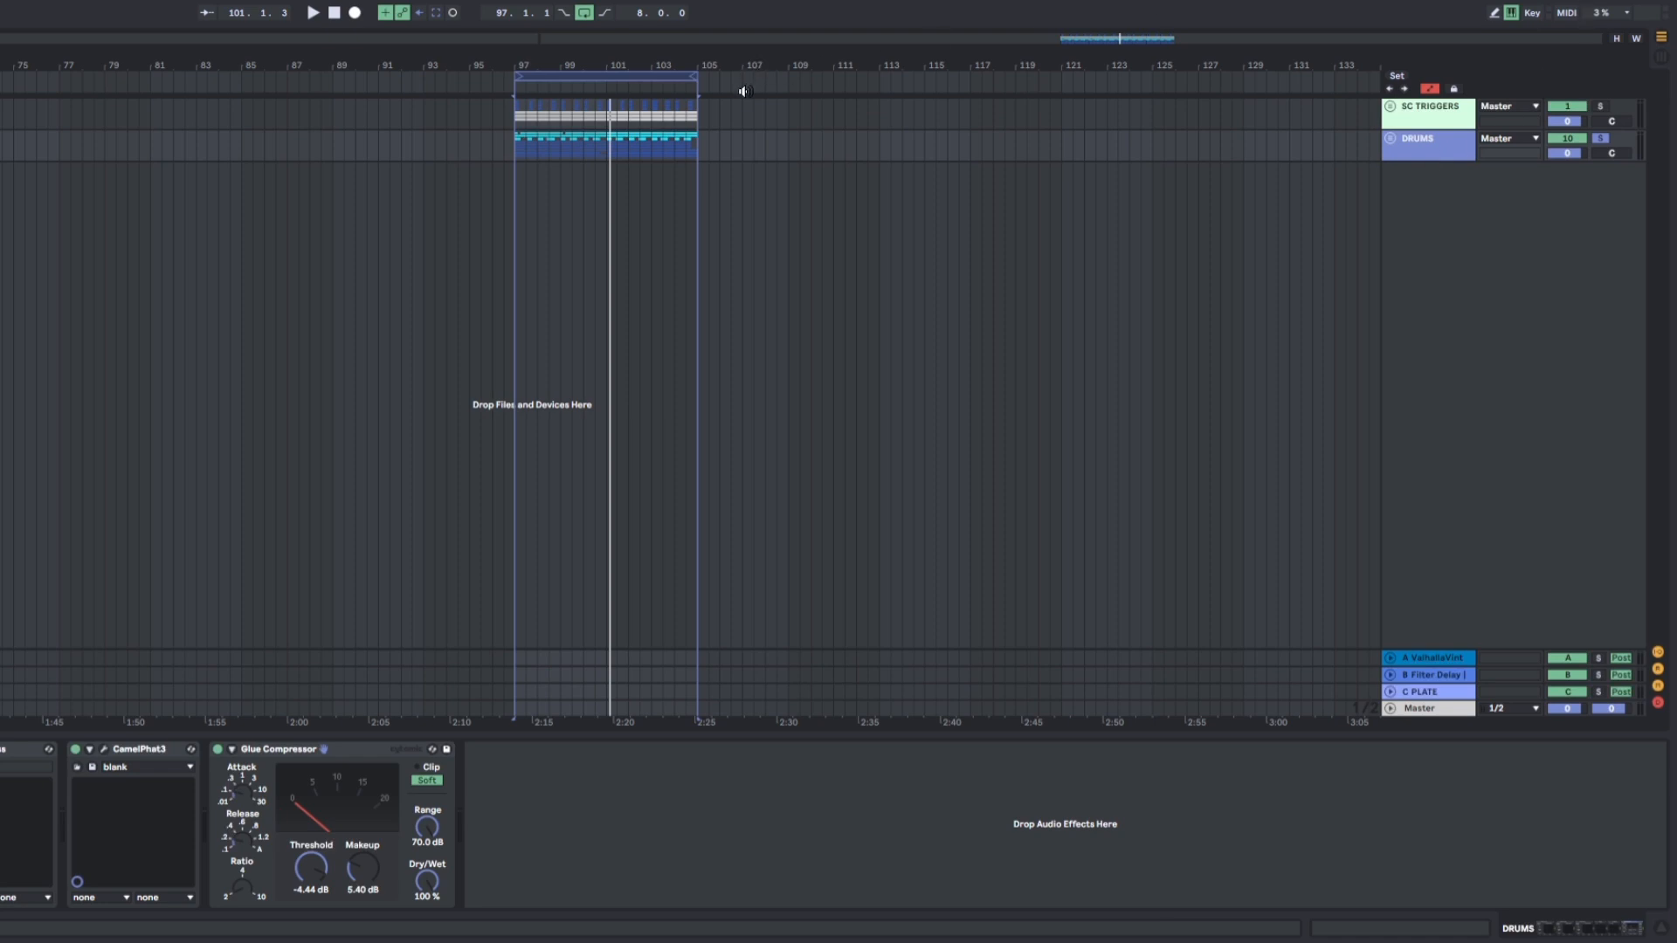
left_click(611, 77)
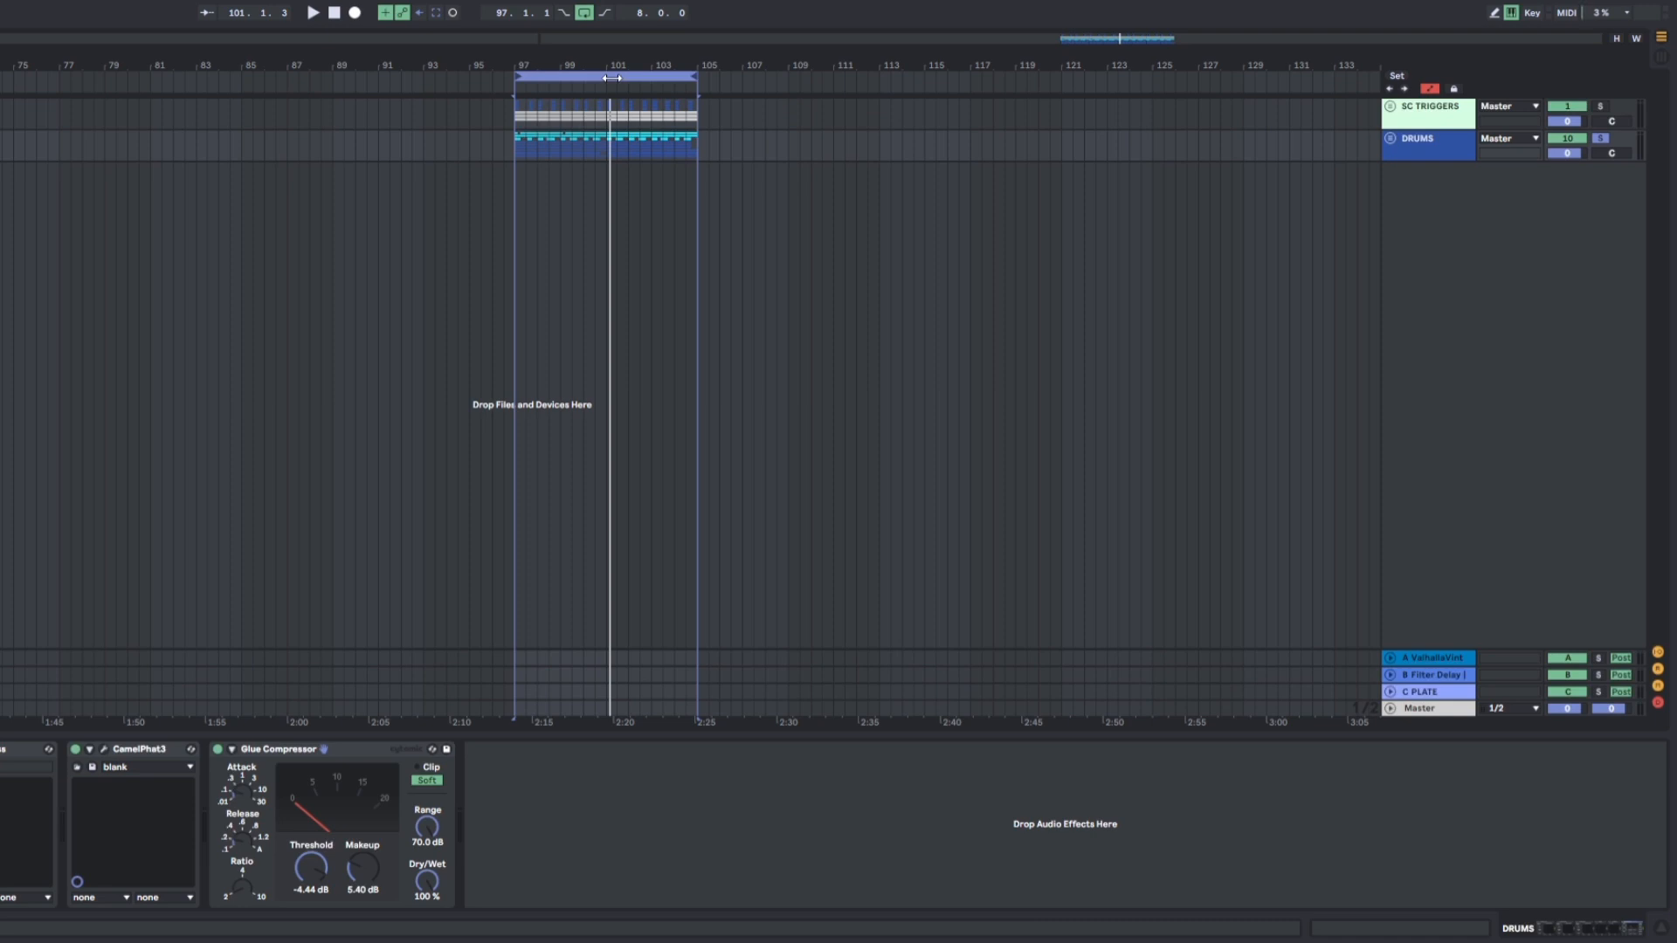
left_click(1427, 150)
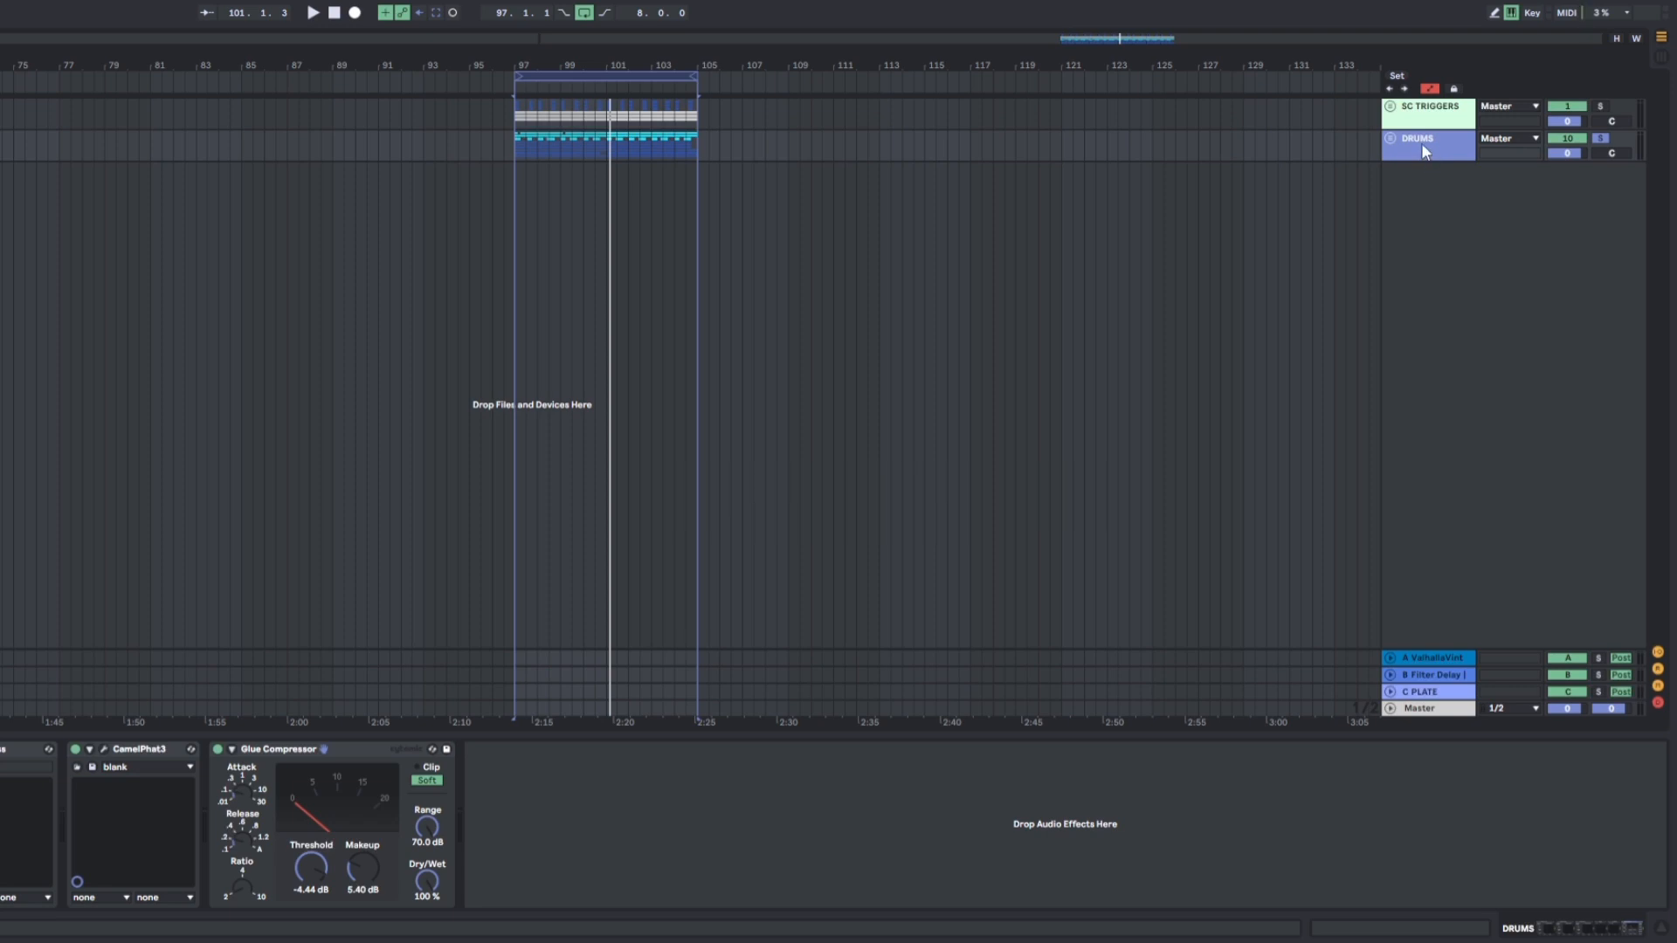
right_click(1426, 183)
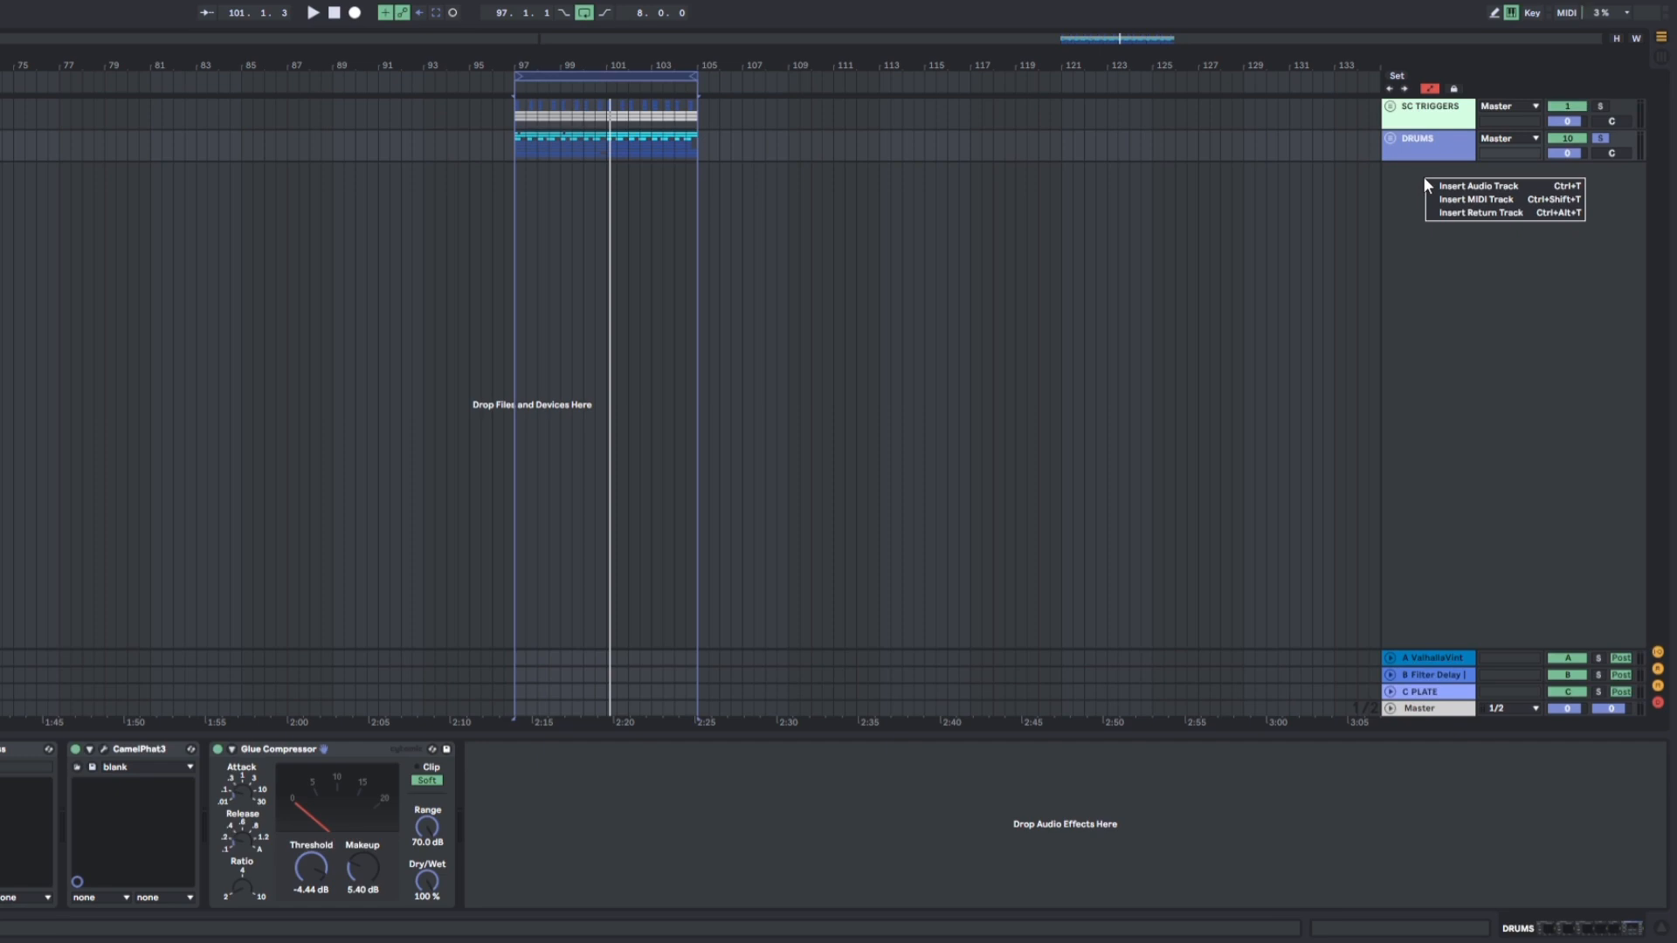
left_click(1409, 148)
left_click(610, 72)
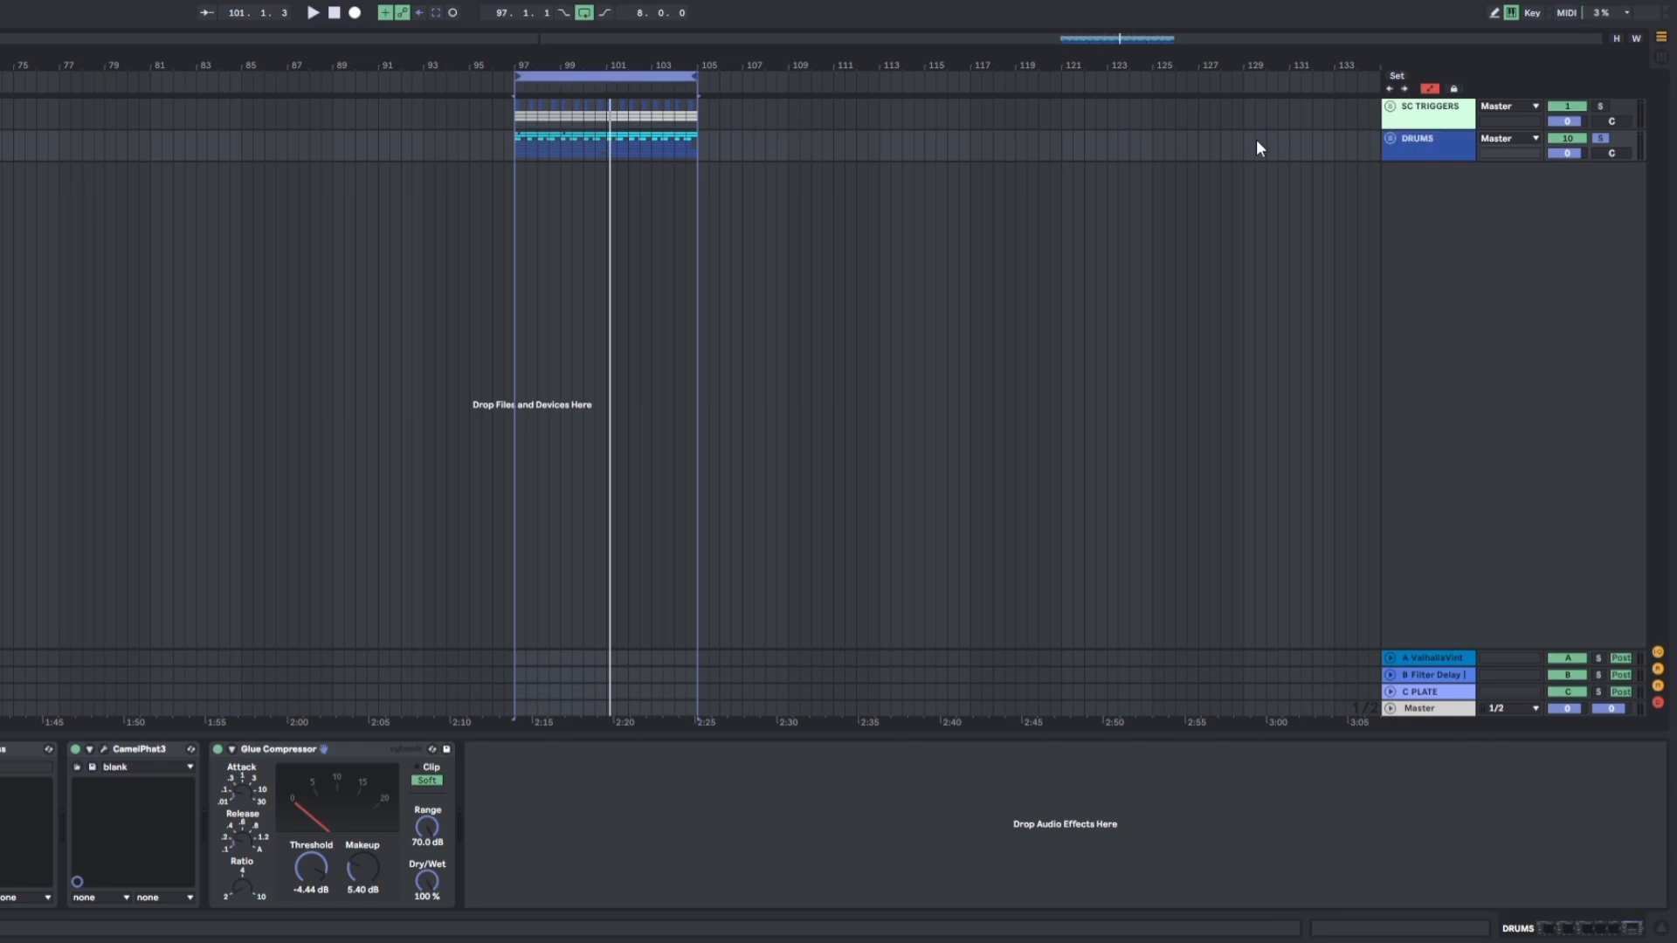
right_click(1412, 180)
left_click(1439, 192)
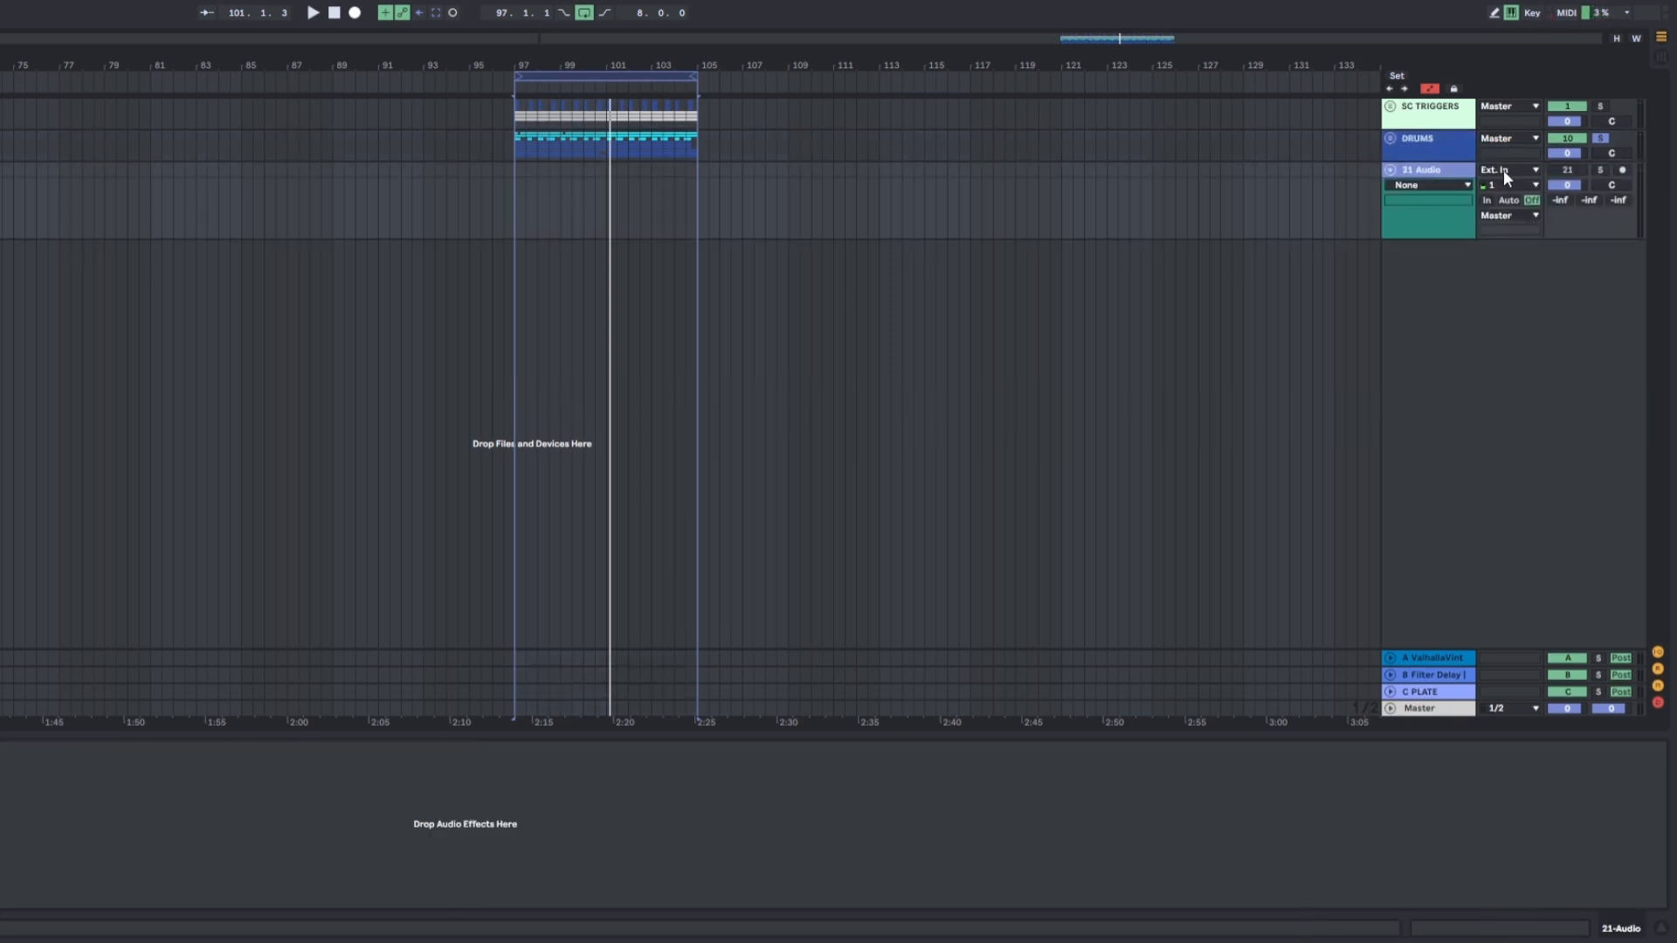
- Set the new audio track's input to Resampling, arm it, and record the looped eight-bar drum section onto it
left_click(1502, 169)
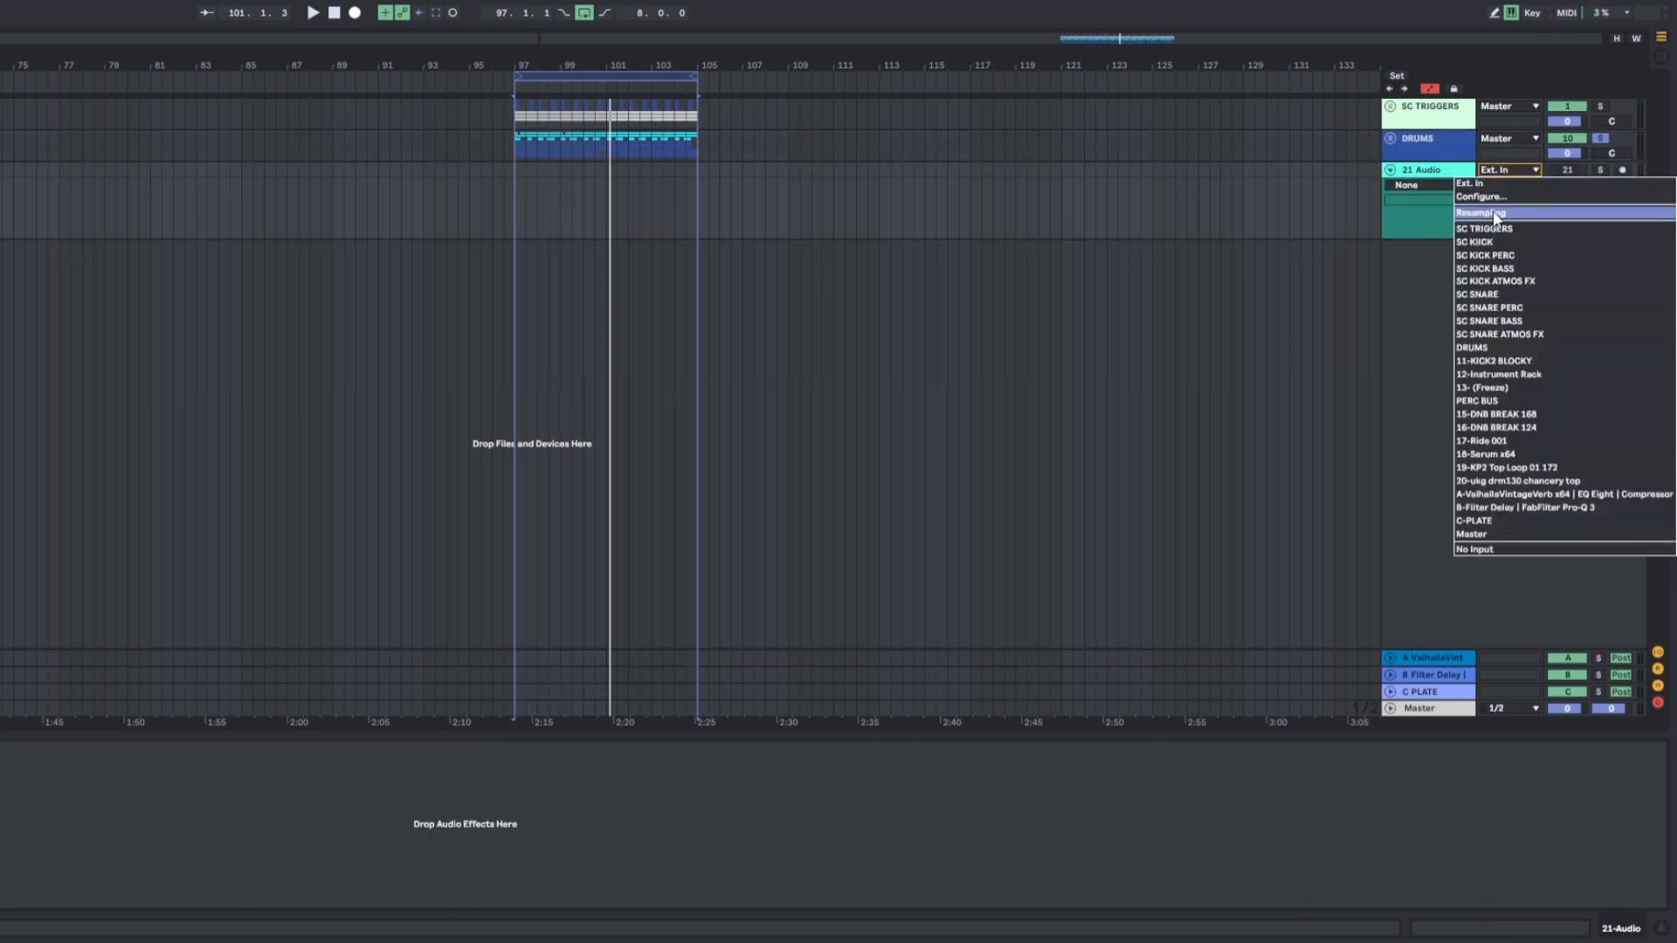
left_click(1493, 213)
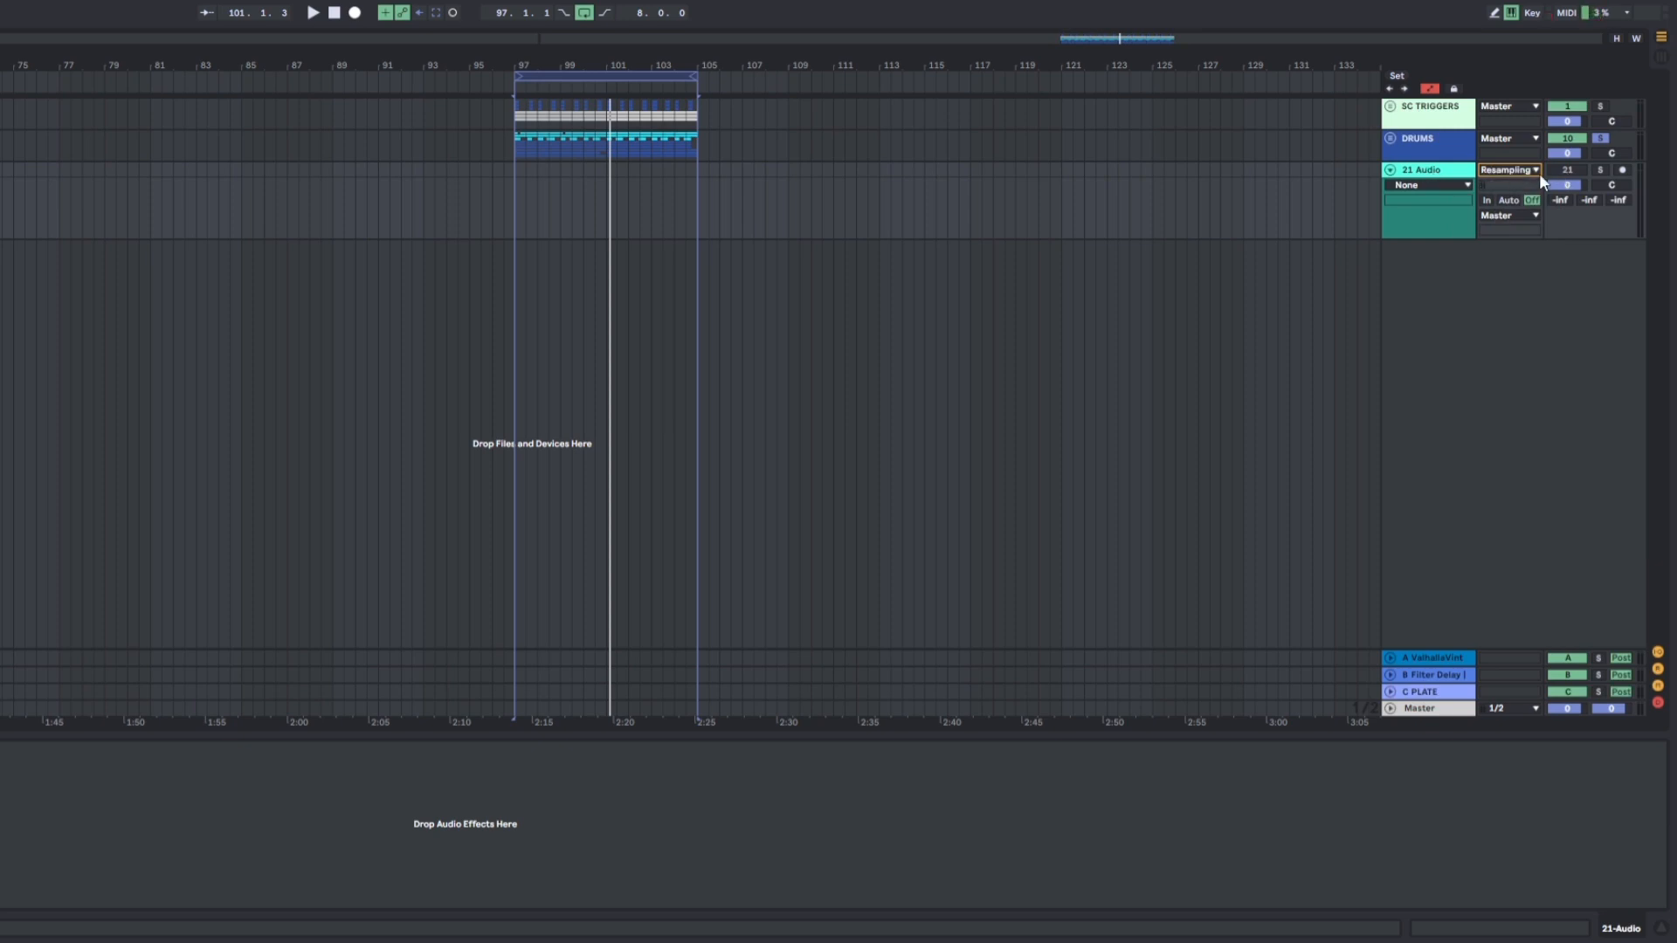
left_click(1621, 170)
left_click(356, 15)
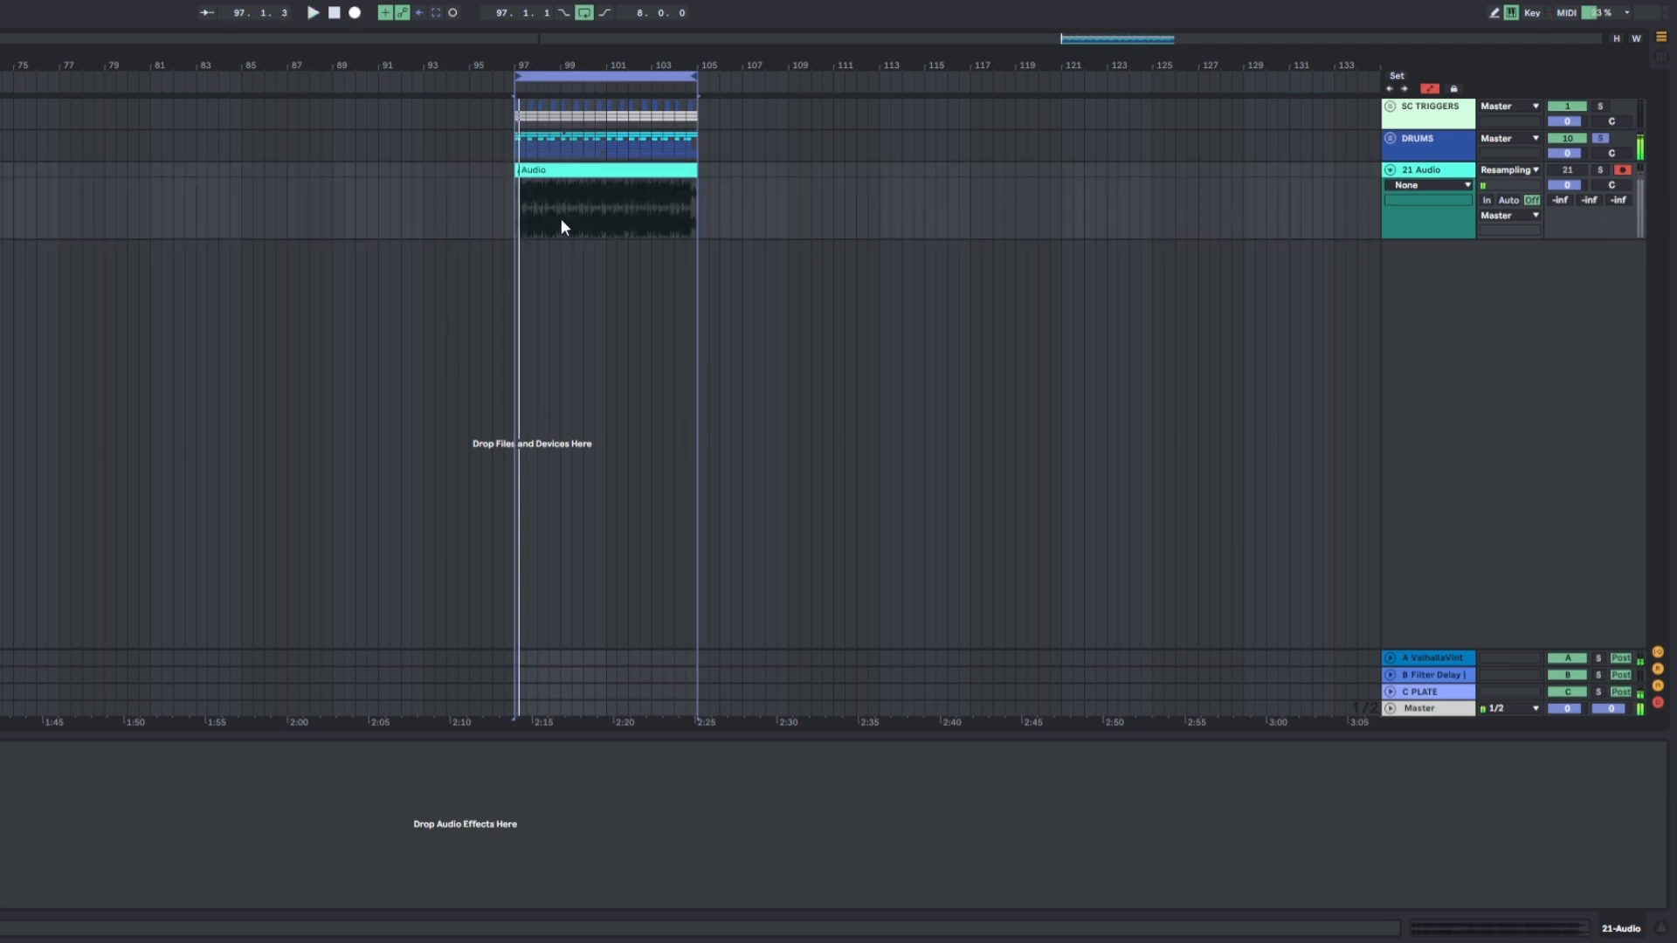
key("space")
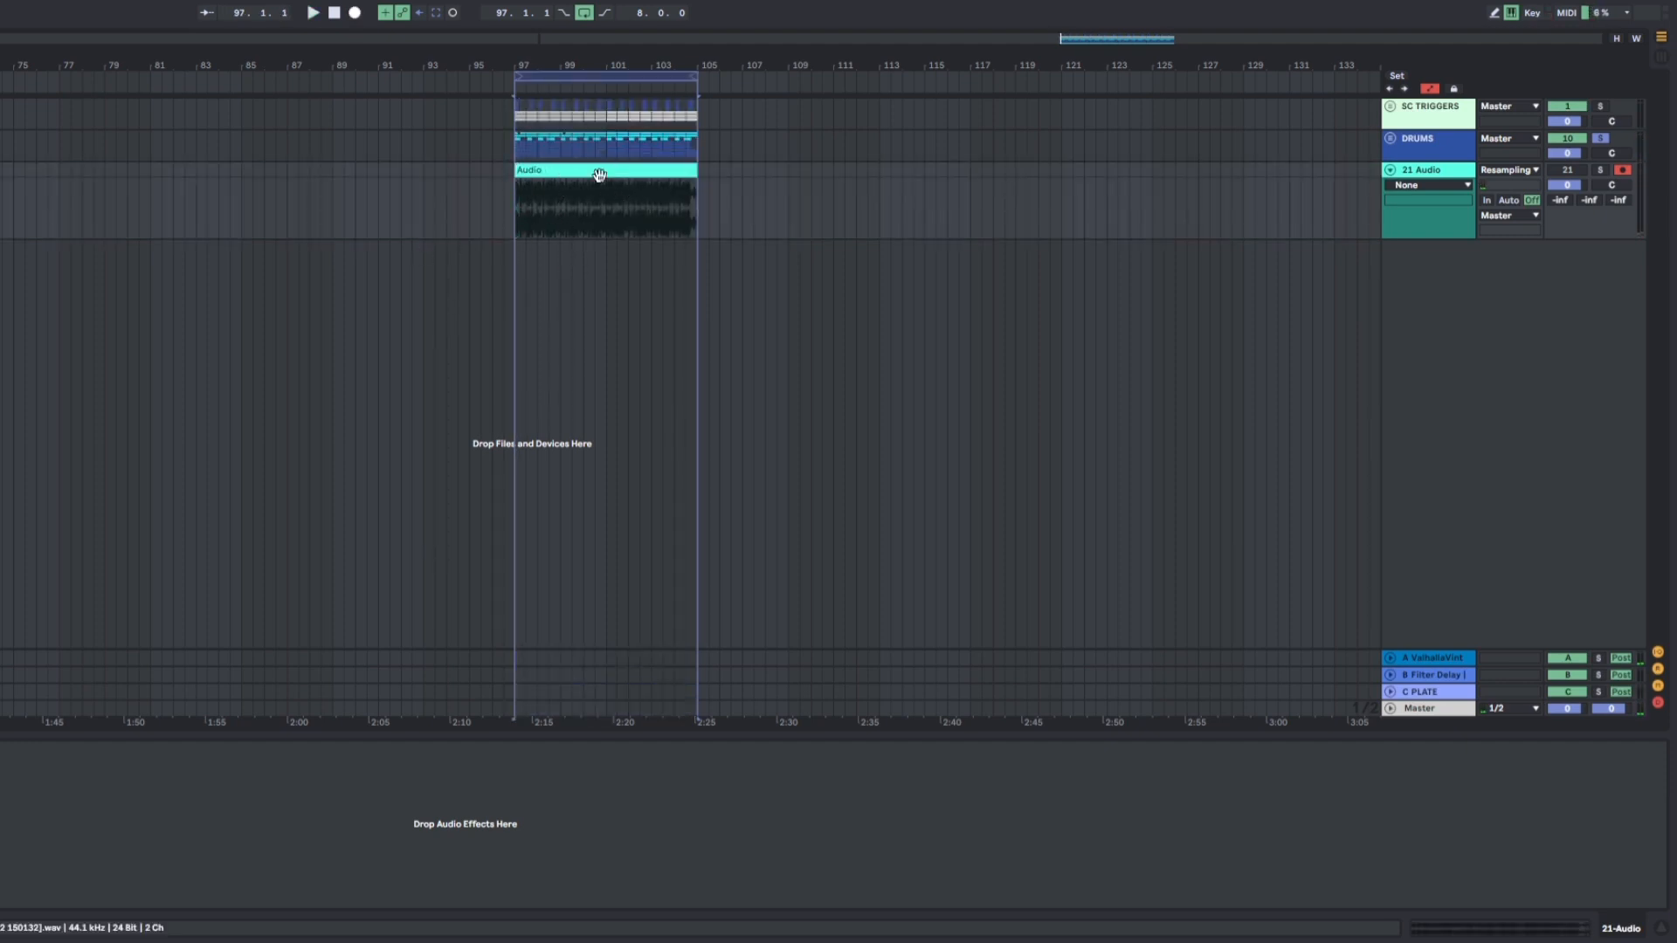
- Move the recorded audio clip to start at bar 89 and set the loop around it
left_click_drag(595, 171, 414, 166)
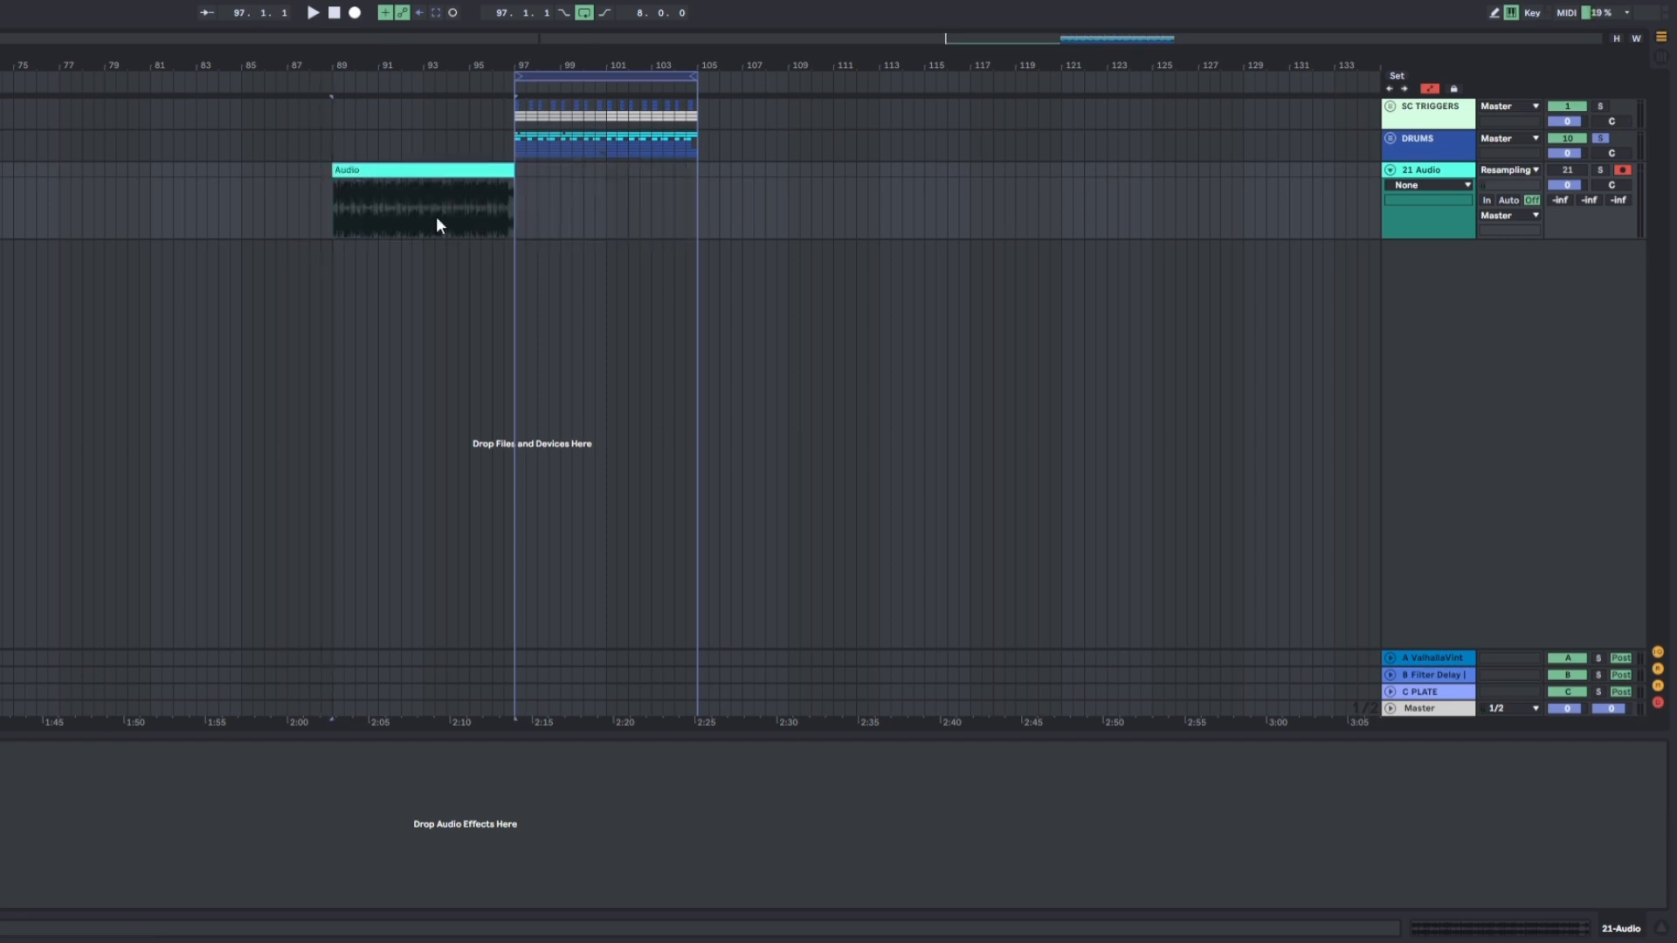
left_click(402, 172)
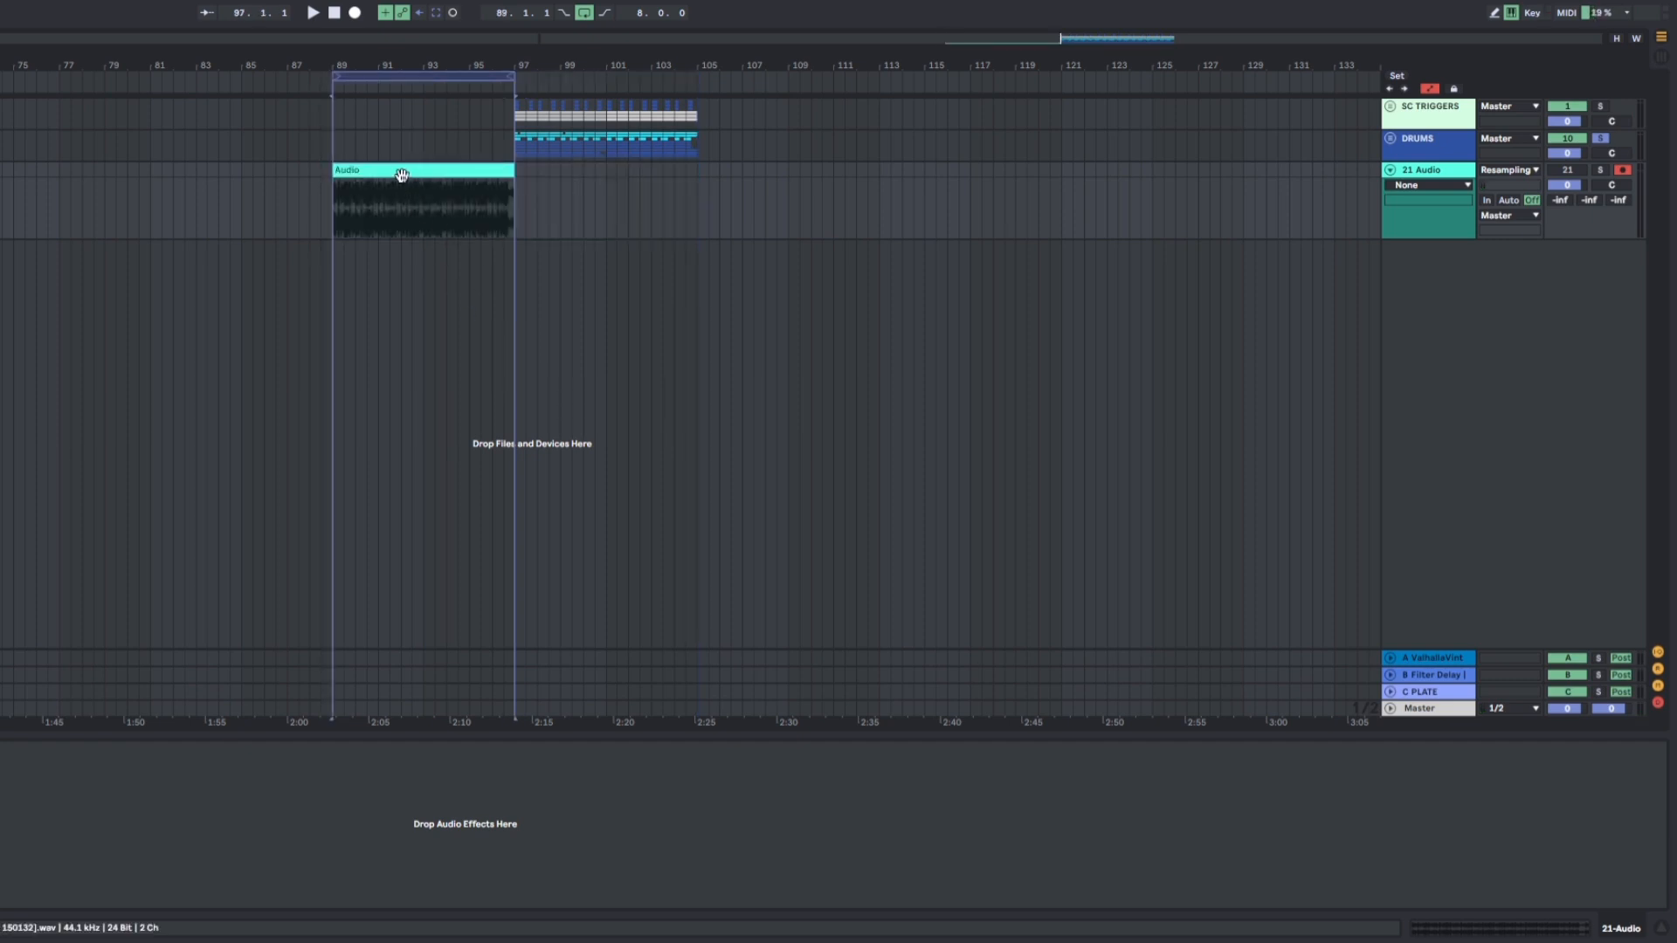
left_click(1597, 168)
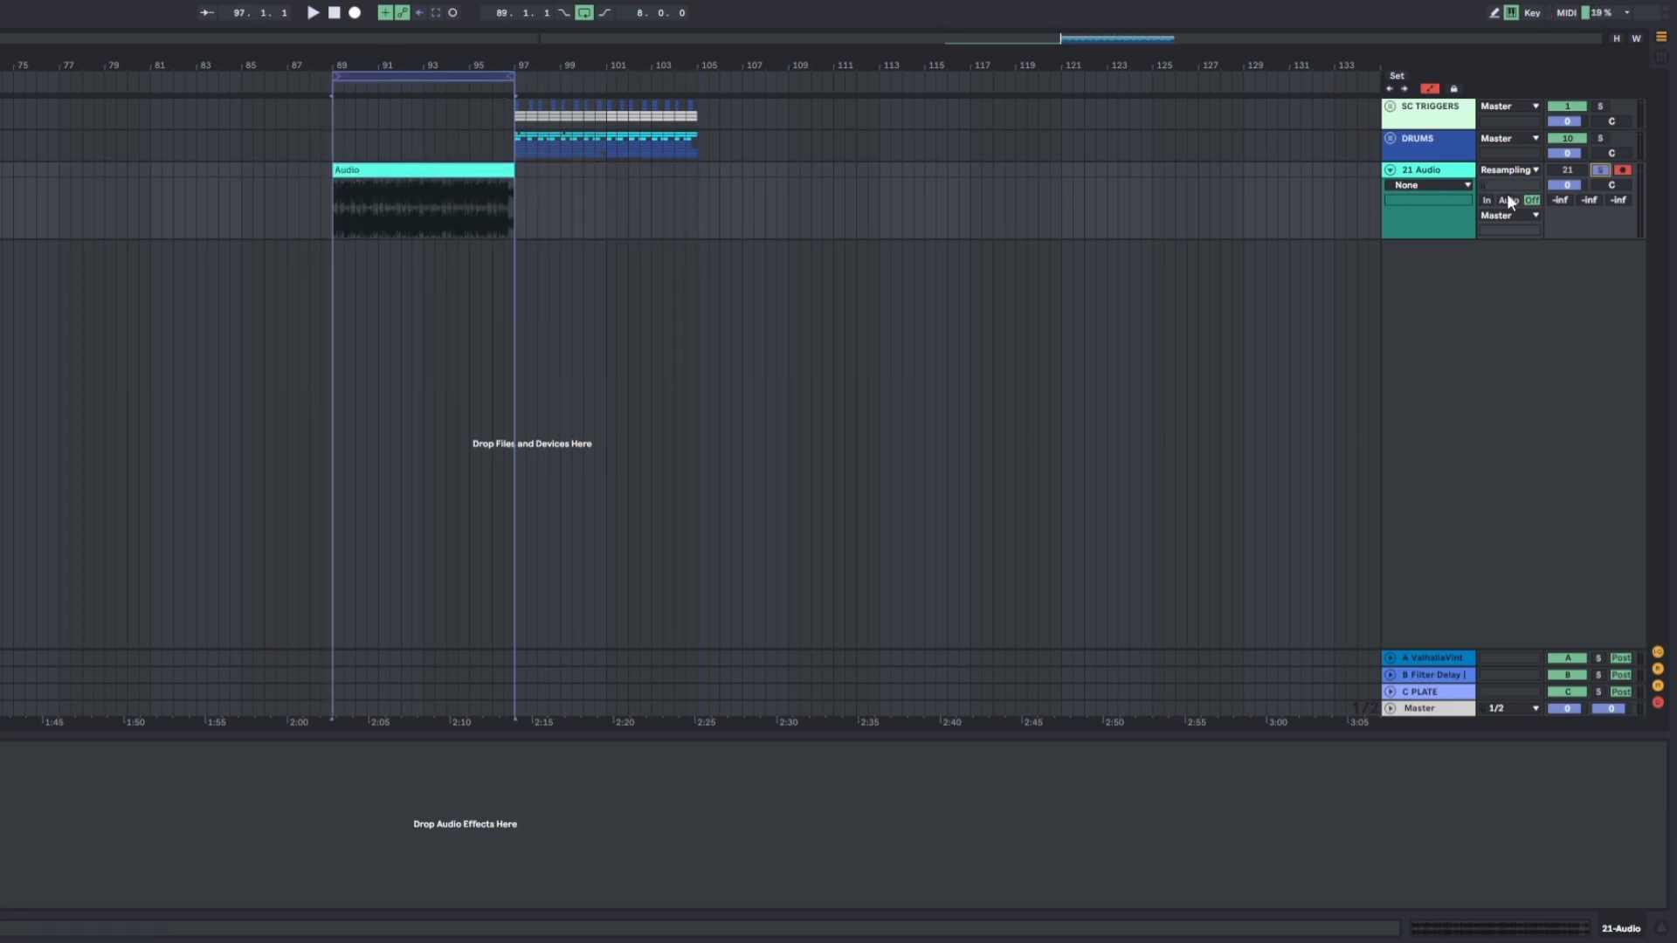
left_click(1568, 171)
left_click(1441, 172)
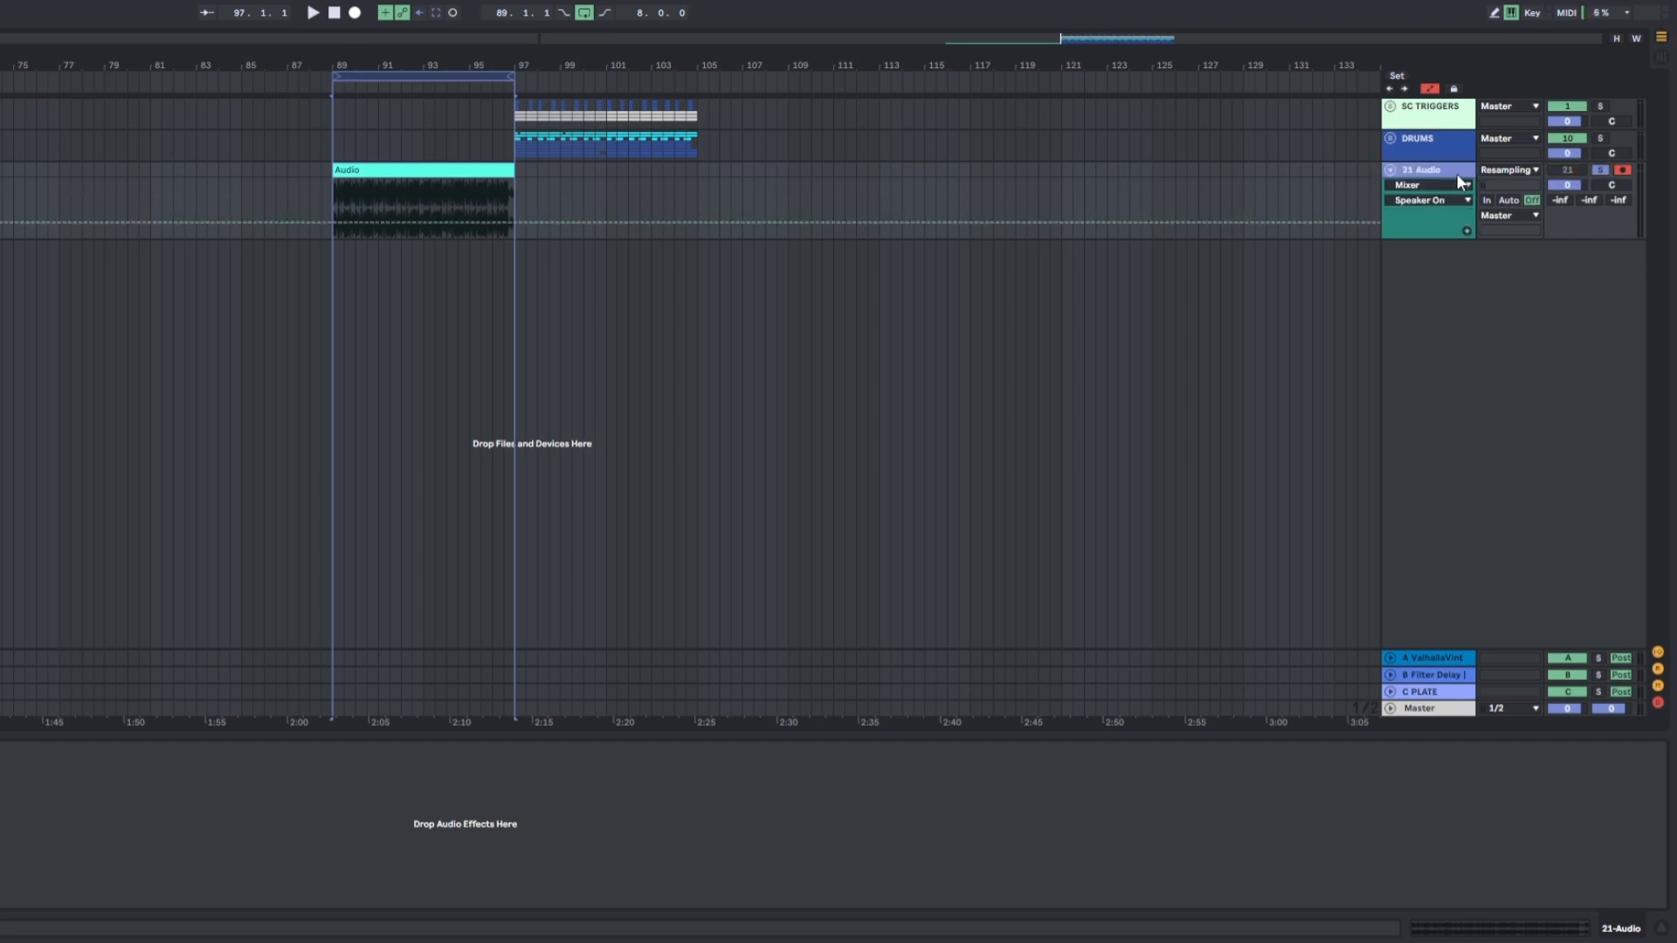
left_click(1599, 172)
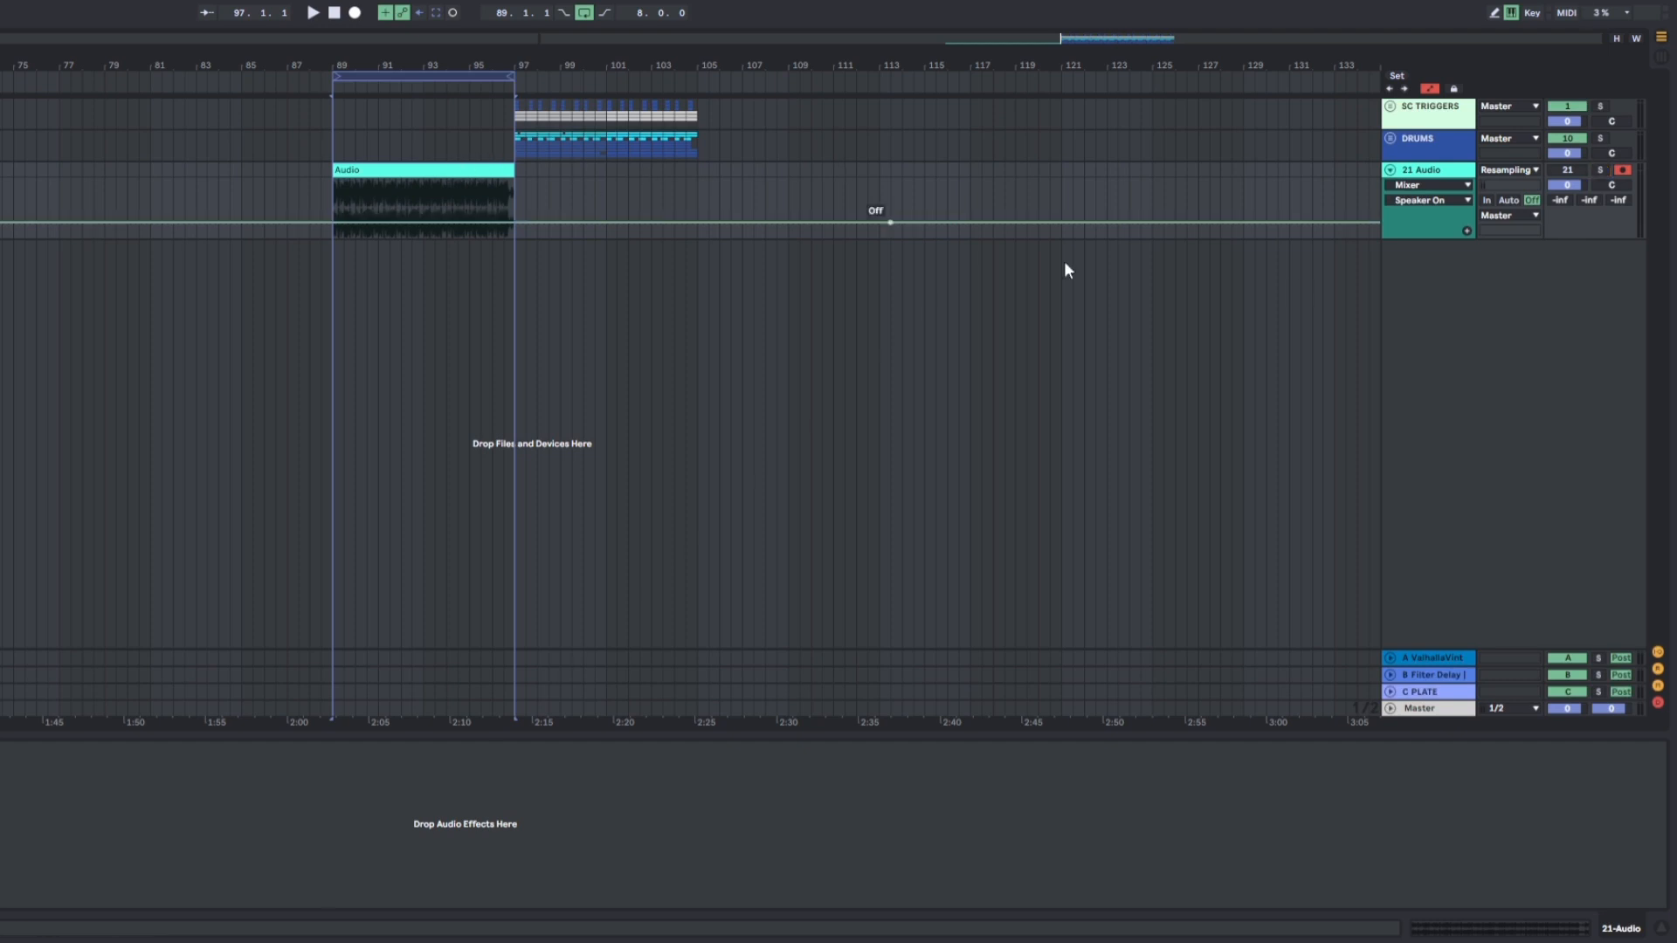
left_click(1412, 173)
- Copy the recorded clip to bar 81 and extend the loop start back to bar 81 for a 16-bar loop
double_click(438, 167)
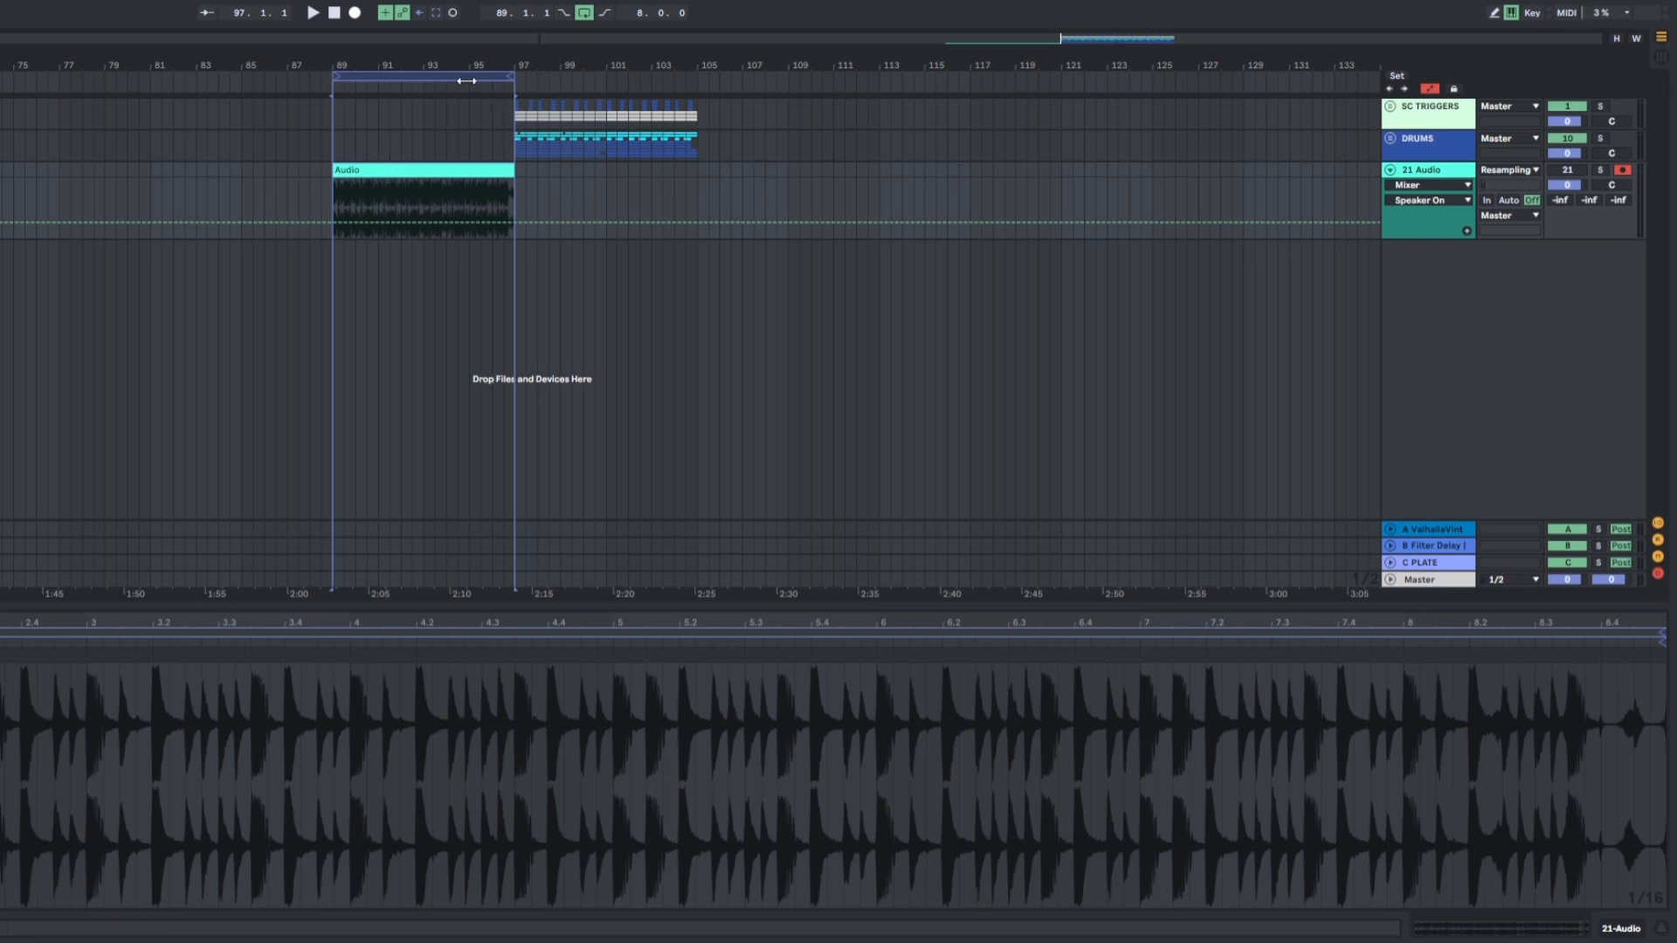
mouse_move(466, 80)
left_mouse_down()
mouse_move(668, 83)
mouse_move(459, 87)
left_mouse_up()
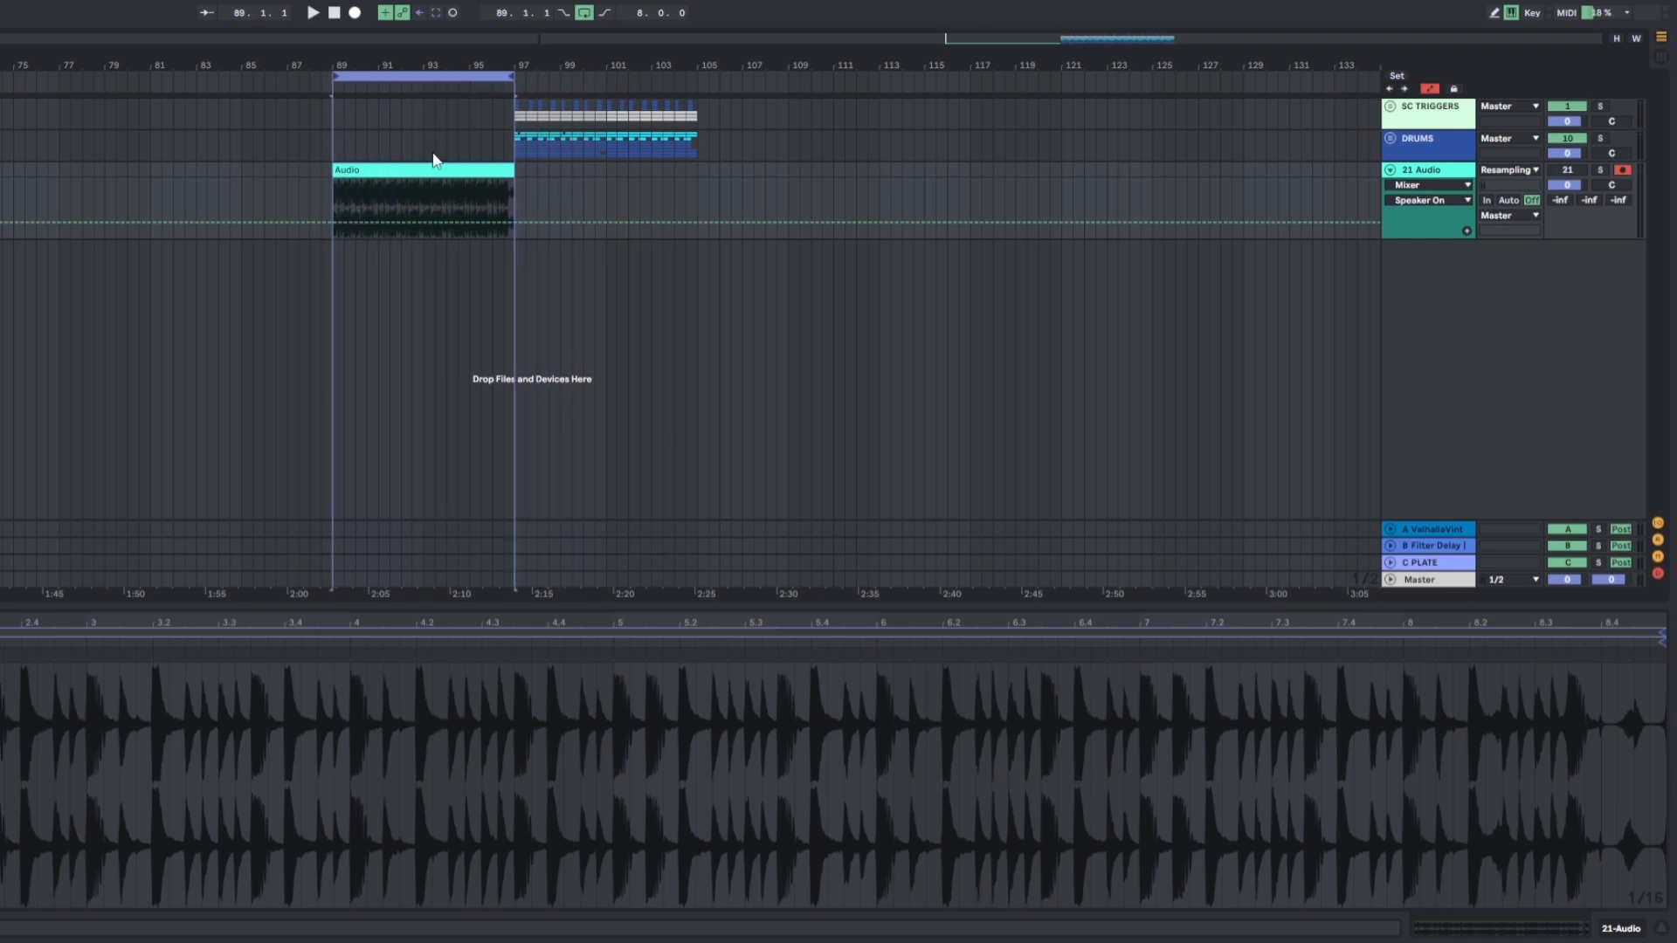
left_click_drag(422, 172, 243, 170)
left_click_drag(342, 79, 152, 76)
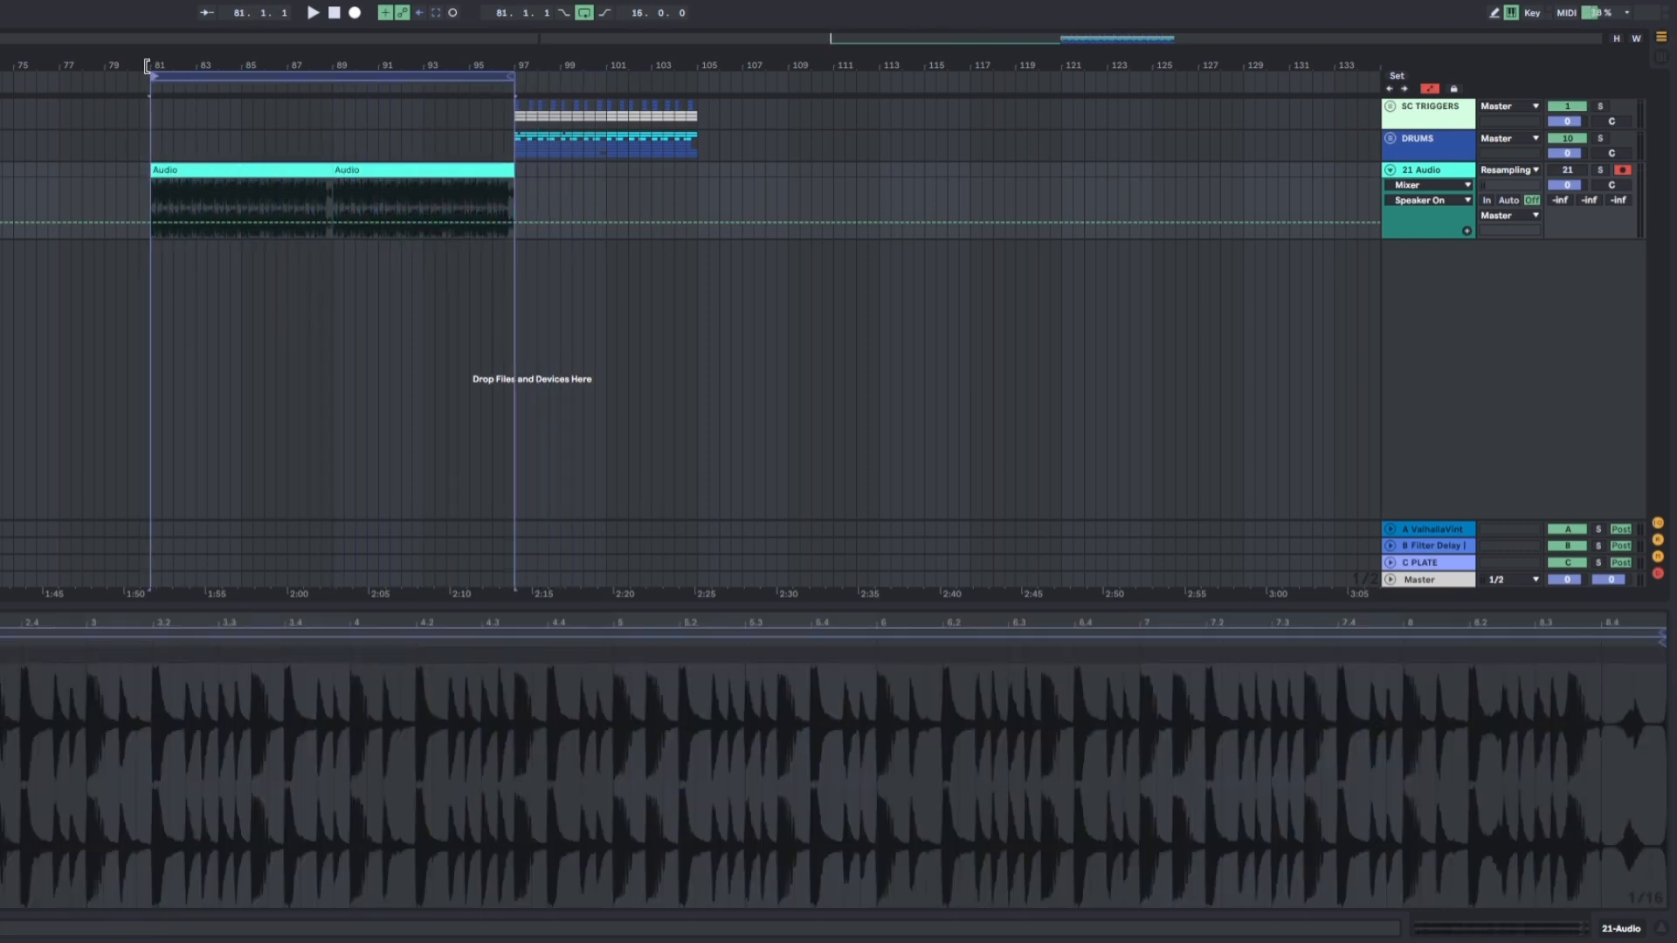
- Trim the first audio clip to end at bar 85 and duplicate it three times to fill the loop up to bar 97
left_click(324, 180)
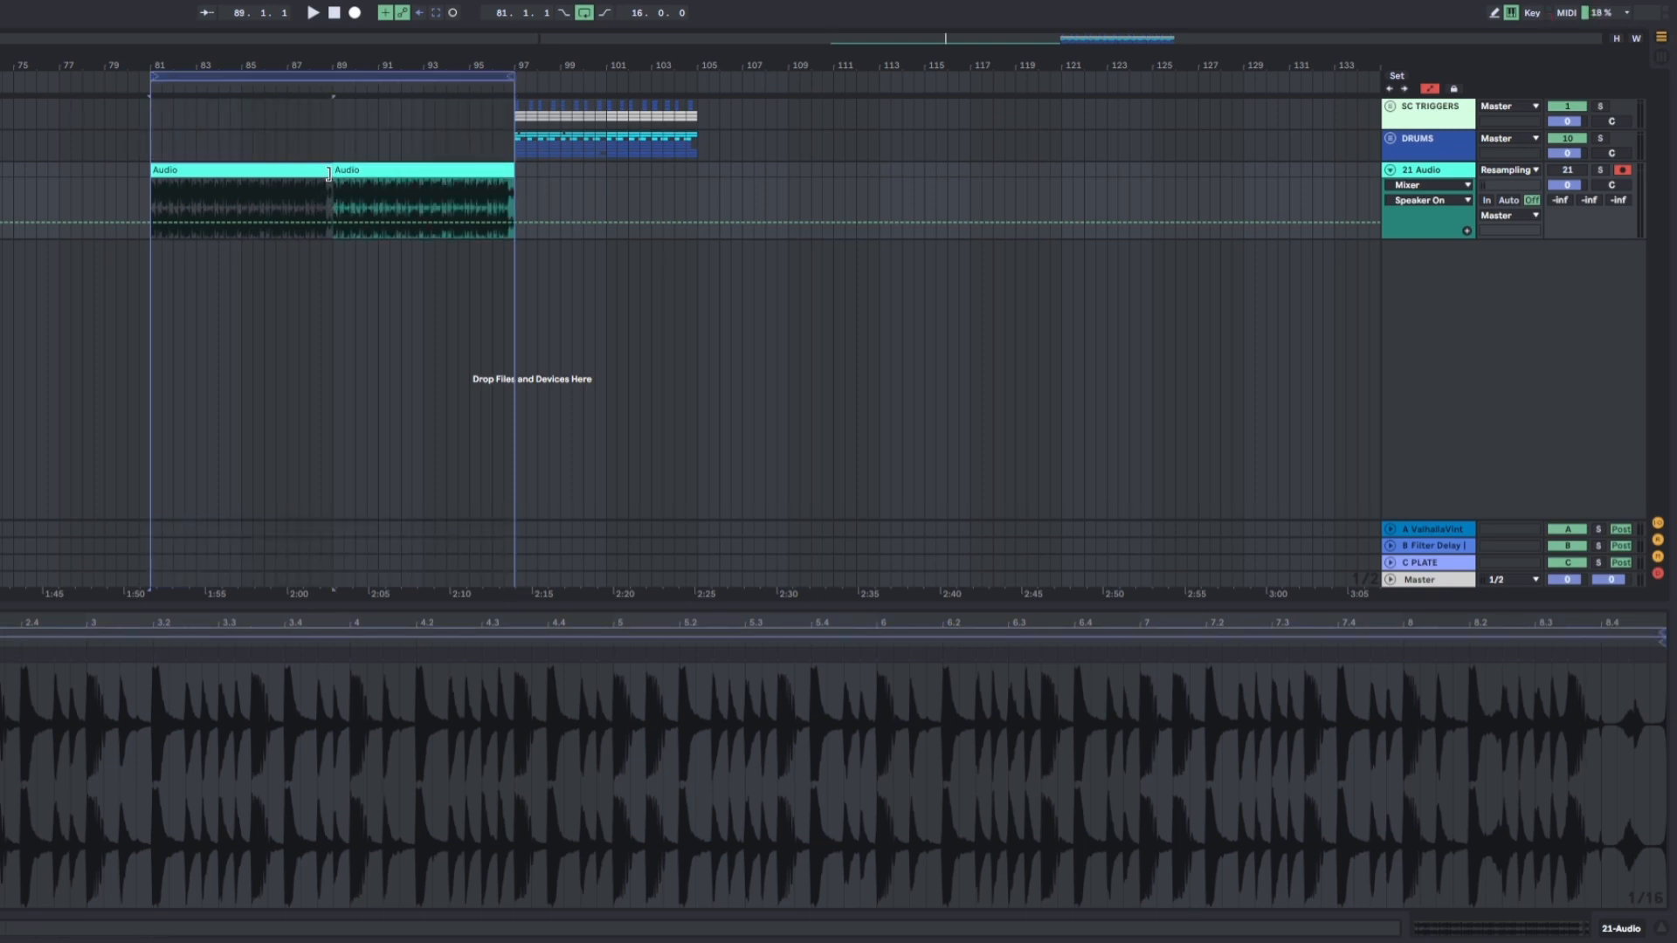
left_click_drag(332, 169, 243, 168)
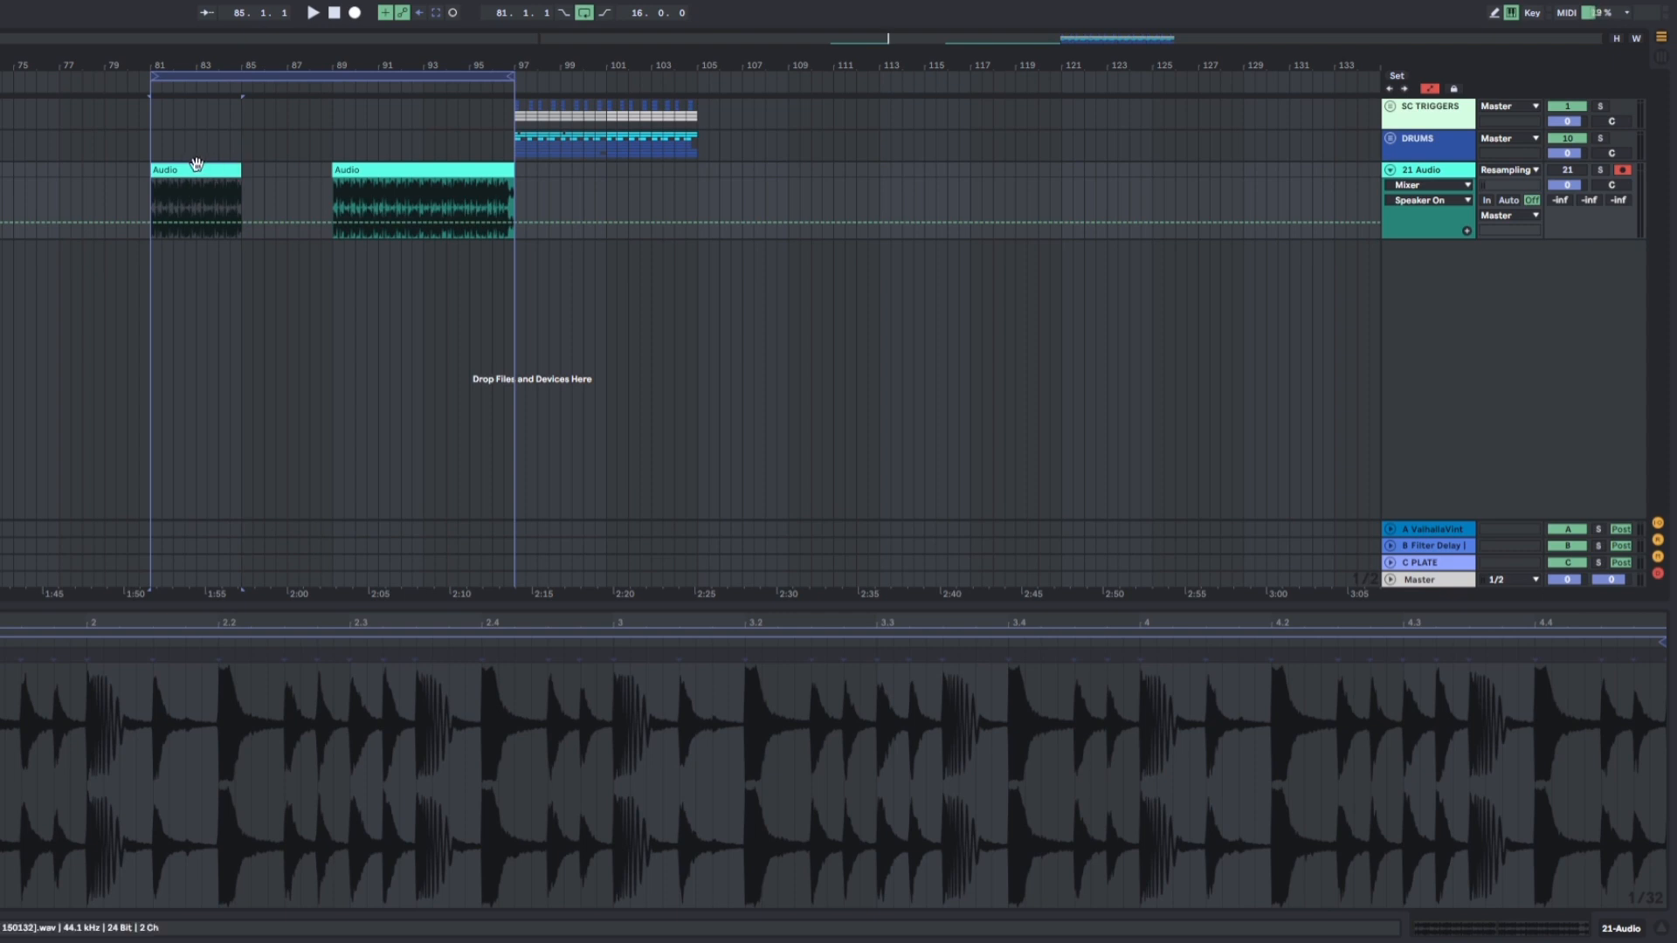
key("ctrl+d")
key("ctrl+d")
key("ctrl+d")
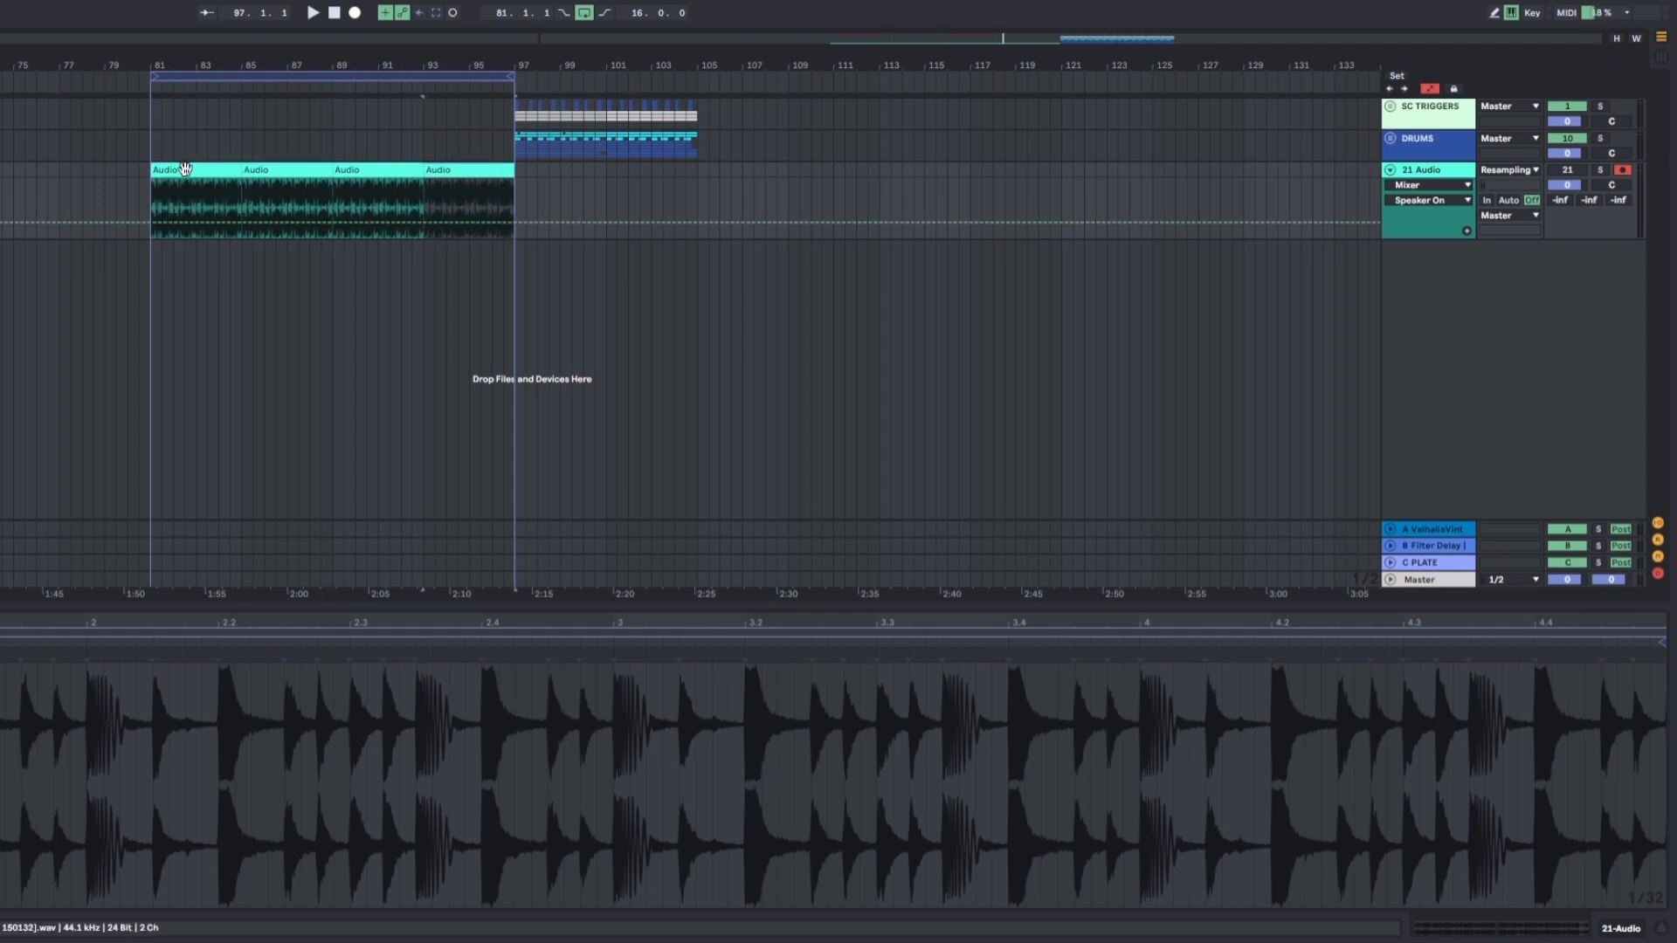
- Solo the resampled audio track and play the duplicated clips from bar 81
left_click(181, 170)
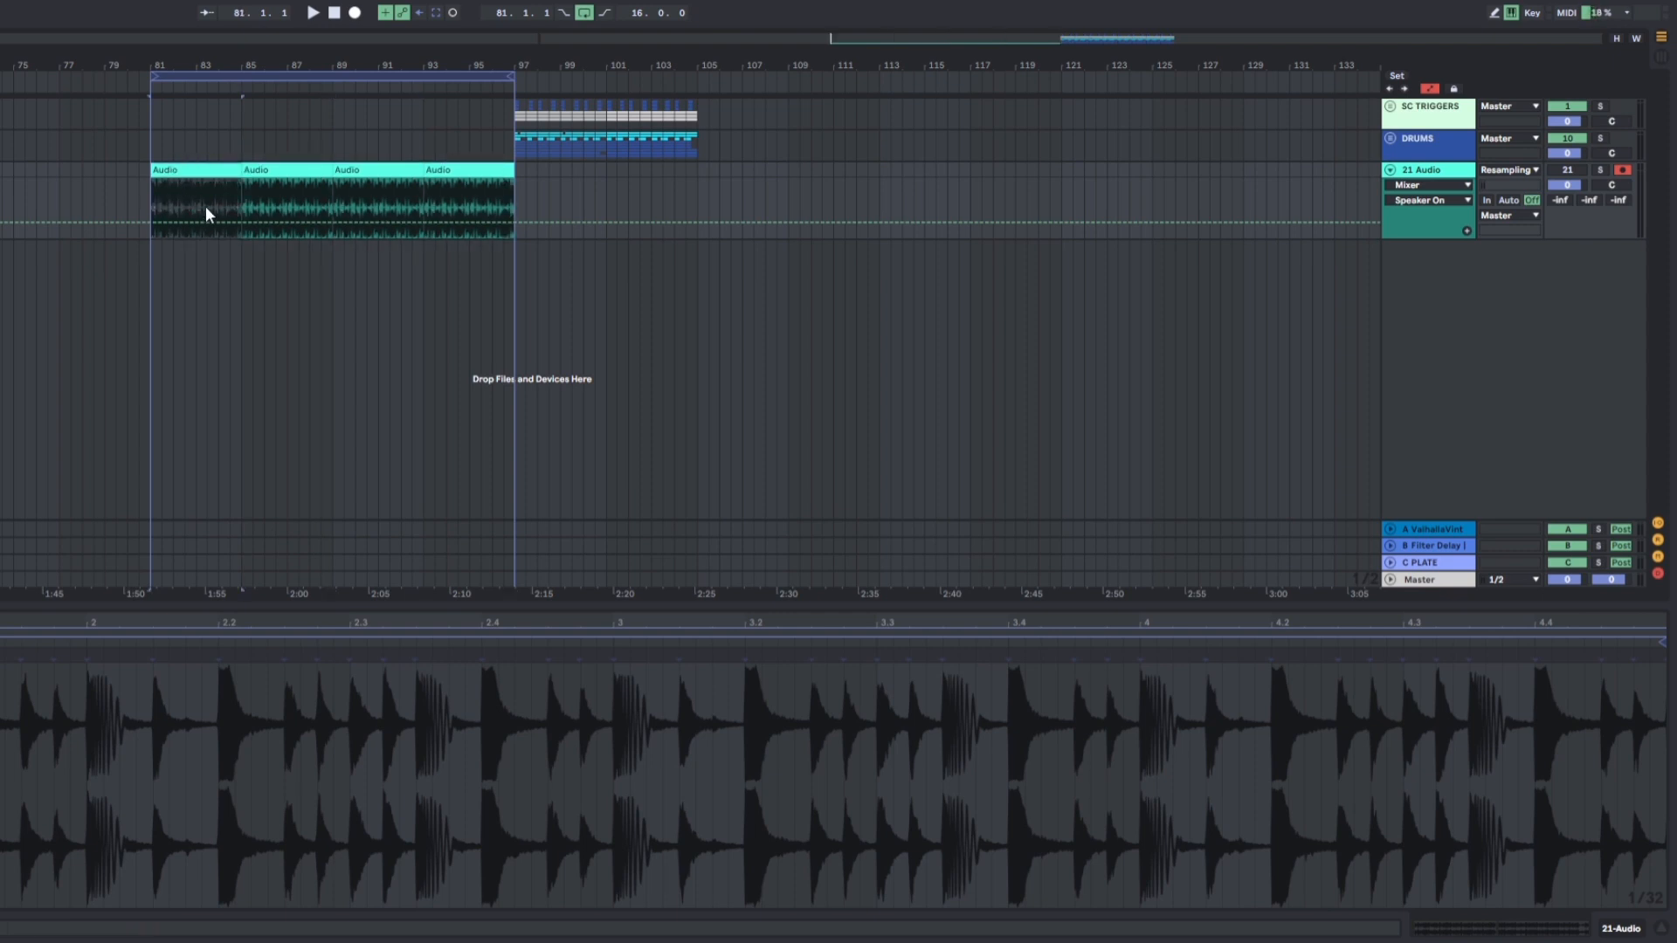
key("space")
key("space")
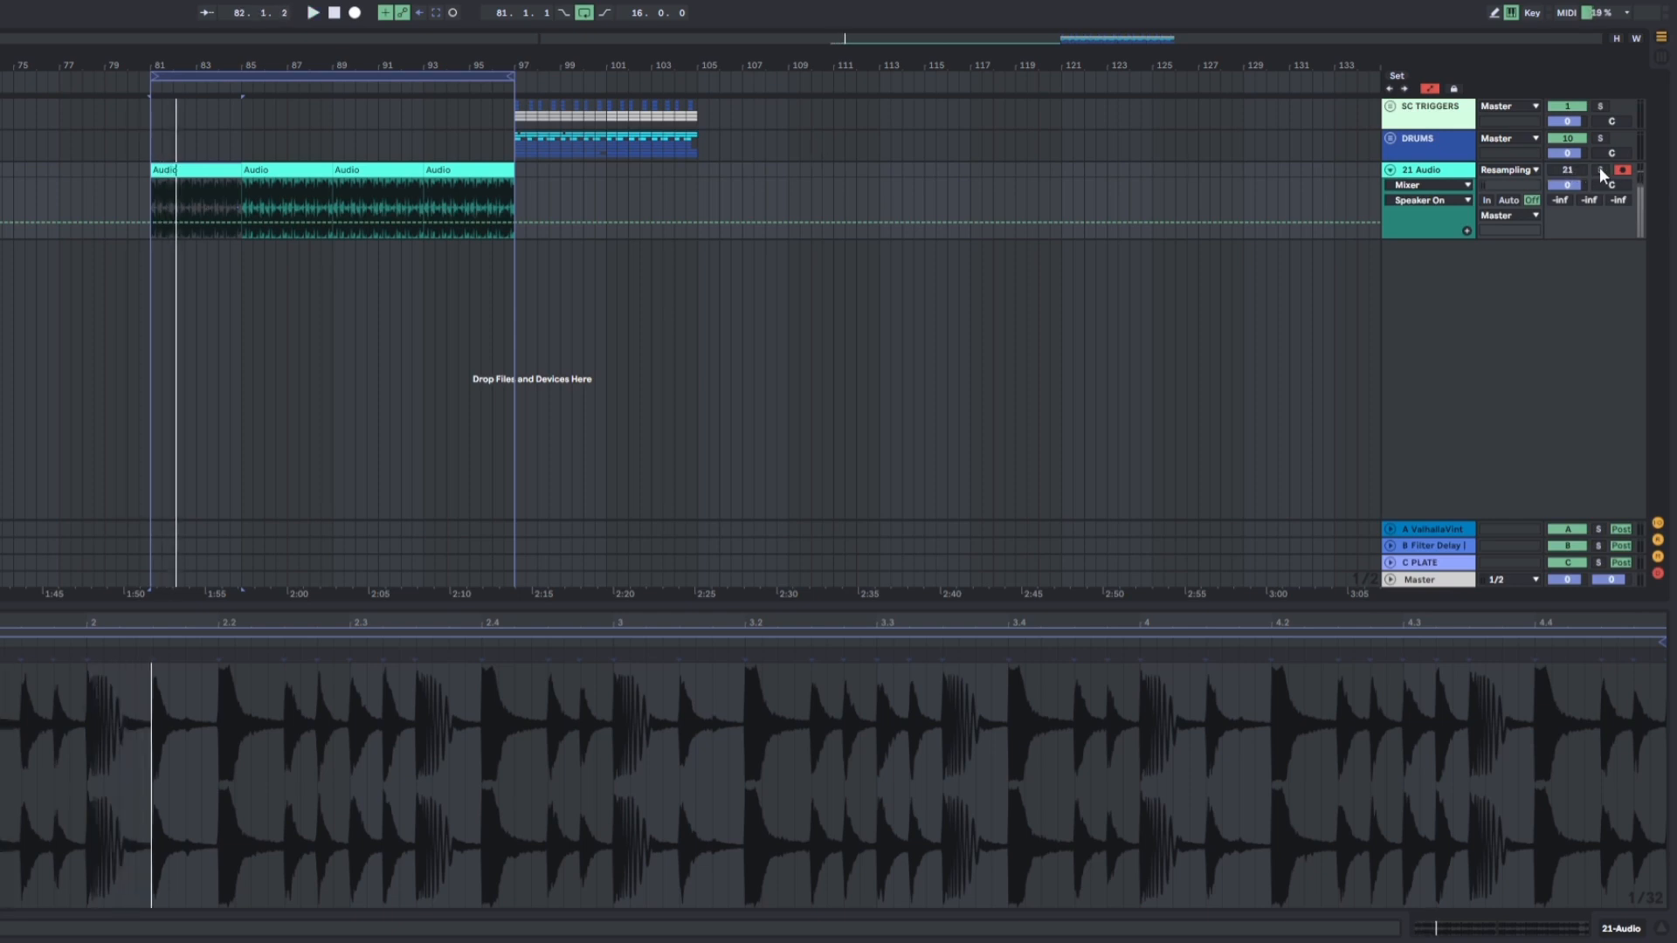
left_click(1600, 171)
key("space")
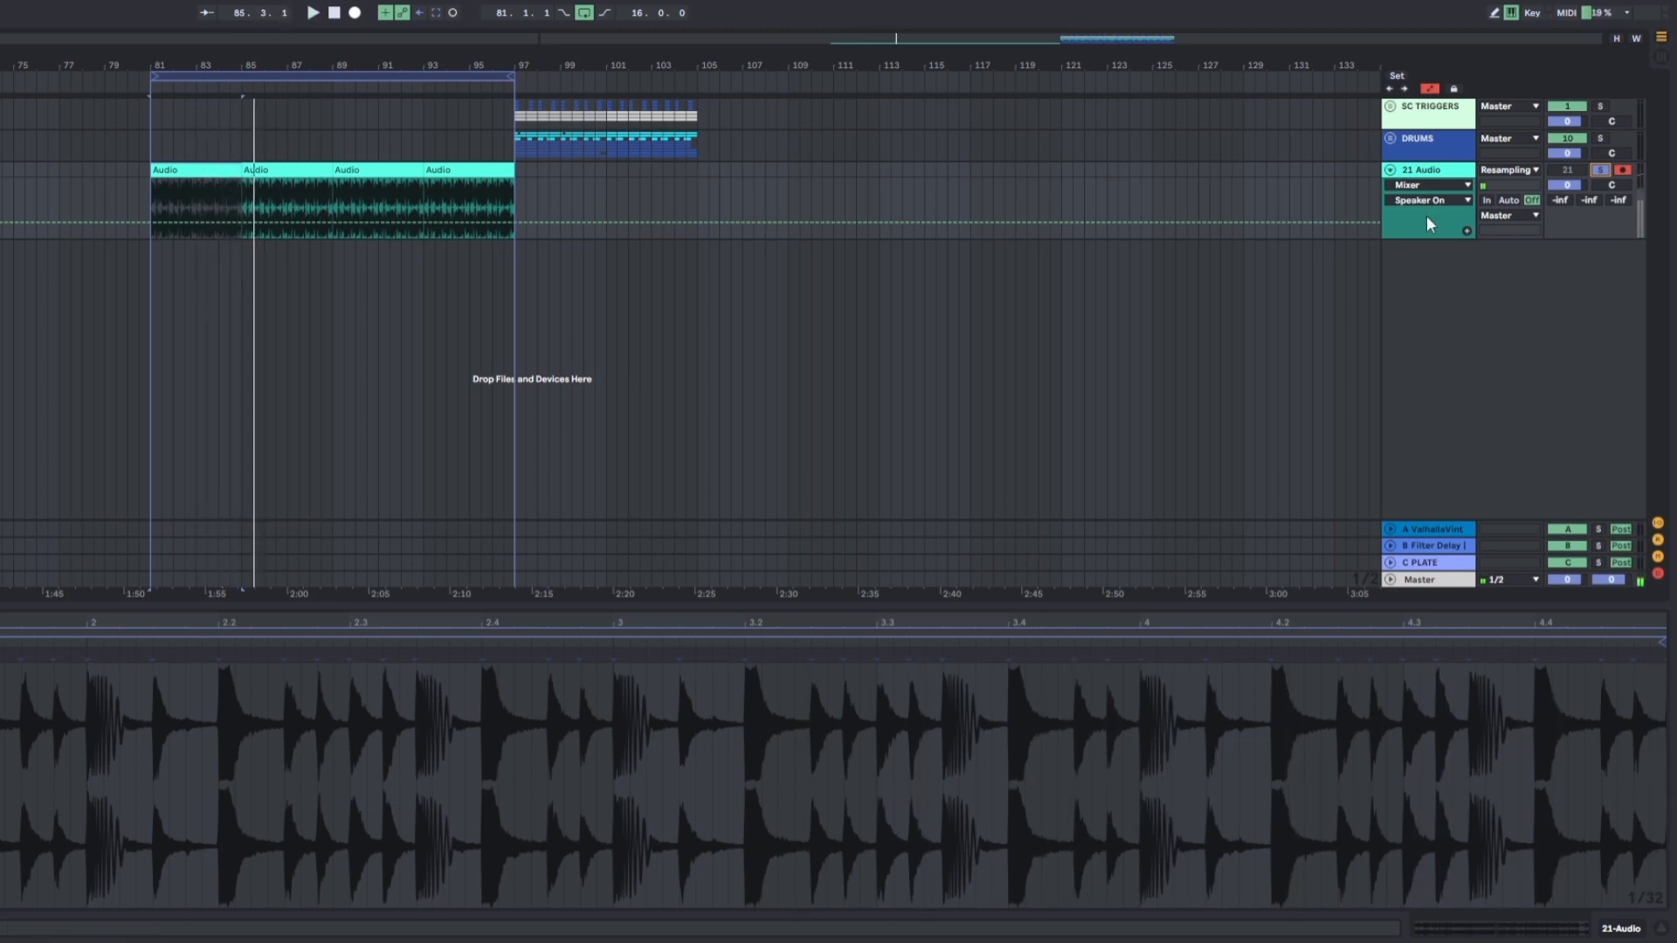
- Consolidate the four audio clips between bars 81 and 97 into a single clip
left_click(1418, 175)
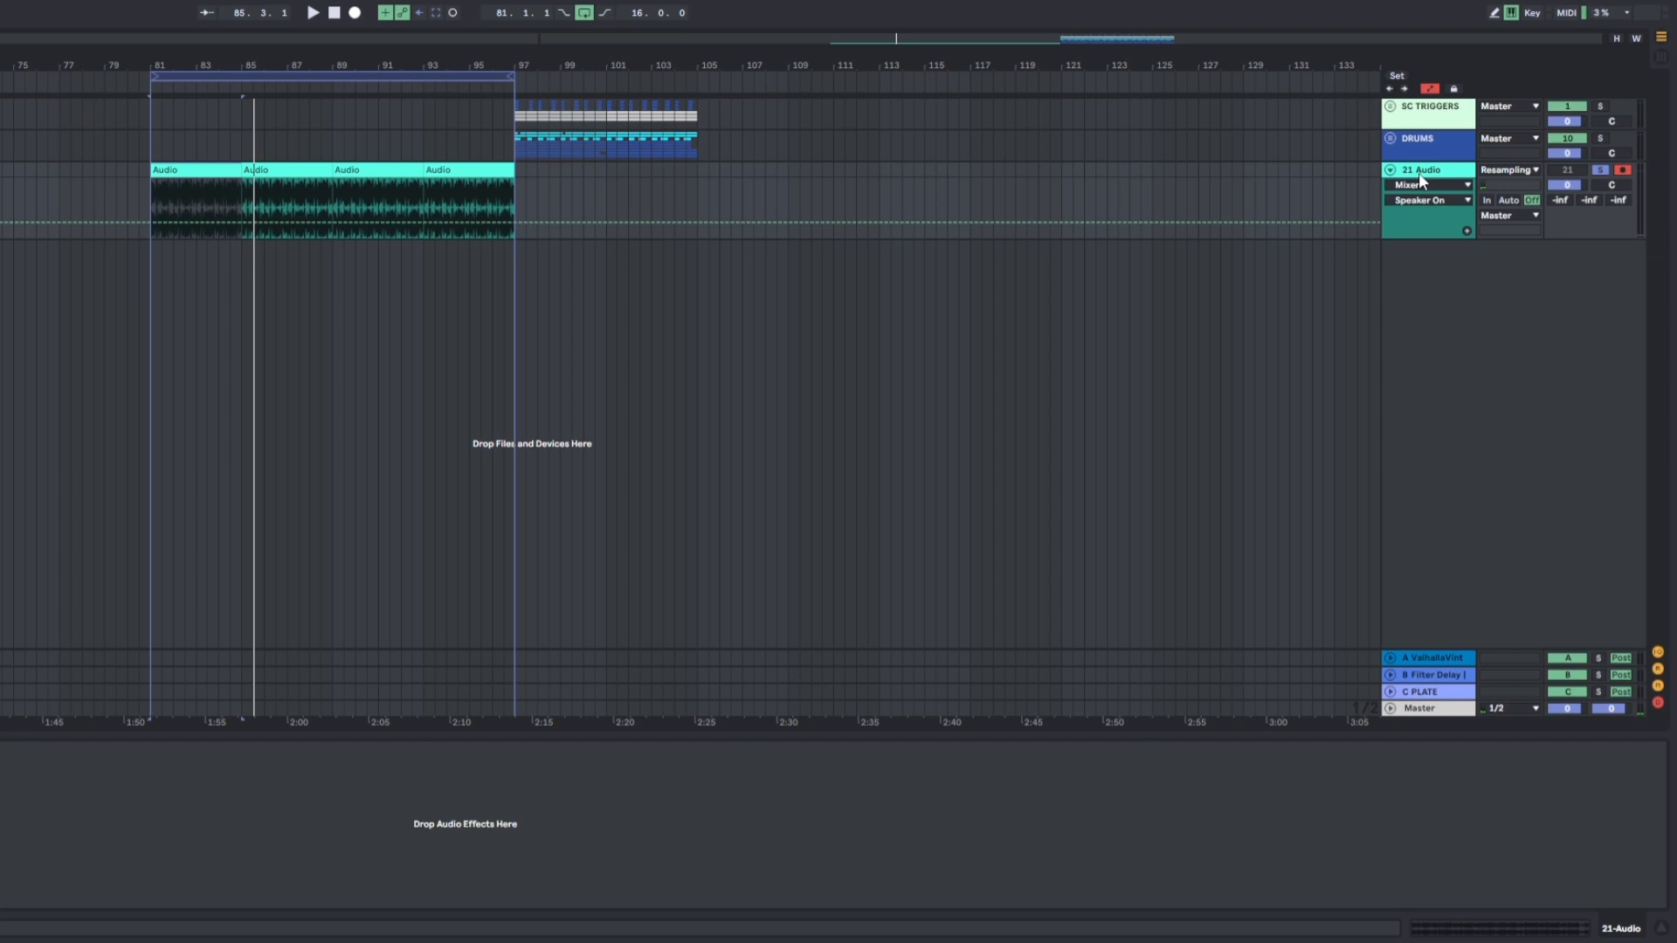
left_click(1418, 172)
key("space")
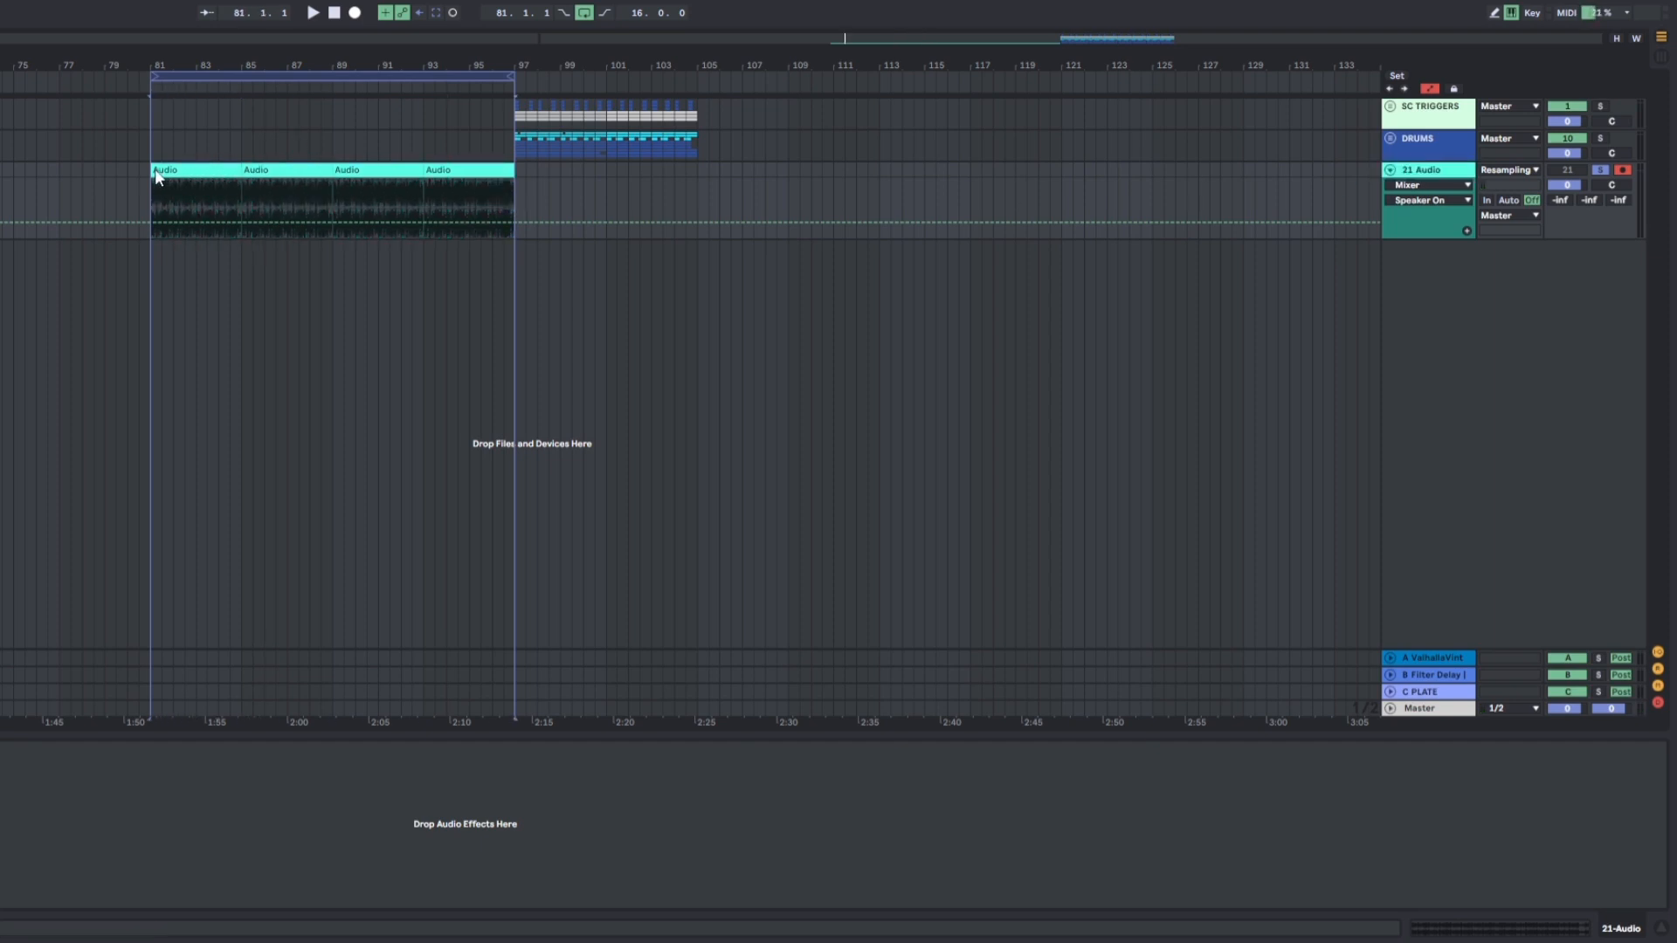
right_click(208, 174)
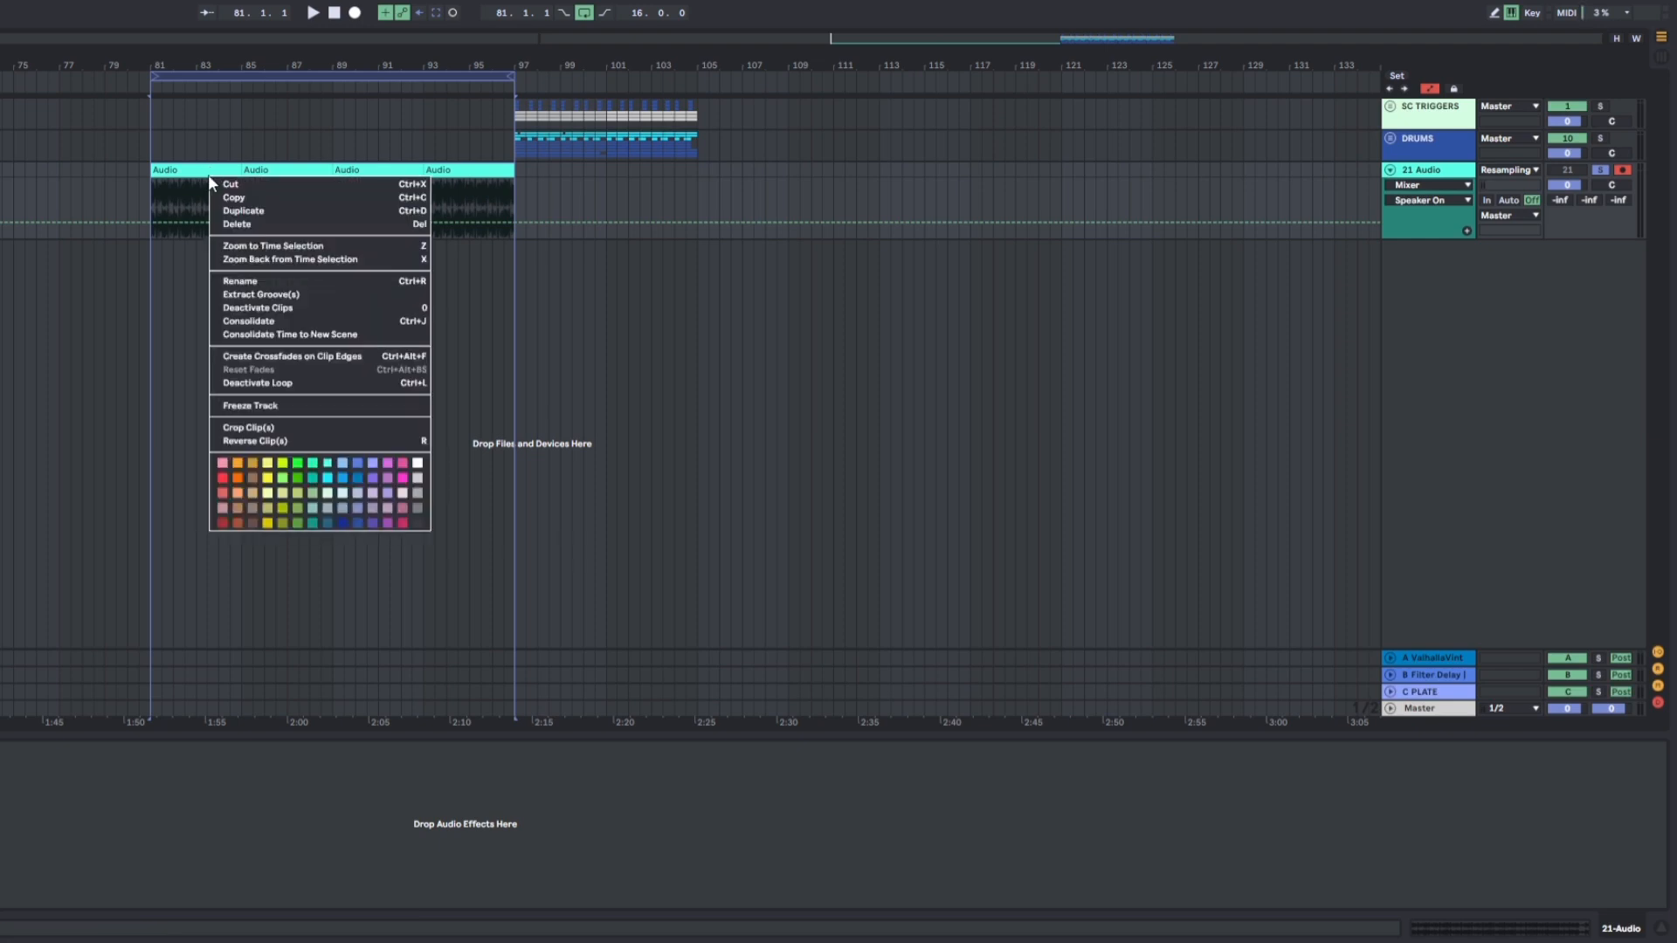
left_click(250, 321)
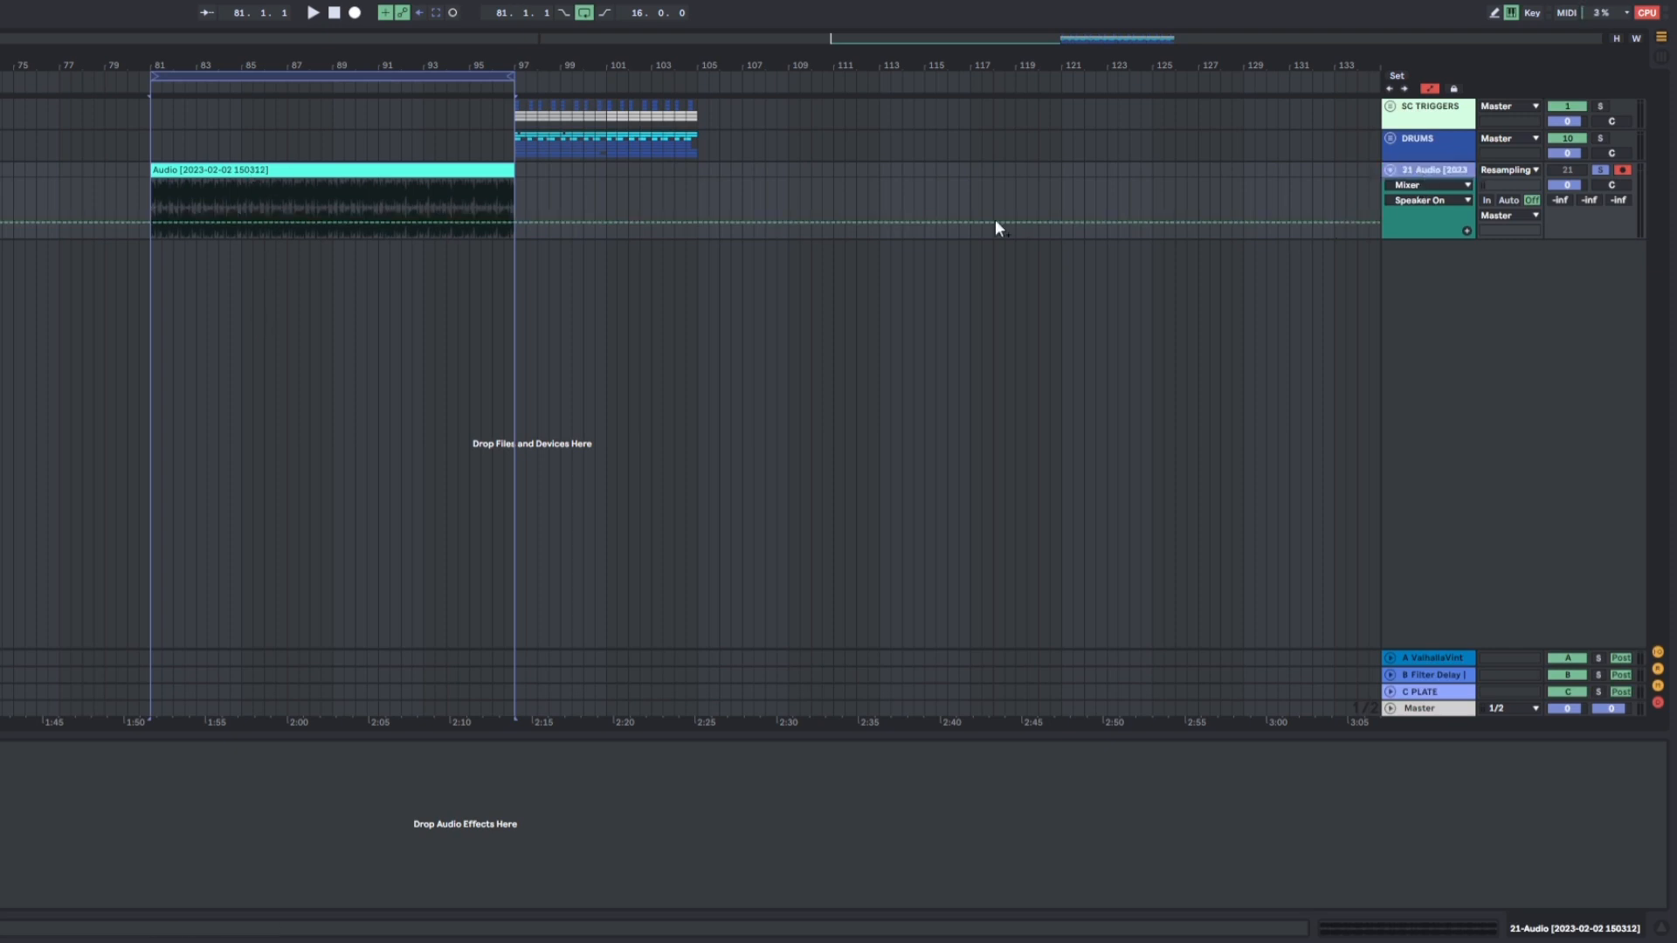
- Search the audio effects for "auto fil" and add Auto Filter to the resampled audio track
left_click(70, 248)
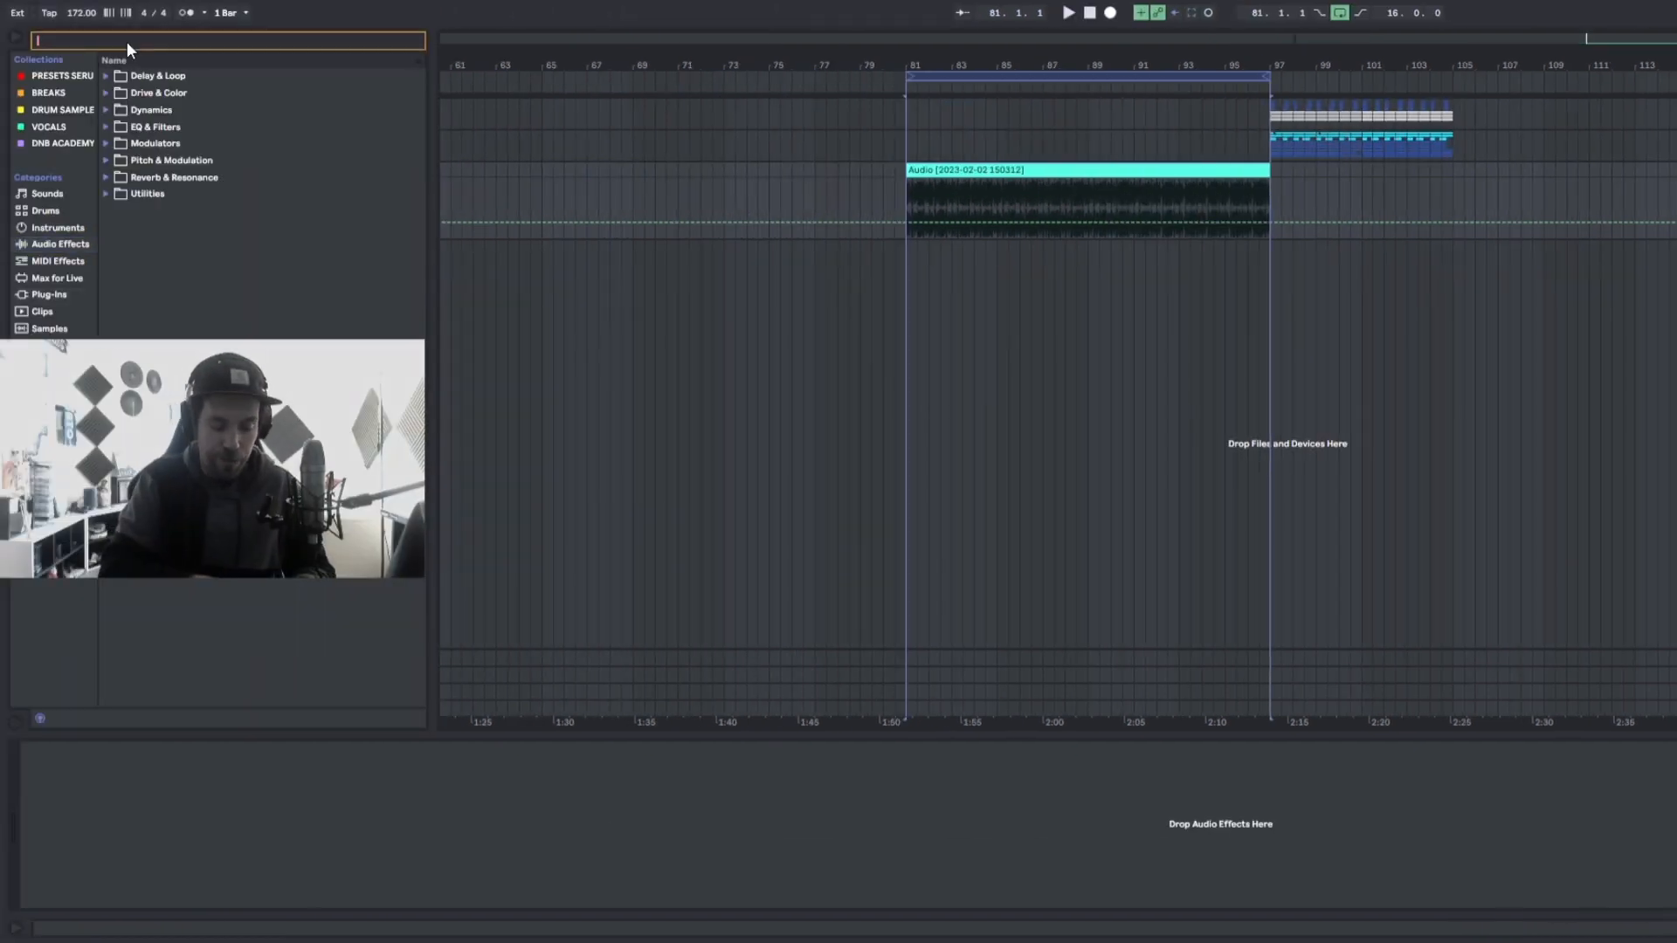
type("auto fil")
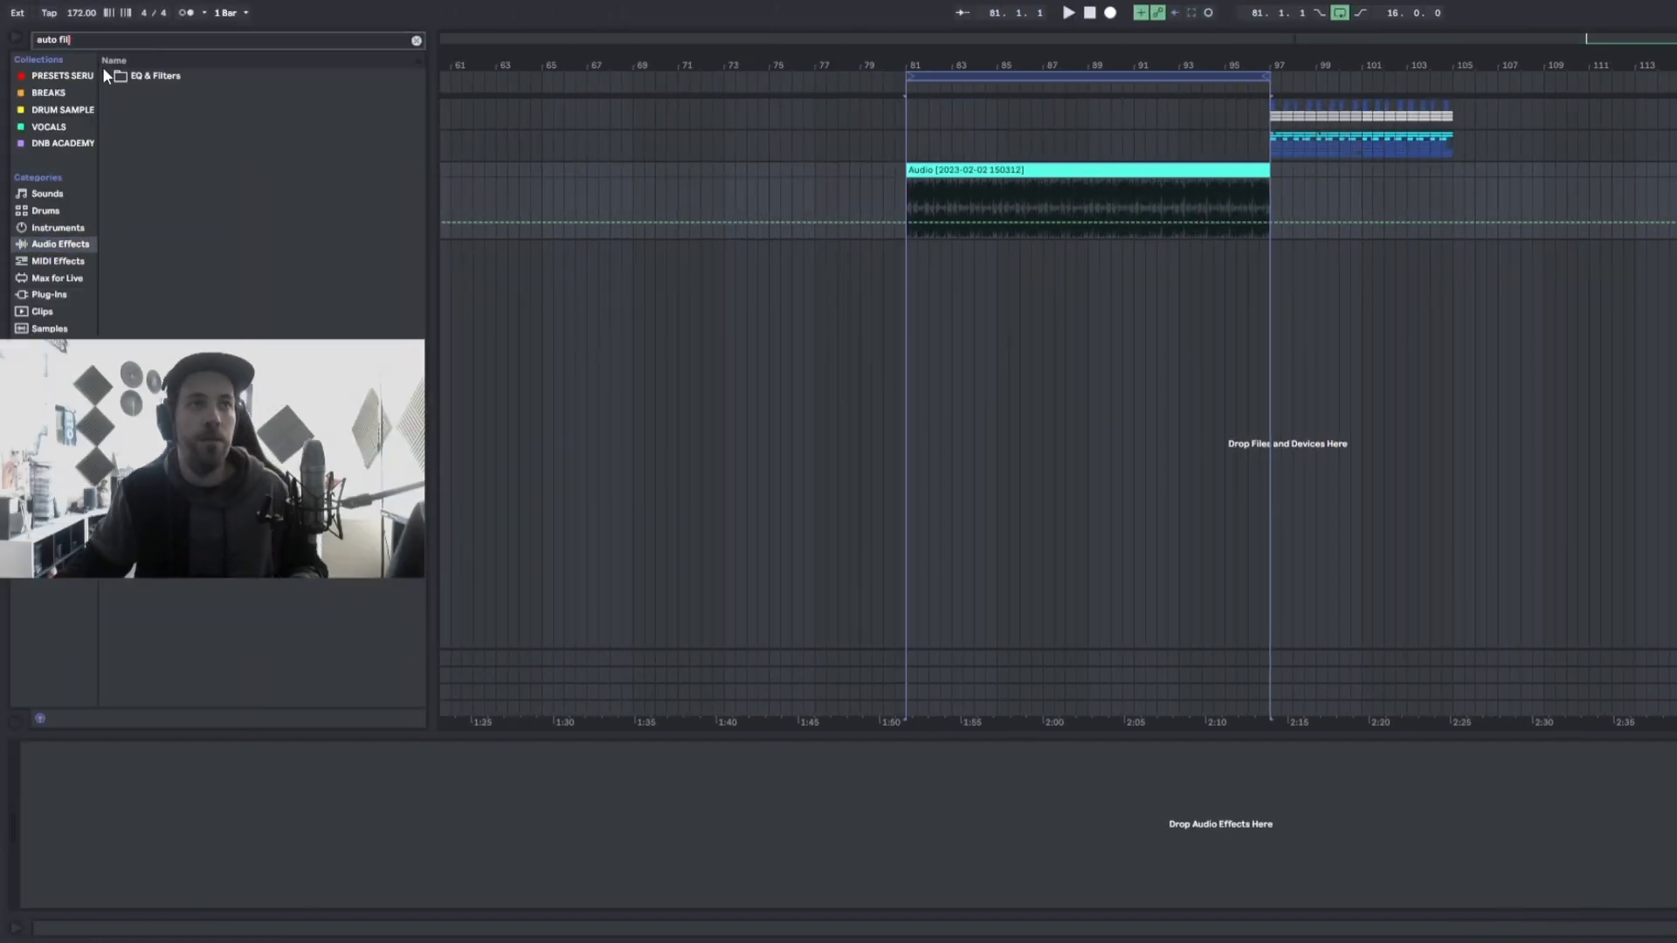
left_click(105, 77)
left_click_drag(140, 95, 476, 190)
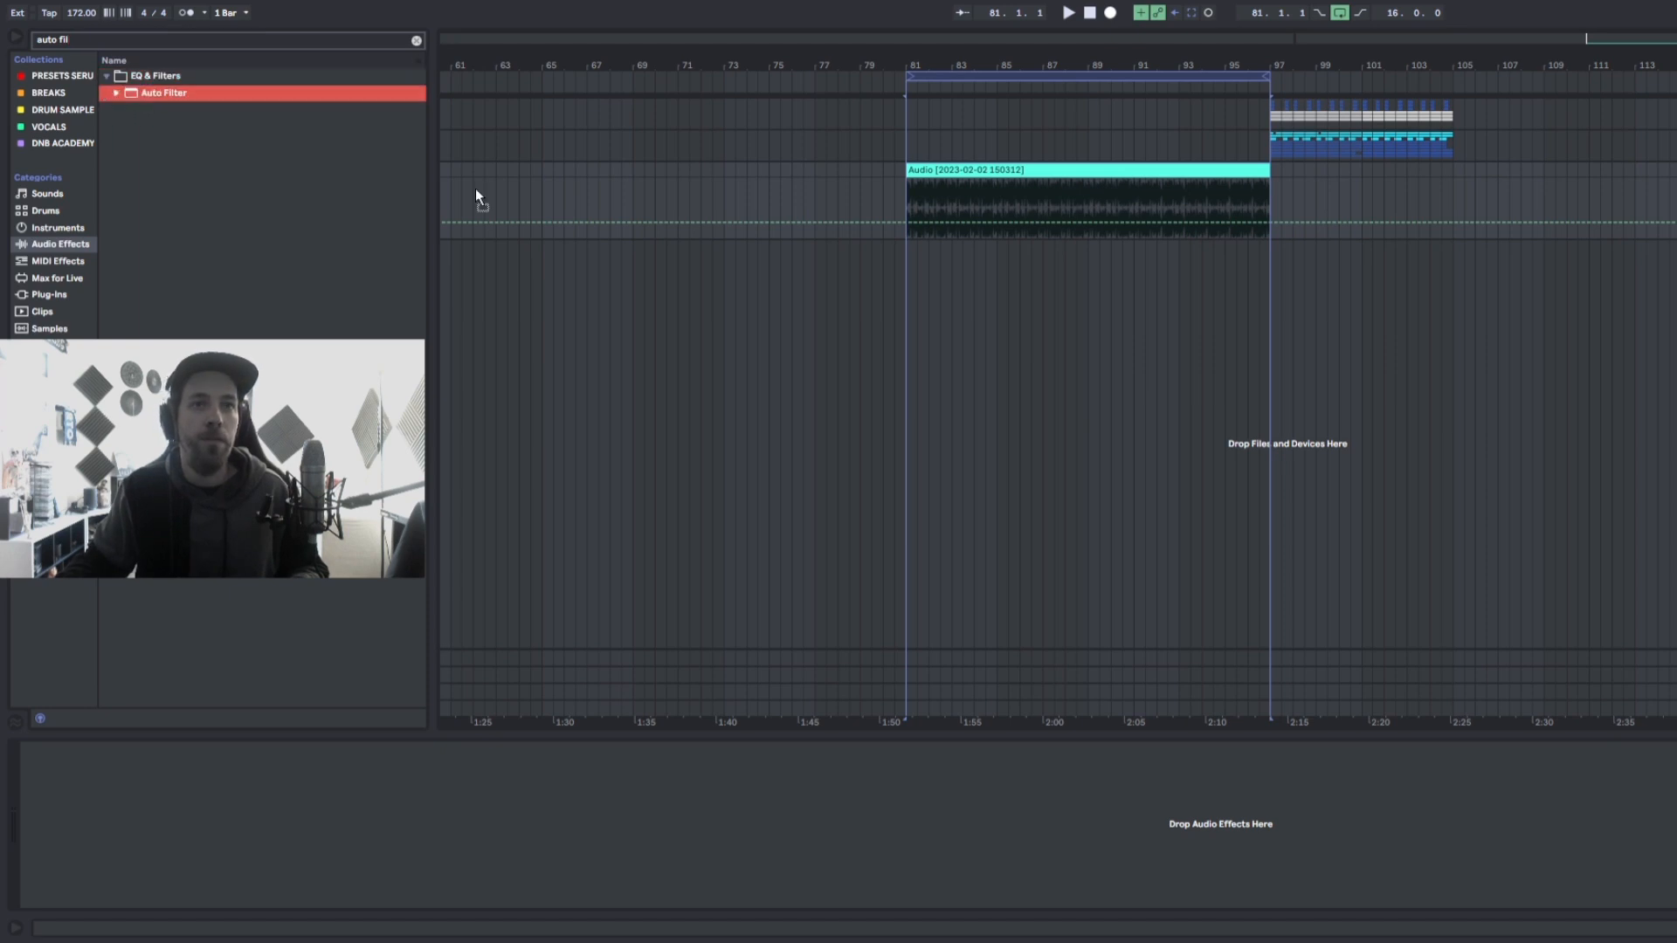
left_click_drag(988, 200, 987, 201)
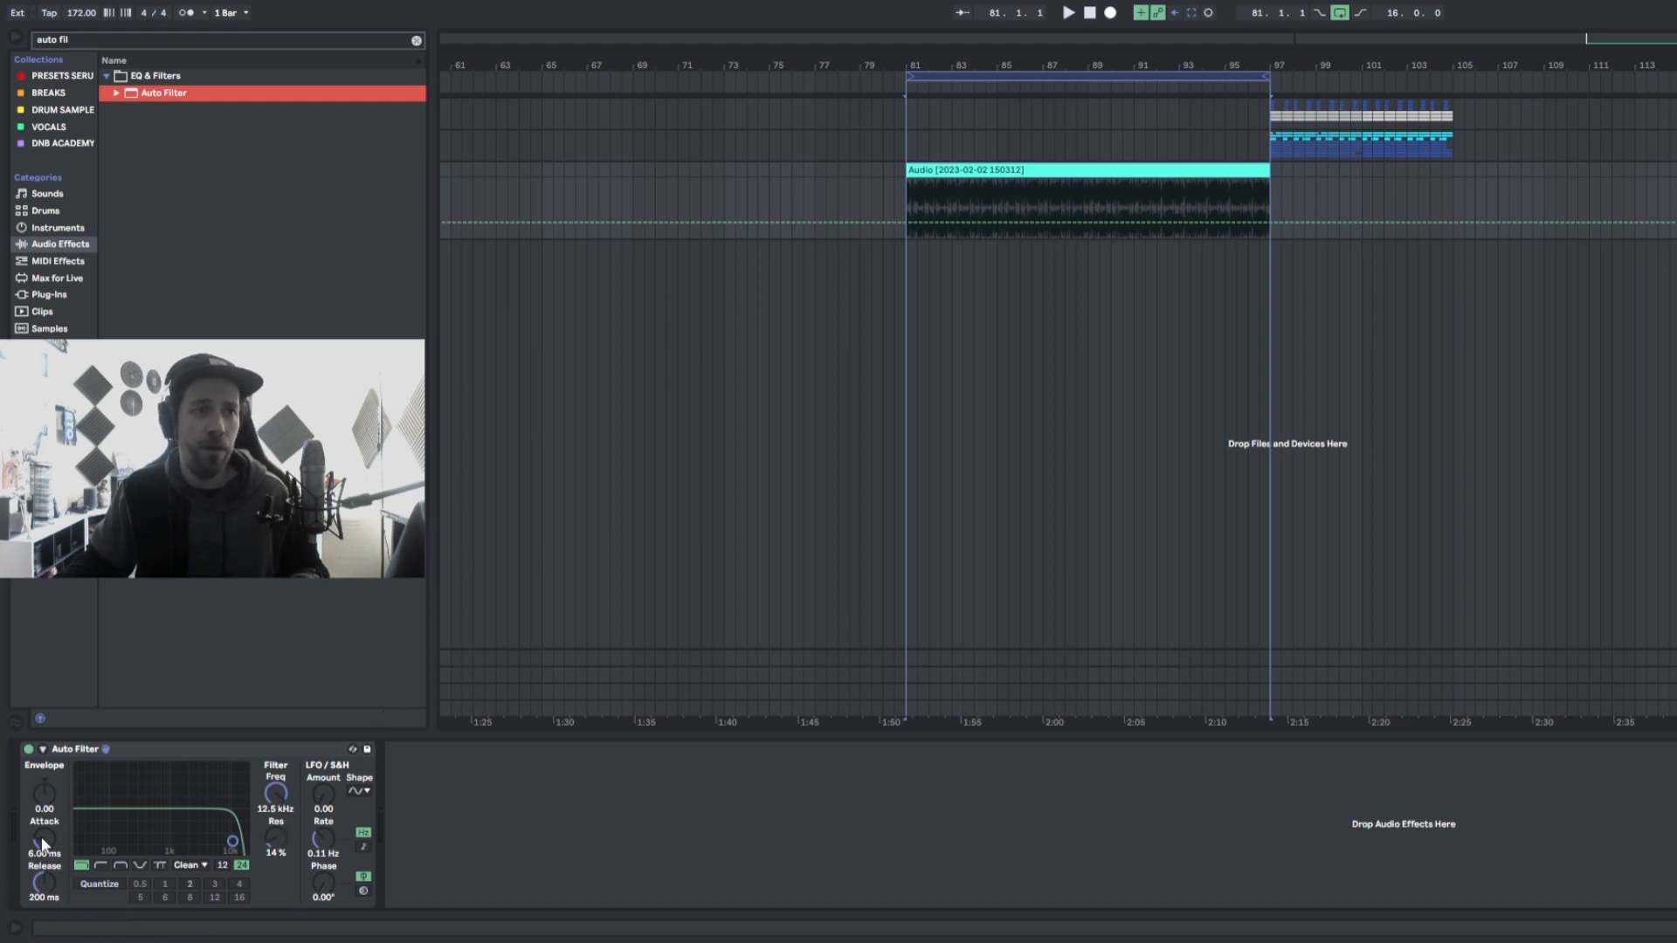
- Lower the Auto Filter's low-pass cutoff to about 380 Hz with 0% resonance and play the loop to hear it
left_click(87, 752)
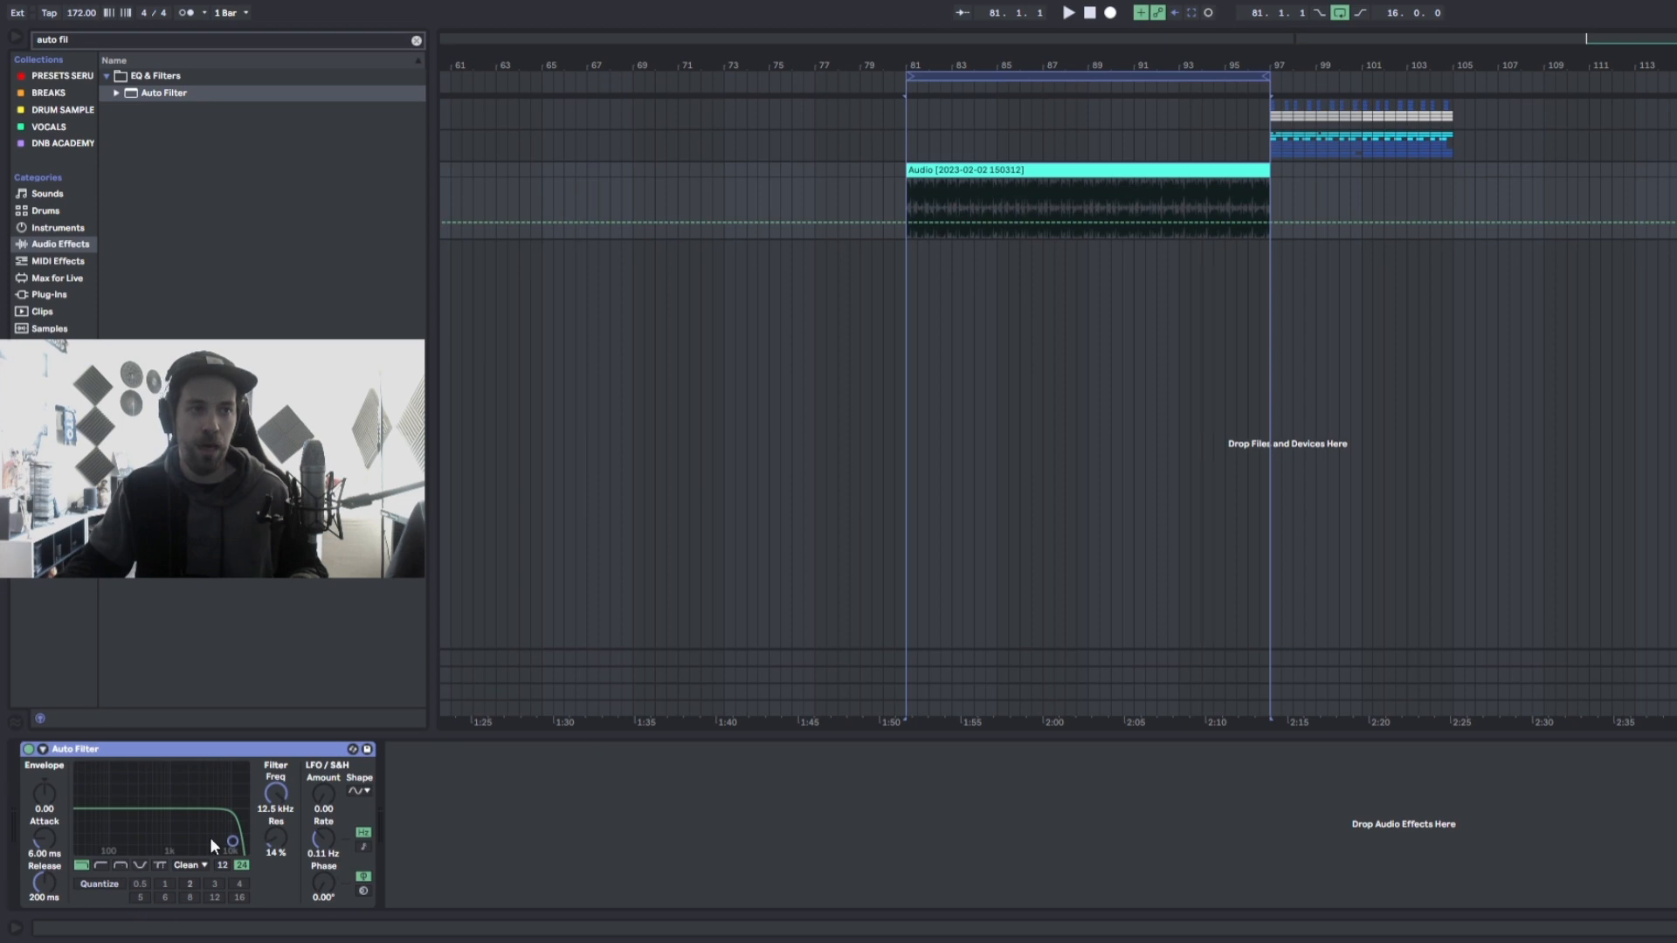
left_click_drag(227, 837, 161, 850)
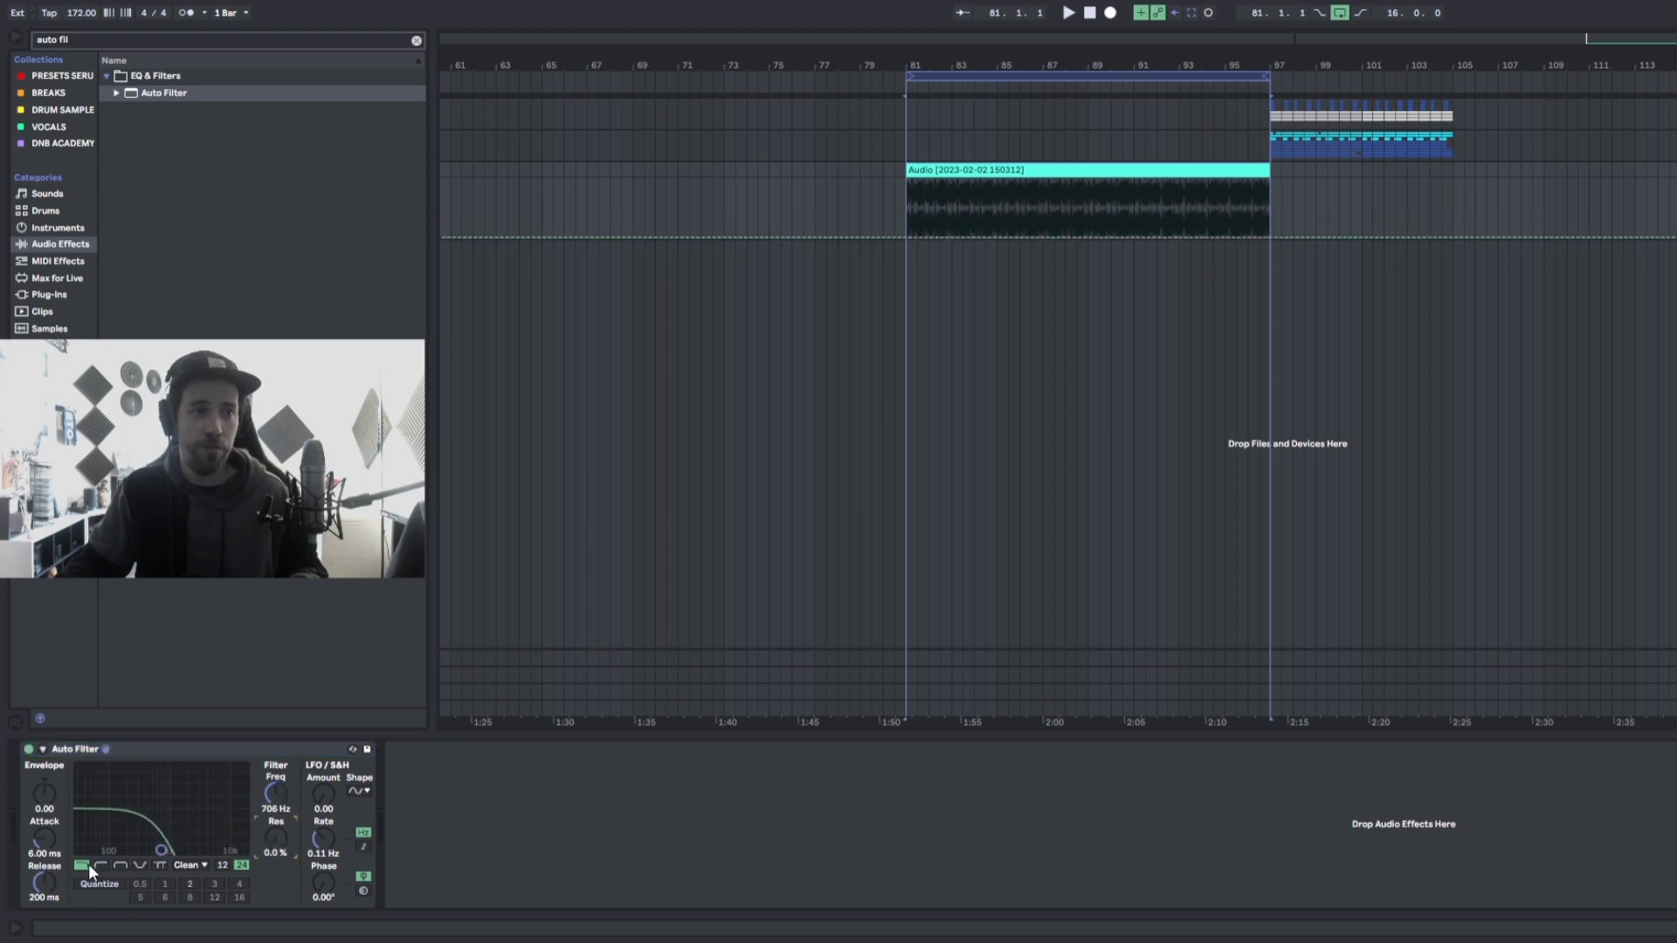
mouse_move(275, 793)
left_mouse_down()
mouse_move(275, 841)
mouse_move(275, 711)
mouse_move(269, 795)
left_mouse_up()
key("space")
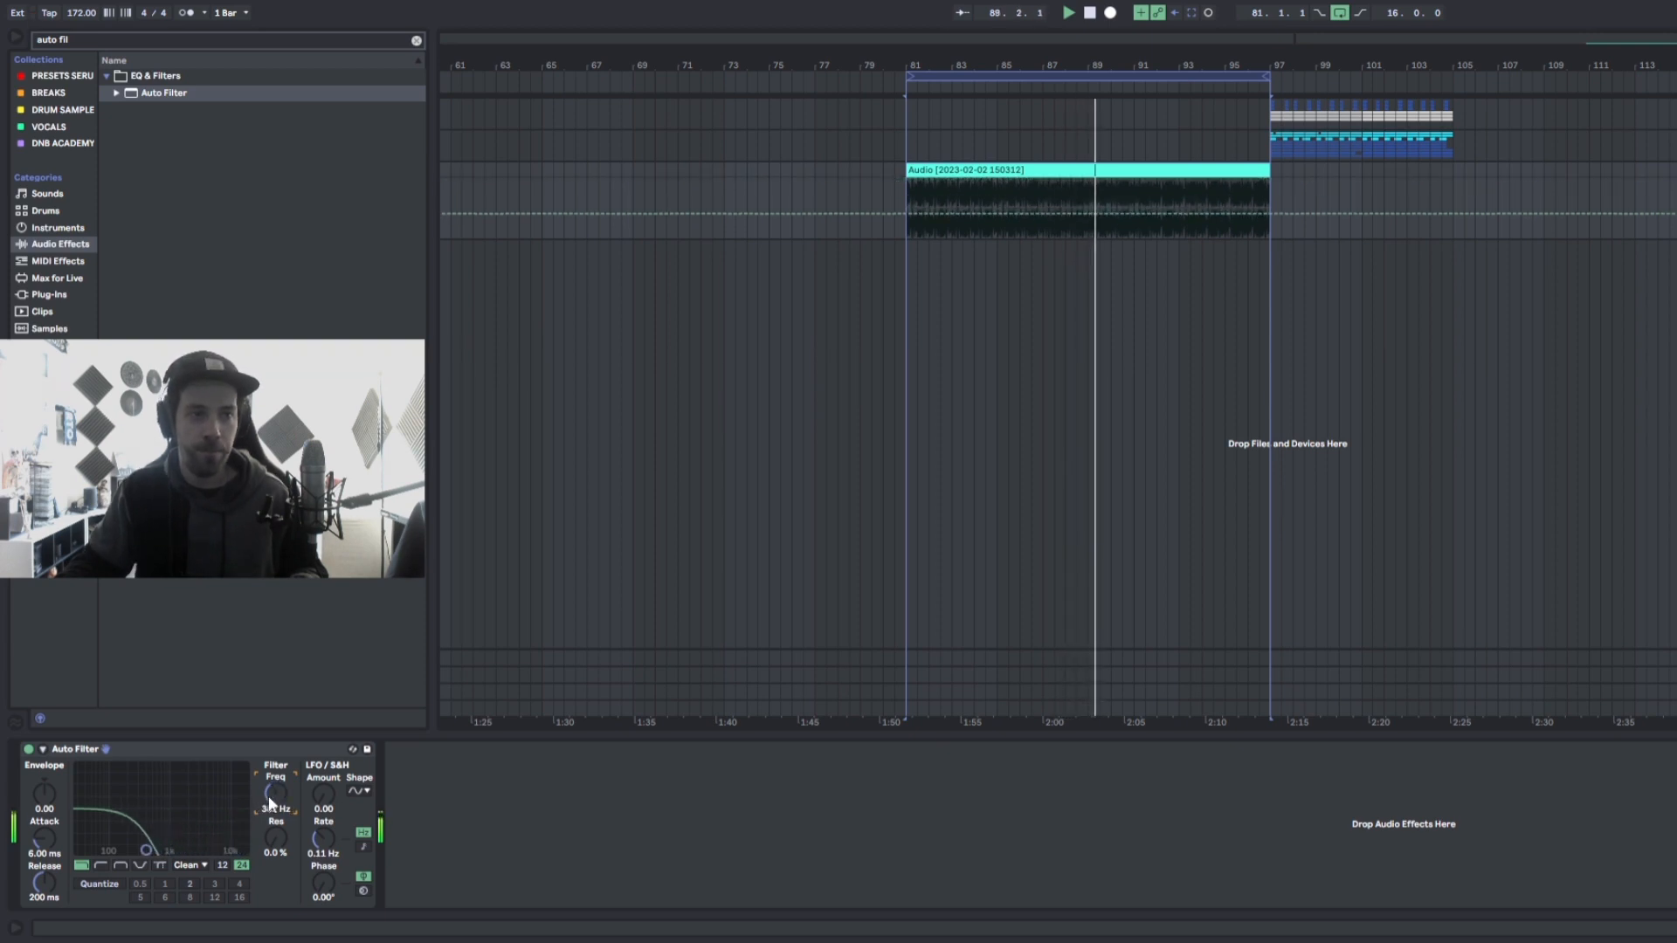
- Switch the Auto Filter to high-pass, raise its cutoff to about 5.35 kHz and sweep it down to 26 Hz while playing the loop
left_click(101, 864)
left_click_drag(146, 849, 211, 847)
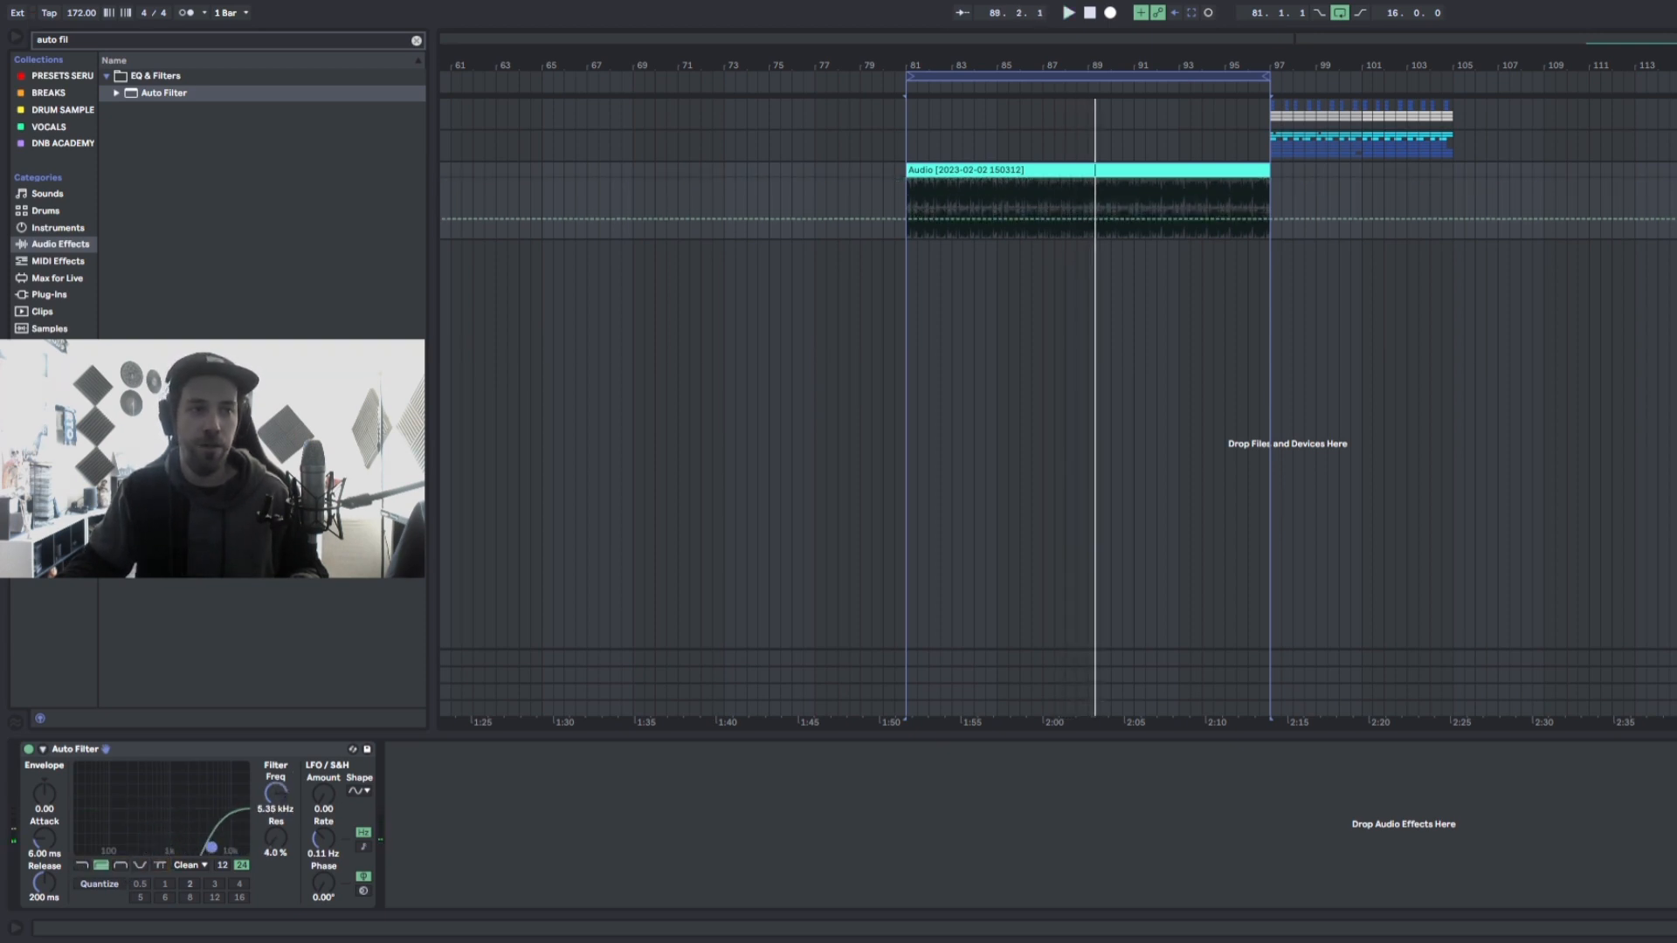
key("space")
left_click_drag(280, 802, 279, 876)
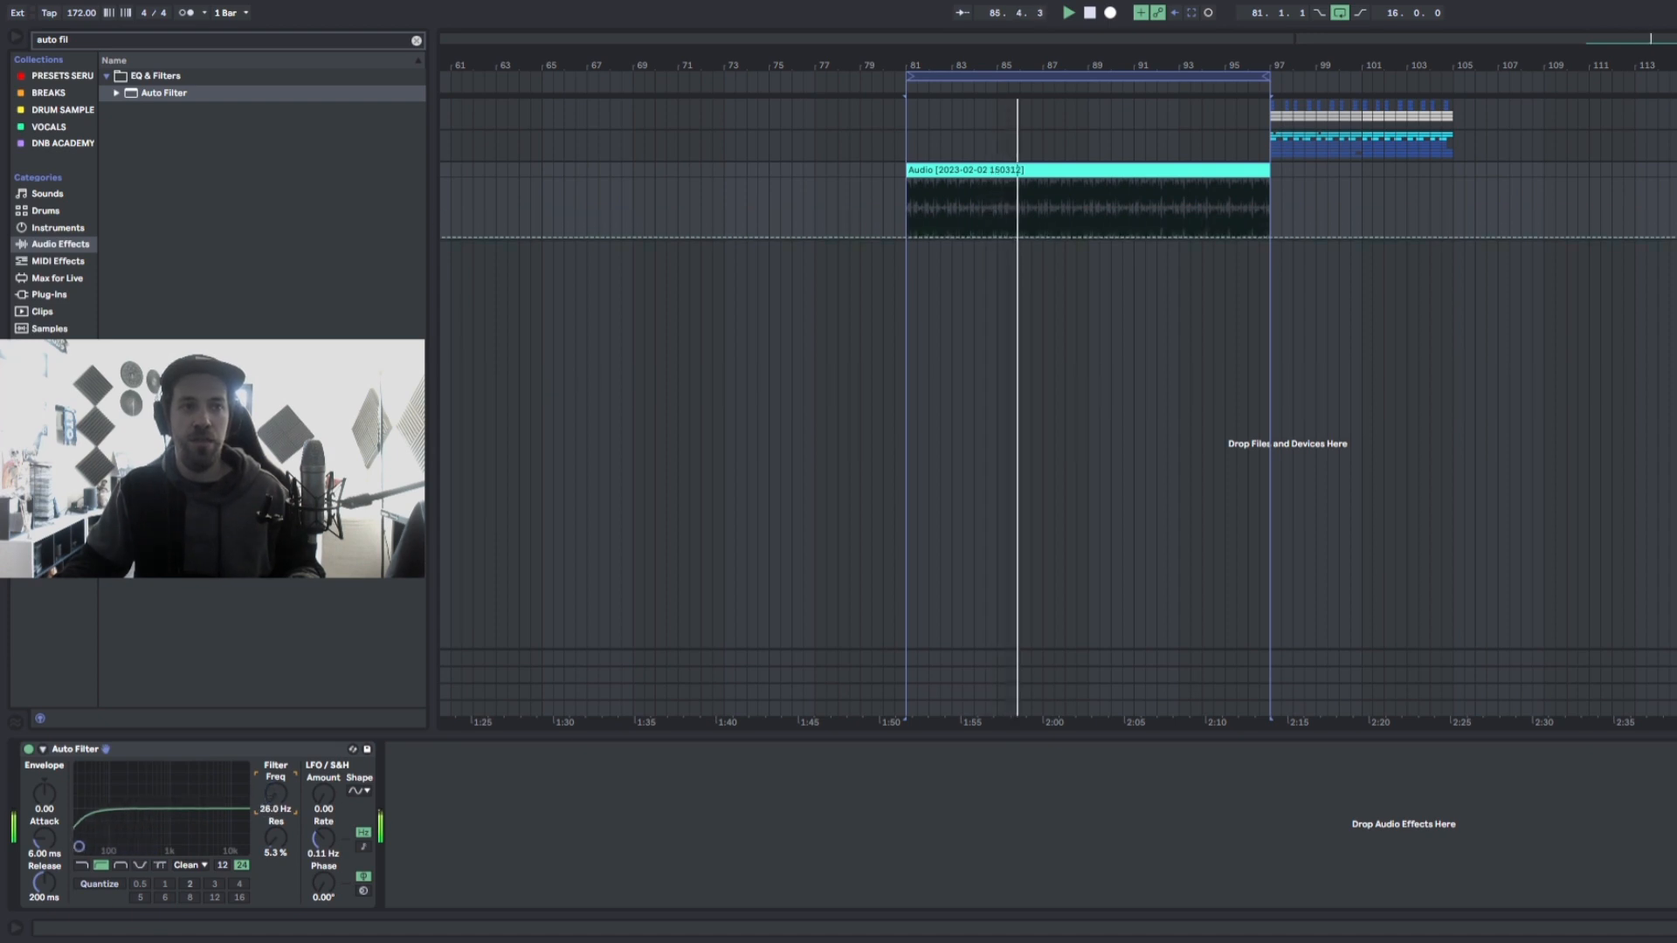
- Audition the Auto Filter as a band-pass with a 12 dB slope, bringing its frequency to about 582 Hz
left_click(129, 864)
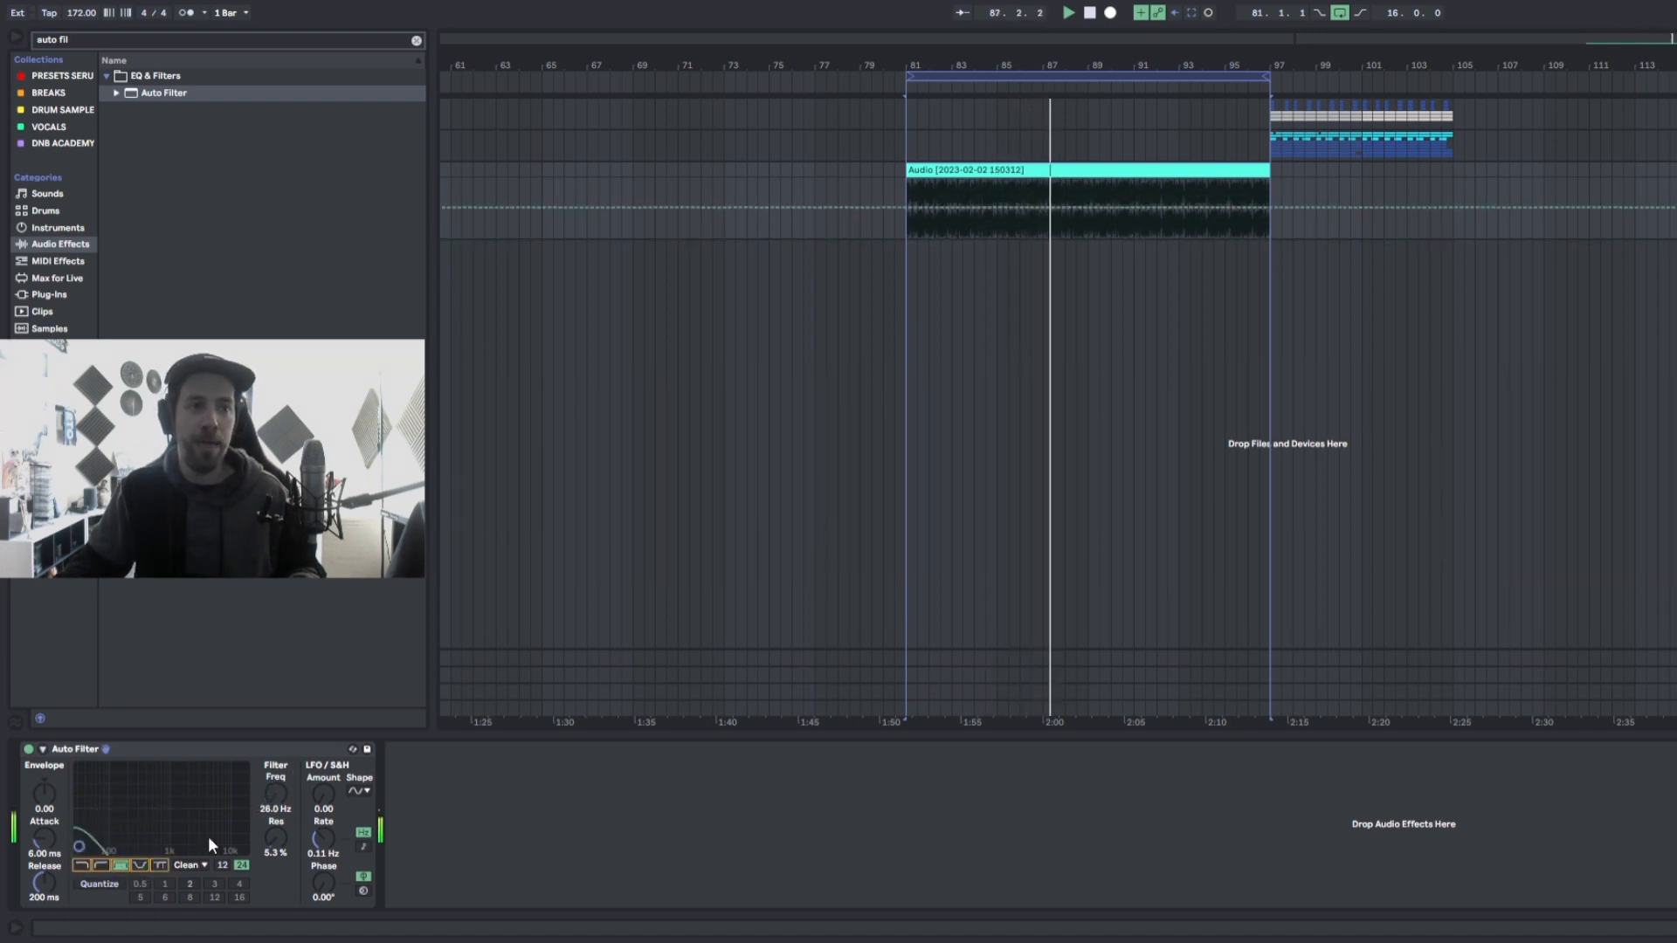
mouse_move(269, 800)
left_mouse_down()
mouse_move(269, 738)
mouse_move(276, 812)
left_mouse_up()
left_click(221, 864)
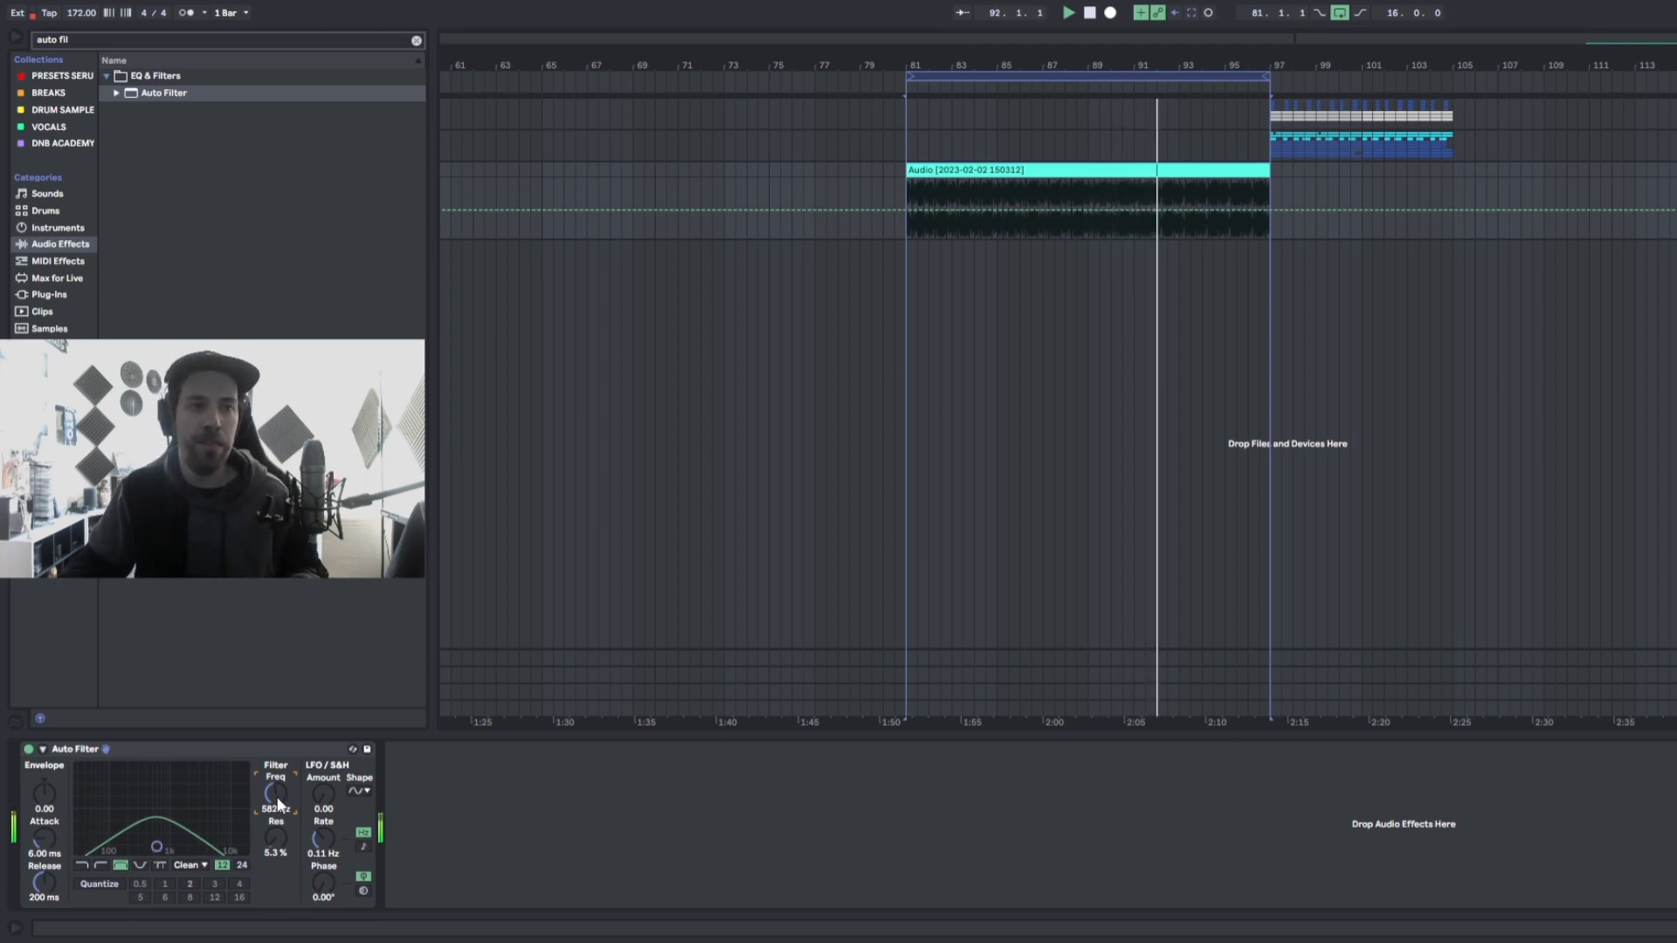
mouse_move(155, 846)
left_mouse_down()
mouse_move(93, 846)
mouse_move(240, 846)
mouse_move(131, 846)
mouse_move(157, 846)
left_mouse_up()
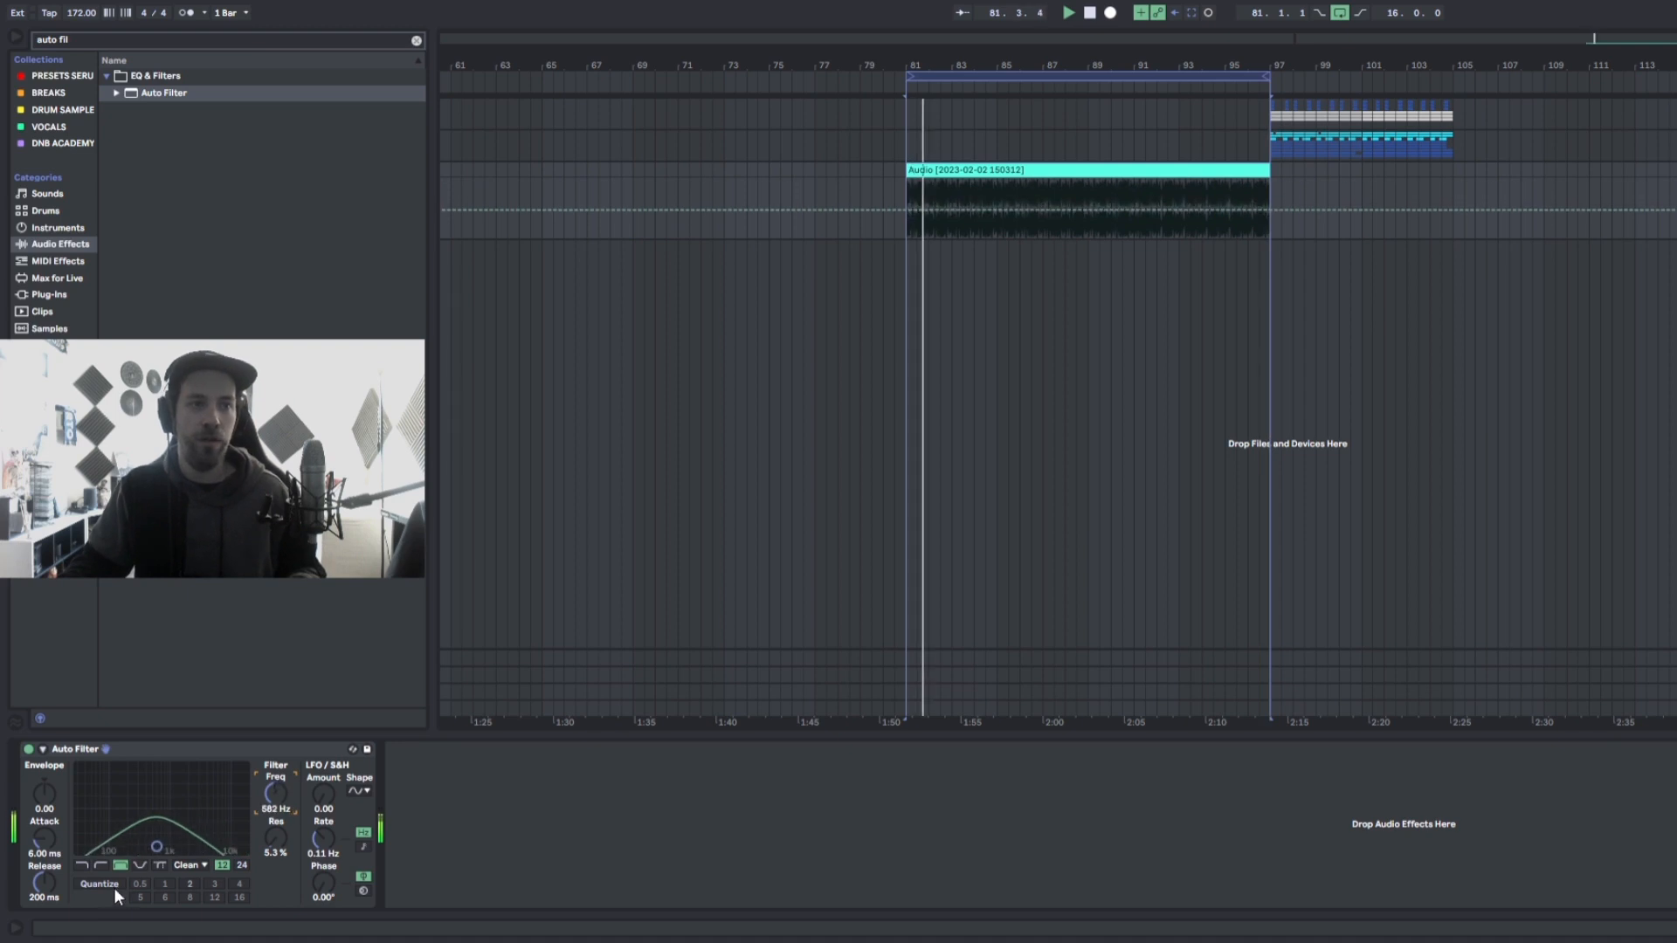
- Return the Auto Filter to low-pass, lower its cutoff to 26 Hz and give its frequency automation a separate lane
left_click(84, 868)
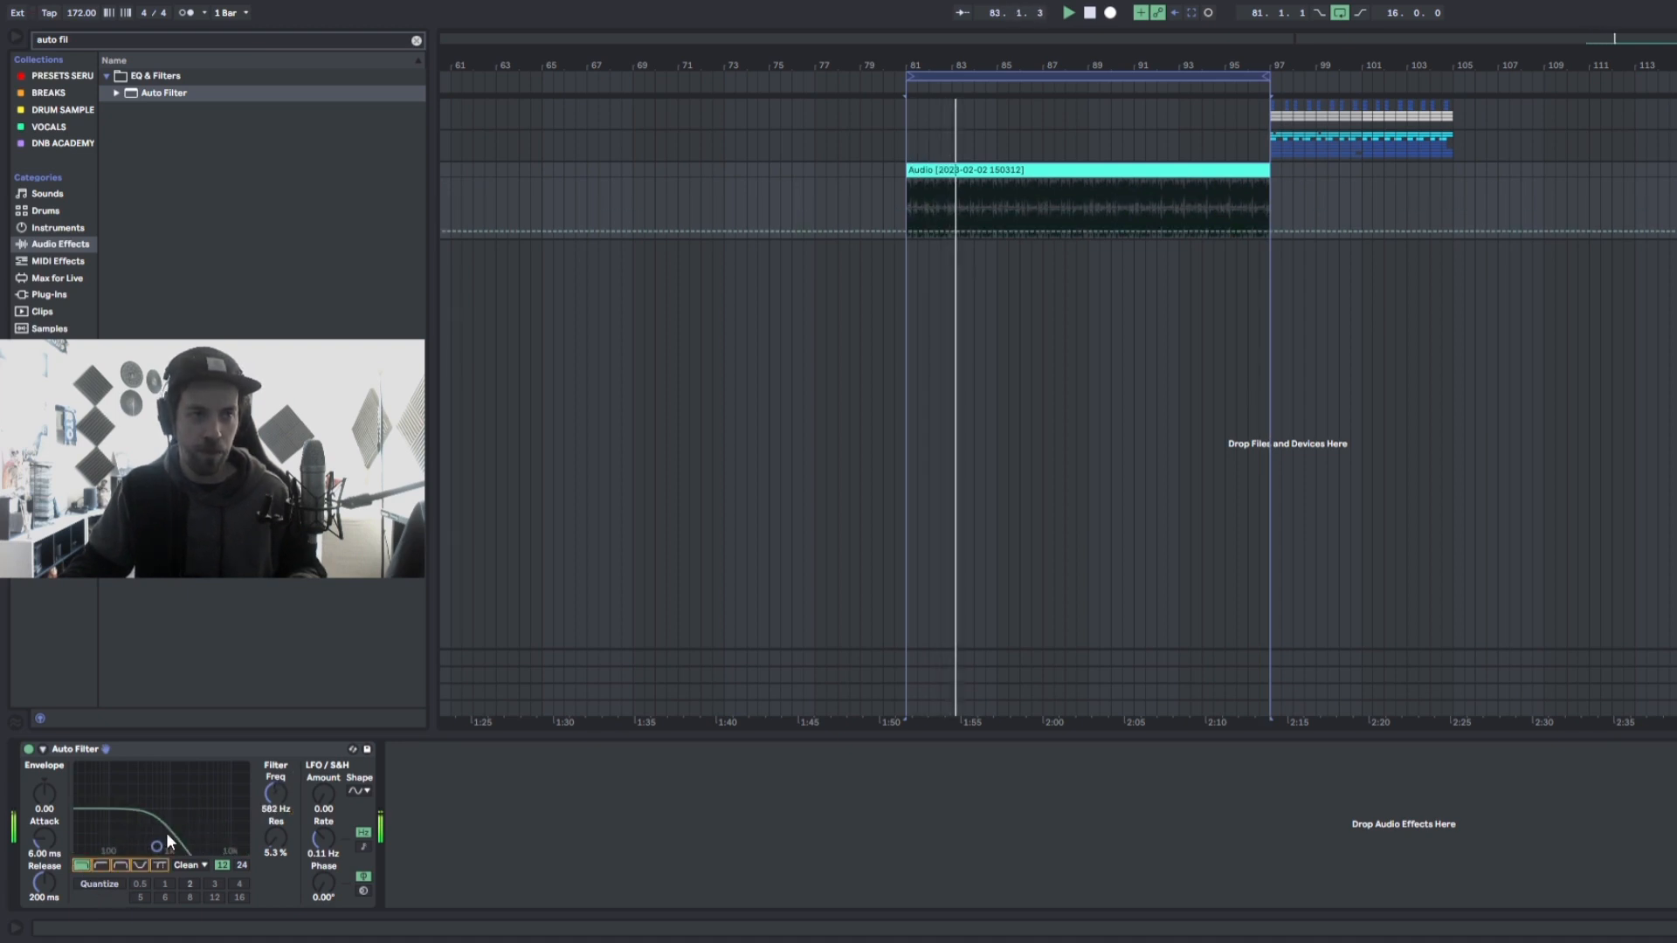
left_click_drag(273, 809, 273, 852)
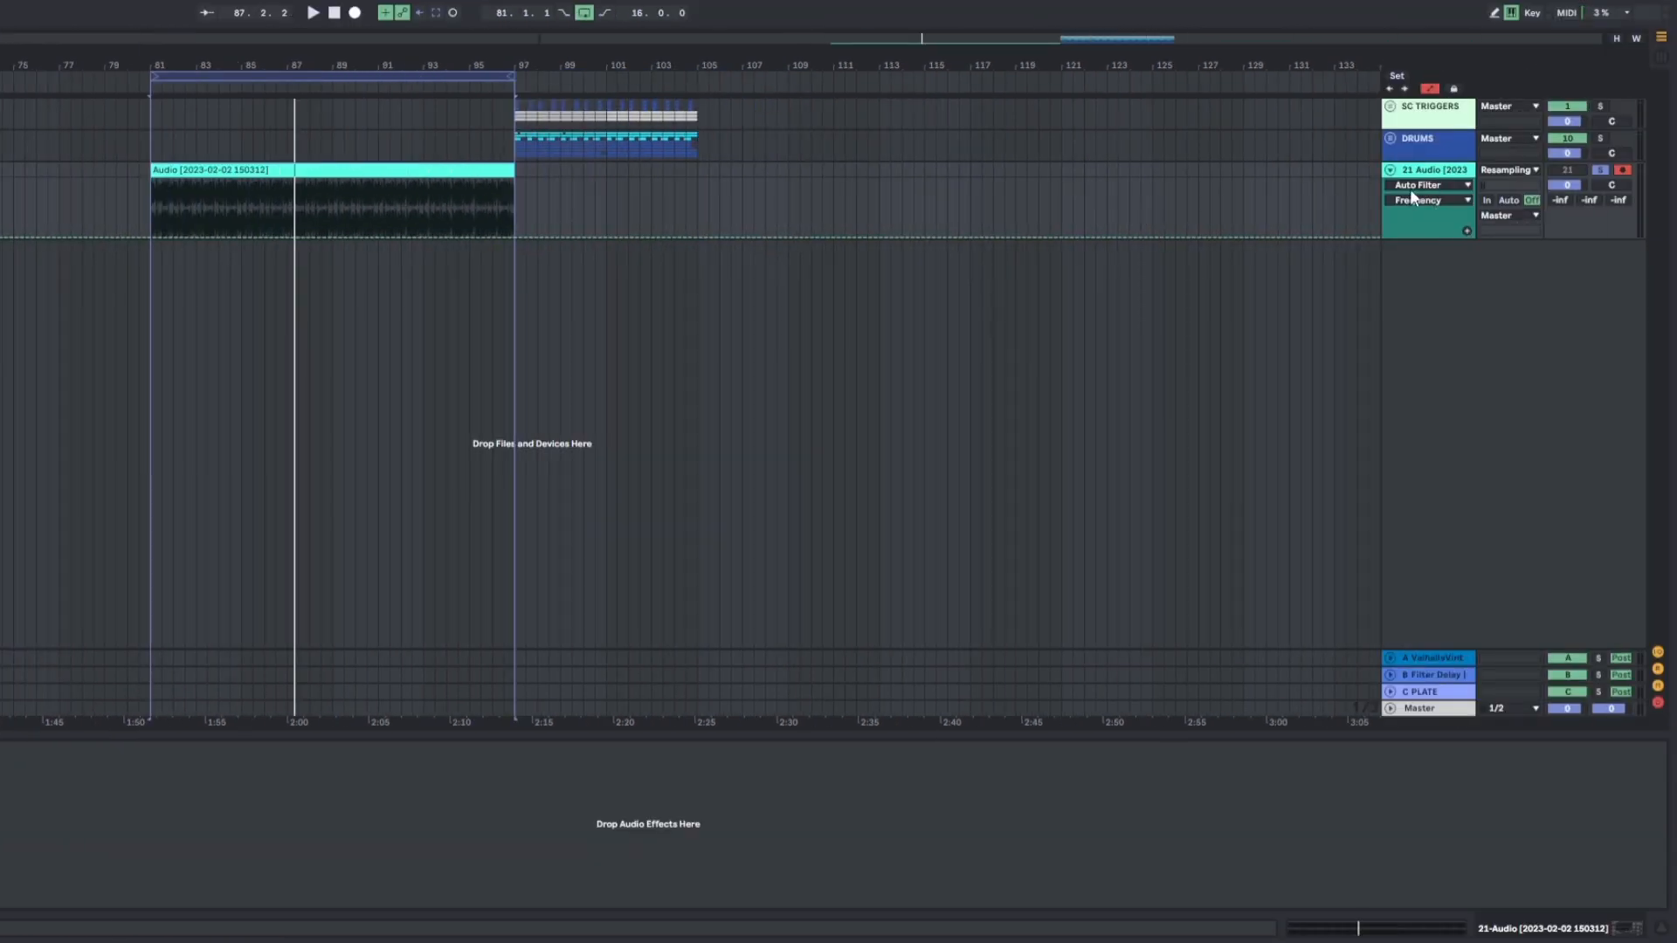
left_click(1466, 231)
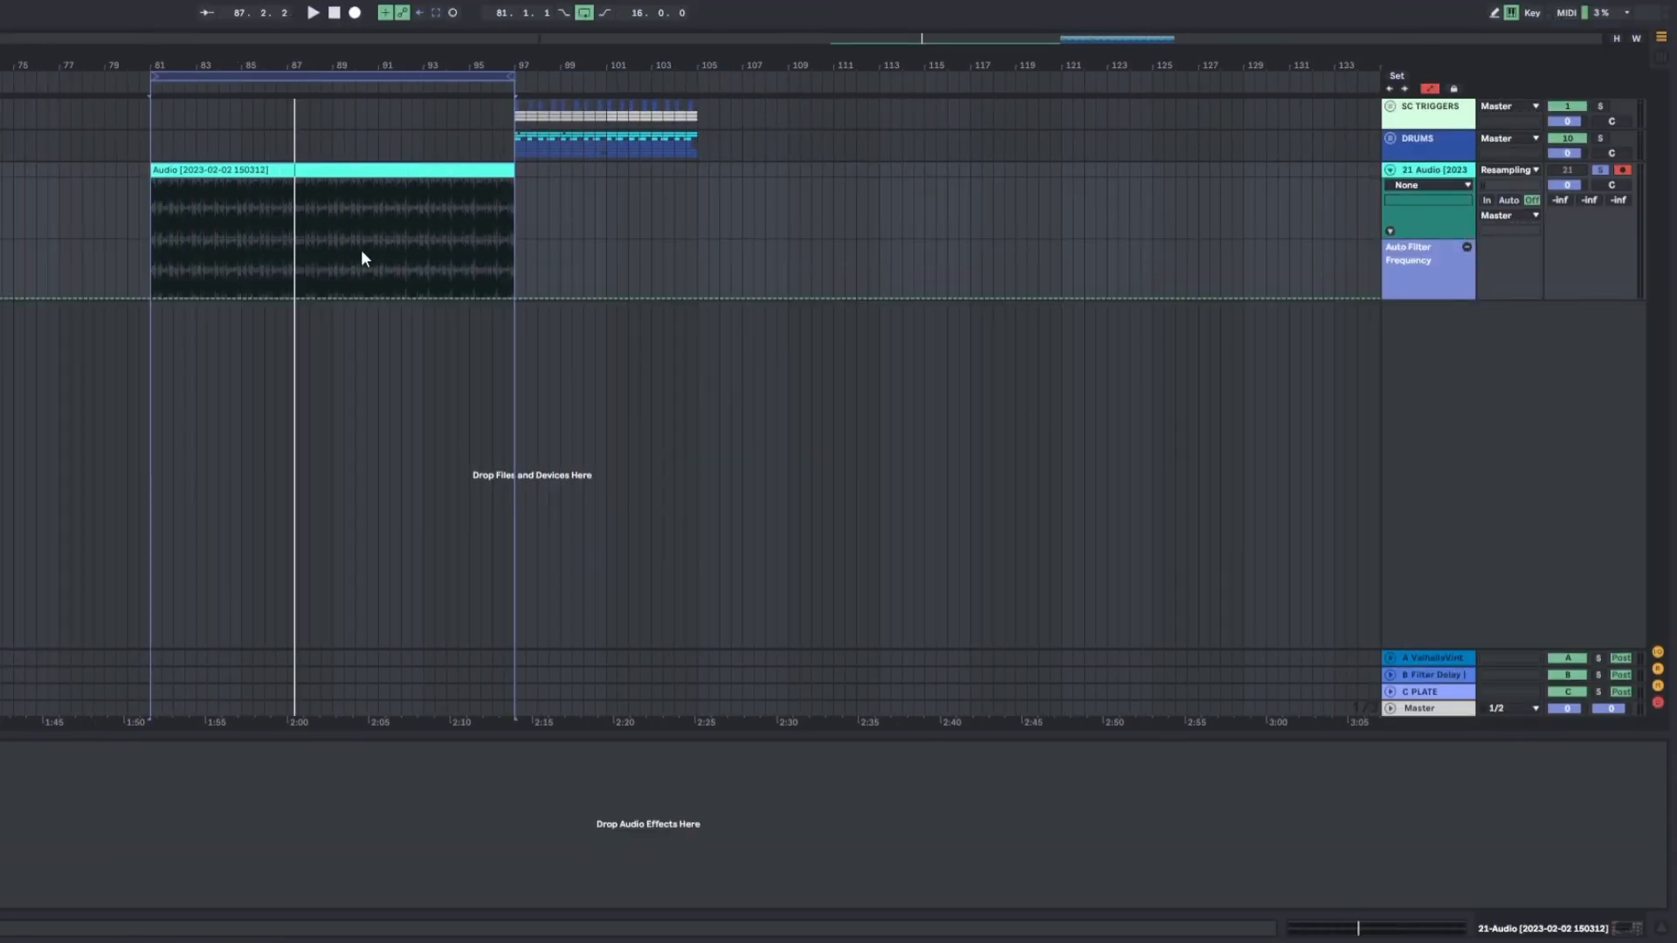
- Draw a rising Auto Filter frequency ramp from bar 81 up to 19.9 kHz at about bar 95
left_click(150, 297)
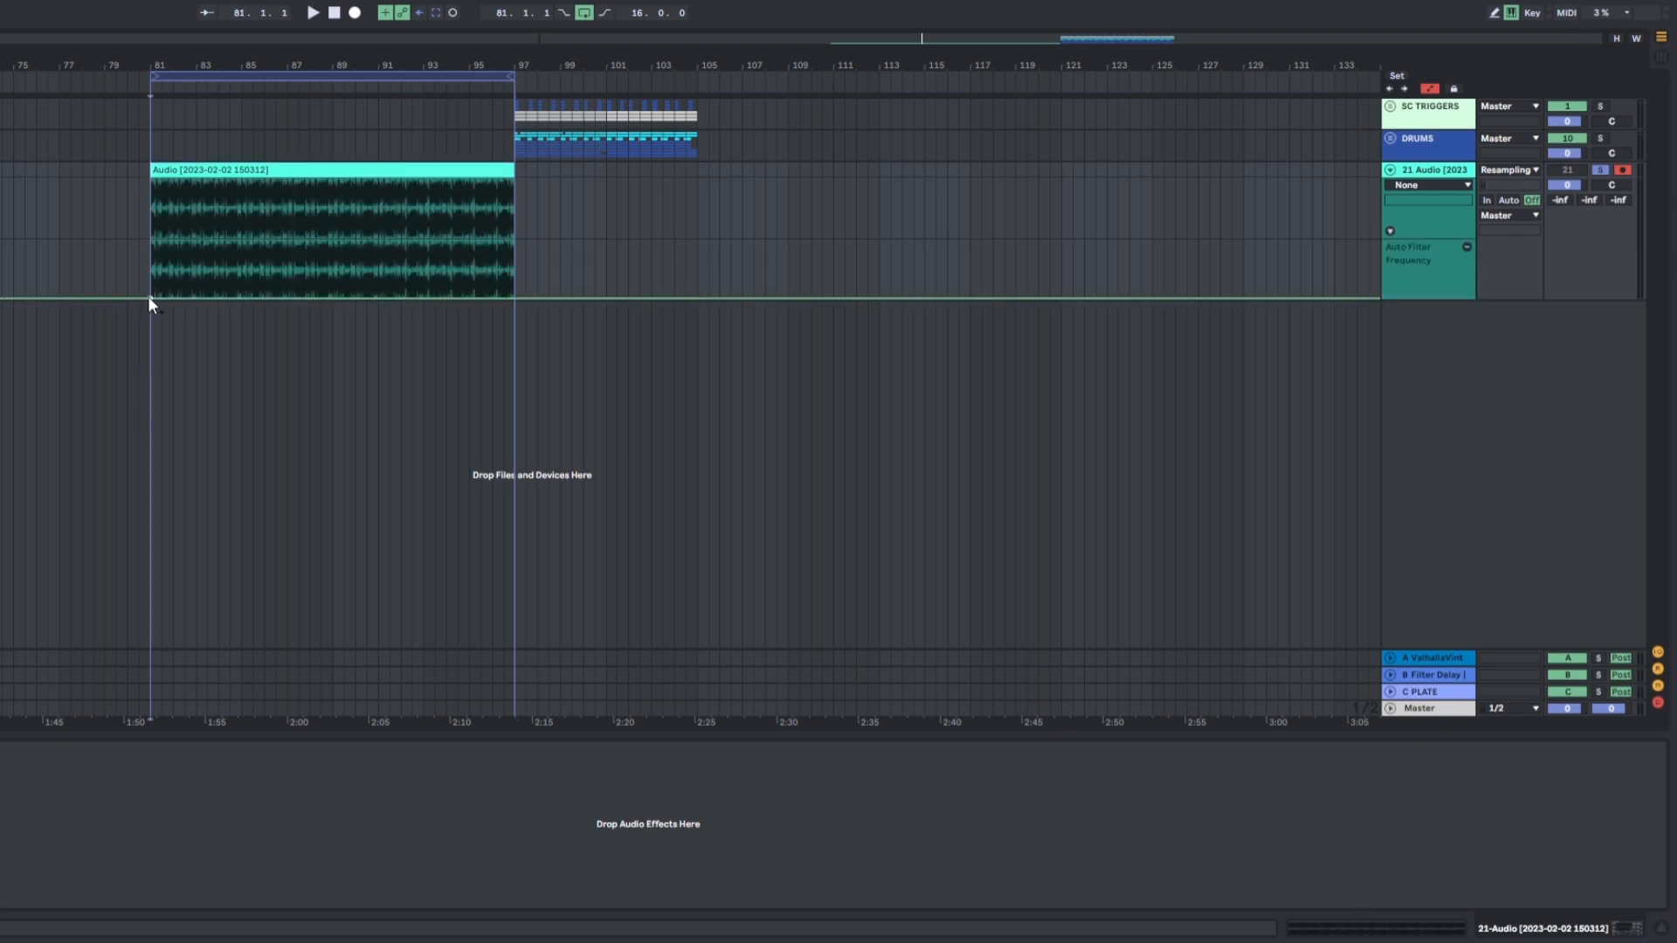
left_click_drag(423, 297, 492, 245)
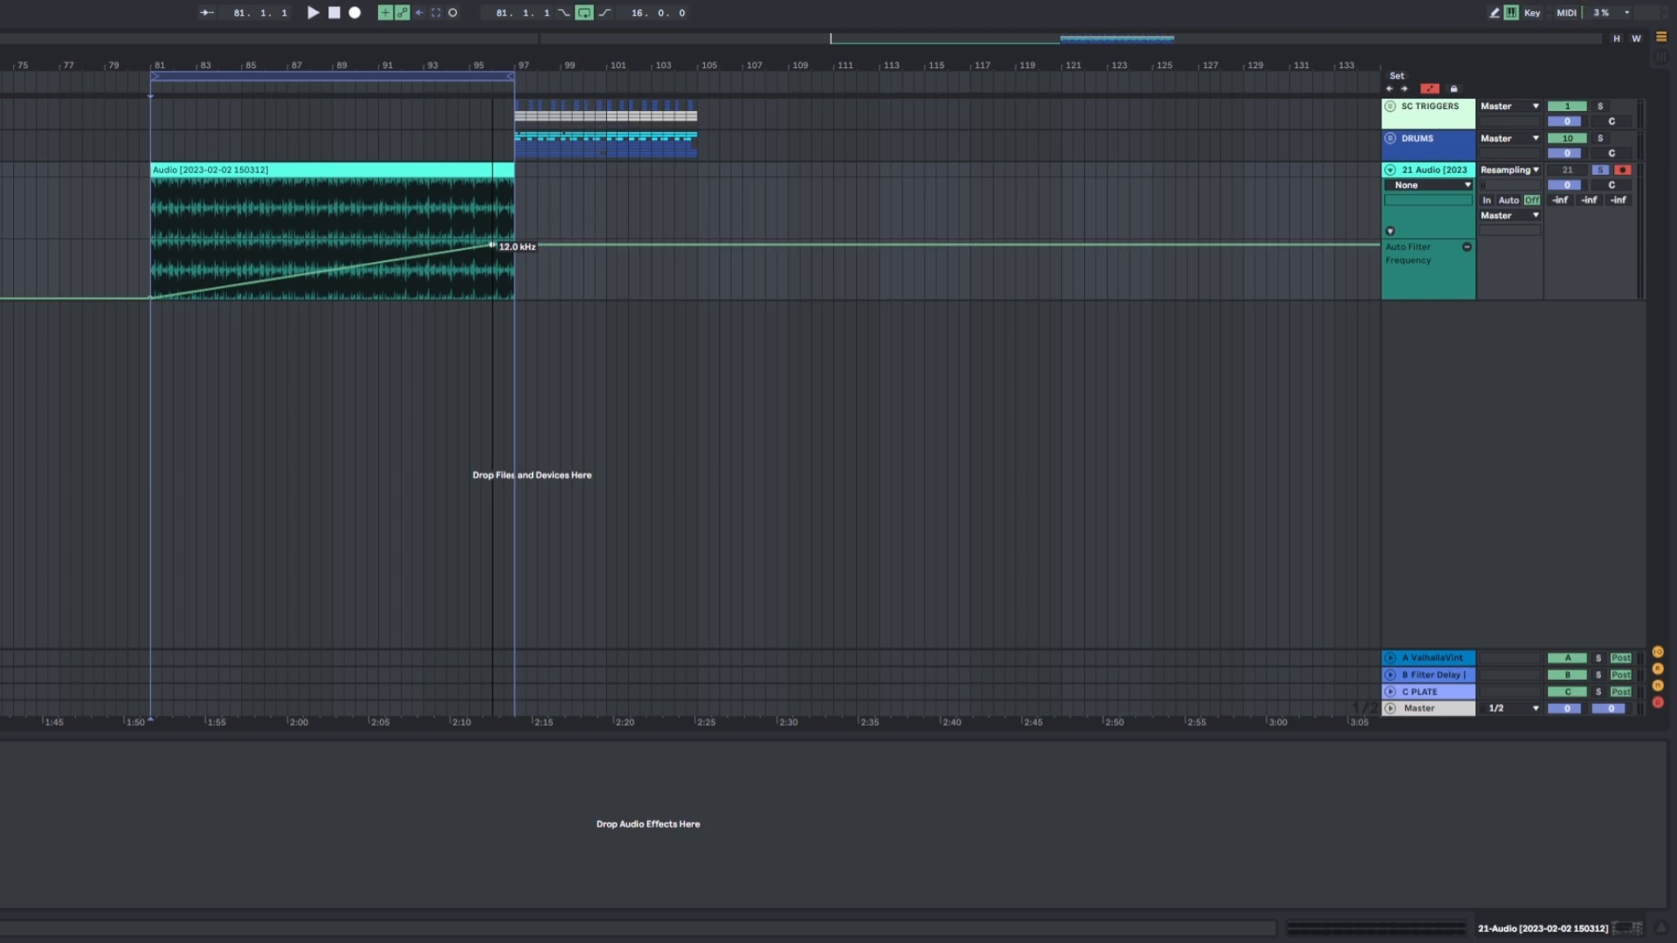
left_click_drag(492, 246, 470, 240)
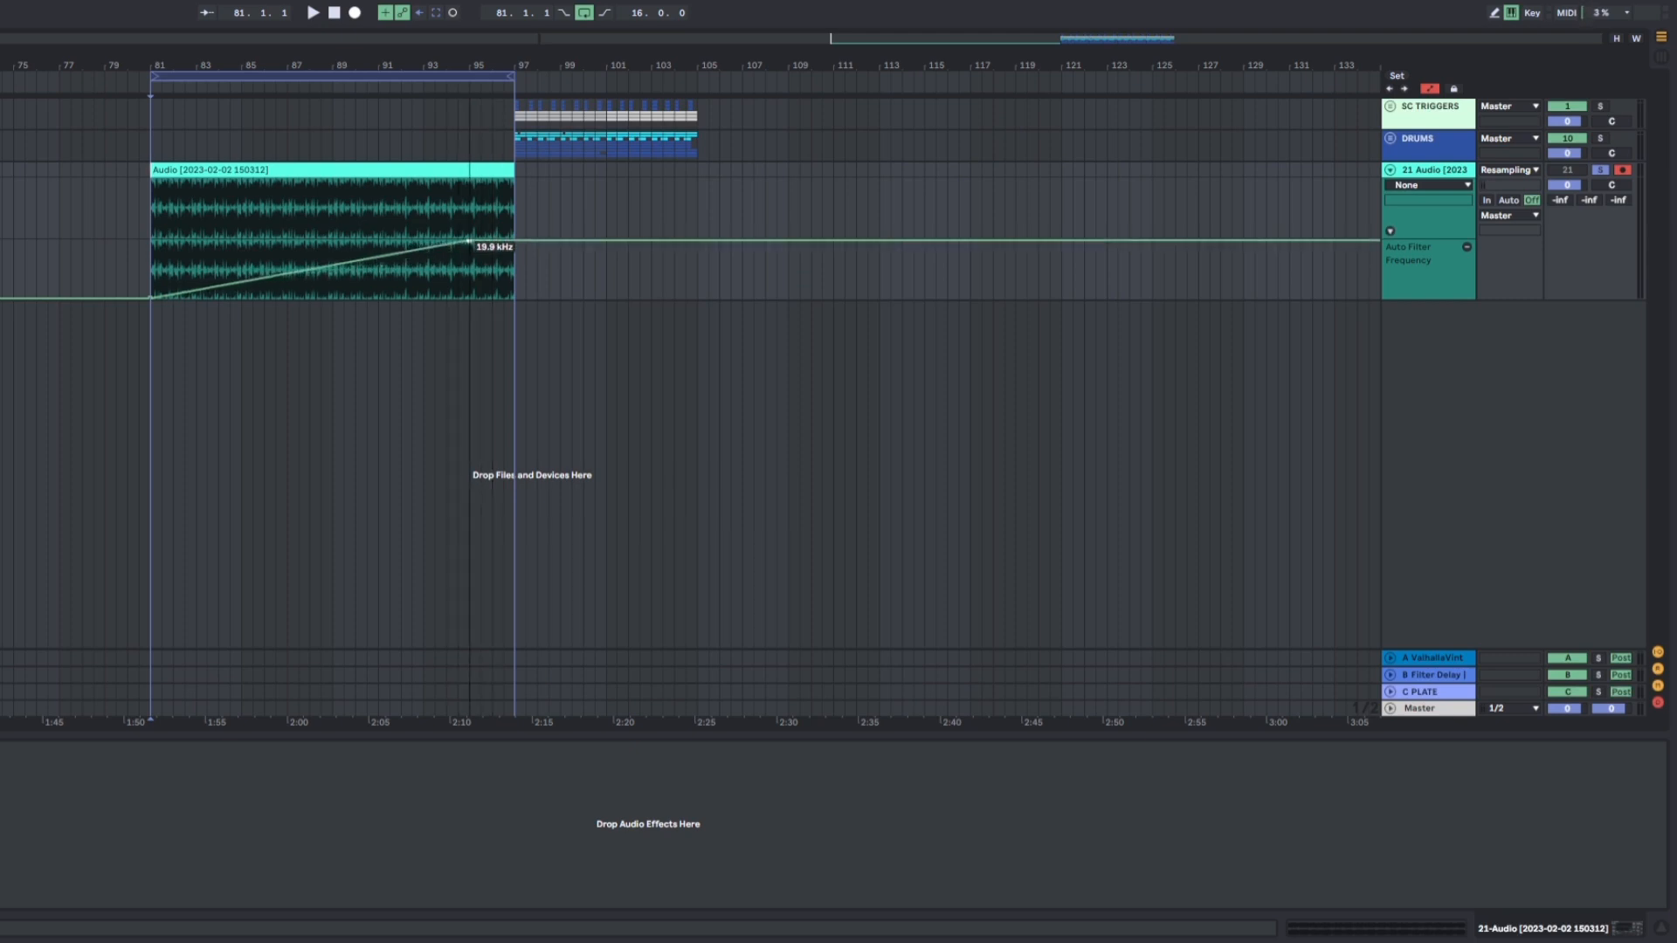
- Trim the audio clip's end to about bar 95.3 and move the filter ramp's starting point back to about bar 80 during playback
left_click_drag(507, 170, 500, 170)
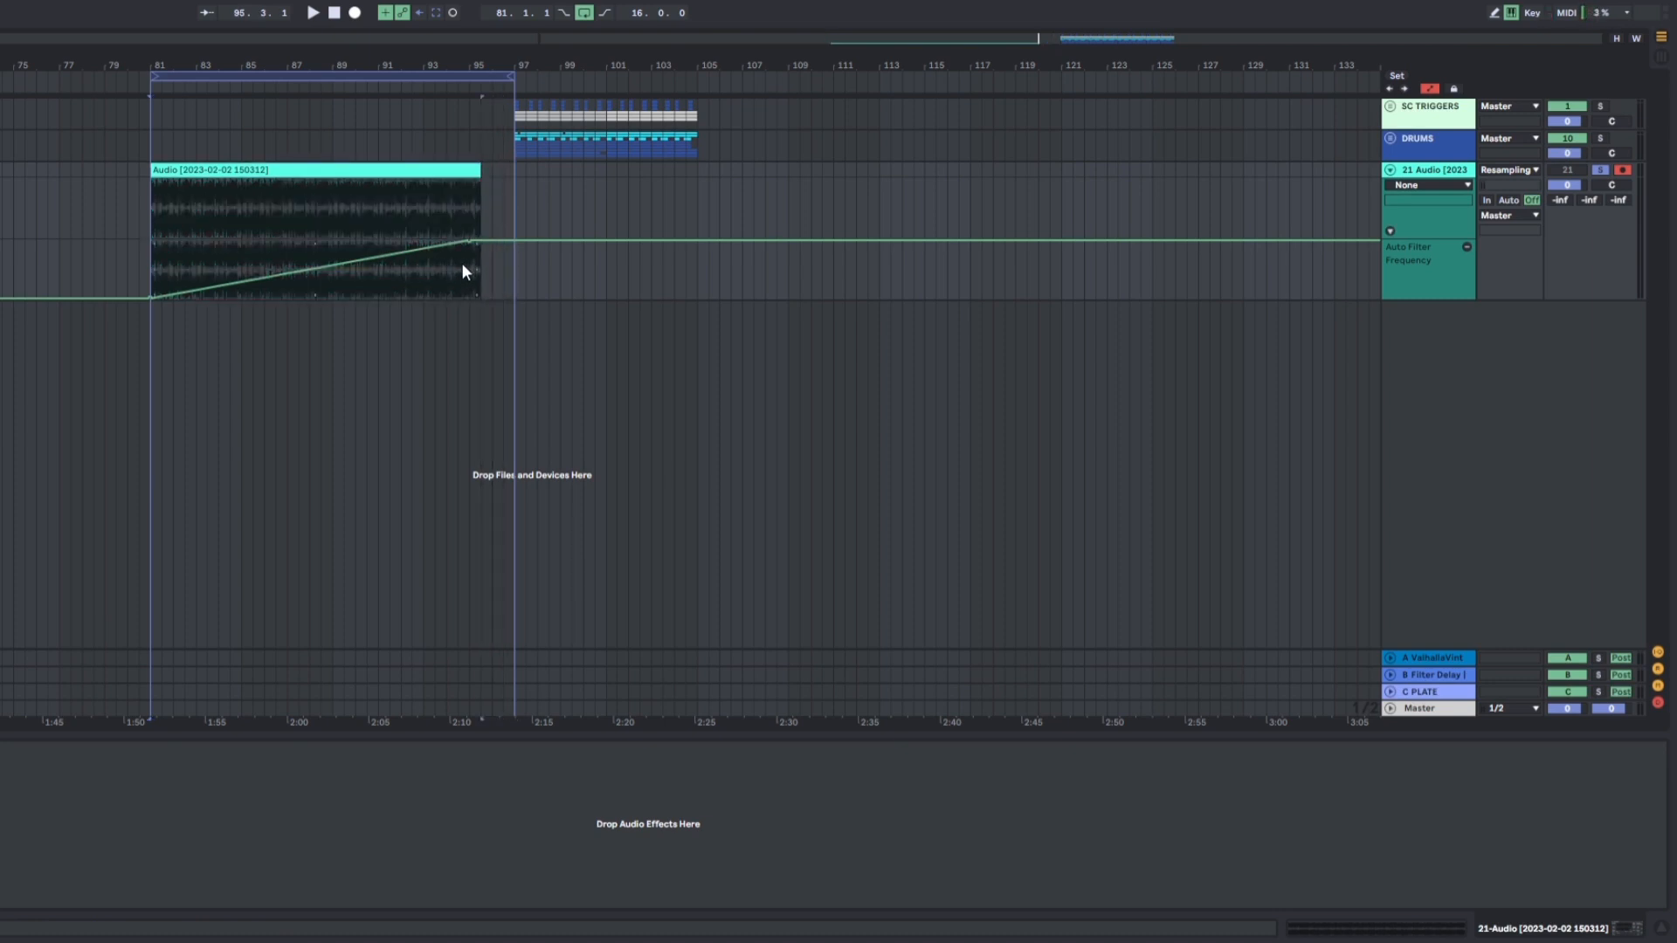
key("space")
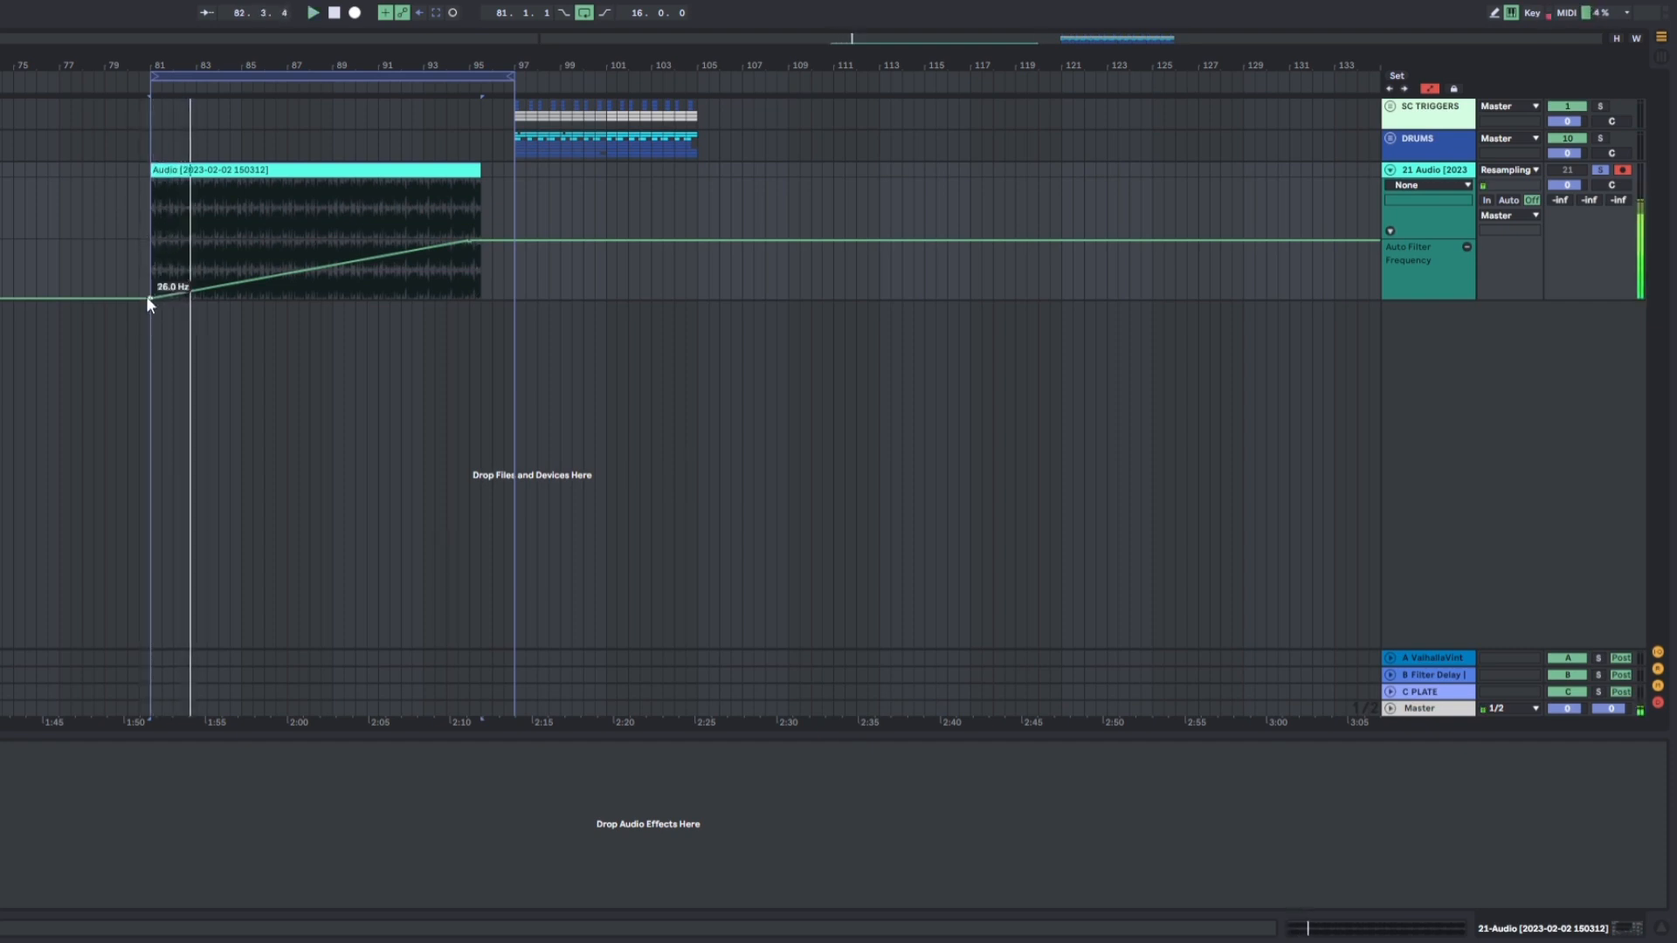
left_click_drag(147, 296, 126, 298)
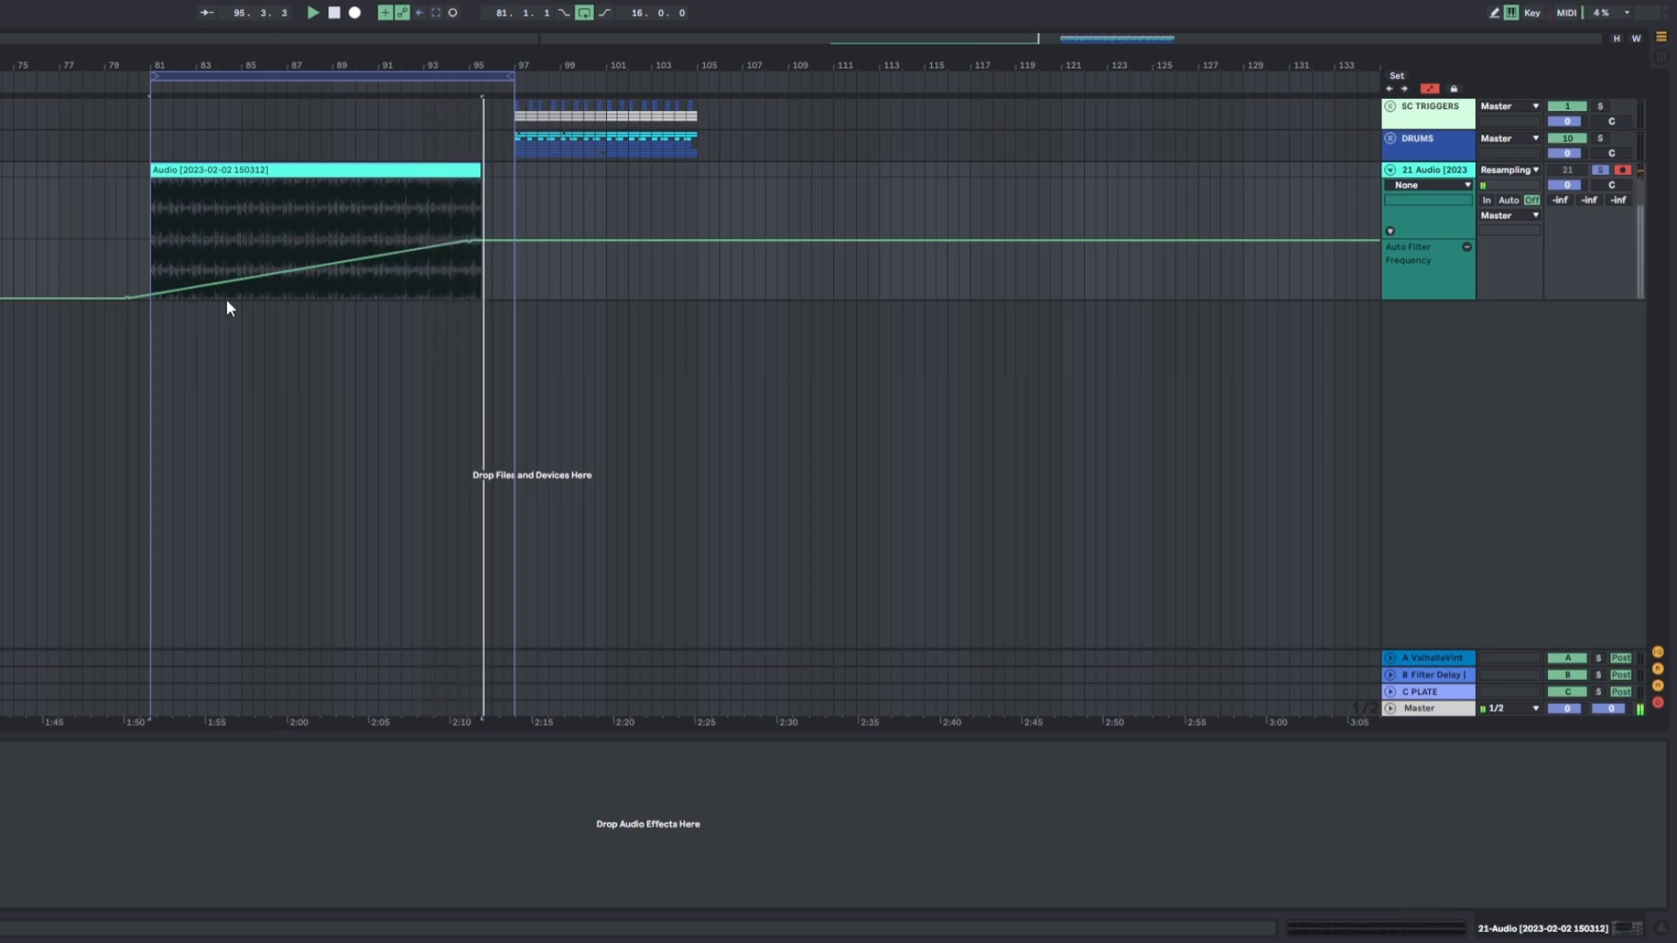
- Trim the audio clip's end to 95.1.3 and play from bar 94 to check the ending
left_click_drag(475, 167, 496, 167)
scroll(475, 223, "up", 8)
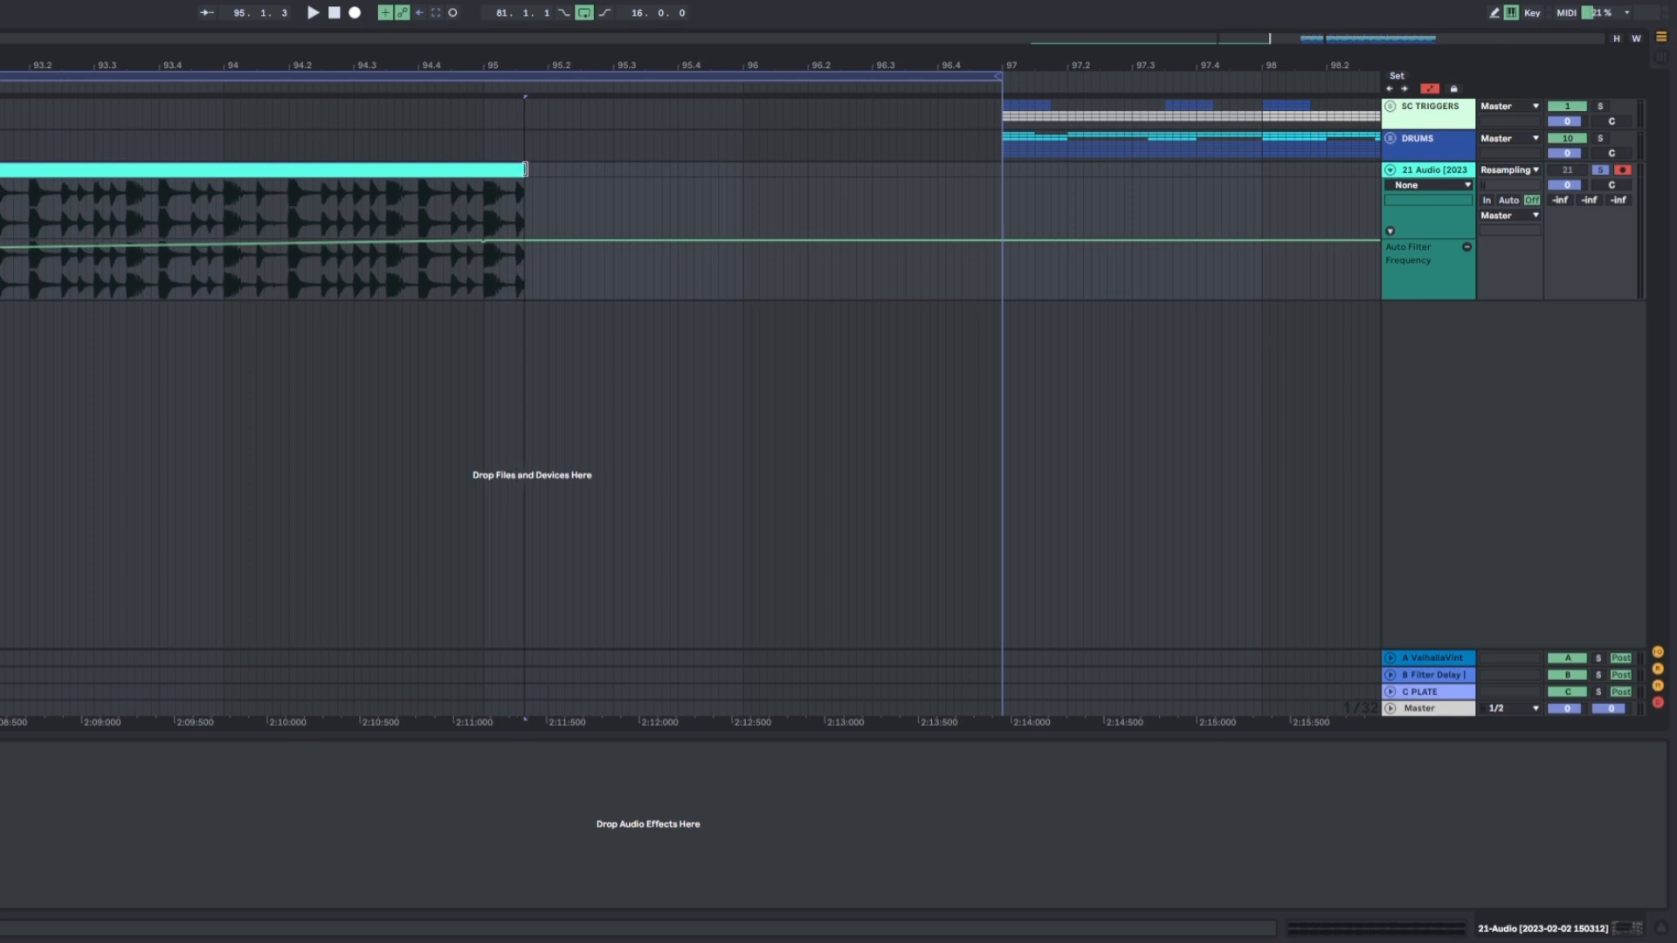
left_click(227, 200)
key("space")
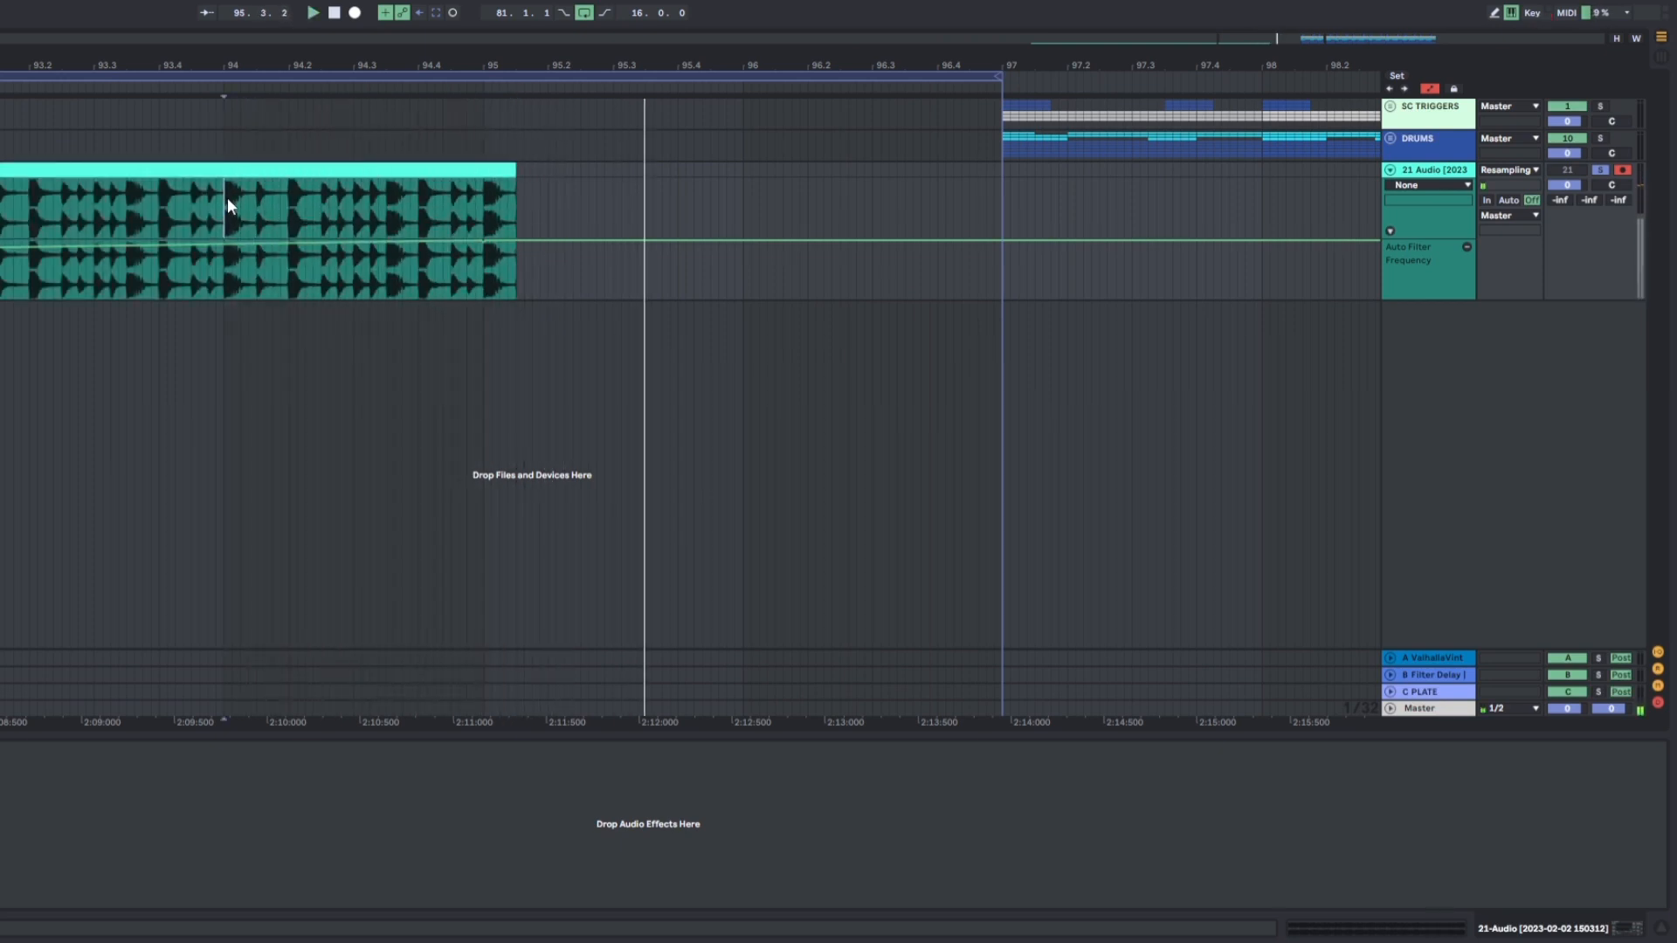
left_click(506, 172)
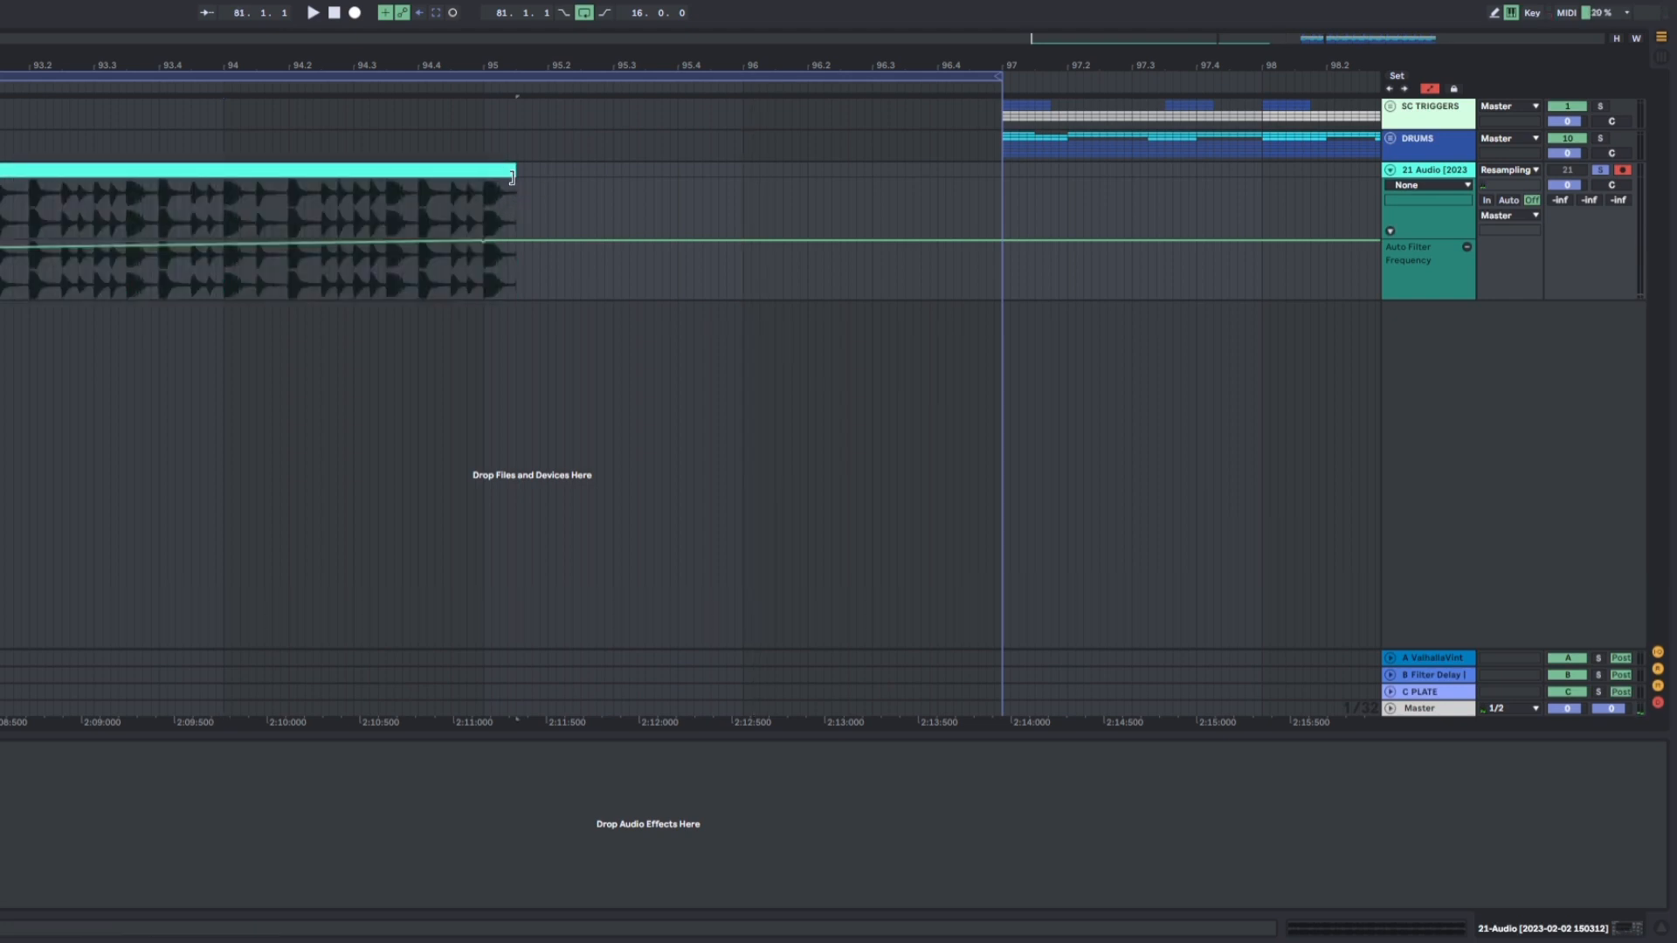
- Turn off the computer MIDI keyboard and hide the automation lanes in the arrangement
left_click(1512, 15)
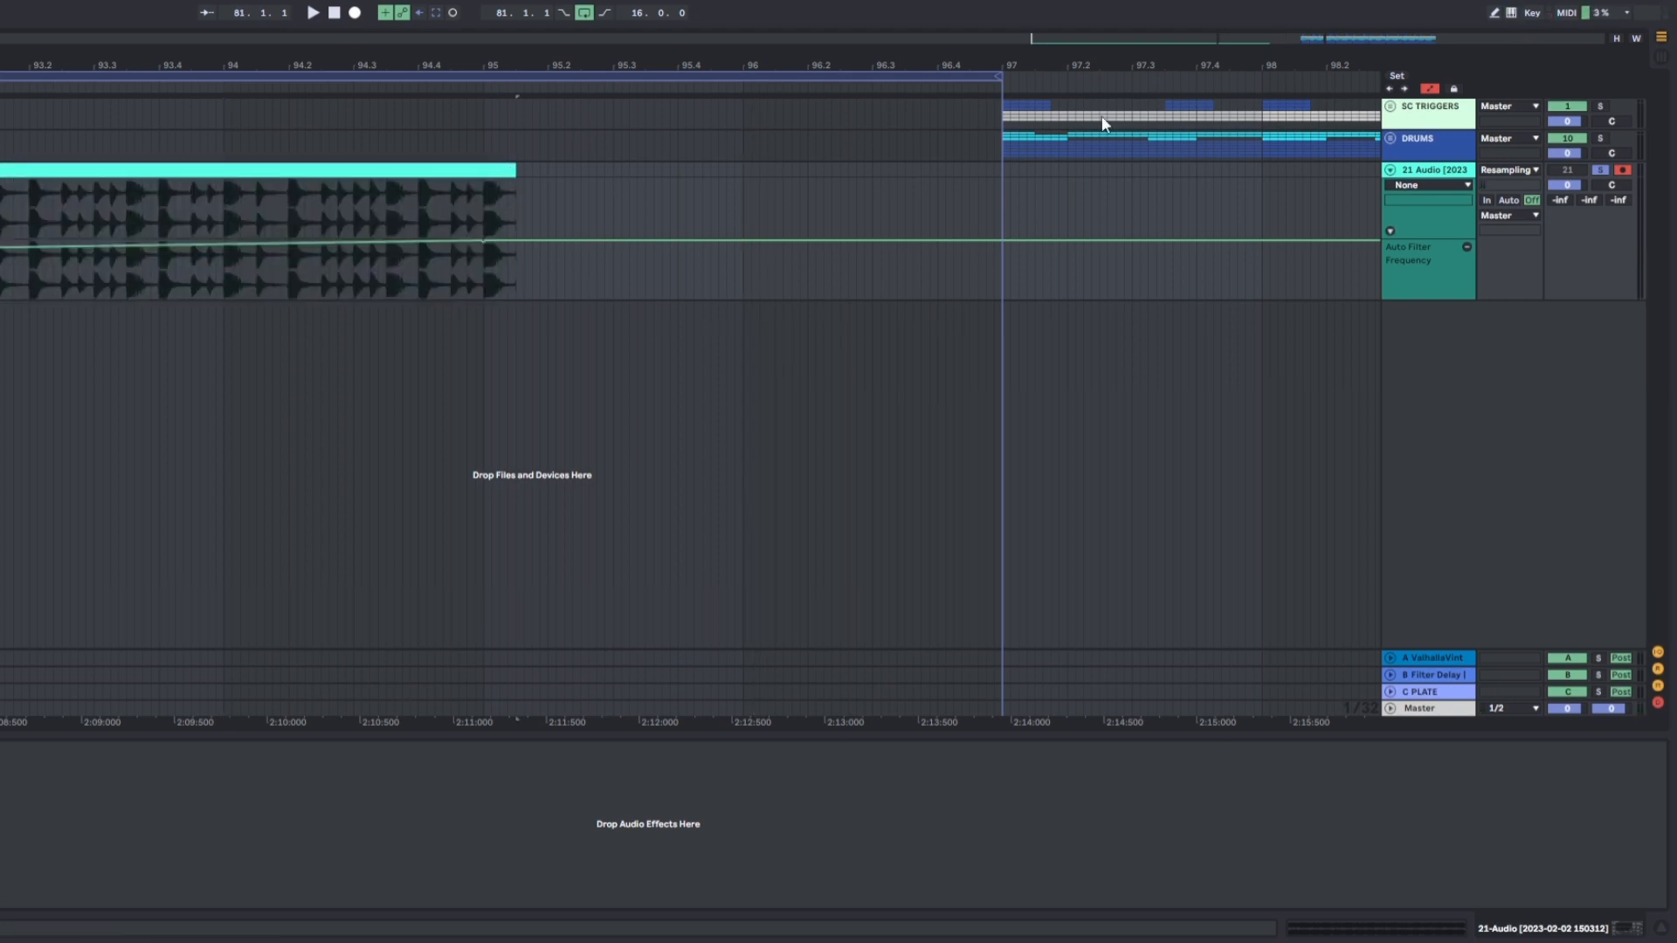
key("a")
left_click(513, 181)
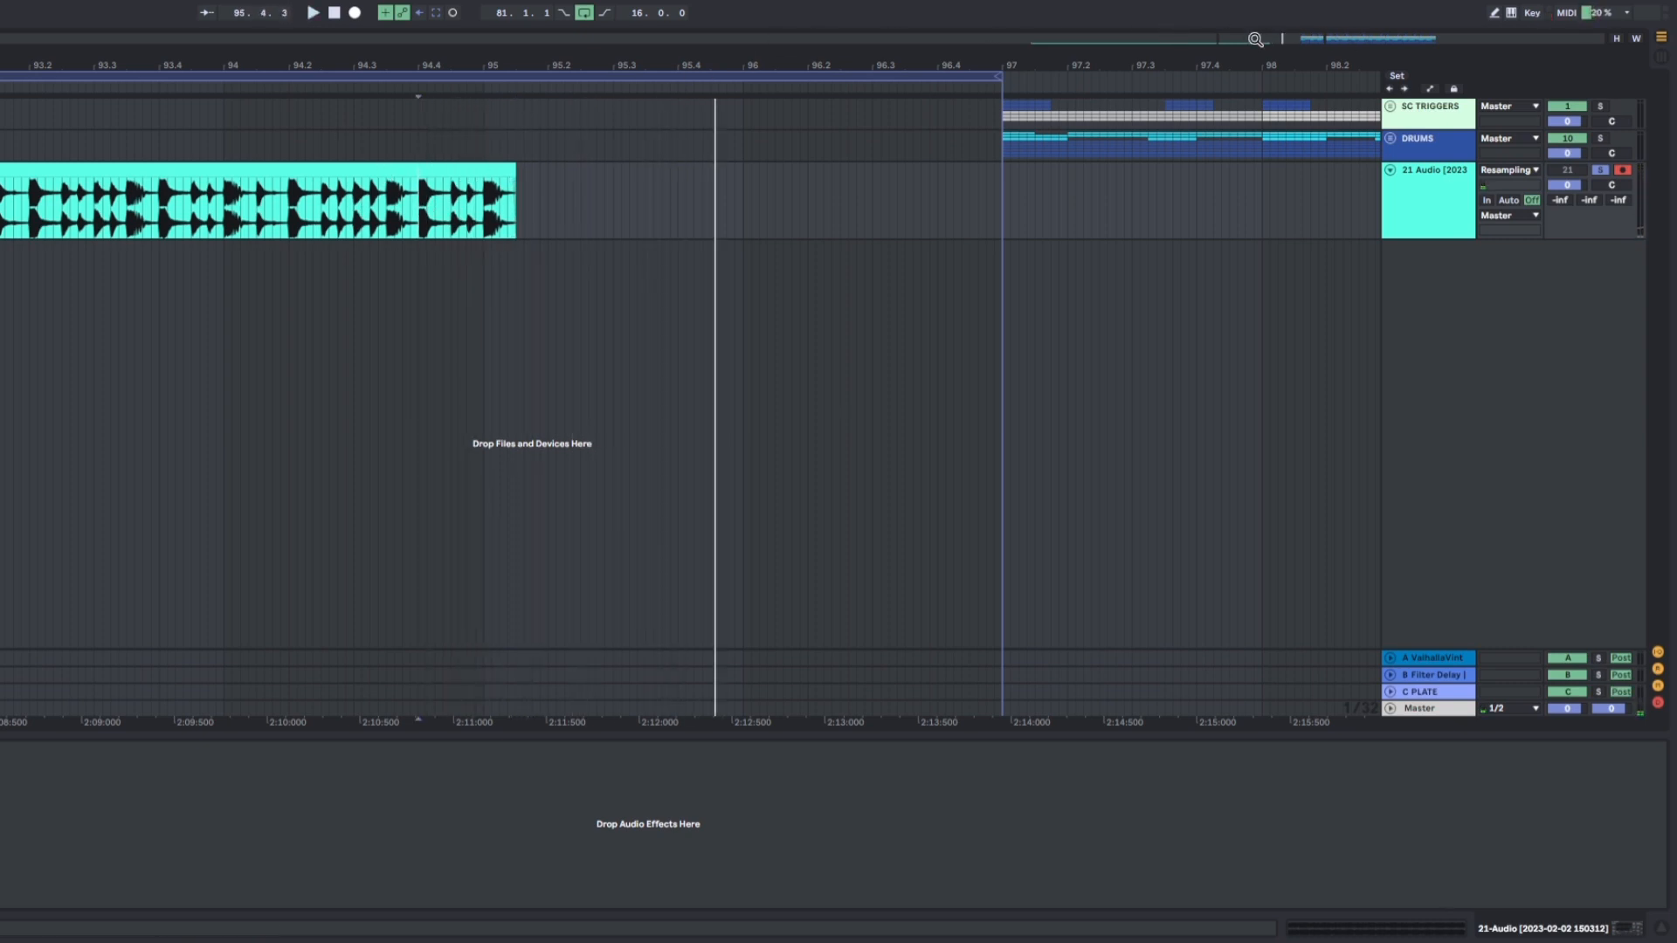
- Search the audio effects for "eq" and add EQ Eight after the Auto Filter on the resampled audio track
left_click_drag(1254, 39, 1254, 7)
left_click(1433, 187)
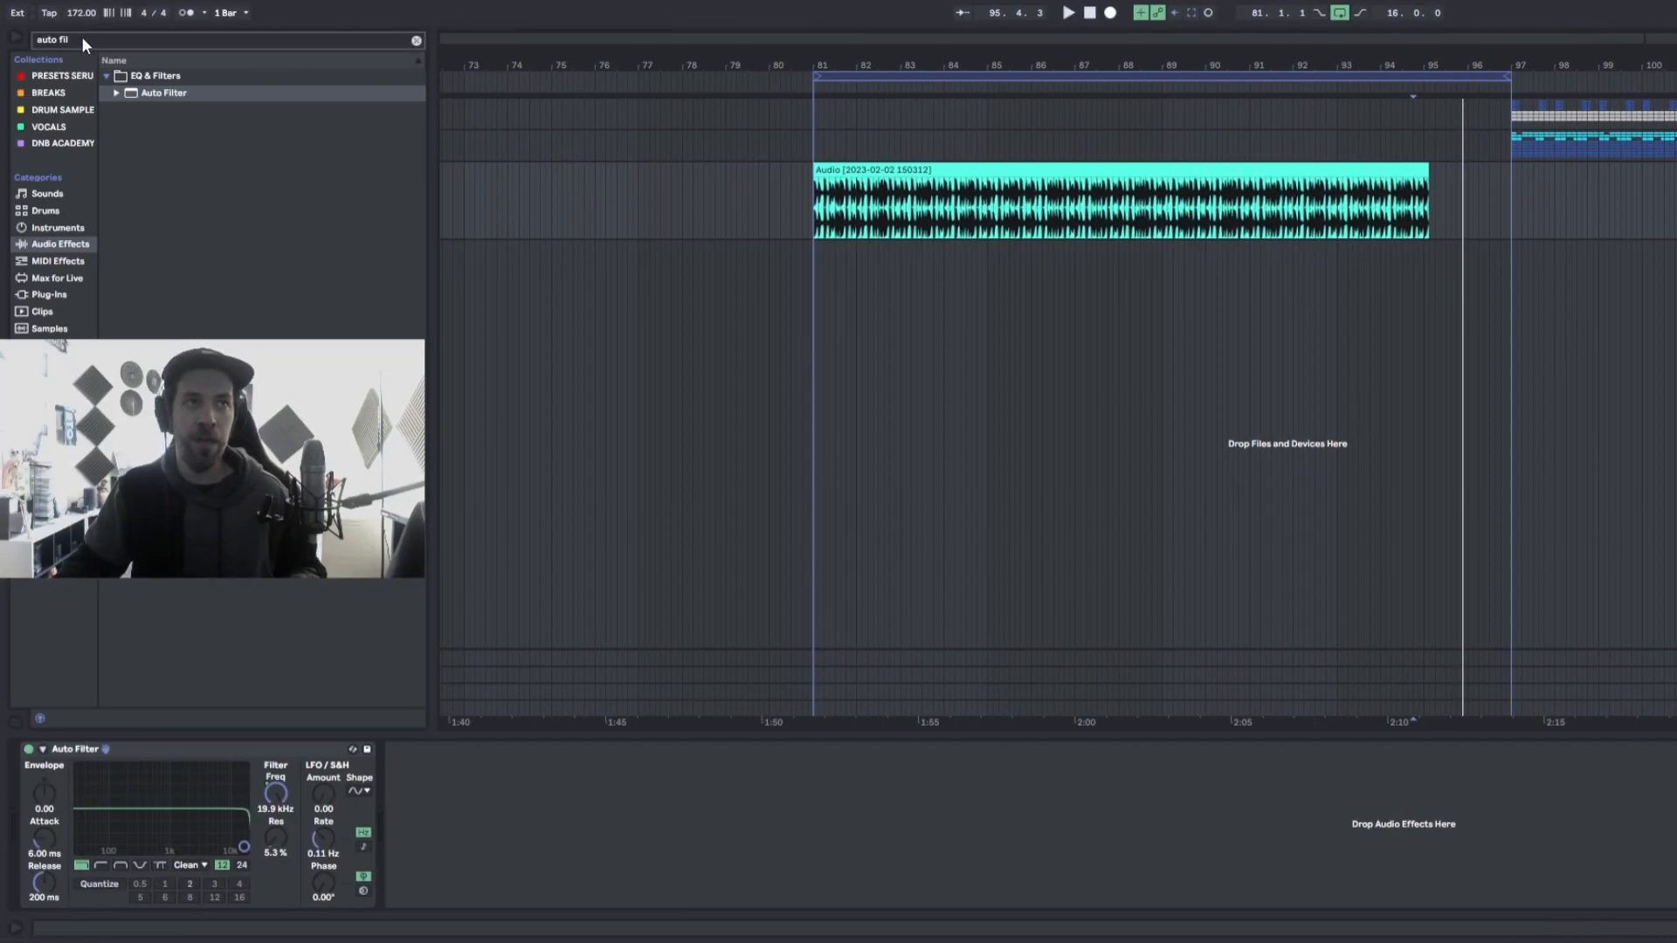
key("ctrl+f")
type("eq r")
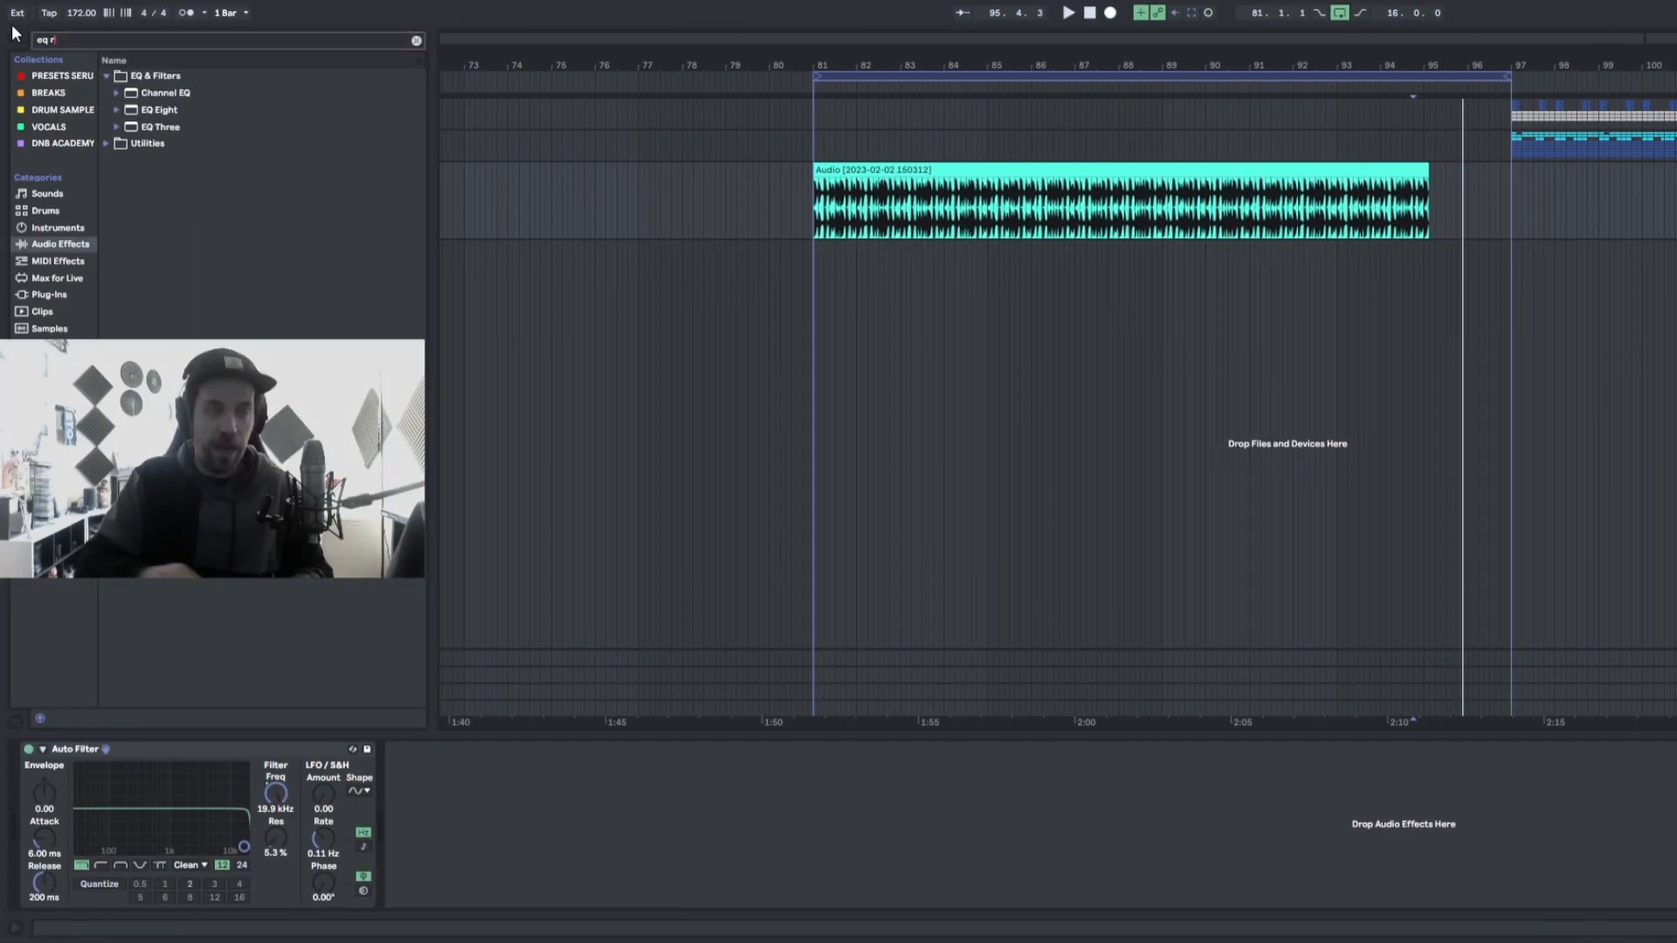
left_click(162, 145)
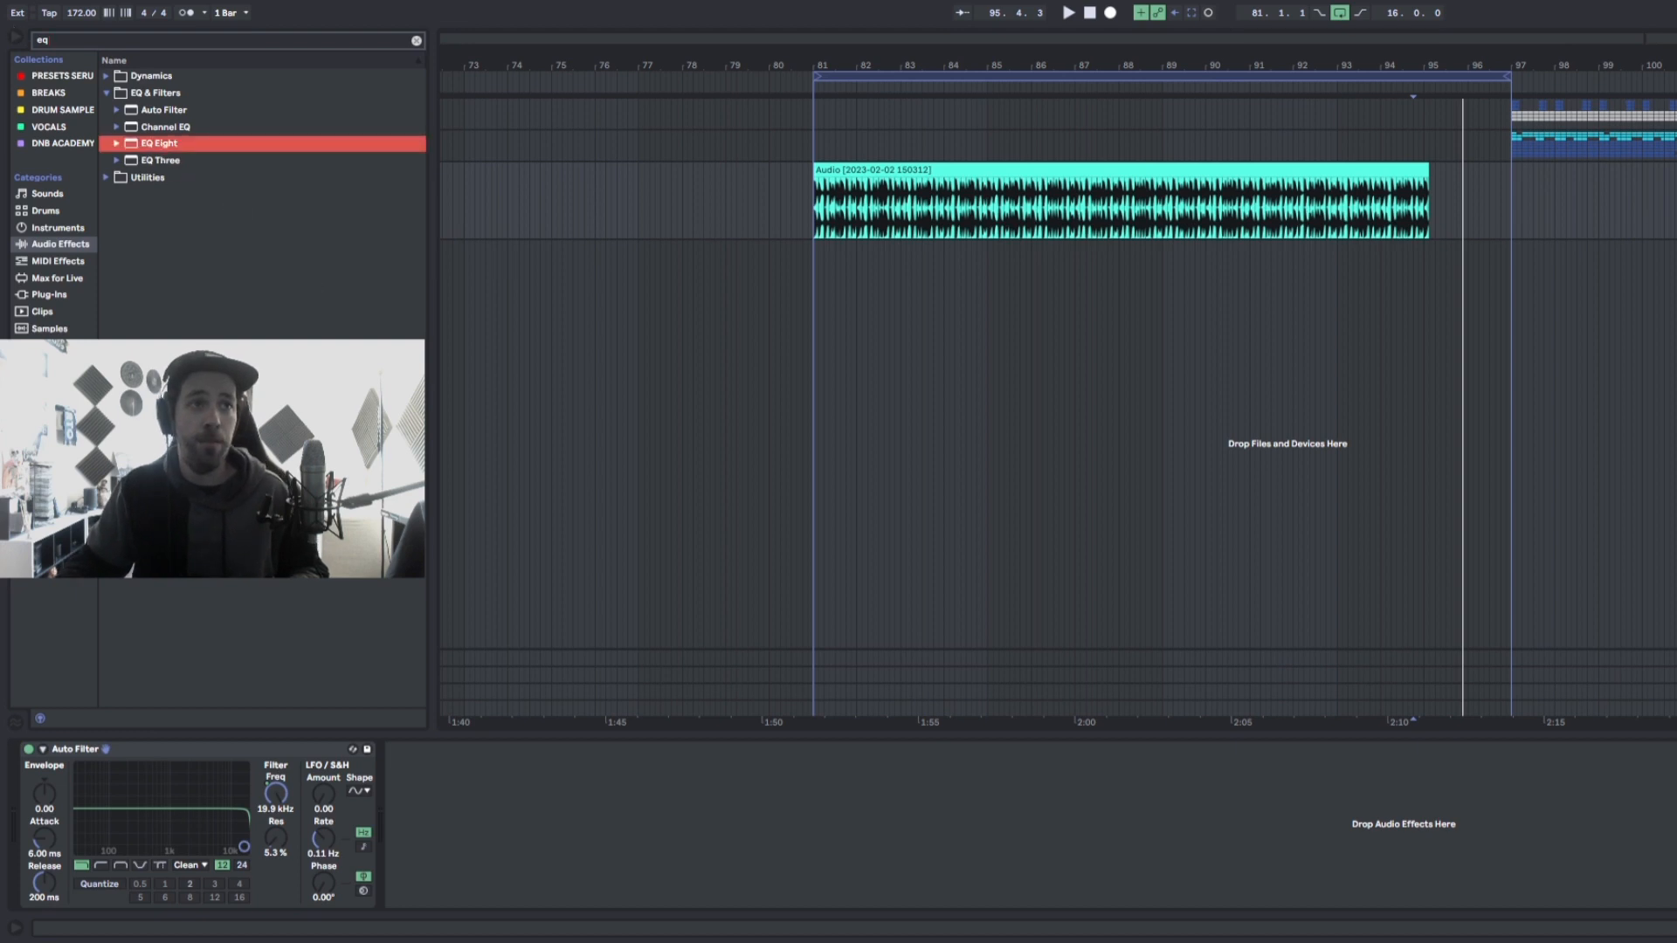
left_click_drag(484, 817, 485, 818)
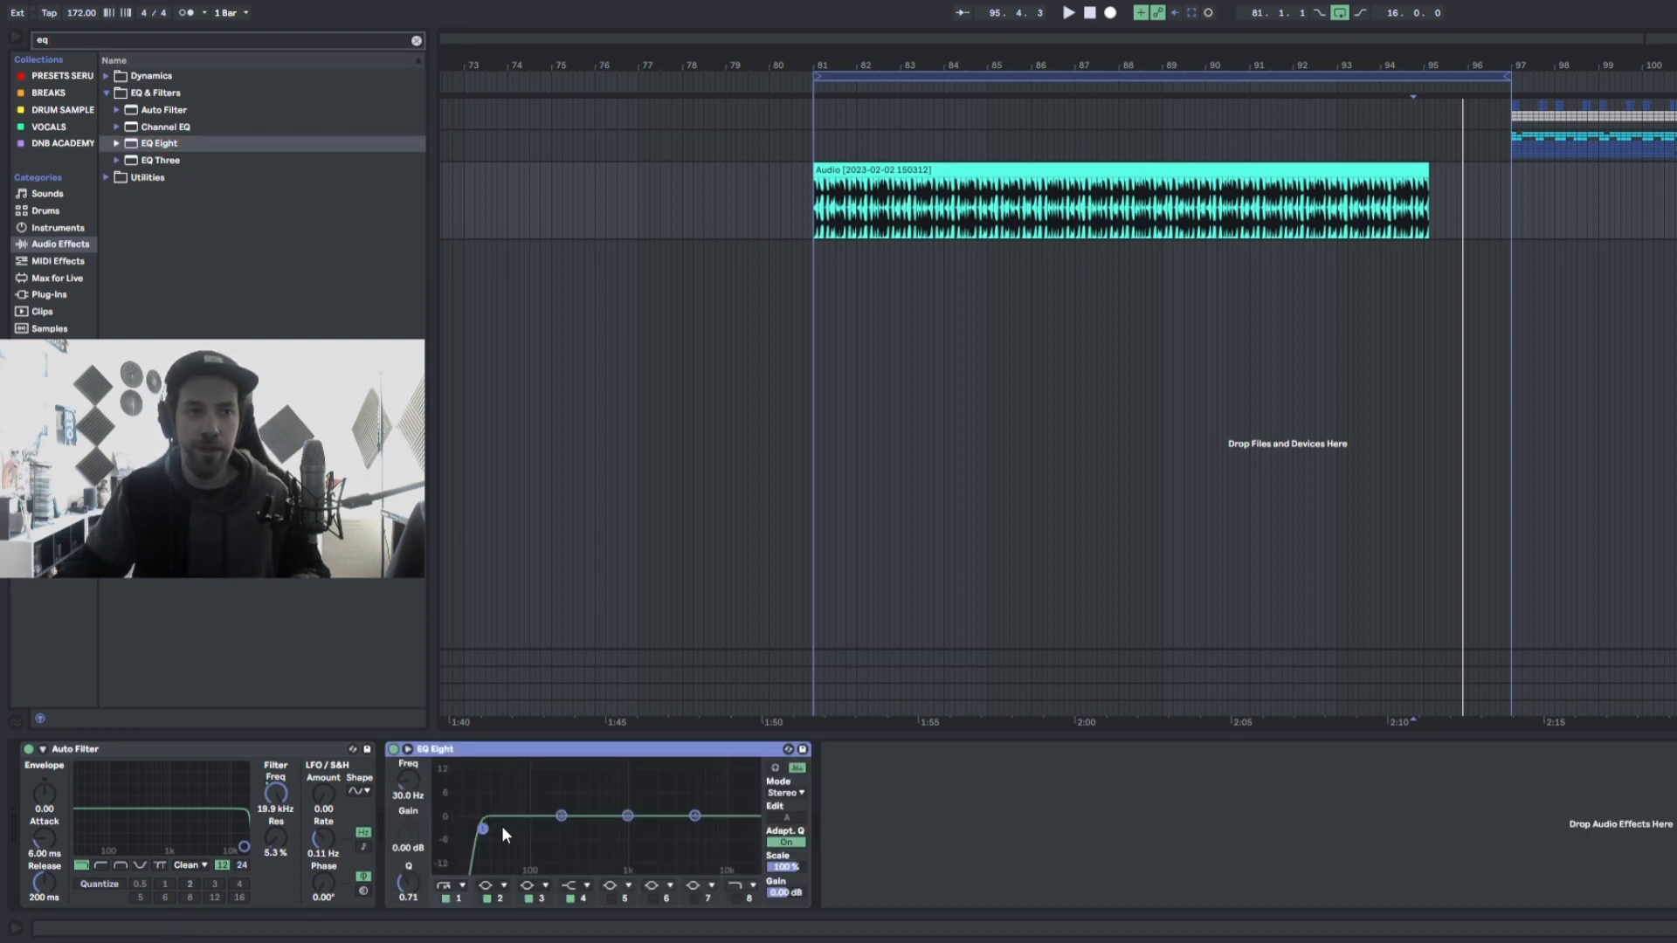
- Bypass EQ Eight's first band and play the audio clip from bar 81 to hear it without the low cut
left_click(450, 898)
key("space")
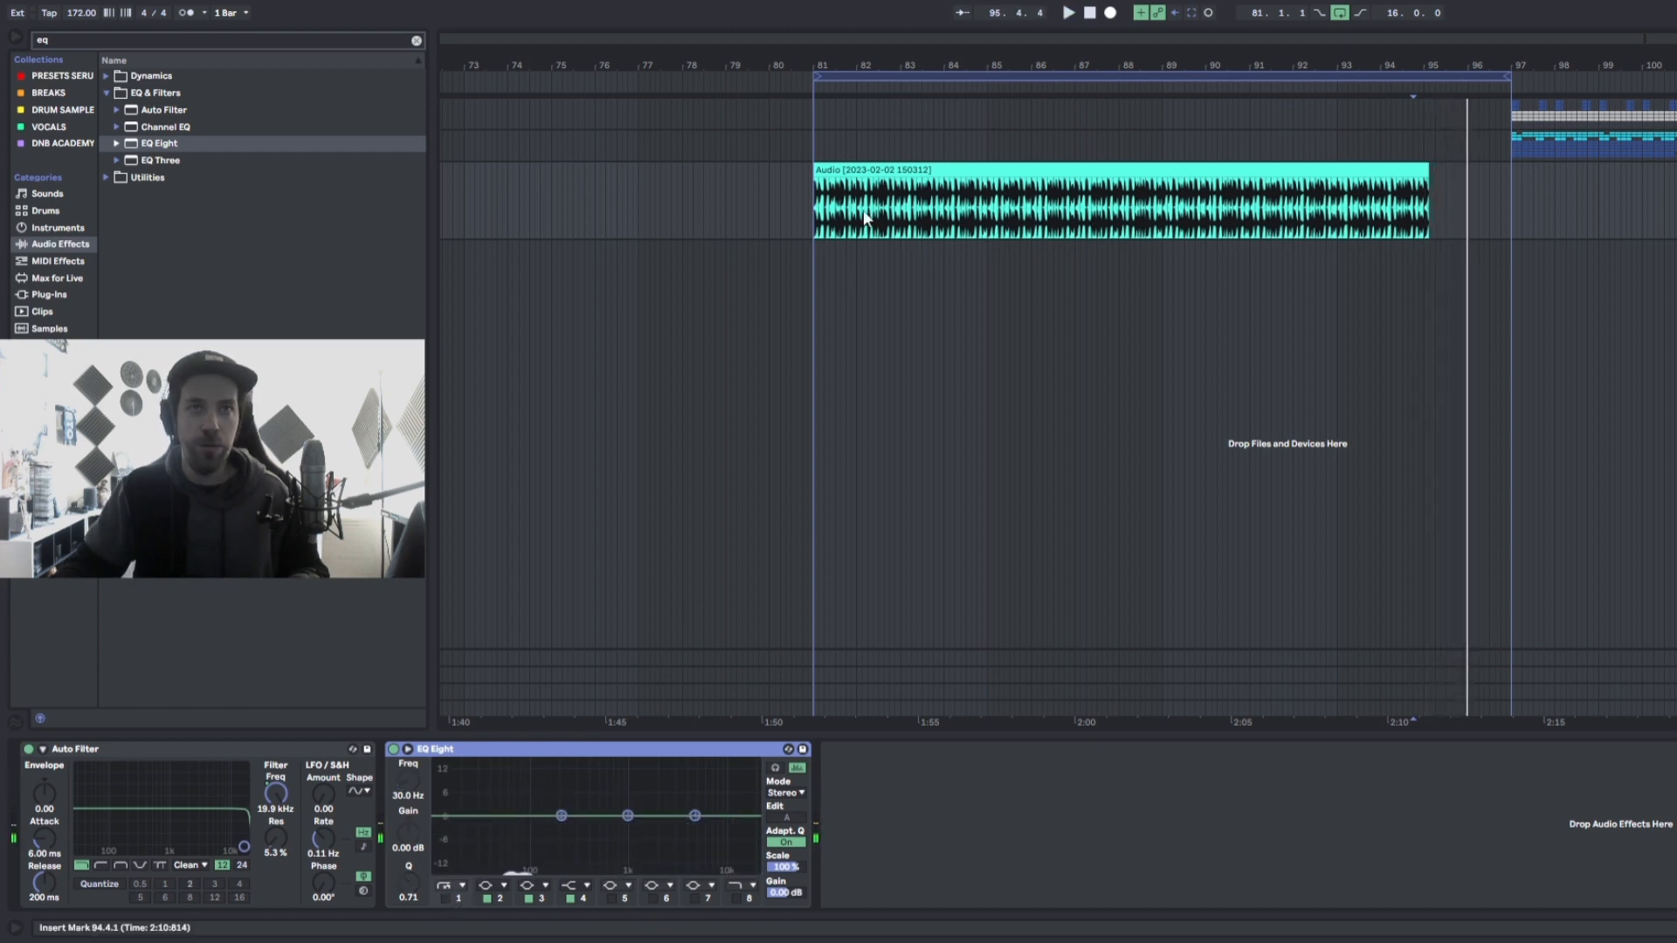
left_click(874, 169)
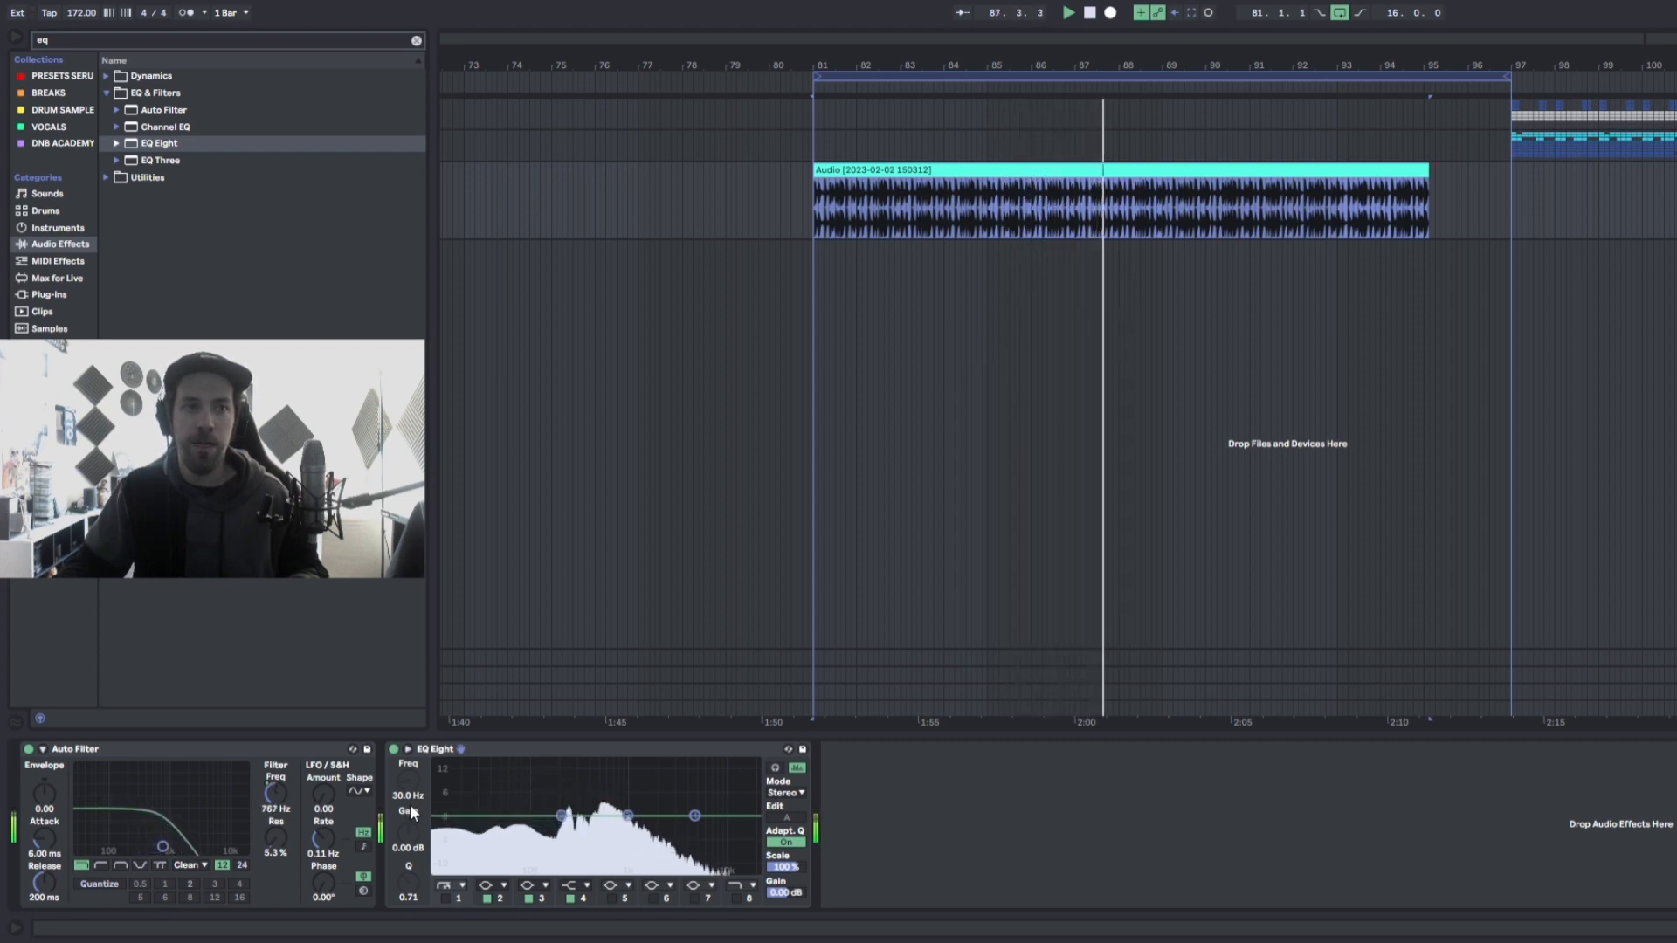
- Re-enable EQ Eight's first band and shape it into a gentler low cut at about 68 Hz with a Q of 0.45
left_click(443, 896)
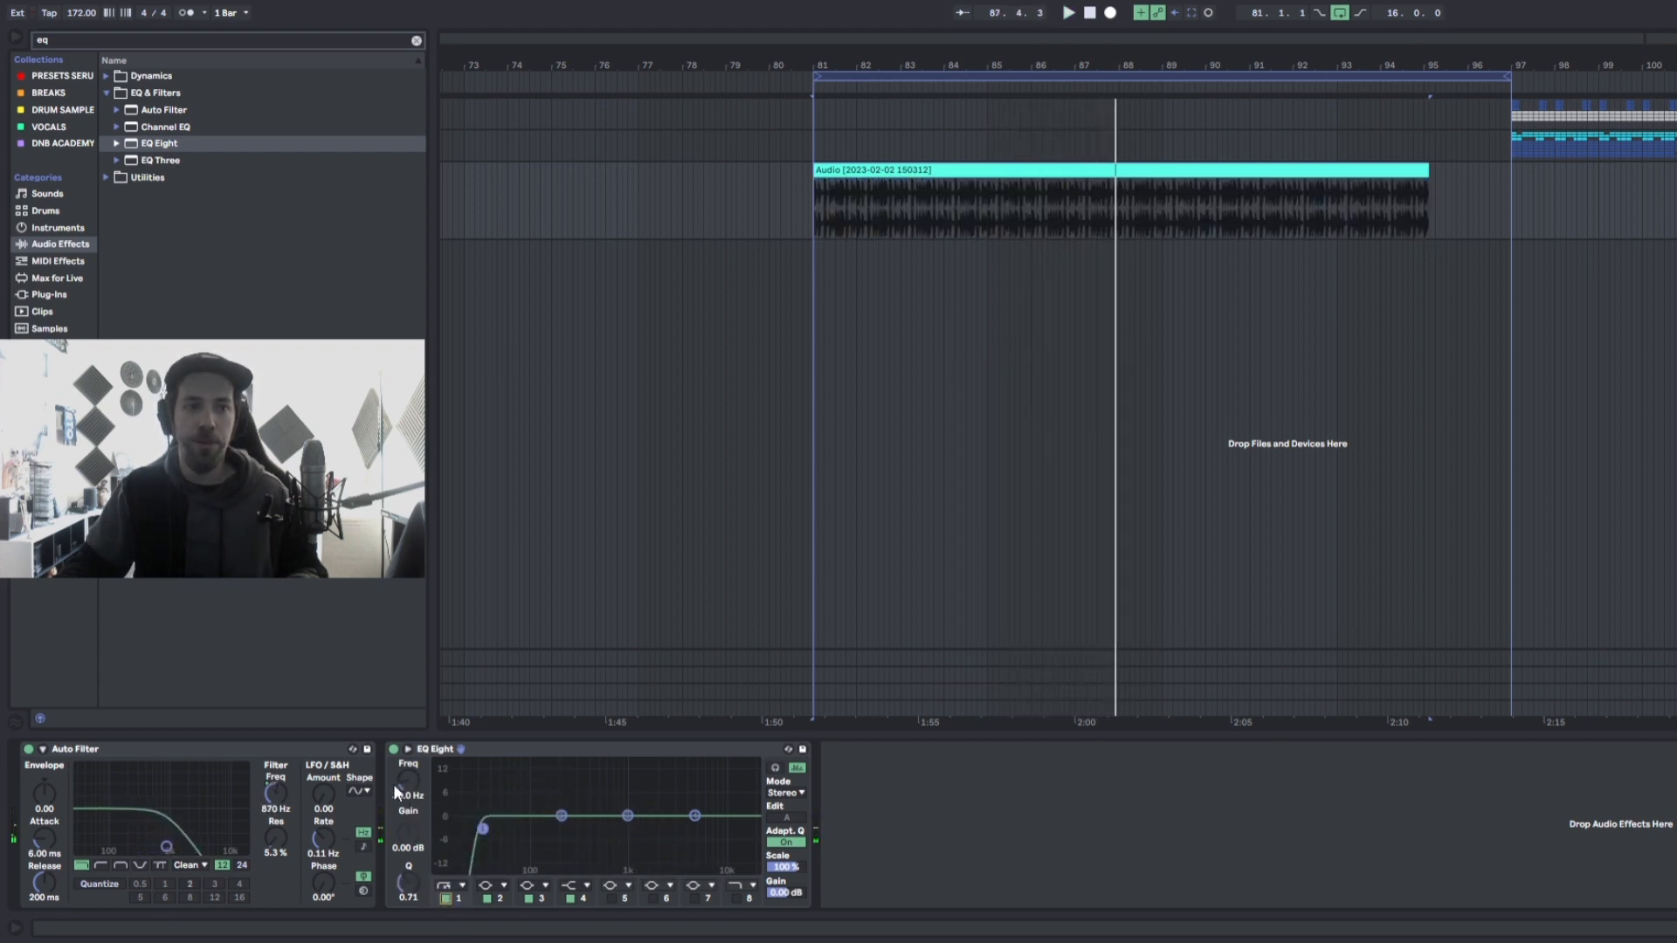
key("space")
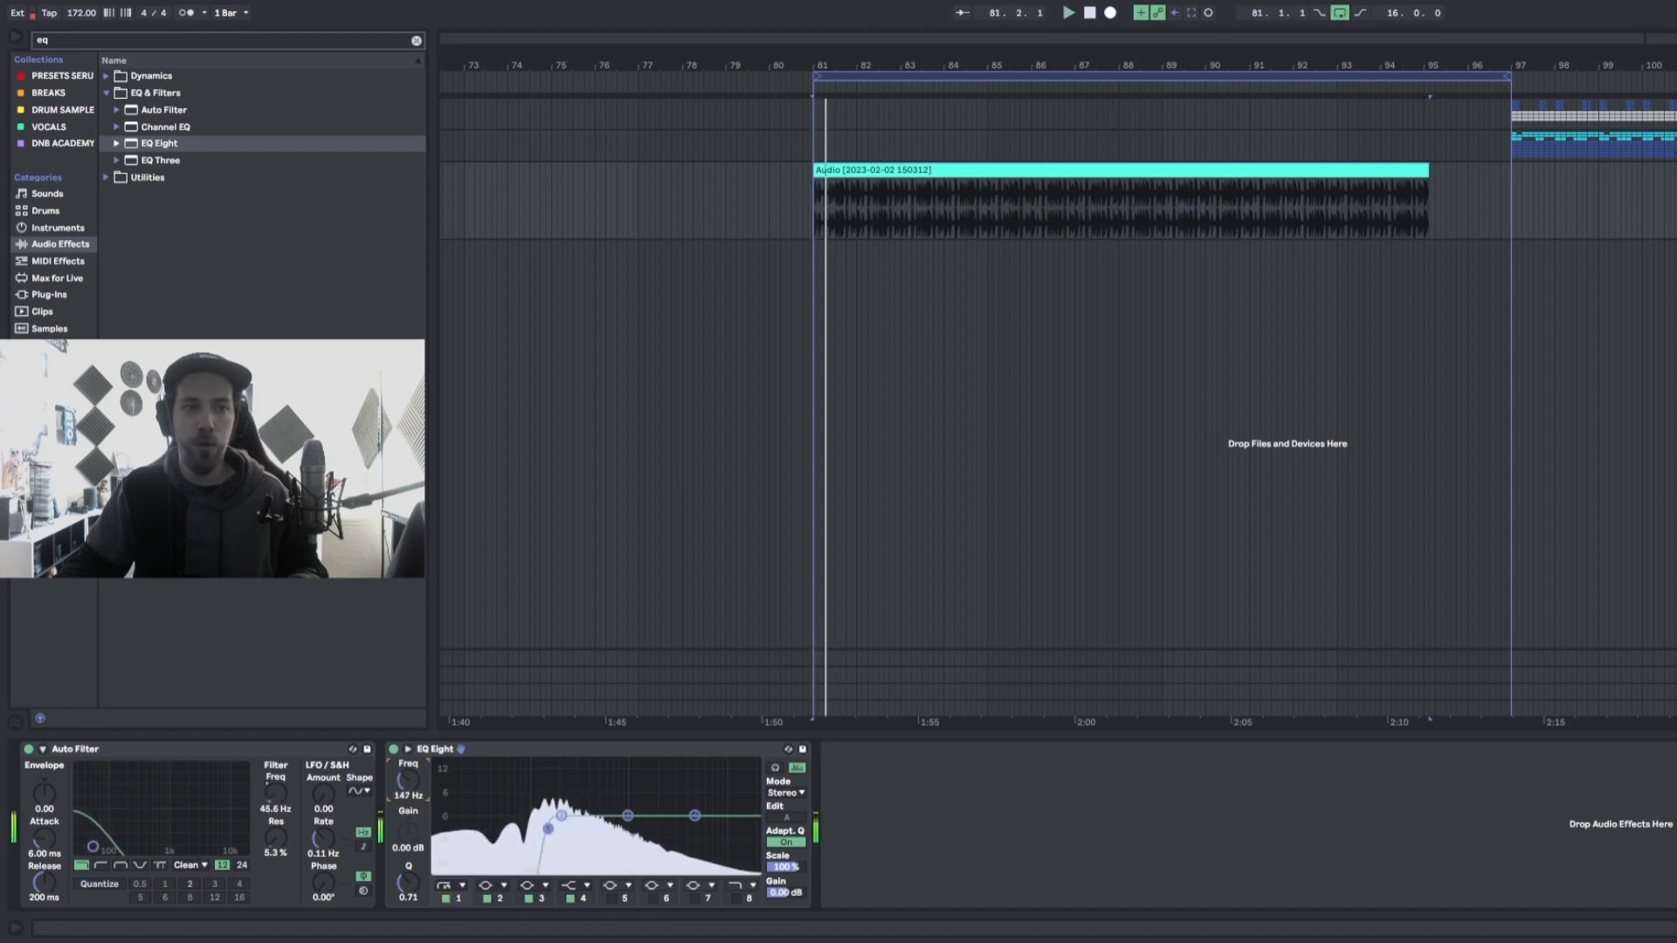
left_click_drag(408, 780, 408, 799)
left_click(450, 886)
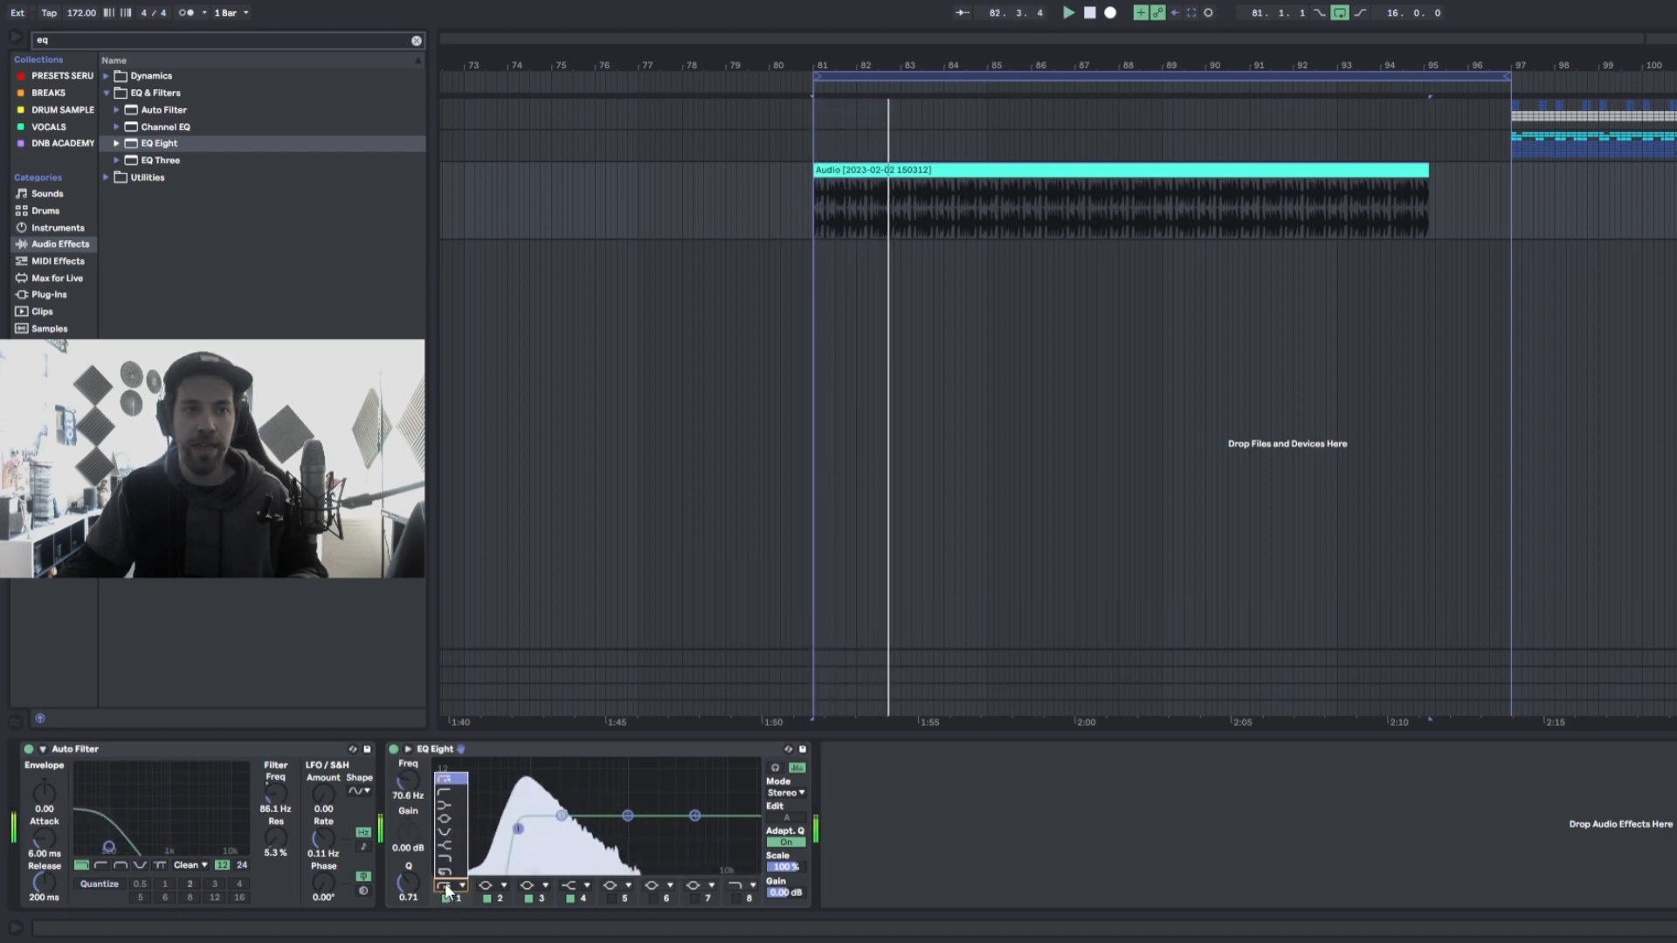
left_click(452, 794)
left_click_drag(518, 829, 516, 839)
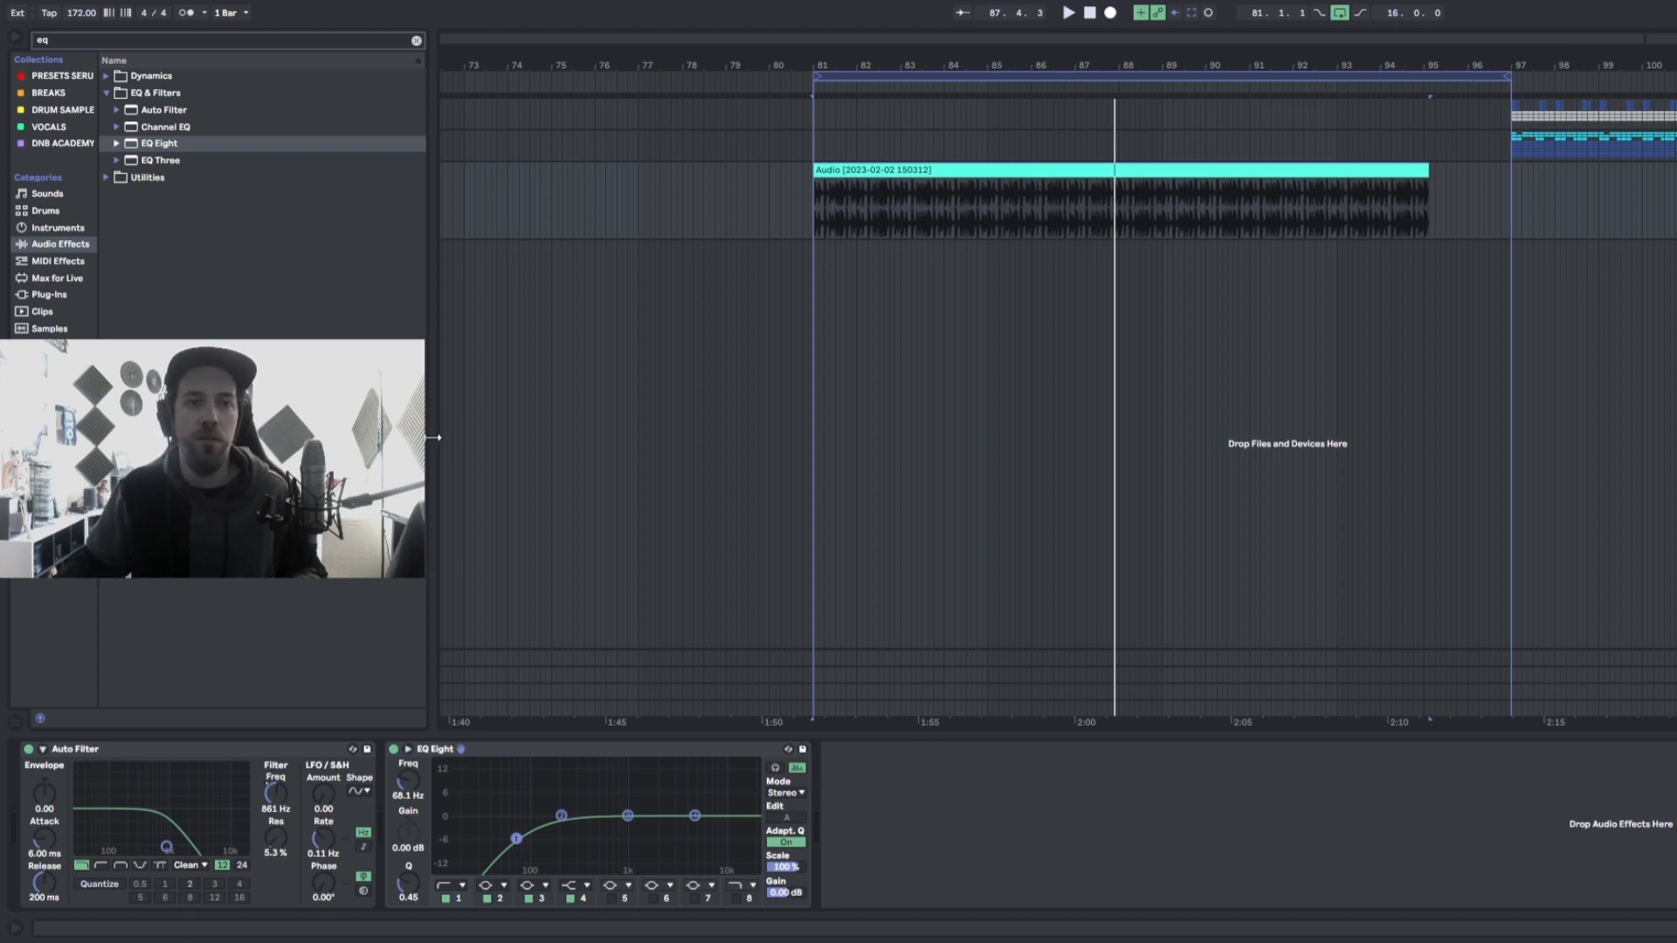
- Clear the browser search and add the Dent 2 plug-in from the Unfiltered Audio VST bundle after EQ Eight
left_click(976, 194)
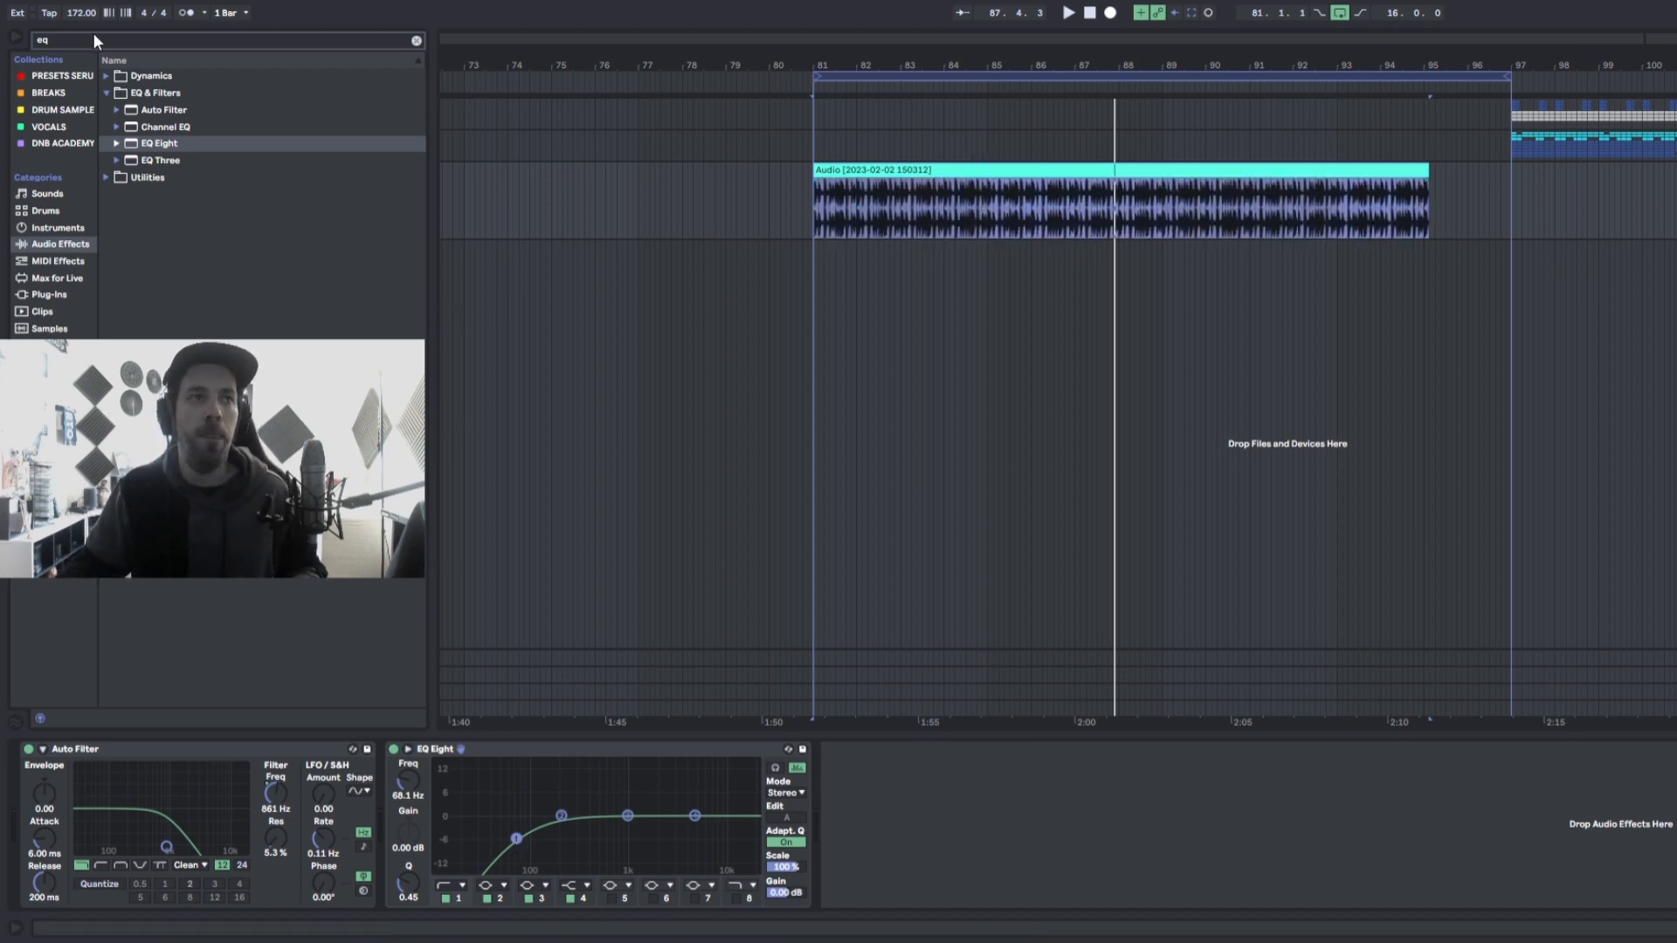
left_click(40, 41)
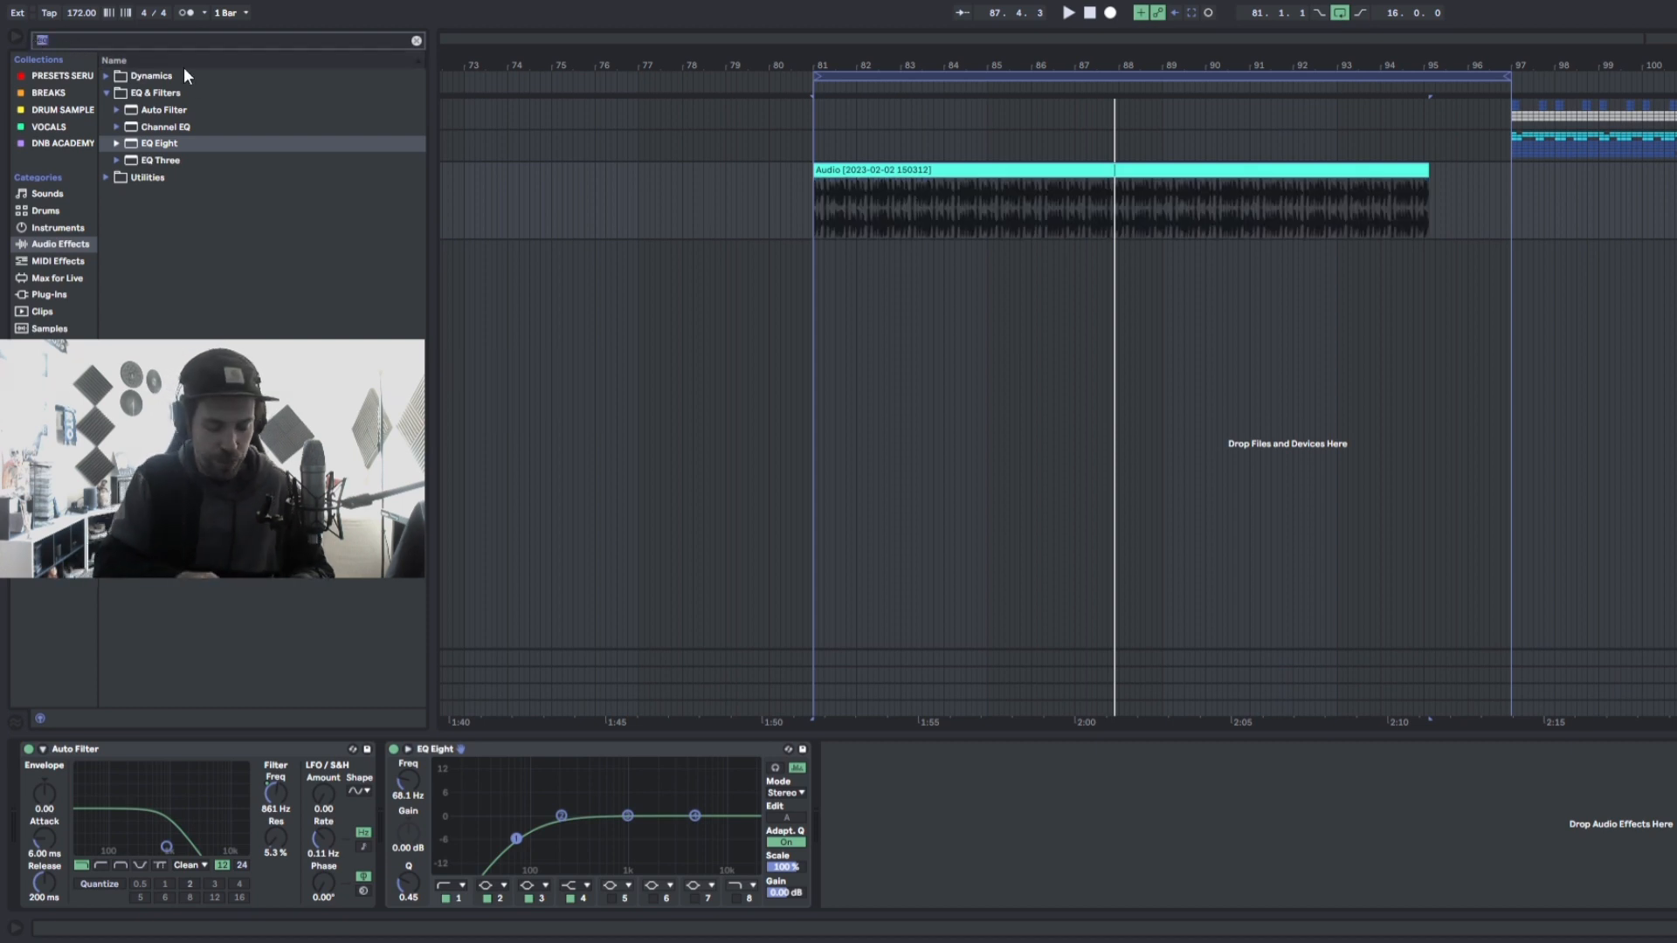
key("BackSpace")
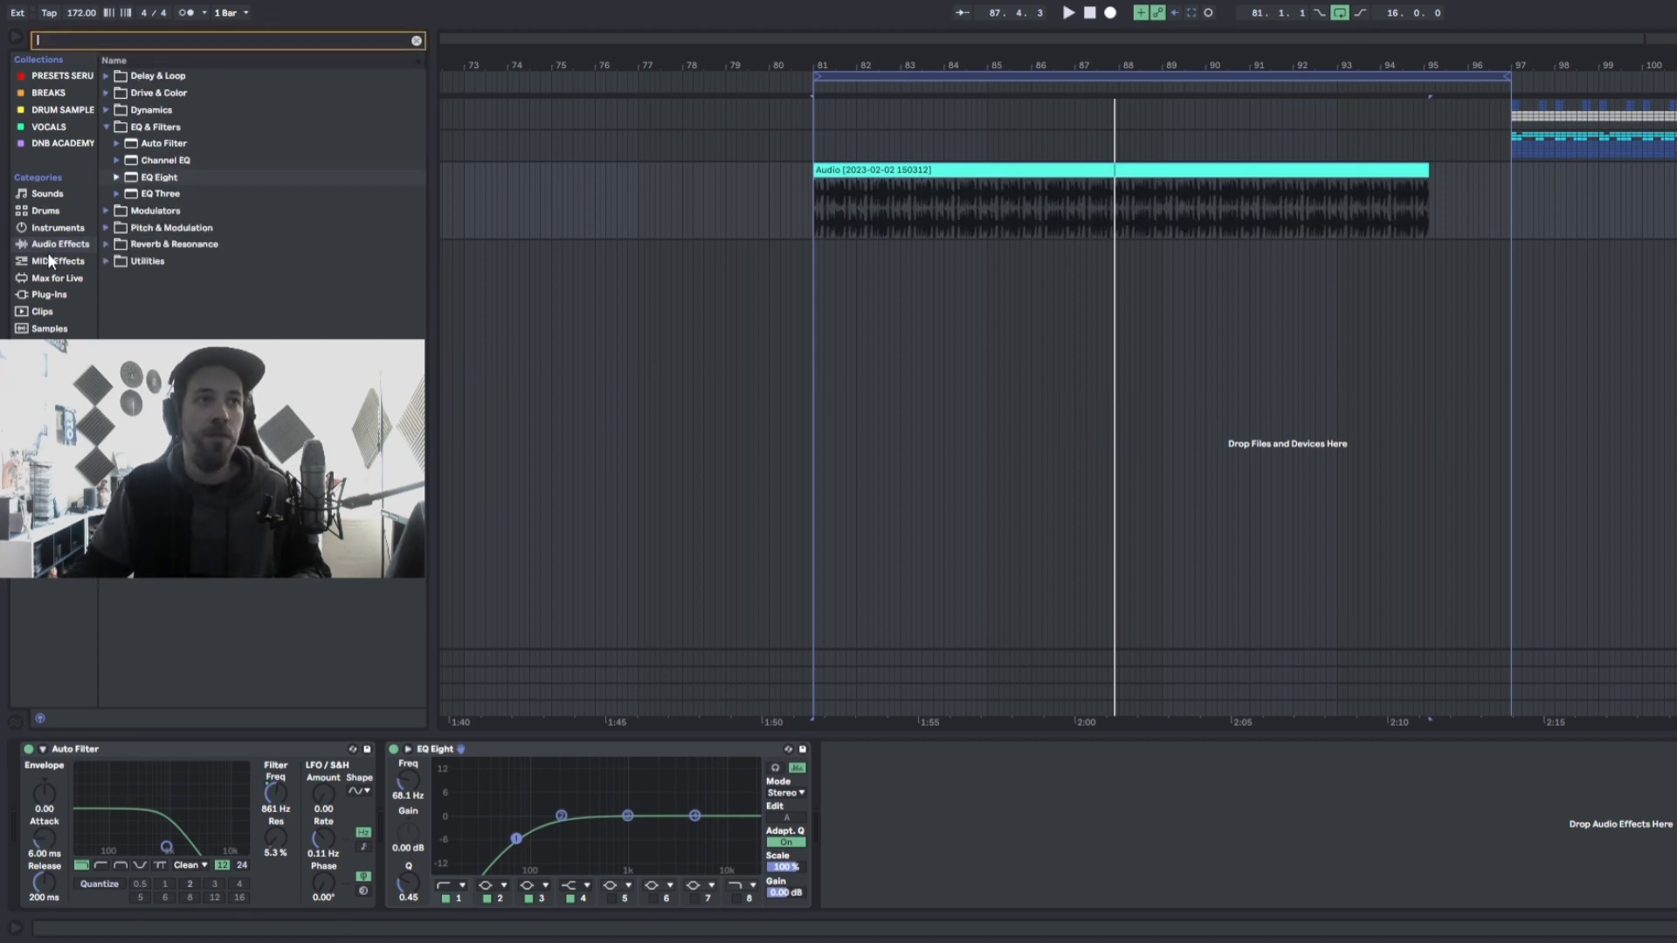
left_click(55, 296)
left_click(105, 77)
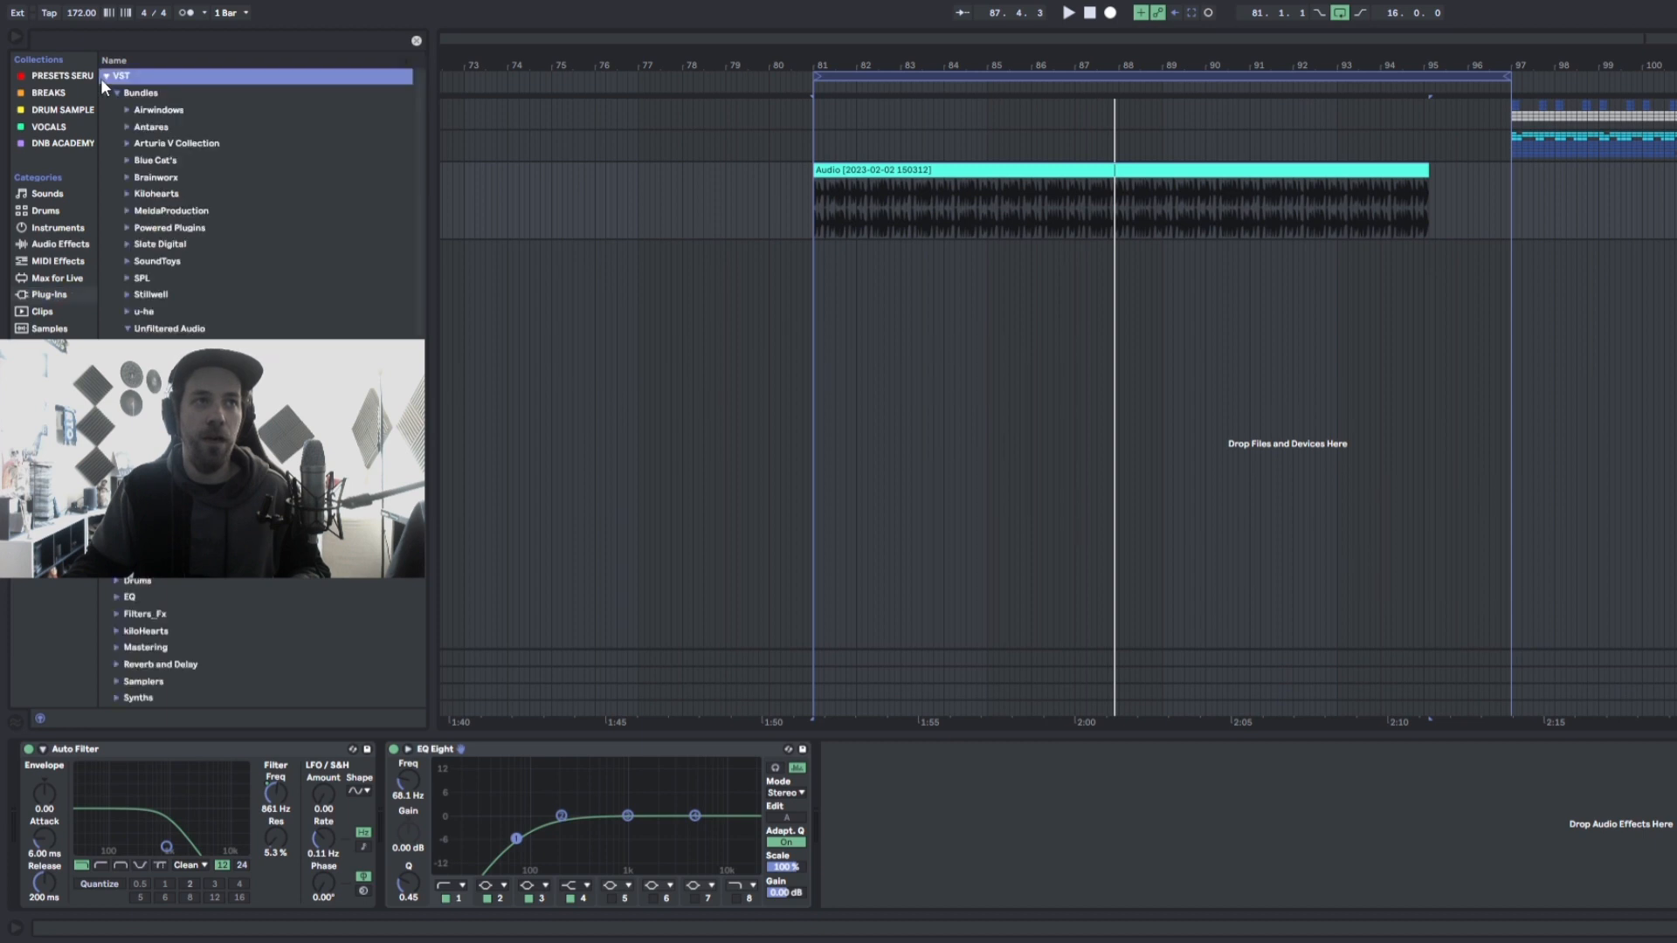
left_click(158, 330)
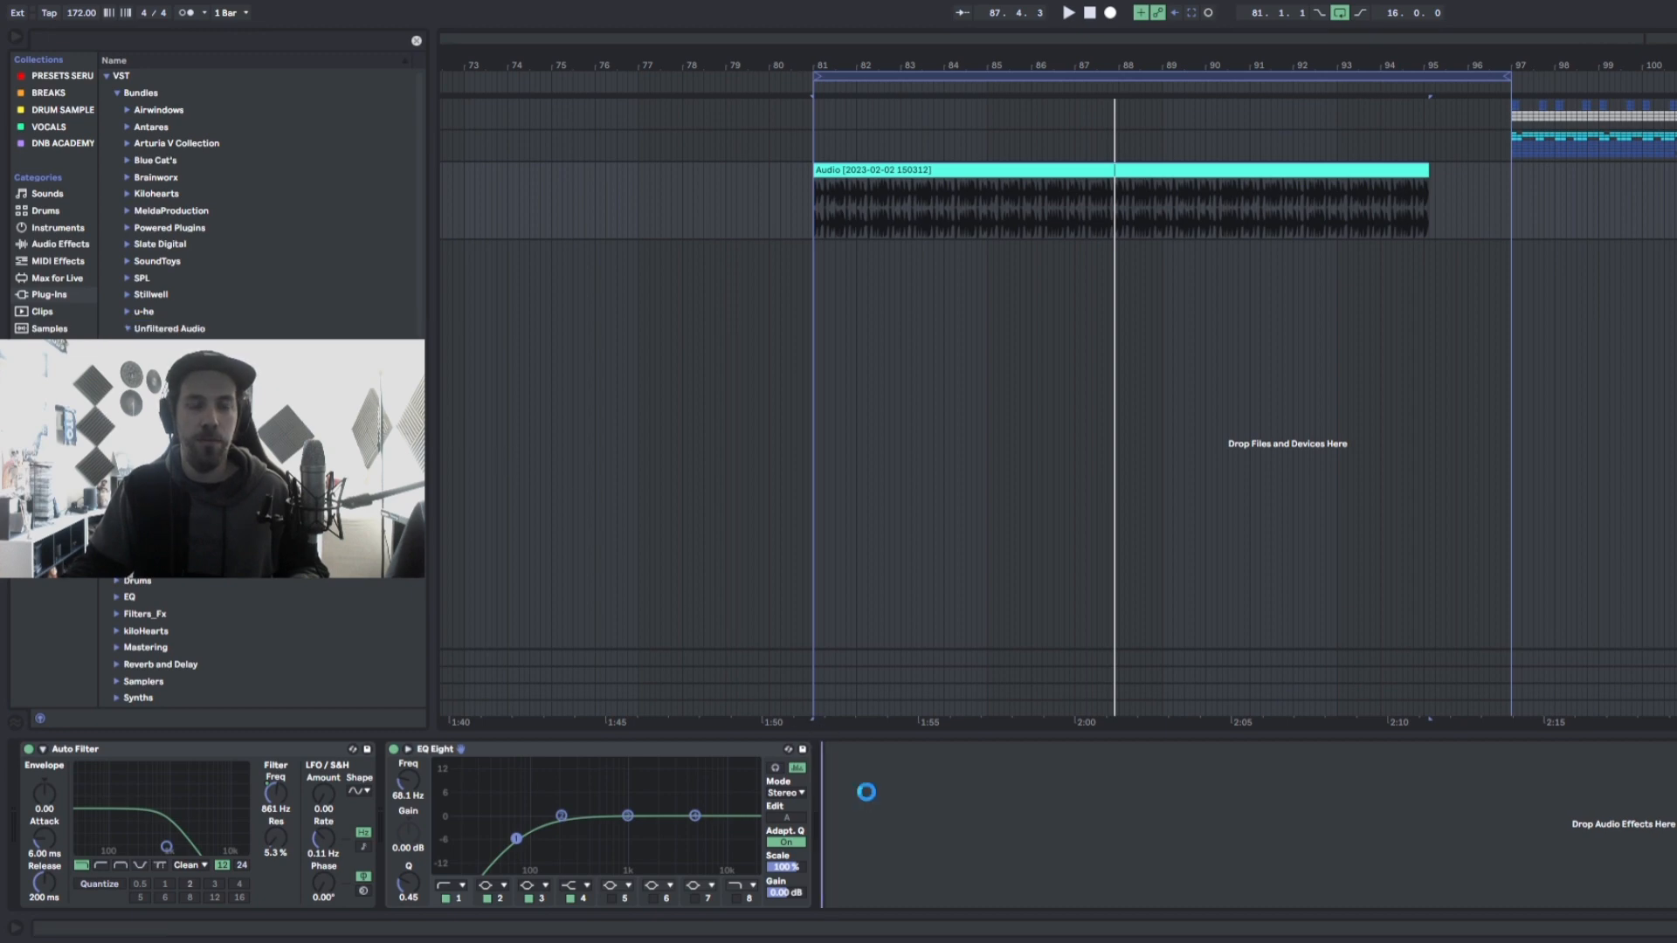
left_click_drag(400, 143, 1158, 213)
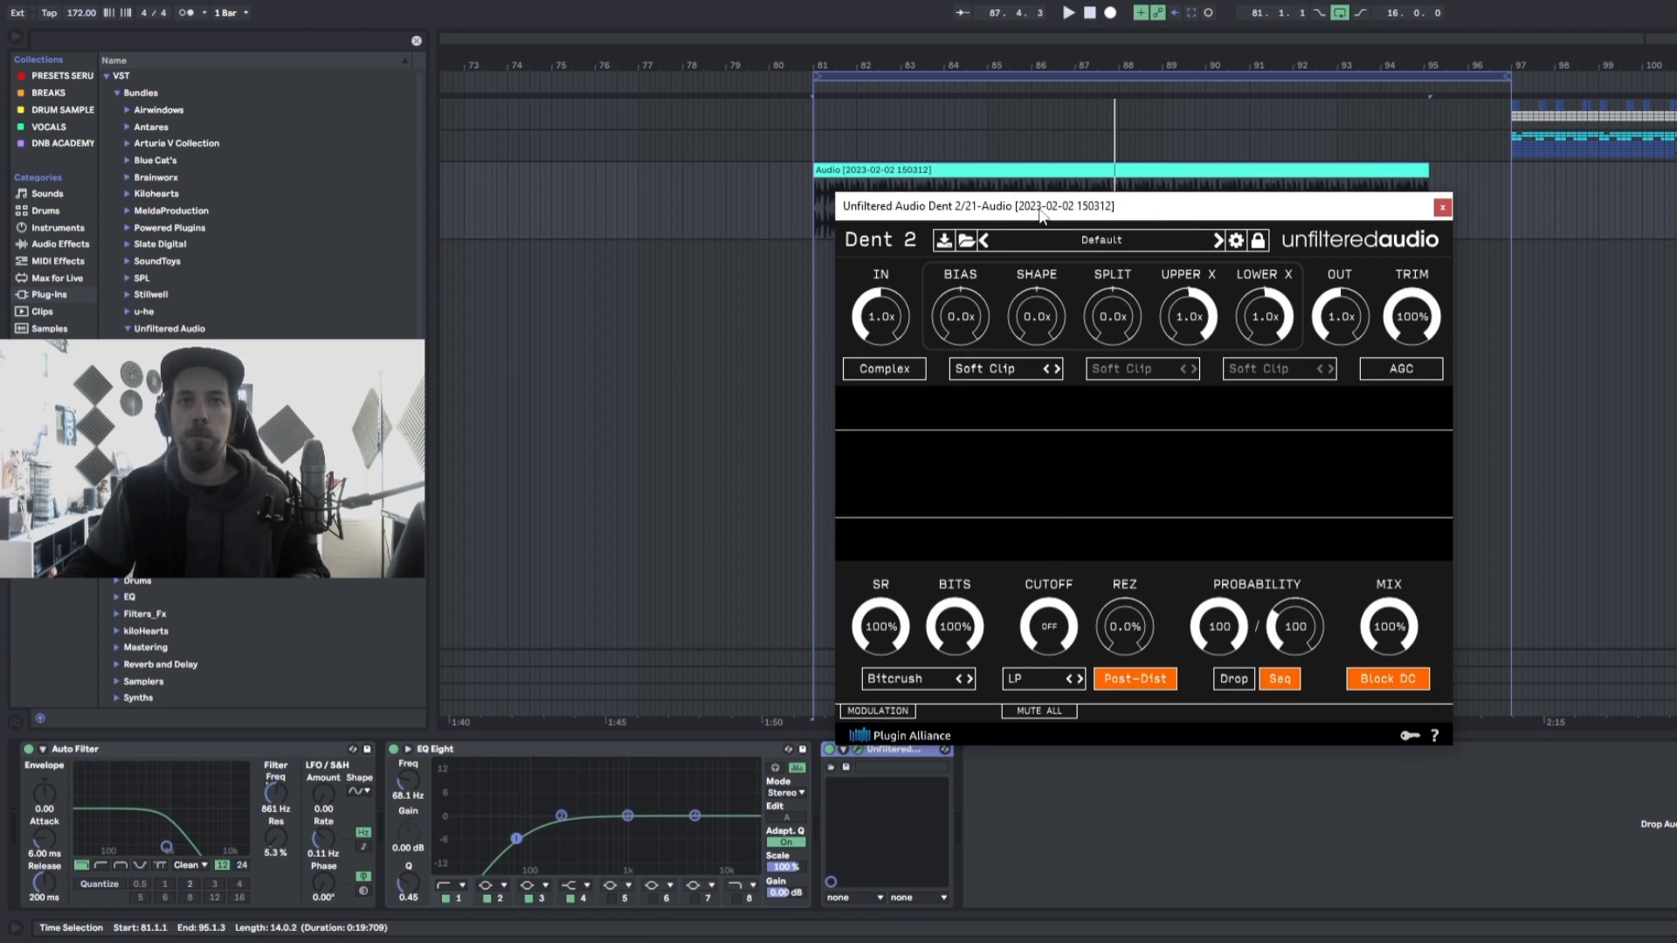
left_click_drag(1039, 214, 1040, 202)
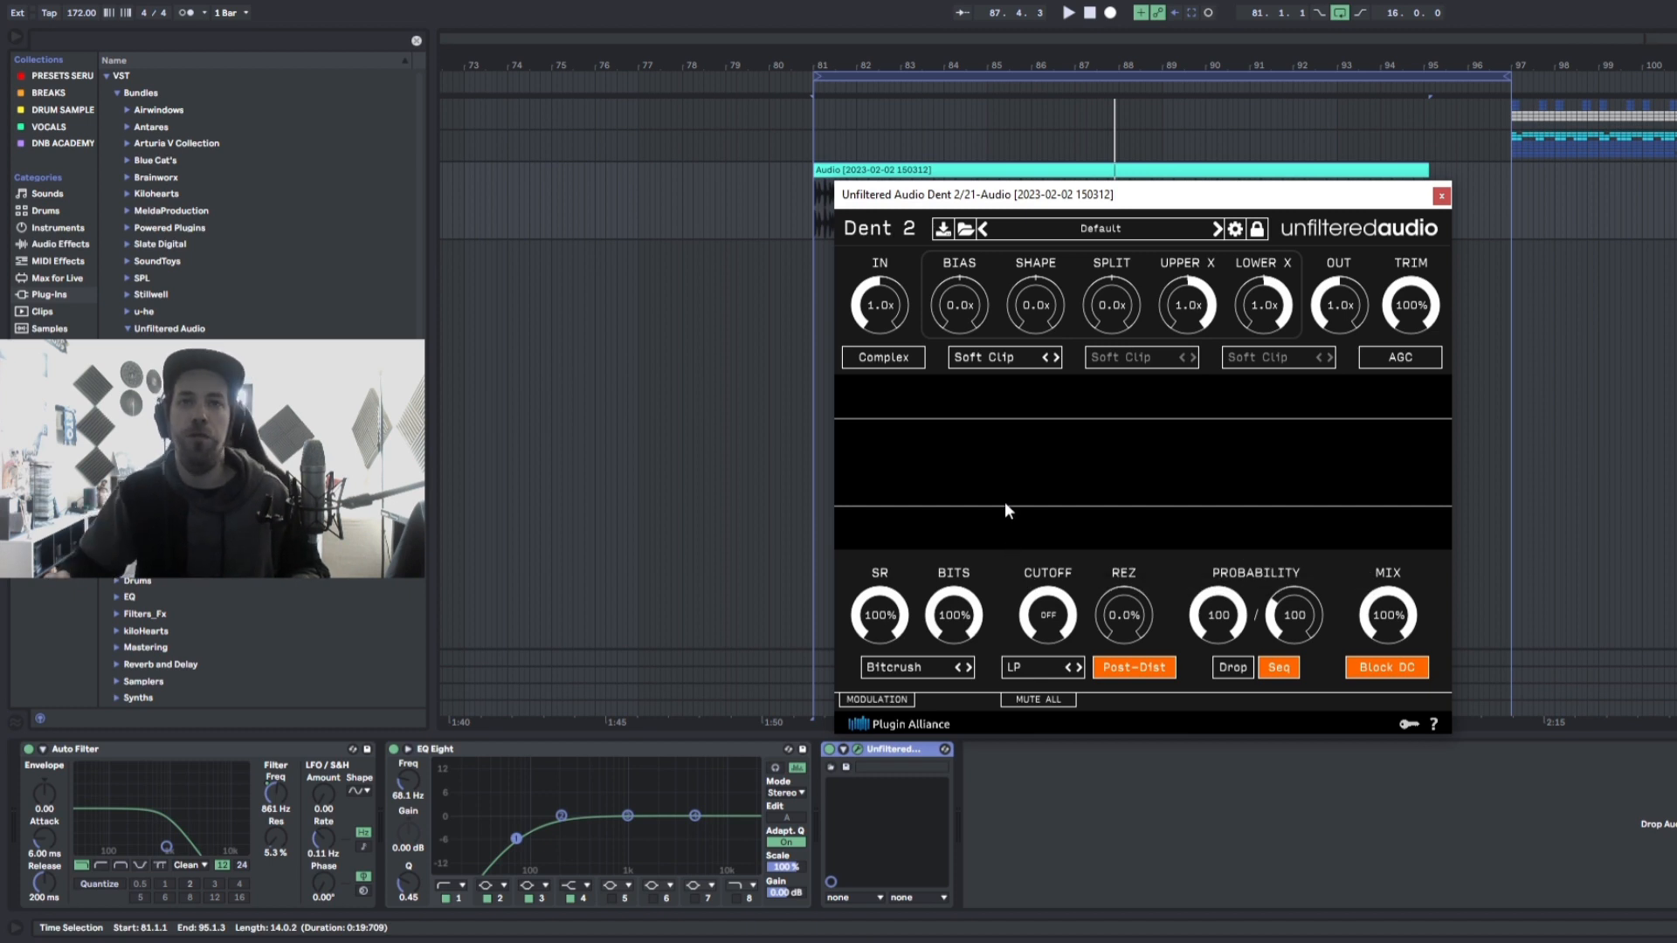
left_click(1088, 233)
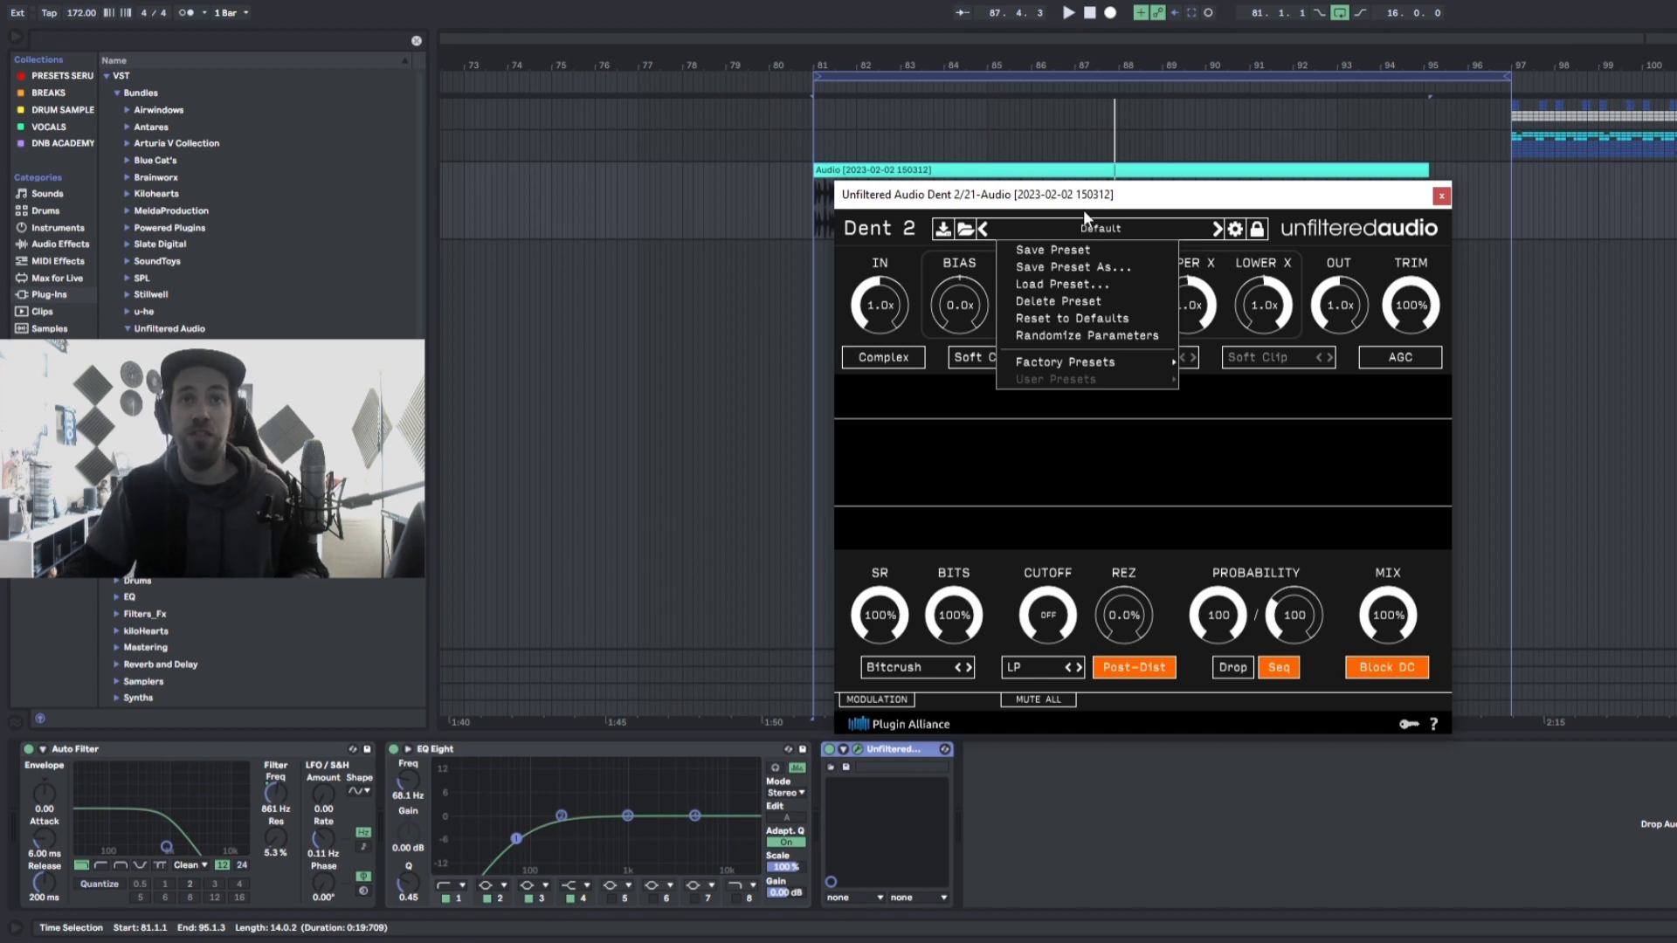
left_click(1114, 491)
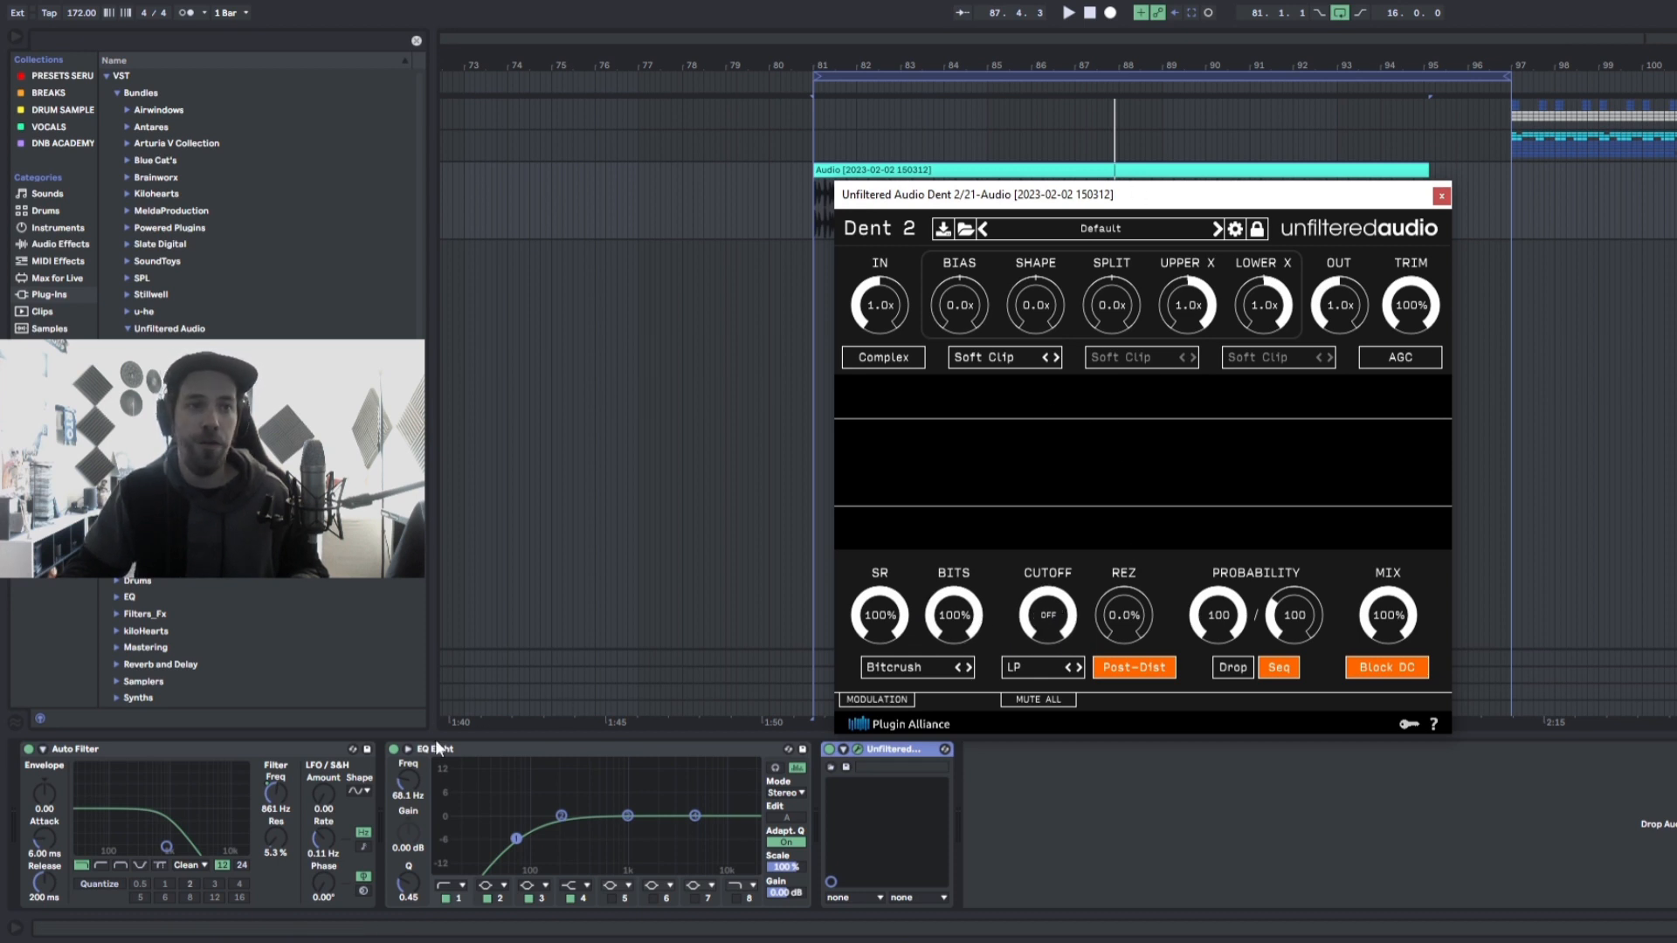
- Bypass the Auto Filter and EQ Eight and play the resampled audio clip from bar 81
left_click(394, 749)
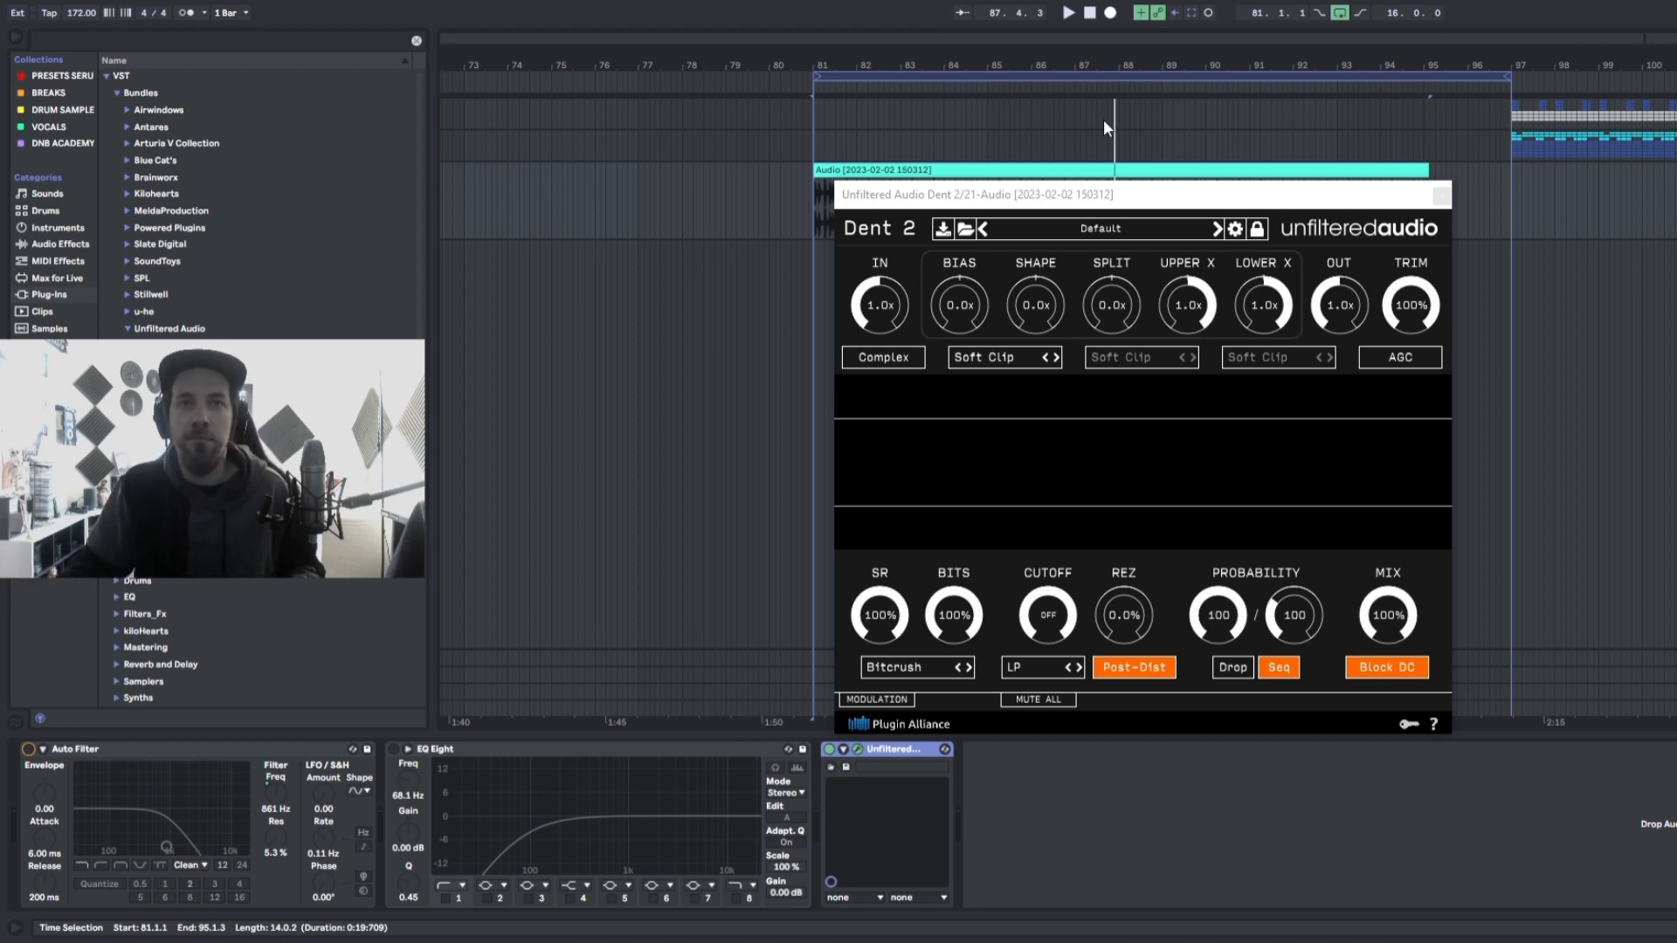
left_click(1084, 168)
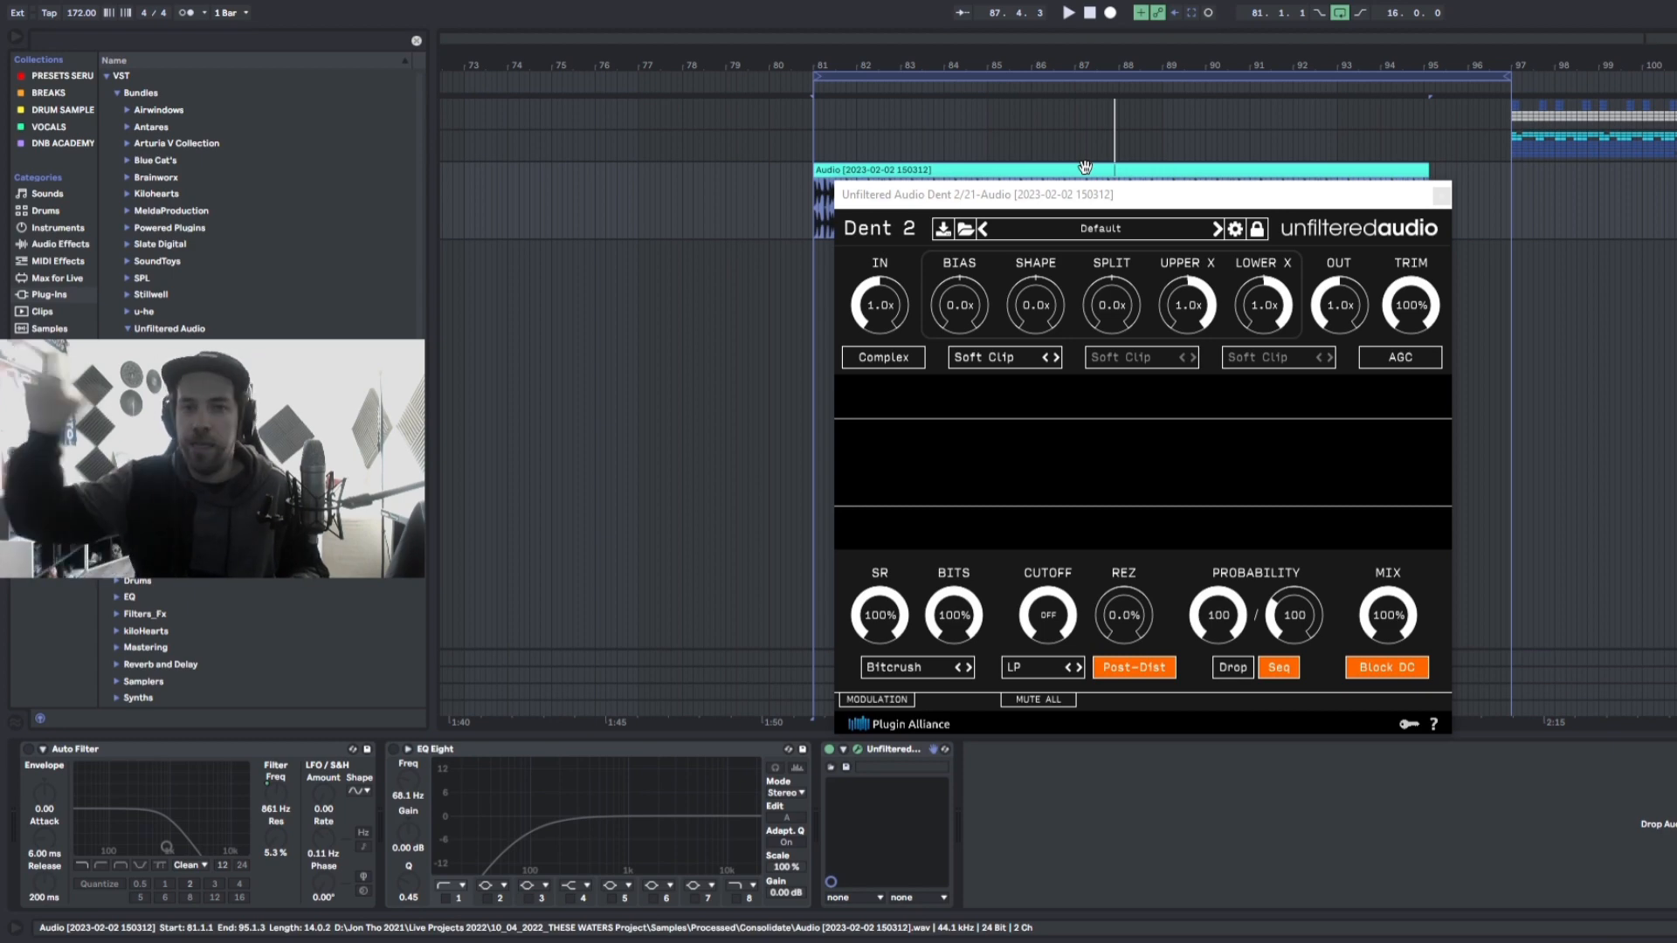
key("space")
- Audition Dent 2's Crispy Hiss and Dusty AGC presets, sweeping the filter cutoff down and back up on Dusty AGC
left_click(1215, 228)
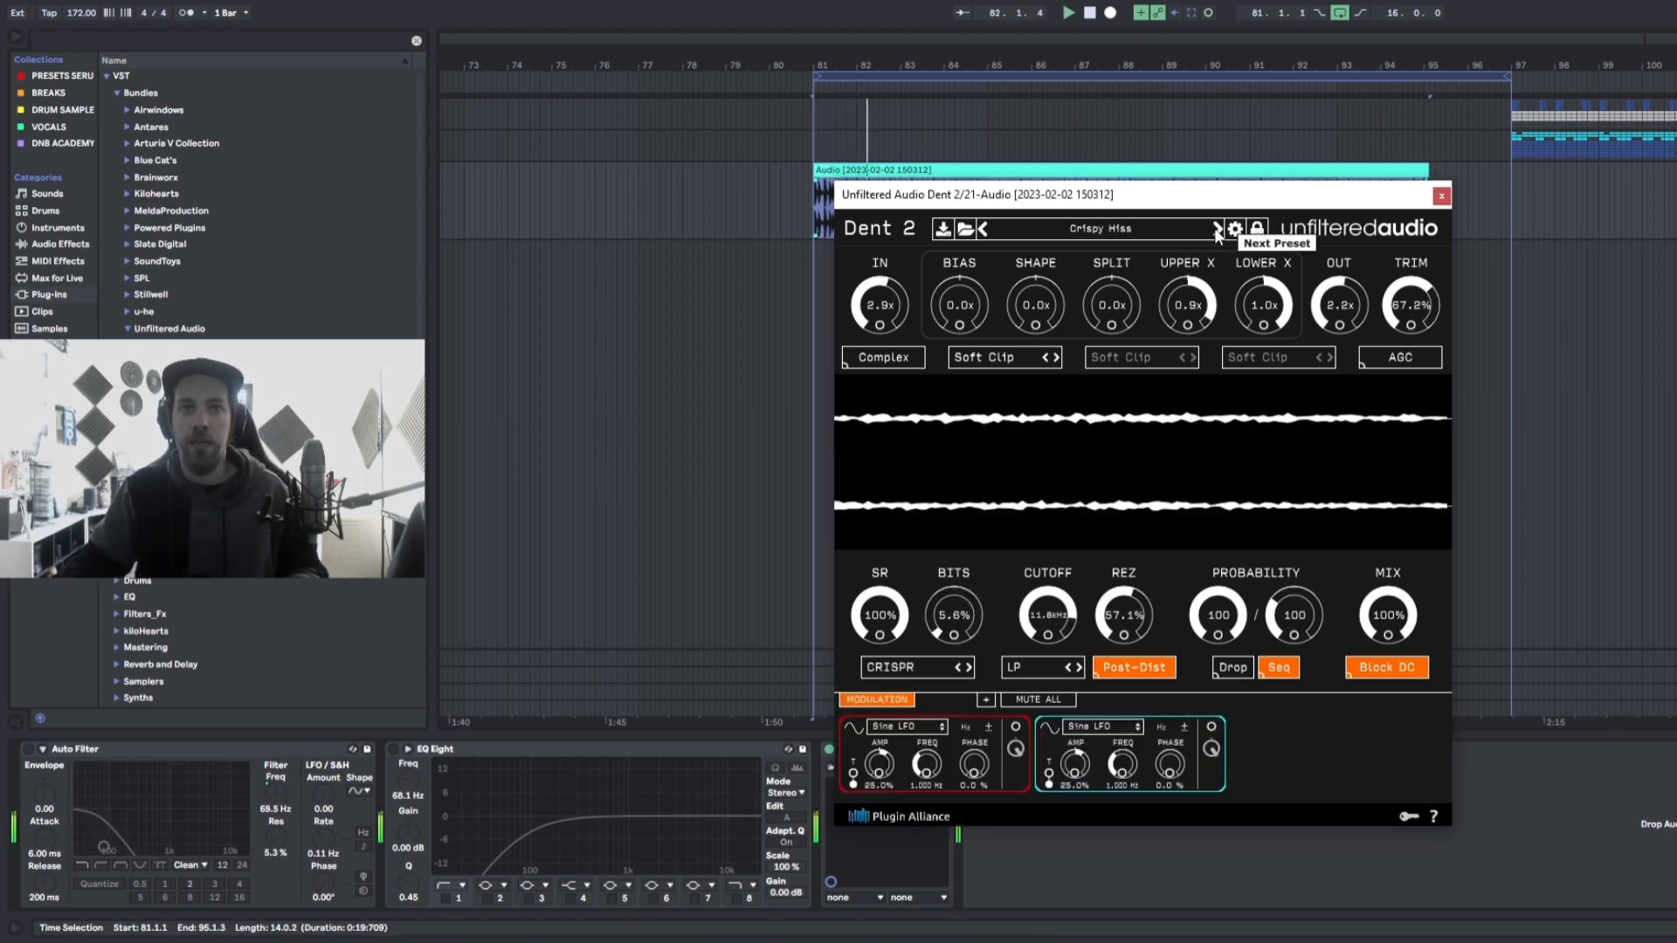
left_click(1216, 229)
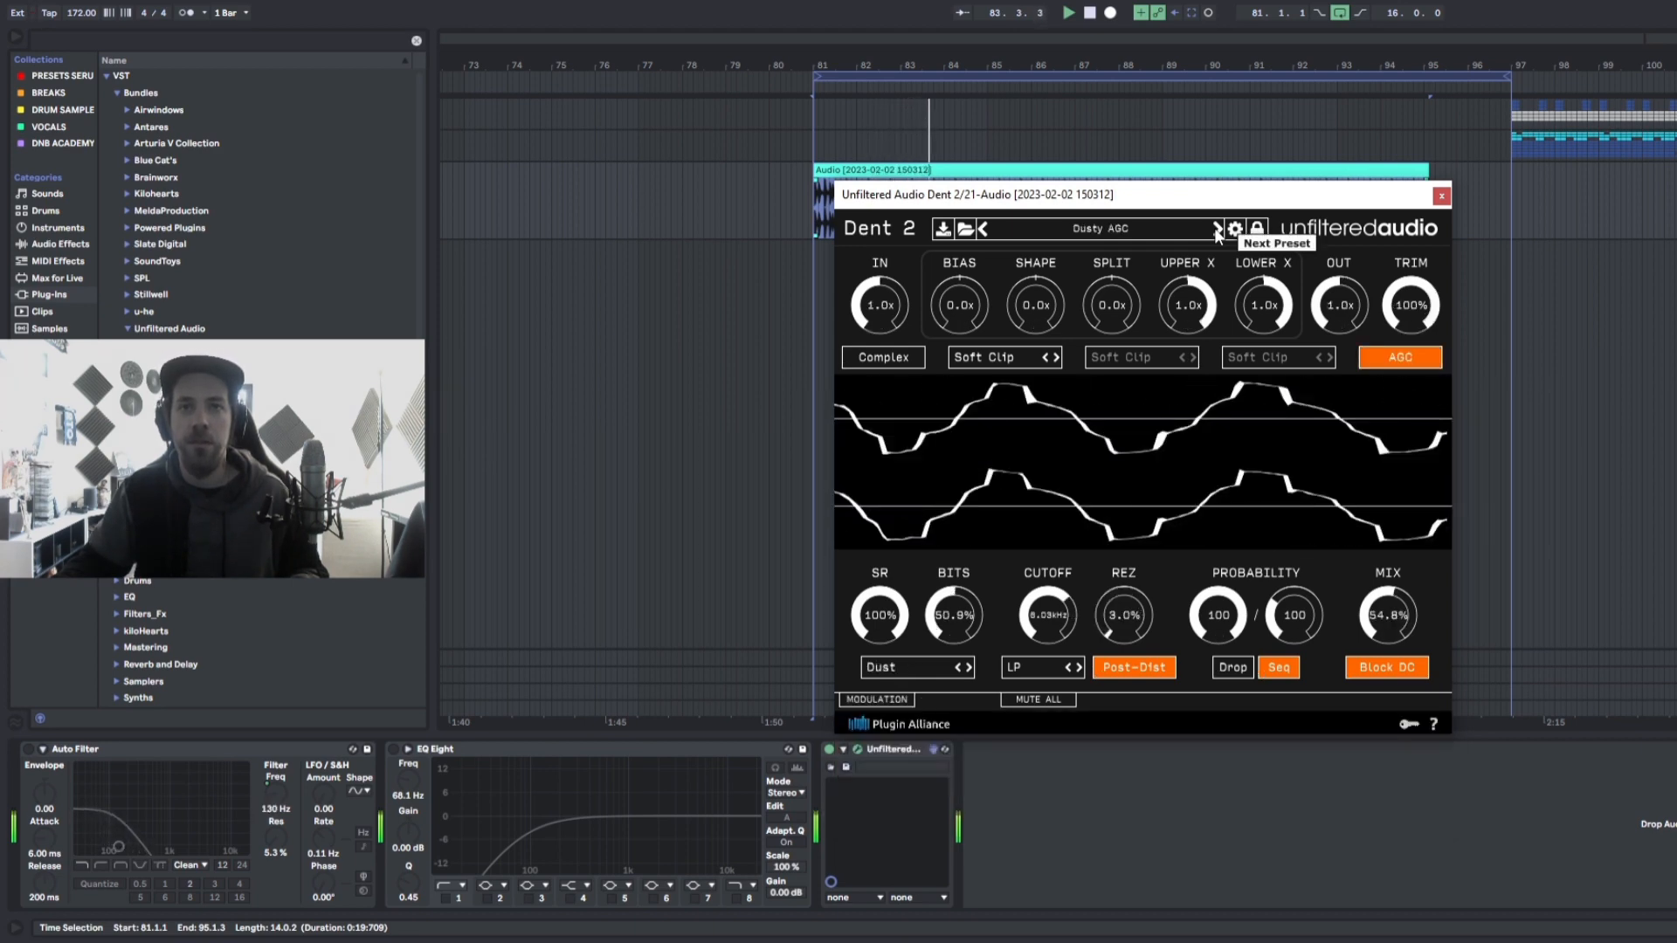
left_click_drag(1050, 616, 1037, 644)
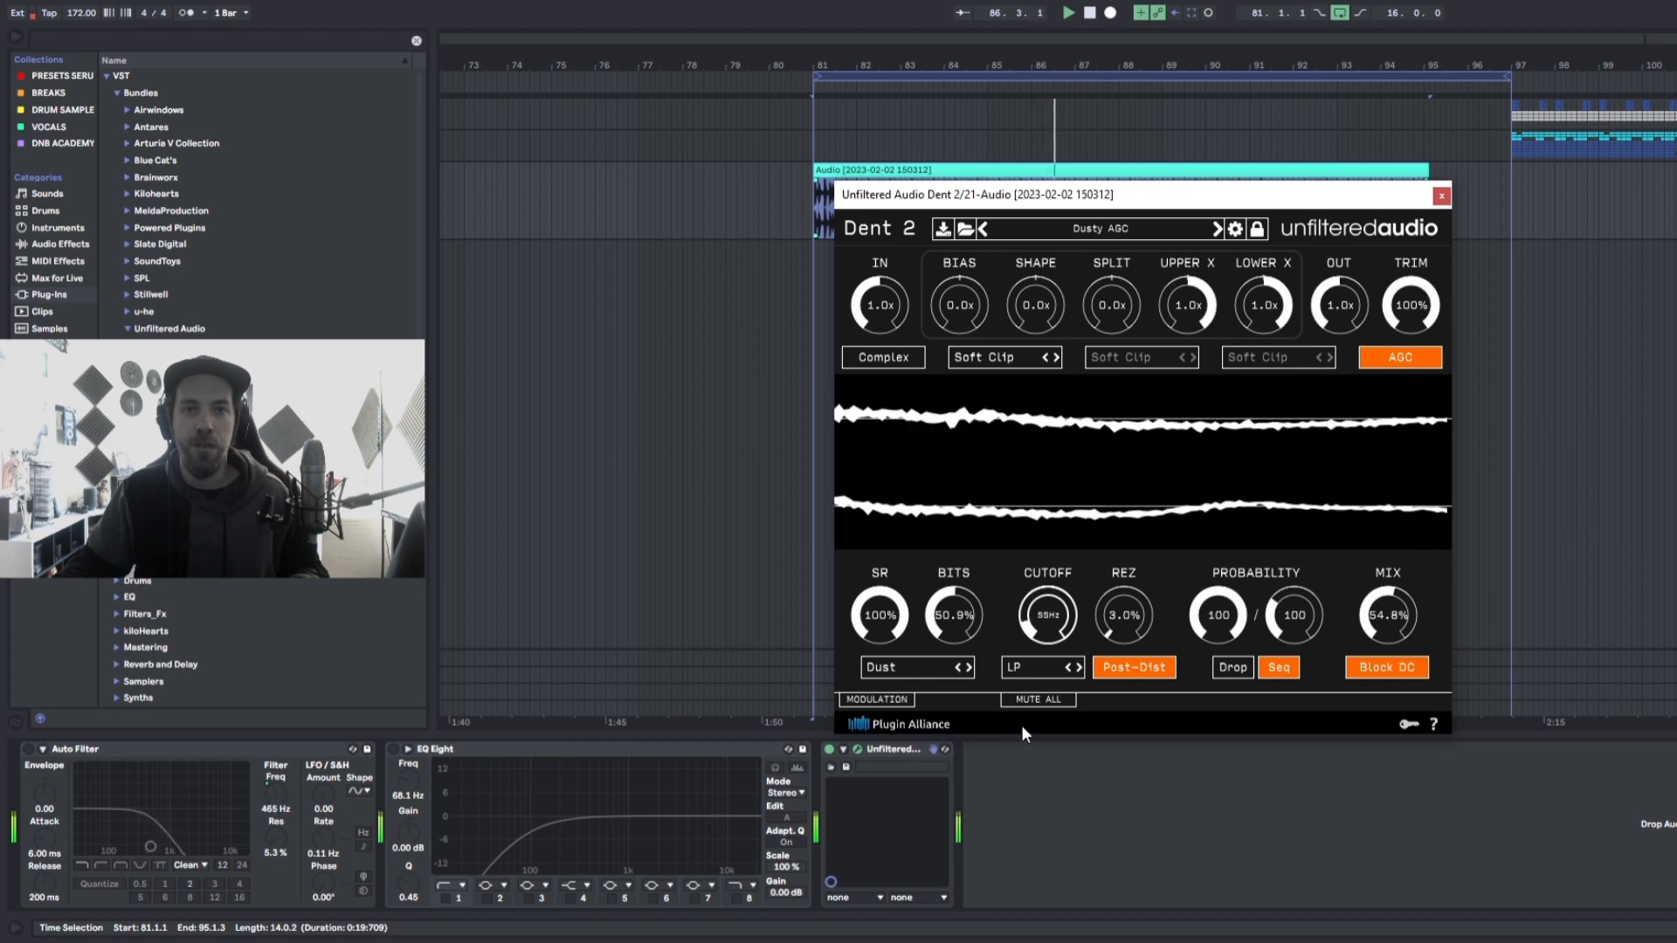
left_click_drag(1021, 728, 1063, 597)
- Audition the Gritty Mix, Half Violent, Inverted Filtration and Jimmy Feedback presets, raising Jimmy Feedback's cutoff to about 5.22 kHz
left_click(1218, 229)
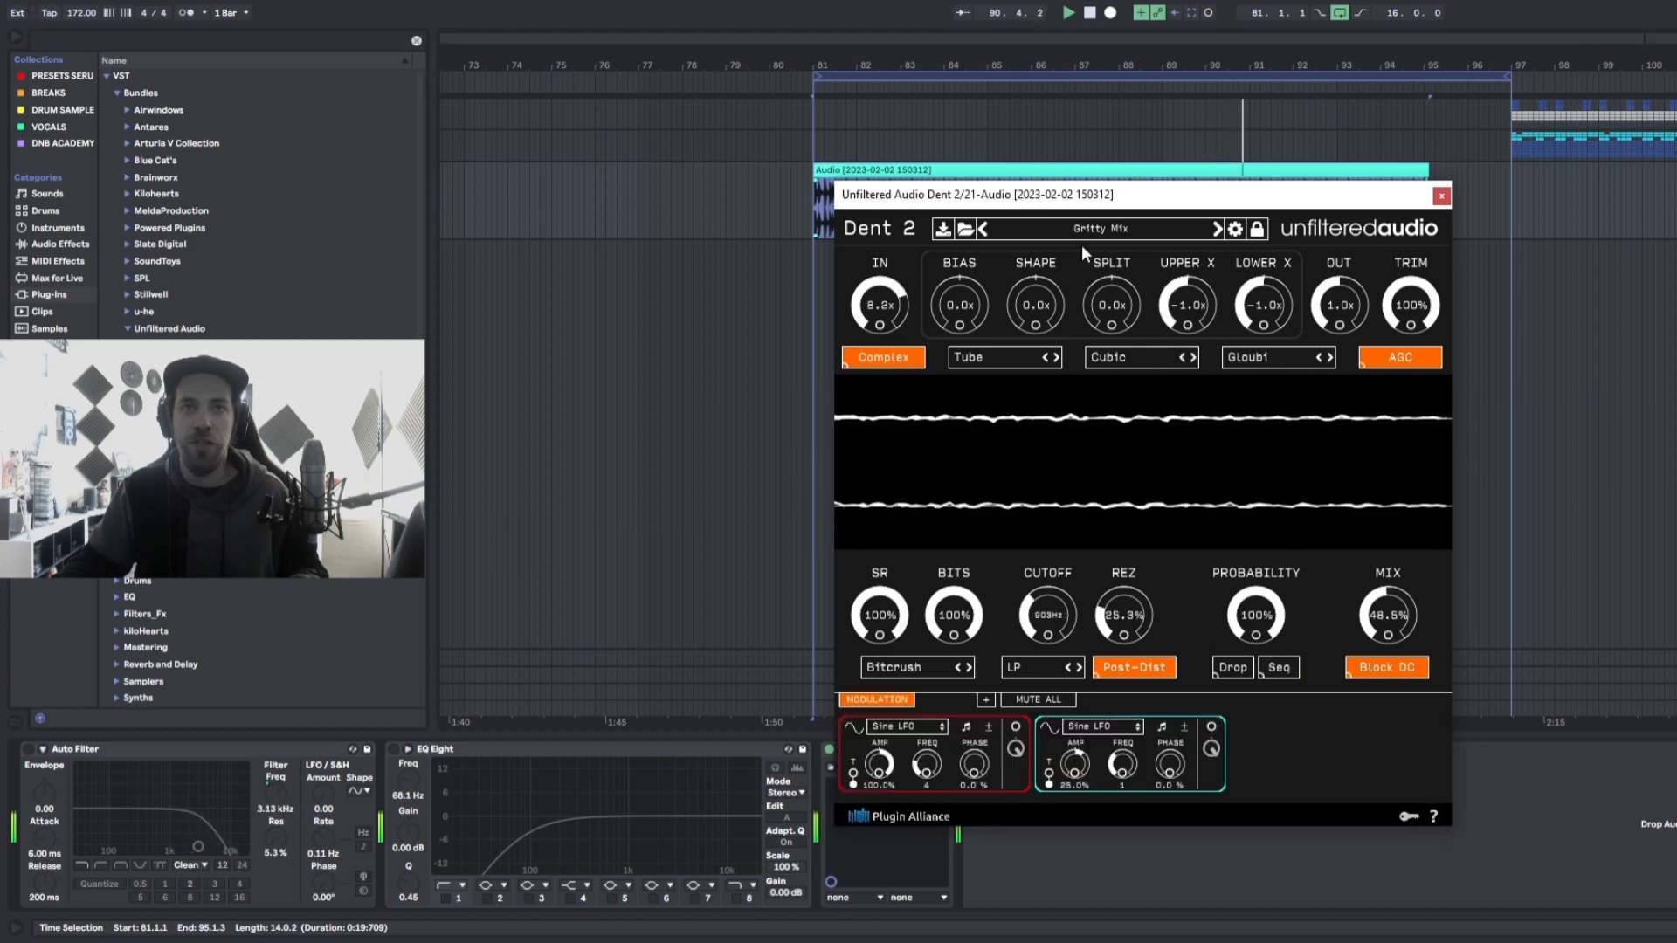
left_click(1217, 229)
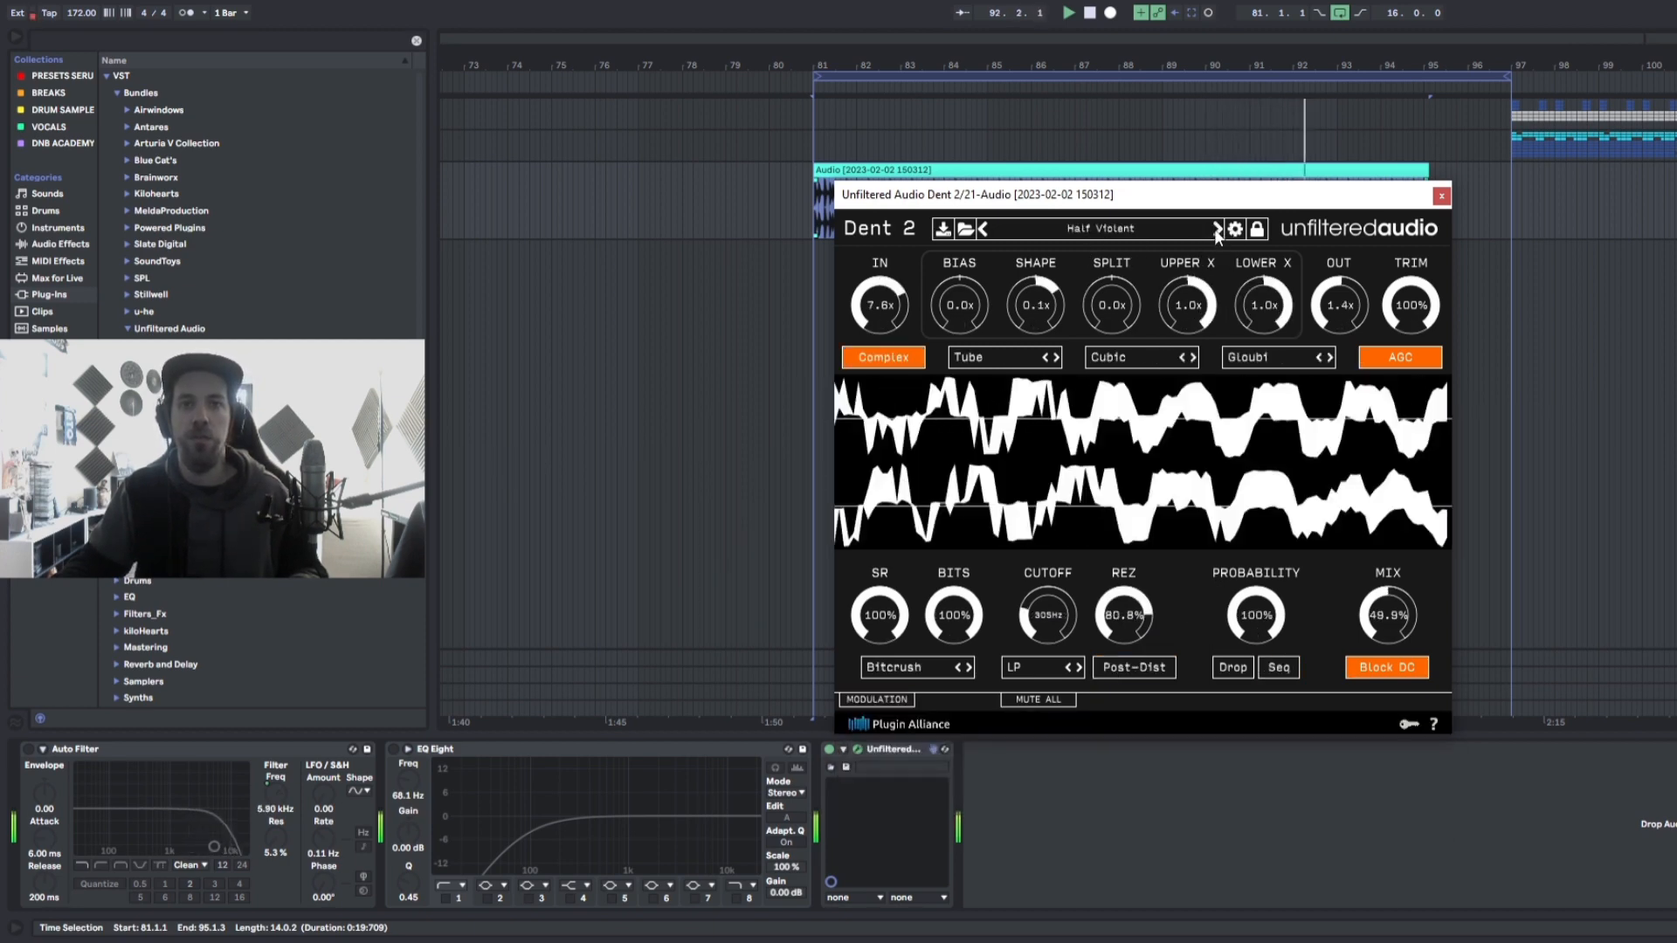
left_click(1218, 229)
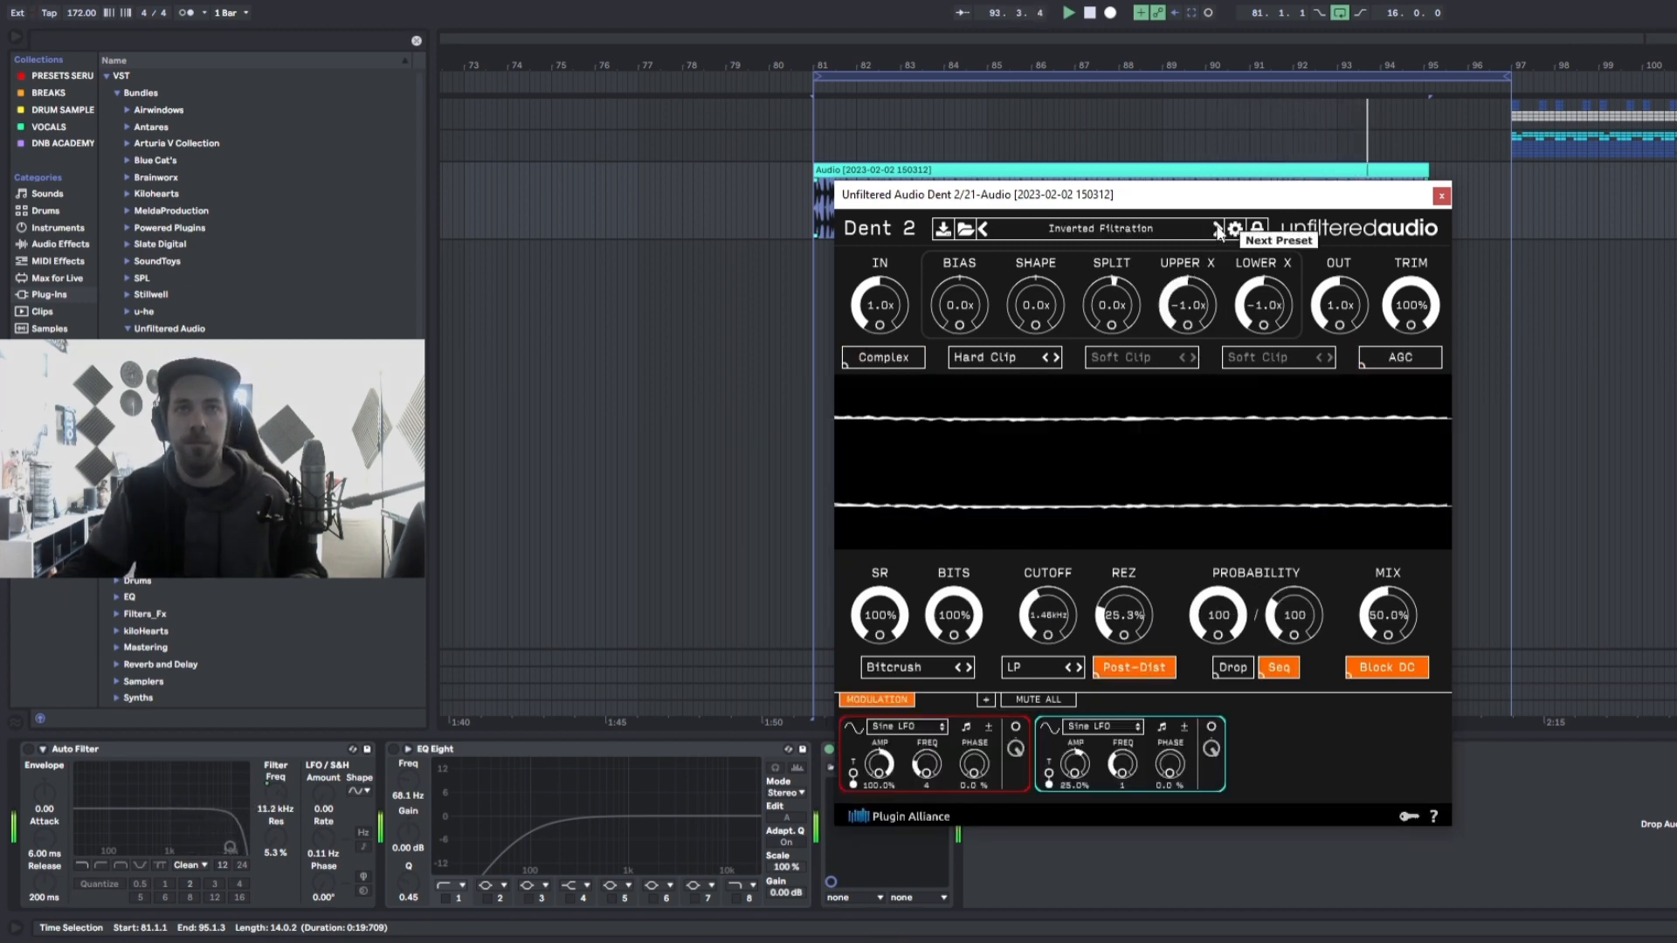
left_click(1217, 229)
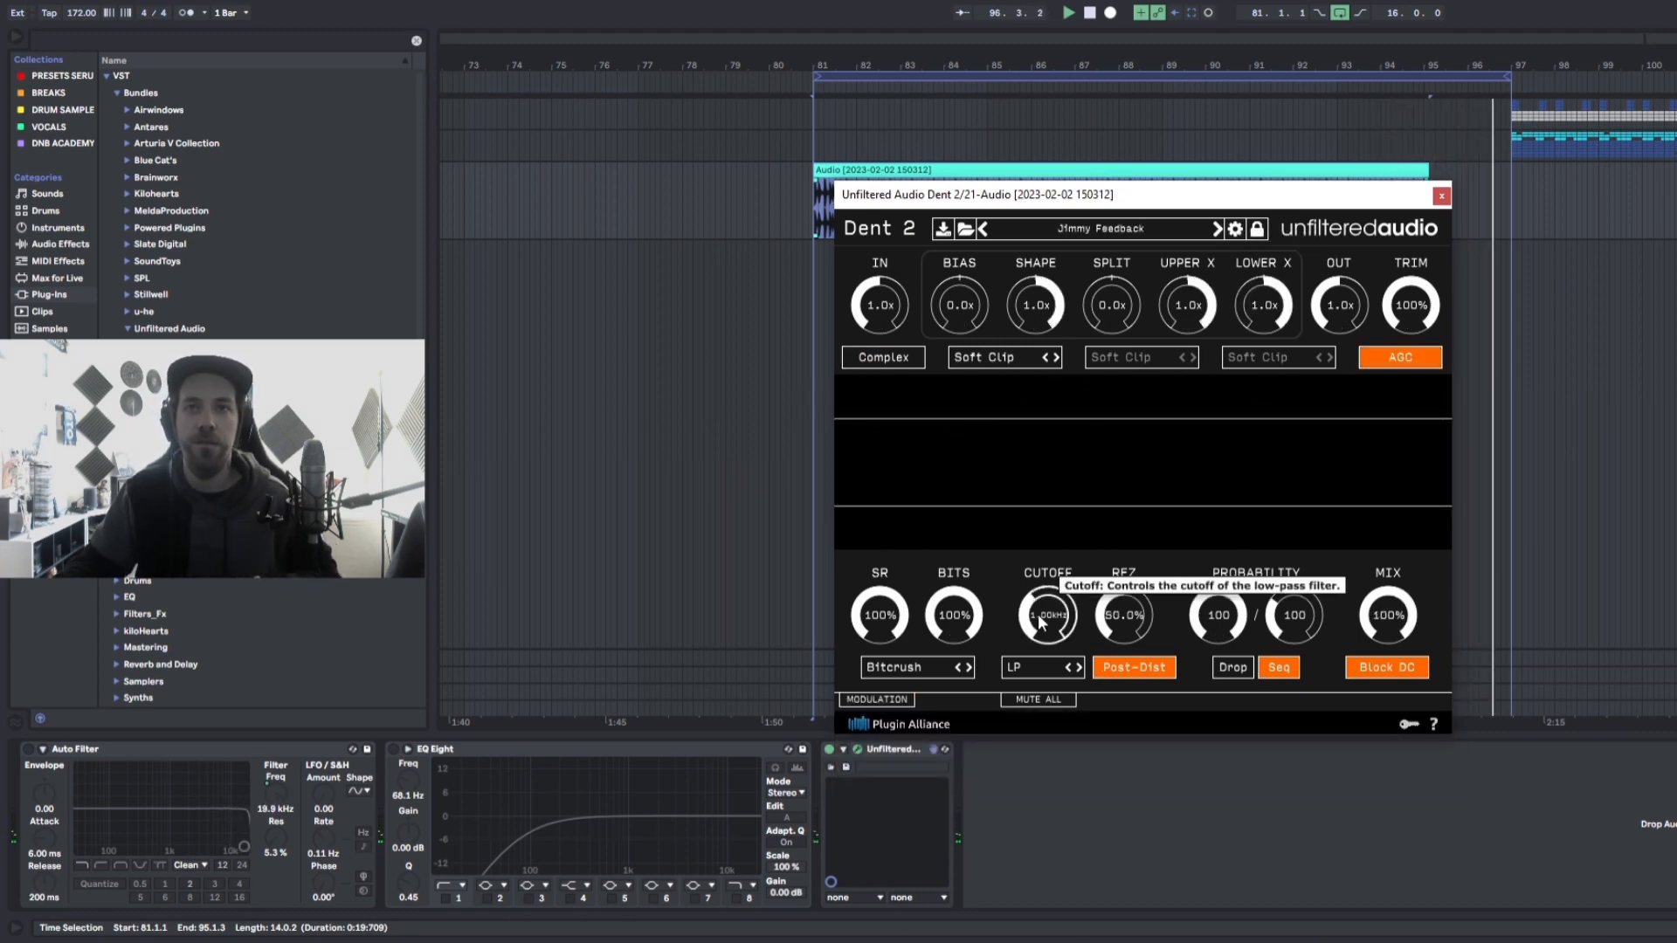
left_click_drag(1040, 620, 1049, 583)
- Audition the Mild AGC Saturation, Old Sampler and Spaghetti presets, lowering Spaghetti's cutoff to about 1.46 kHz
left_click(1217, 228)
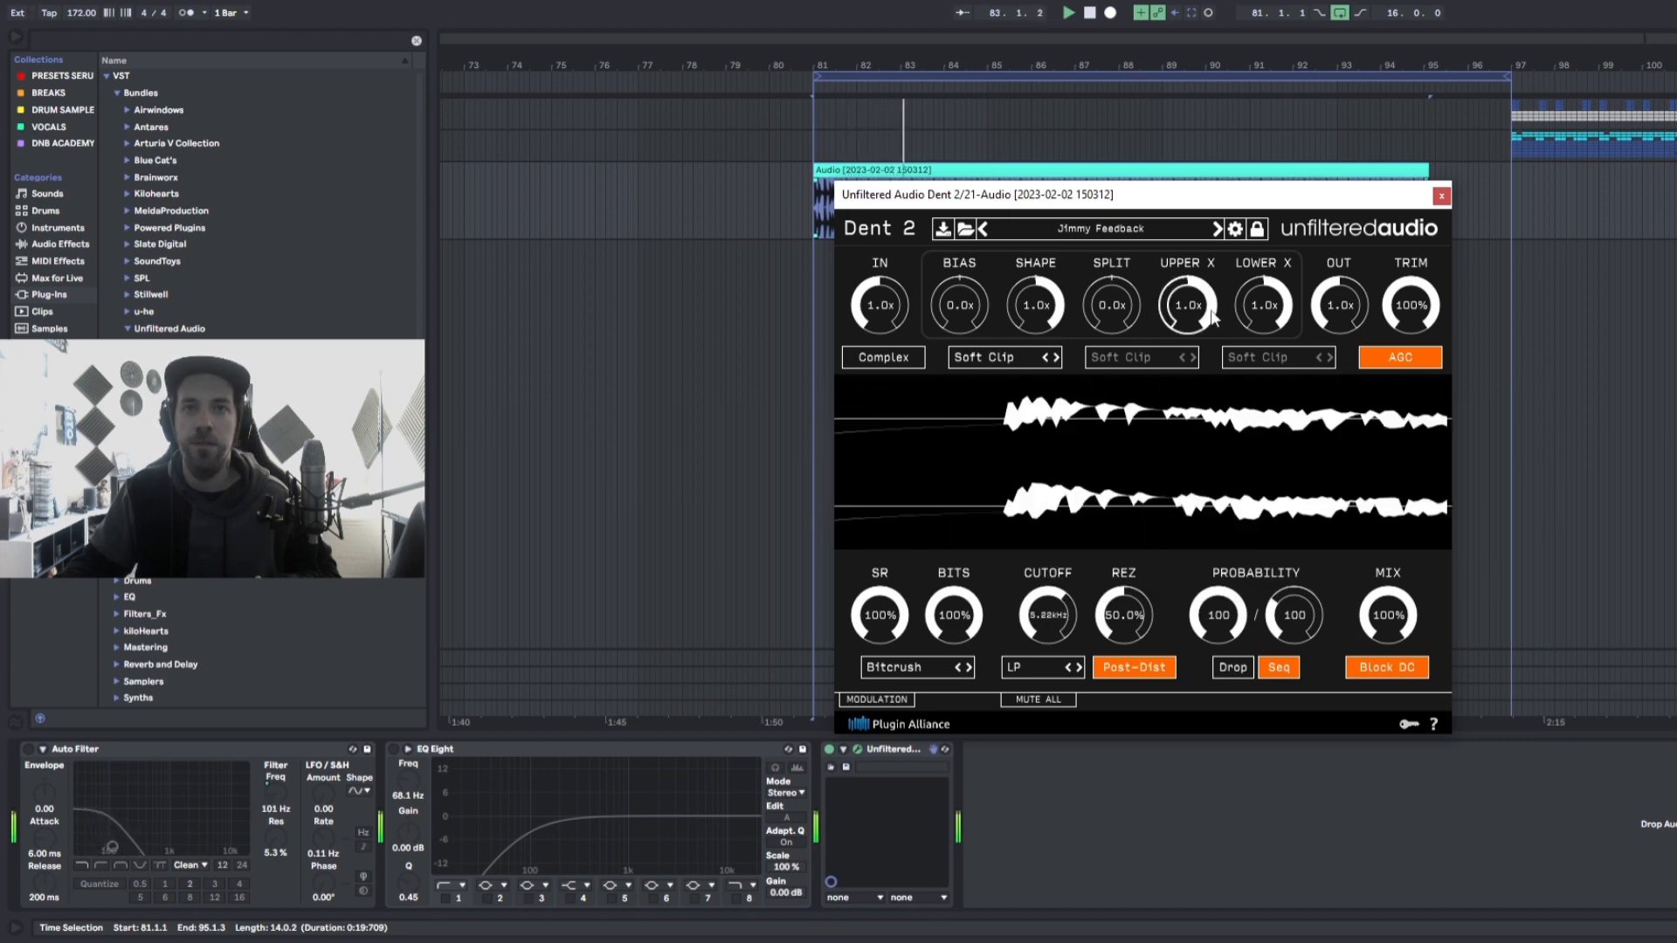
left_click(1217, 229)
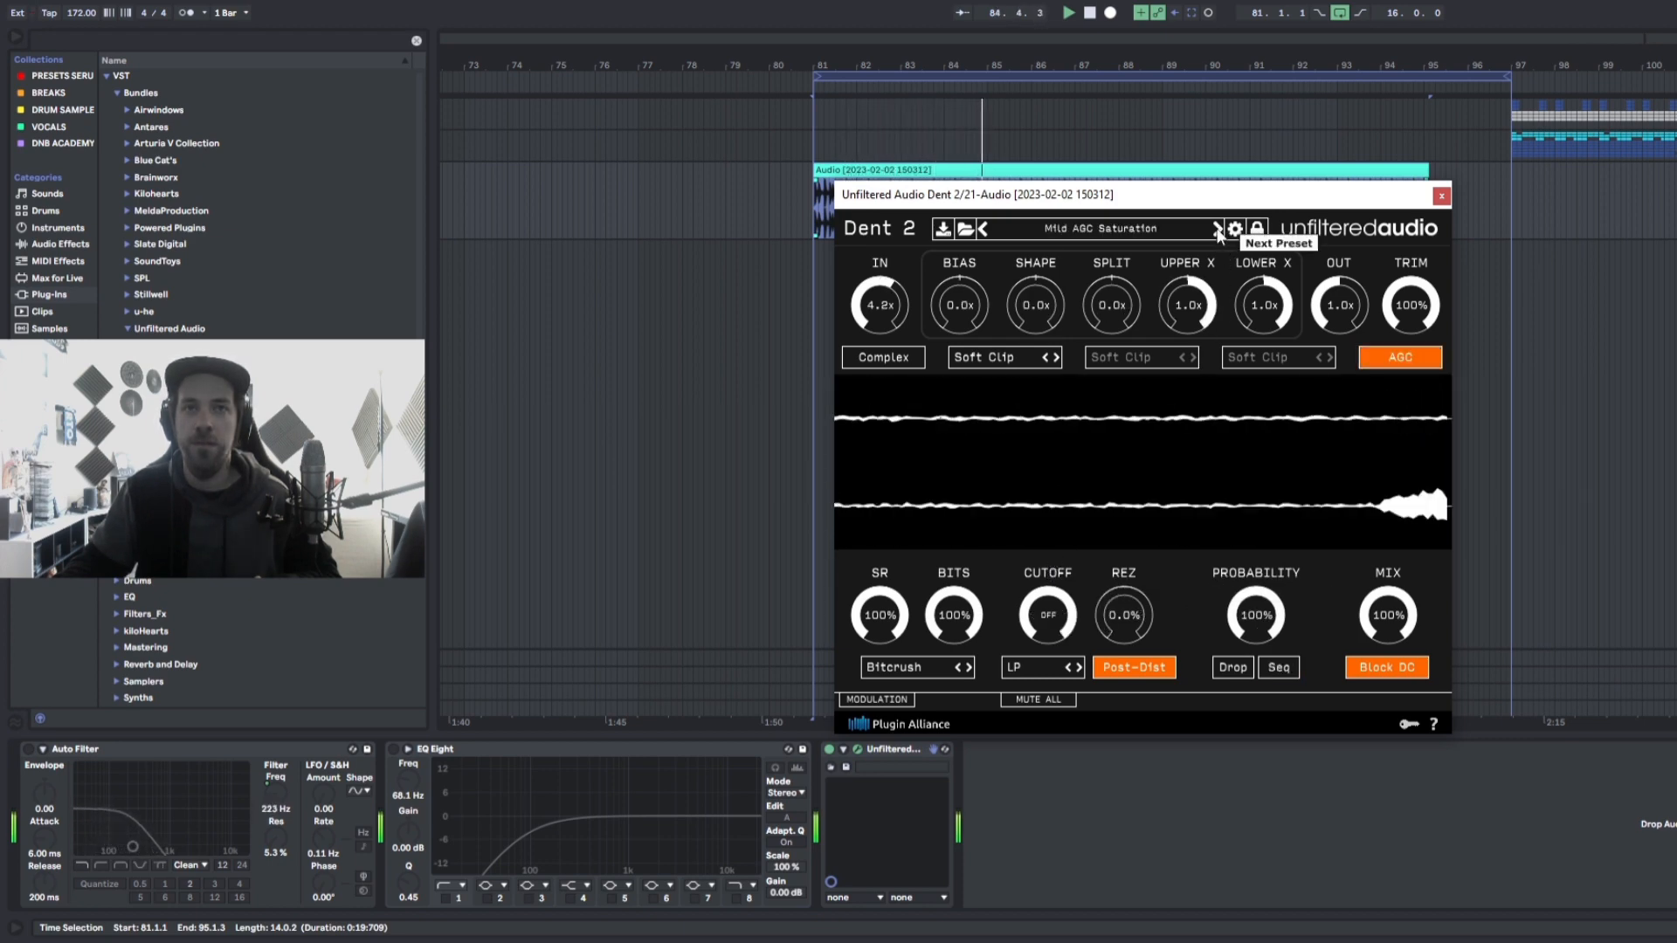
left_click(1217, 229)
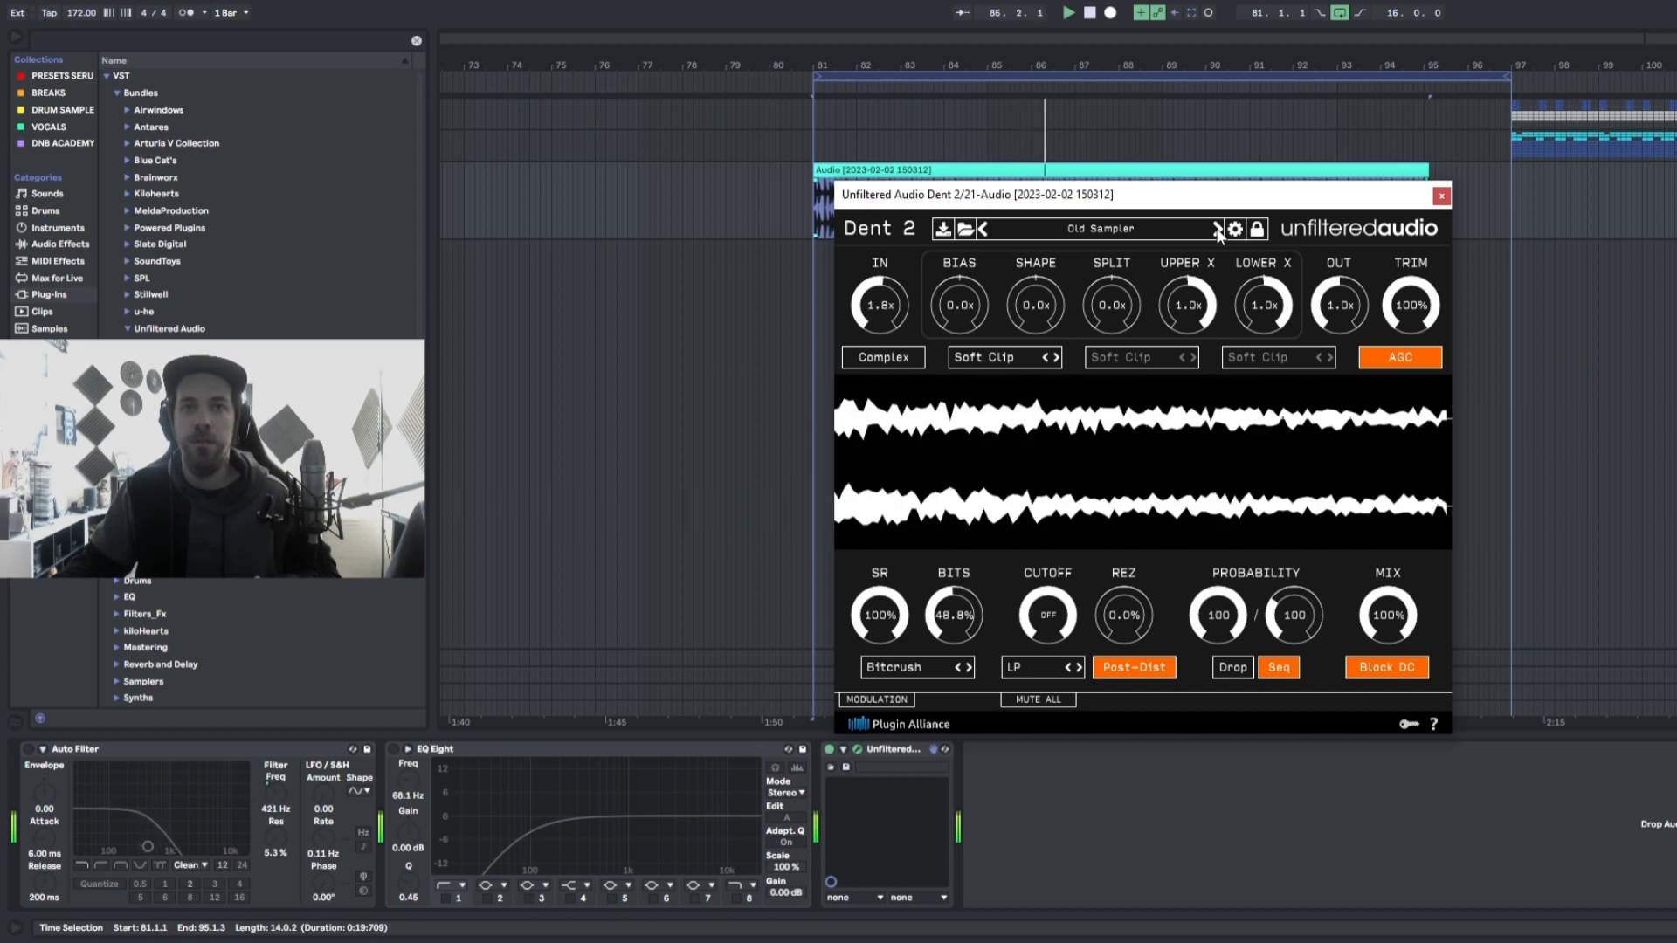
left_click(1217, 229)
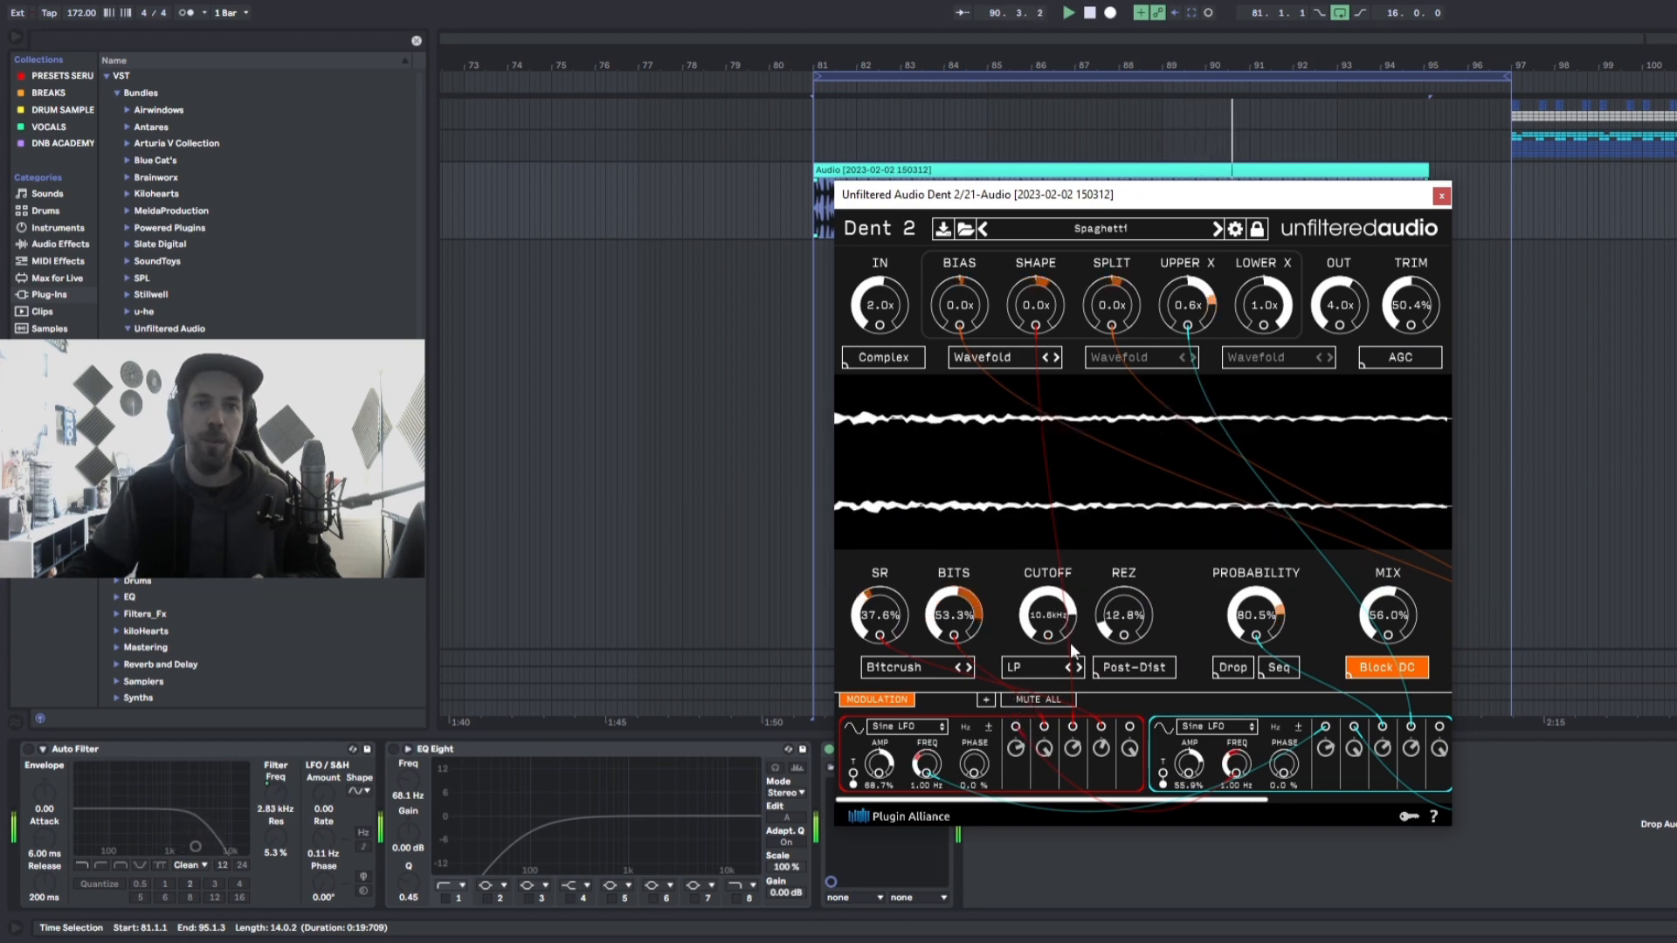
left_click_drag(1028, 634, 1023, 714)
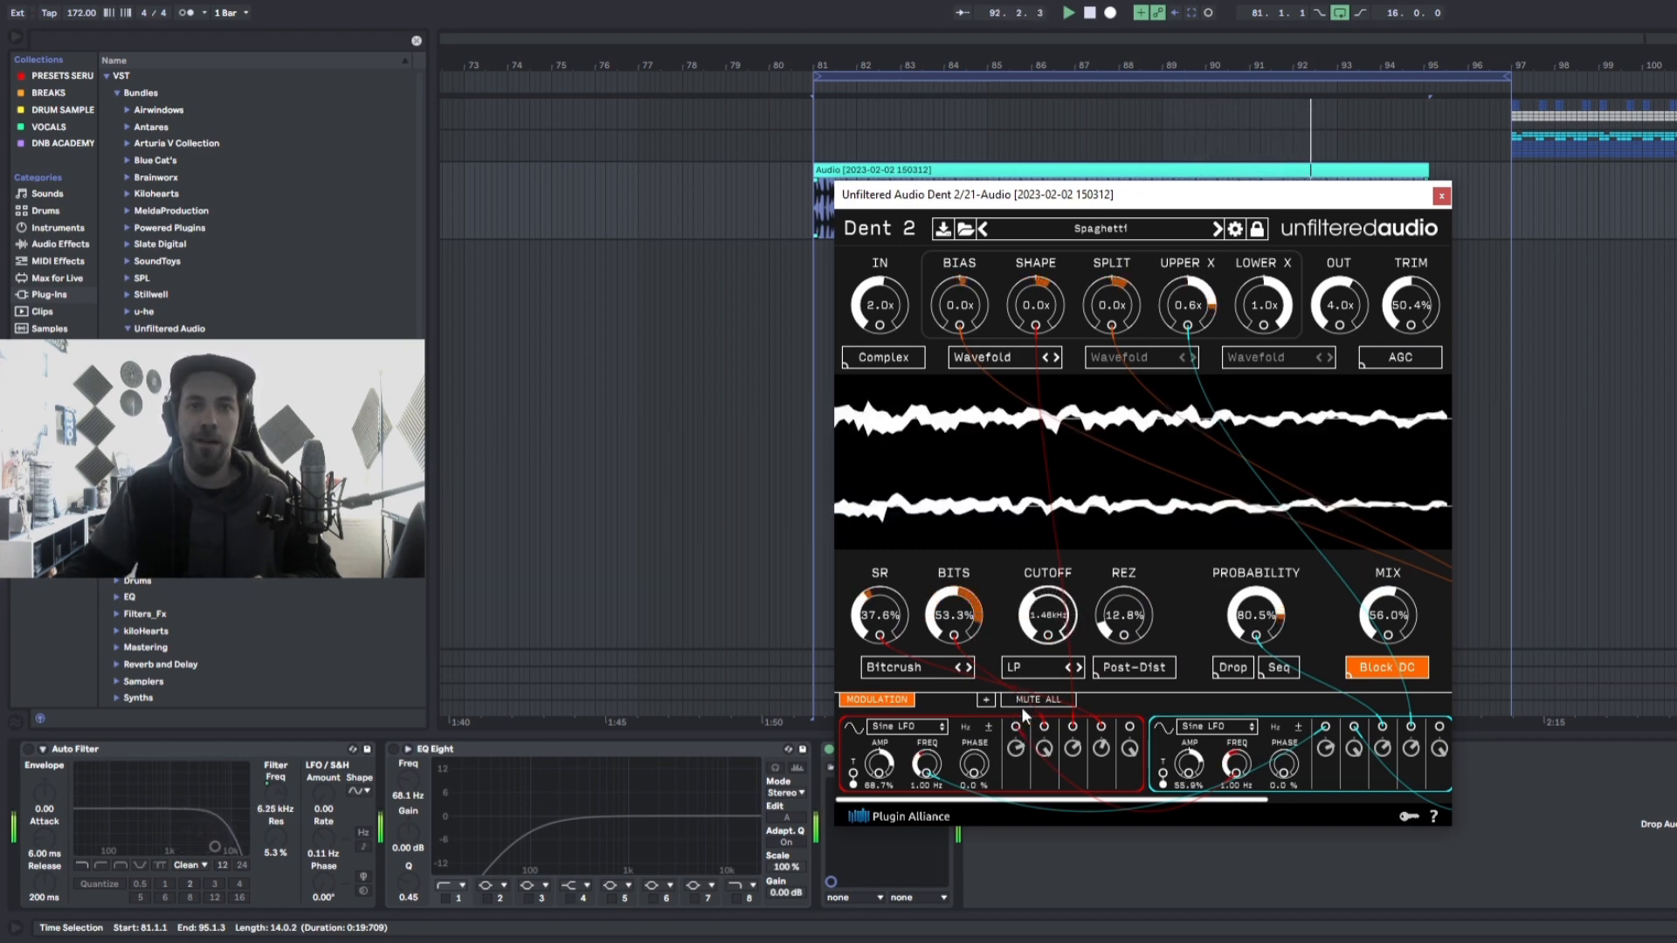
- Try the Specralisimo preset with the cutoff at about 6.96 kHz and audition the Unmedicated Cabinet and AutoWah presets
left_click(1217, 229)
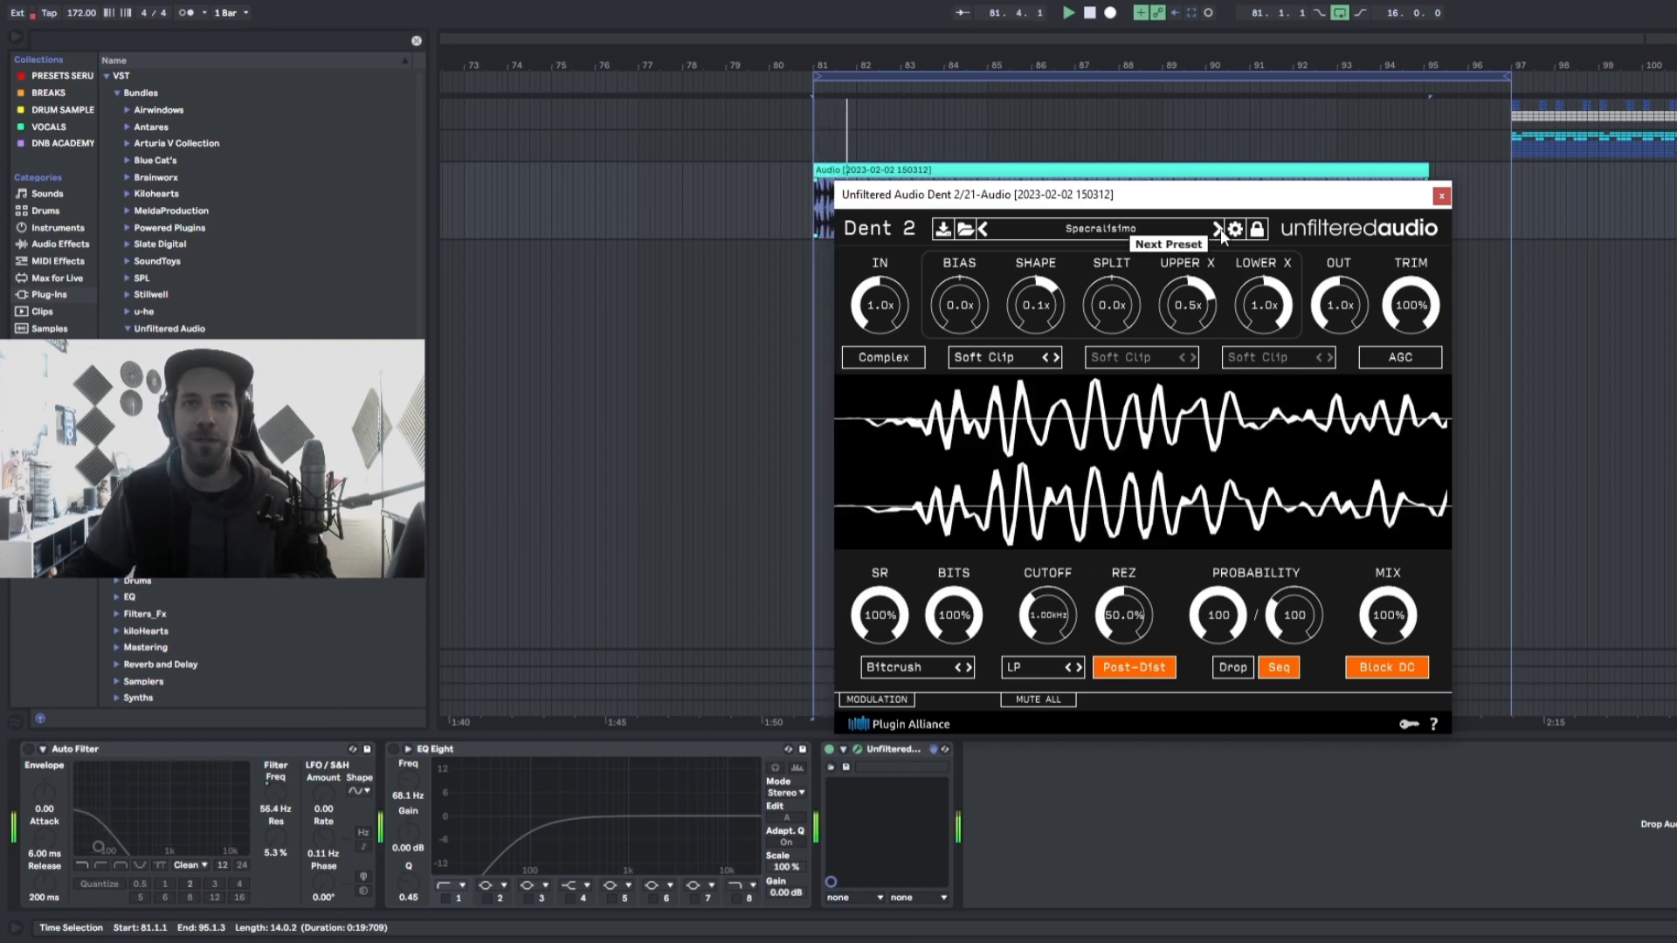
left_click_drag(1049, 613, 1039, 537)
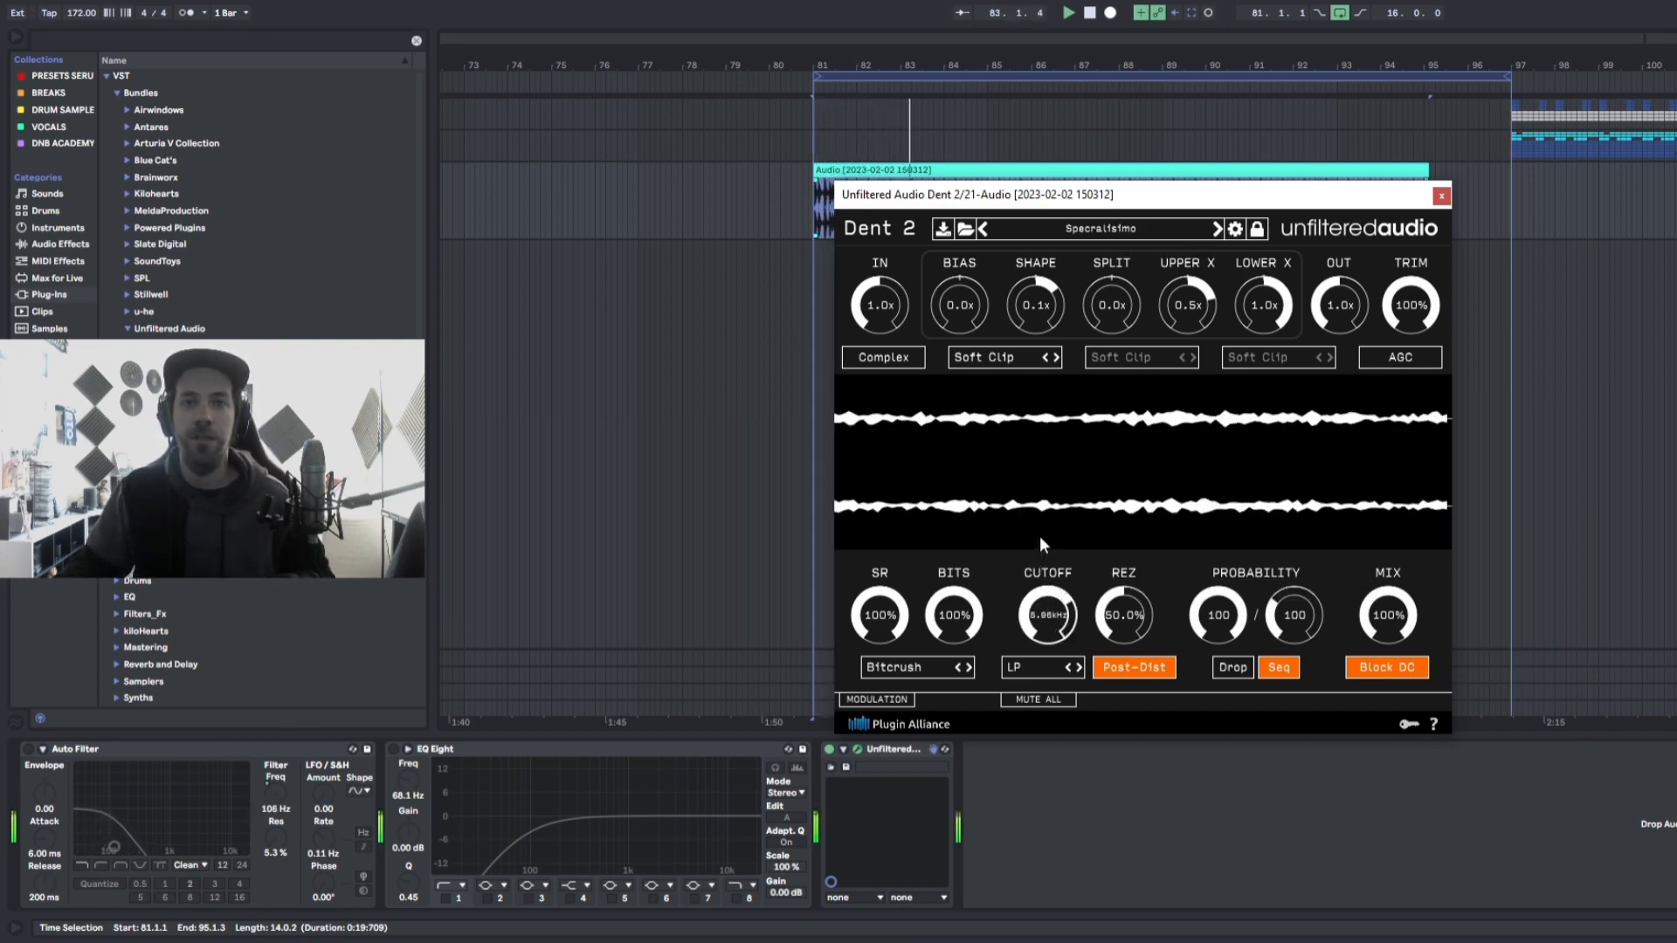
left_click(1215, 230)
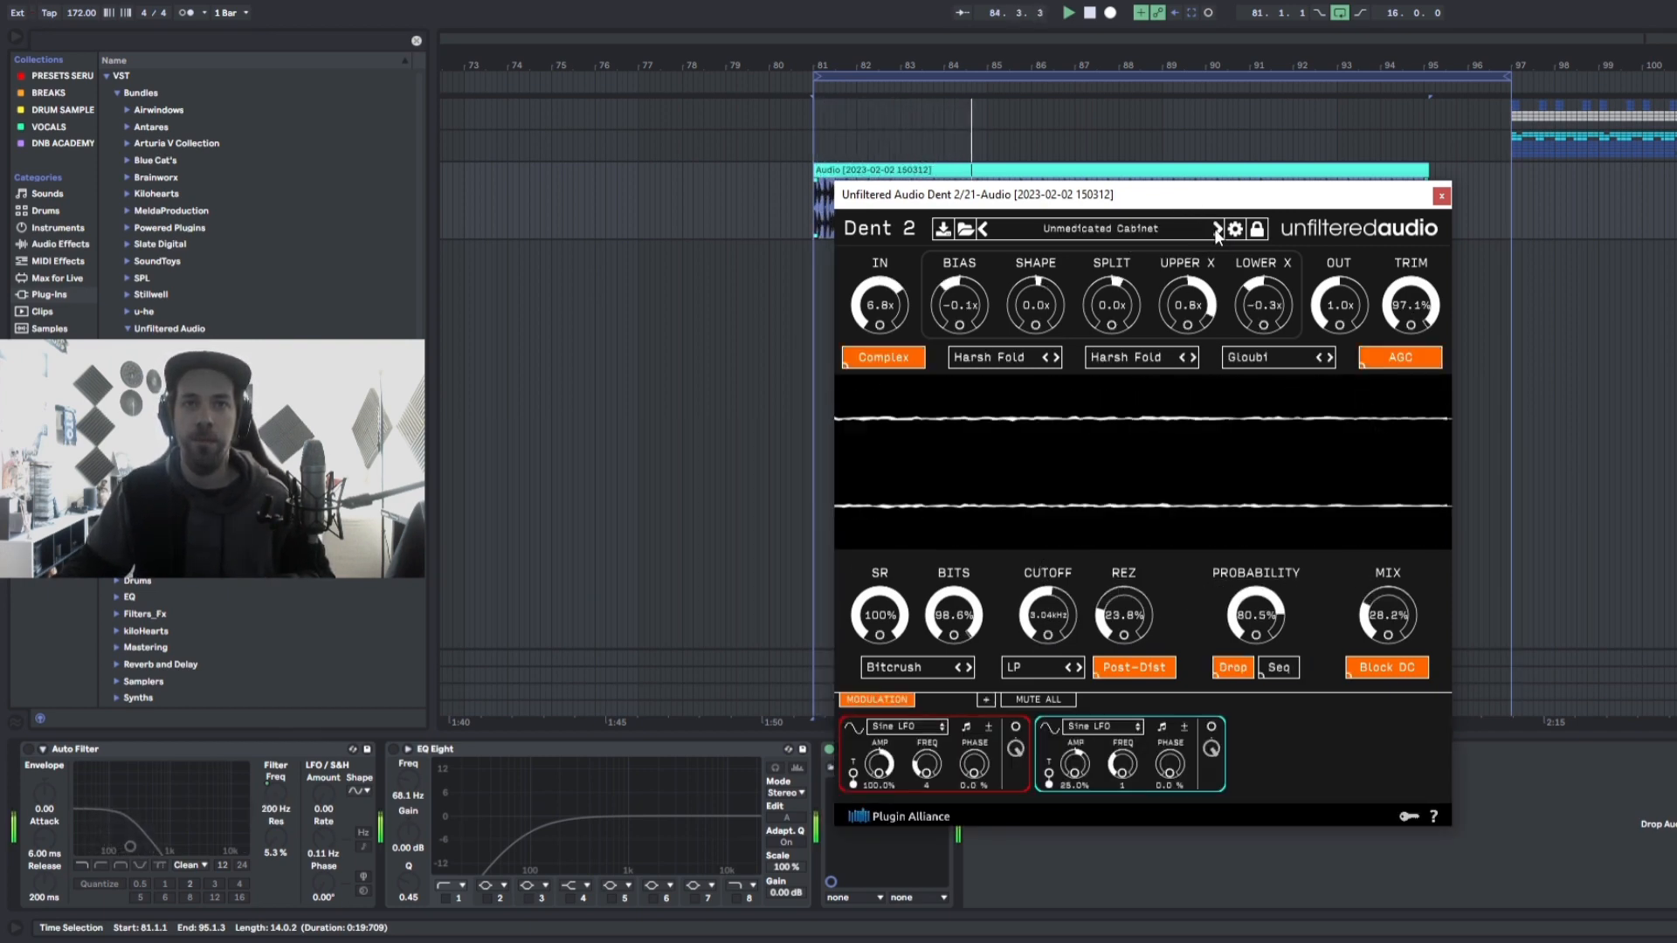
left_click(1218, 230)
left_click(1216, 230)
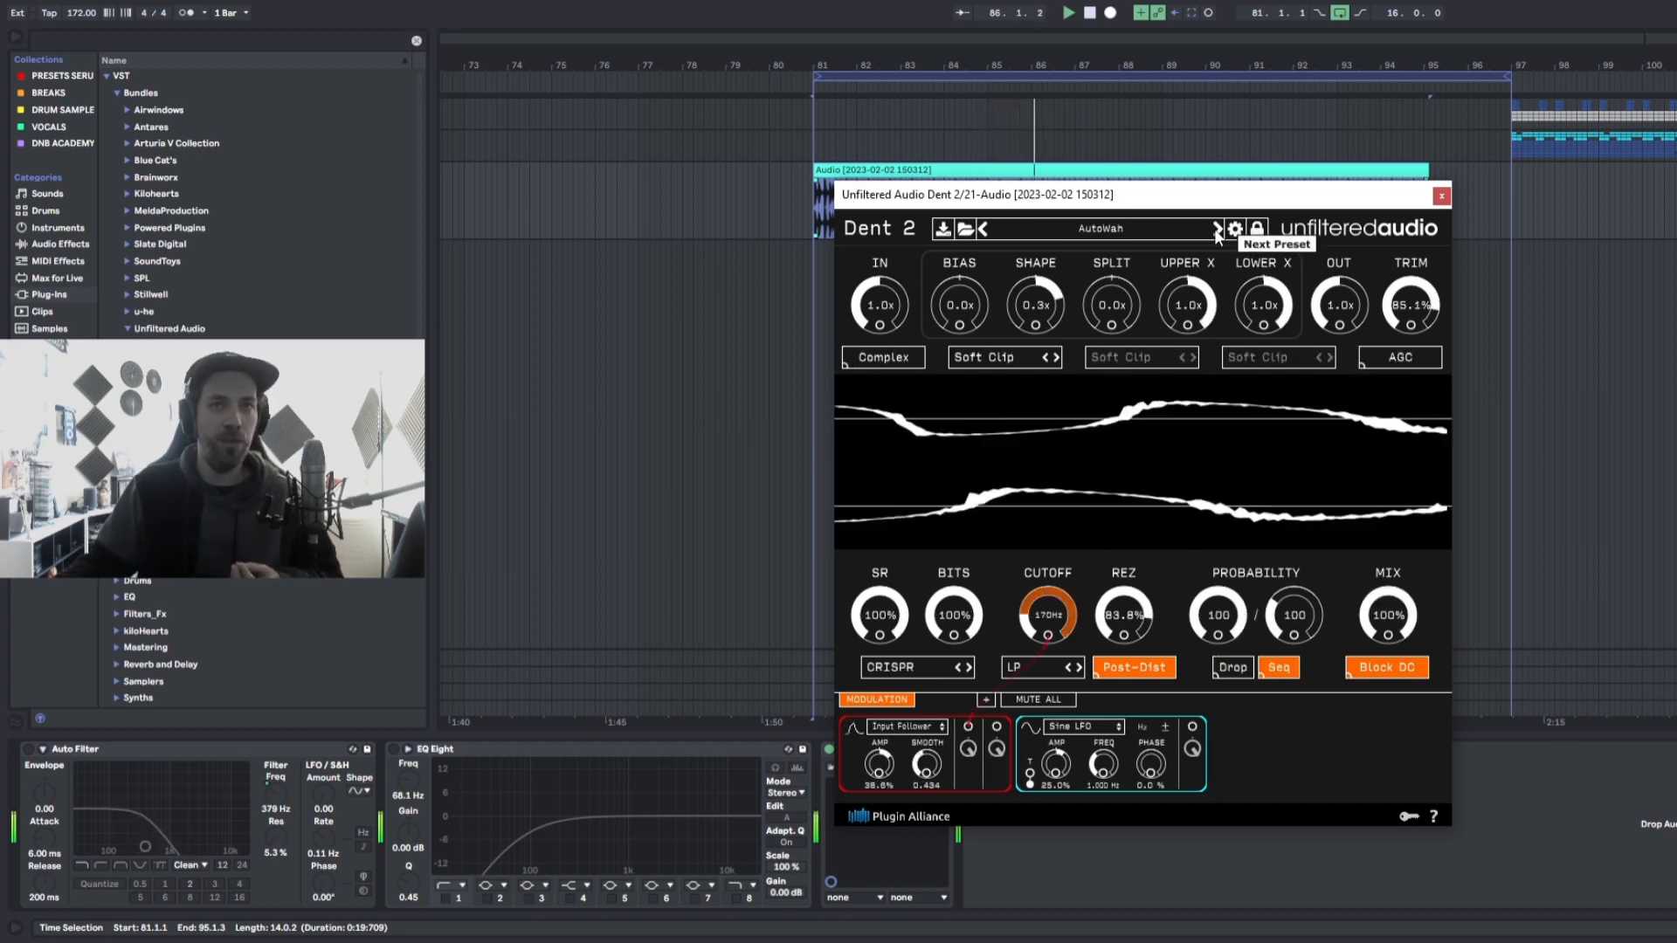
- Load Dent 2's Bass AGC preset and, after sweeping the filter, set its cutoff to about 4.93 kHz
left_click(1216, 229)
left_click(1217, 229)
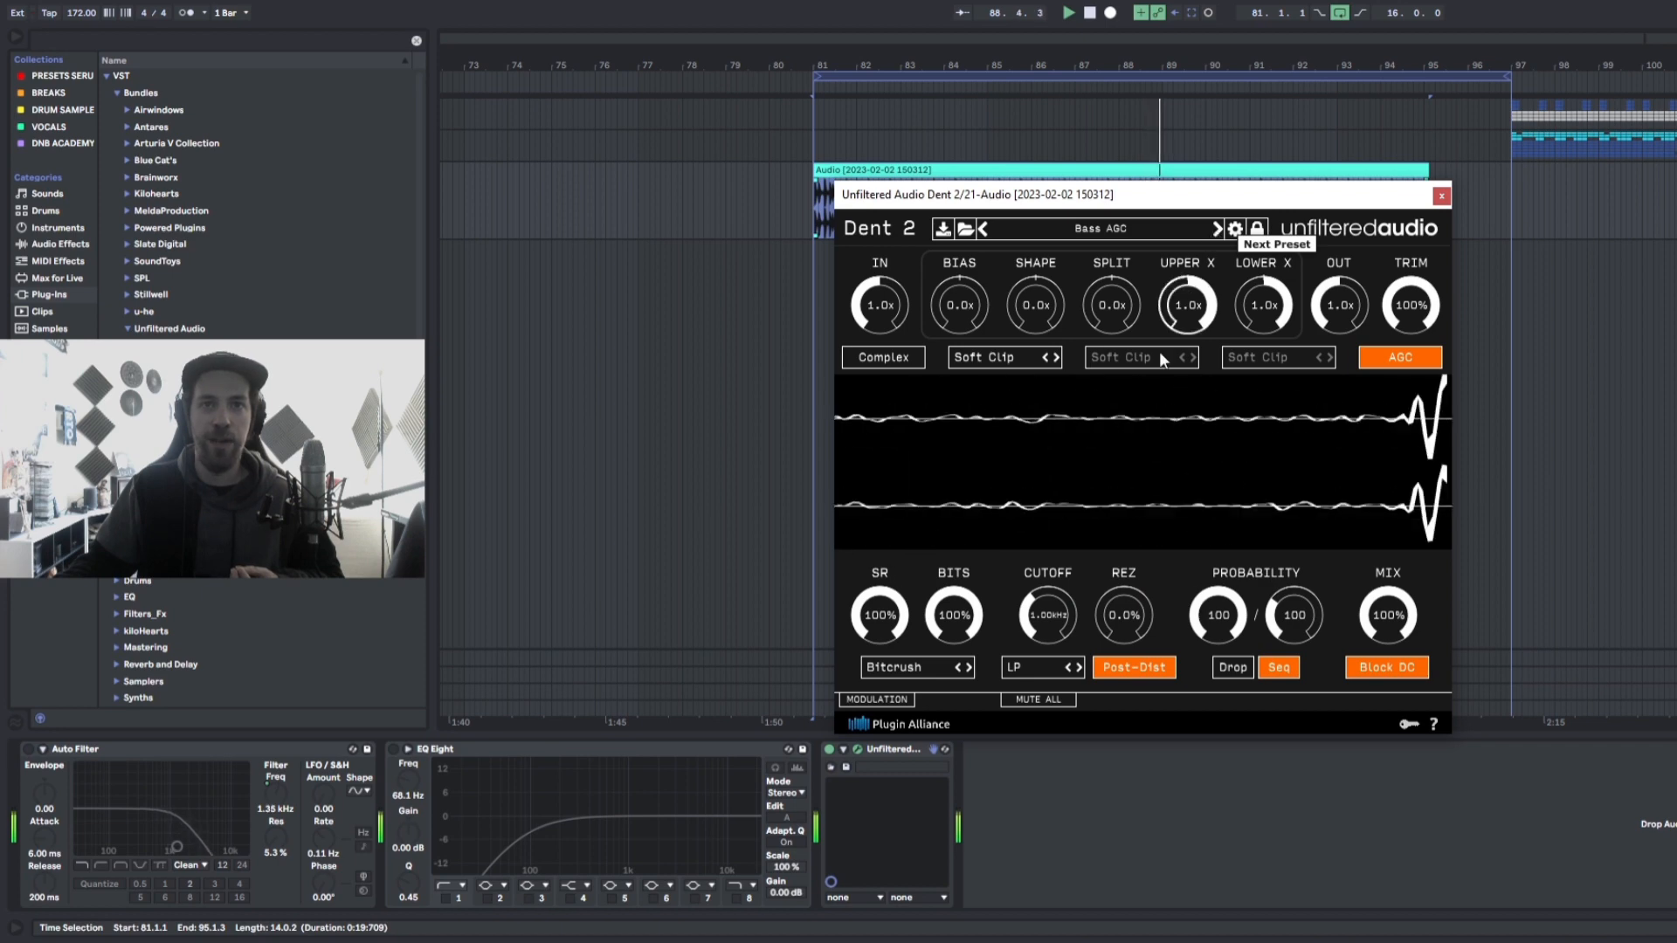
mouse_move(1027, 622)
left_mouse_down()
mouse_move(1031, 515)
mouse_move(920, 672)
left_mouse_up()
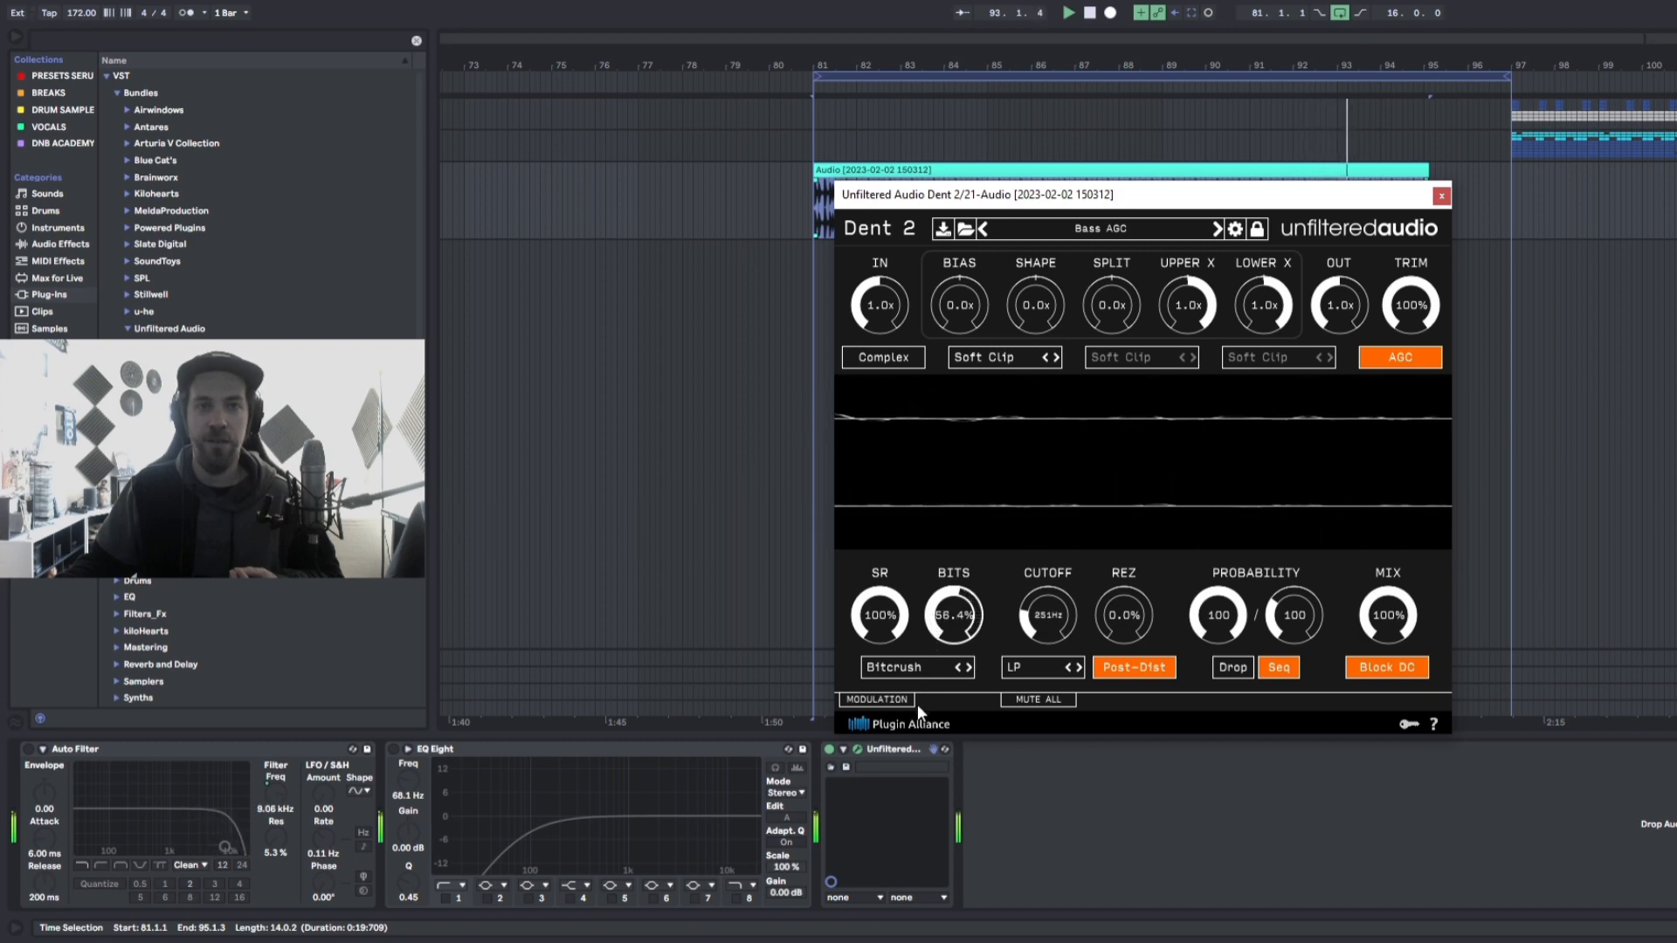
left_click_drag(911, 751, 905, 768)
left_click_drag(1025, 631, 1029, 524)
- Set the Bits amount in Dent 2 to about 21.6%, keeping the Bitcrush mode
left_click_drag(940, 612, 939, 617)
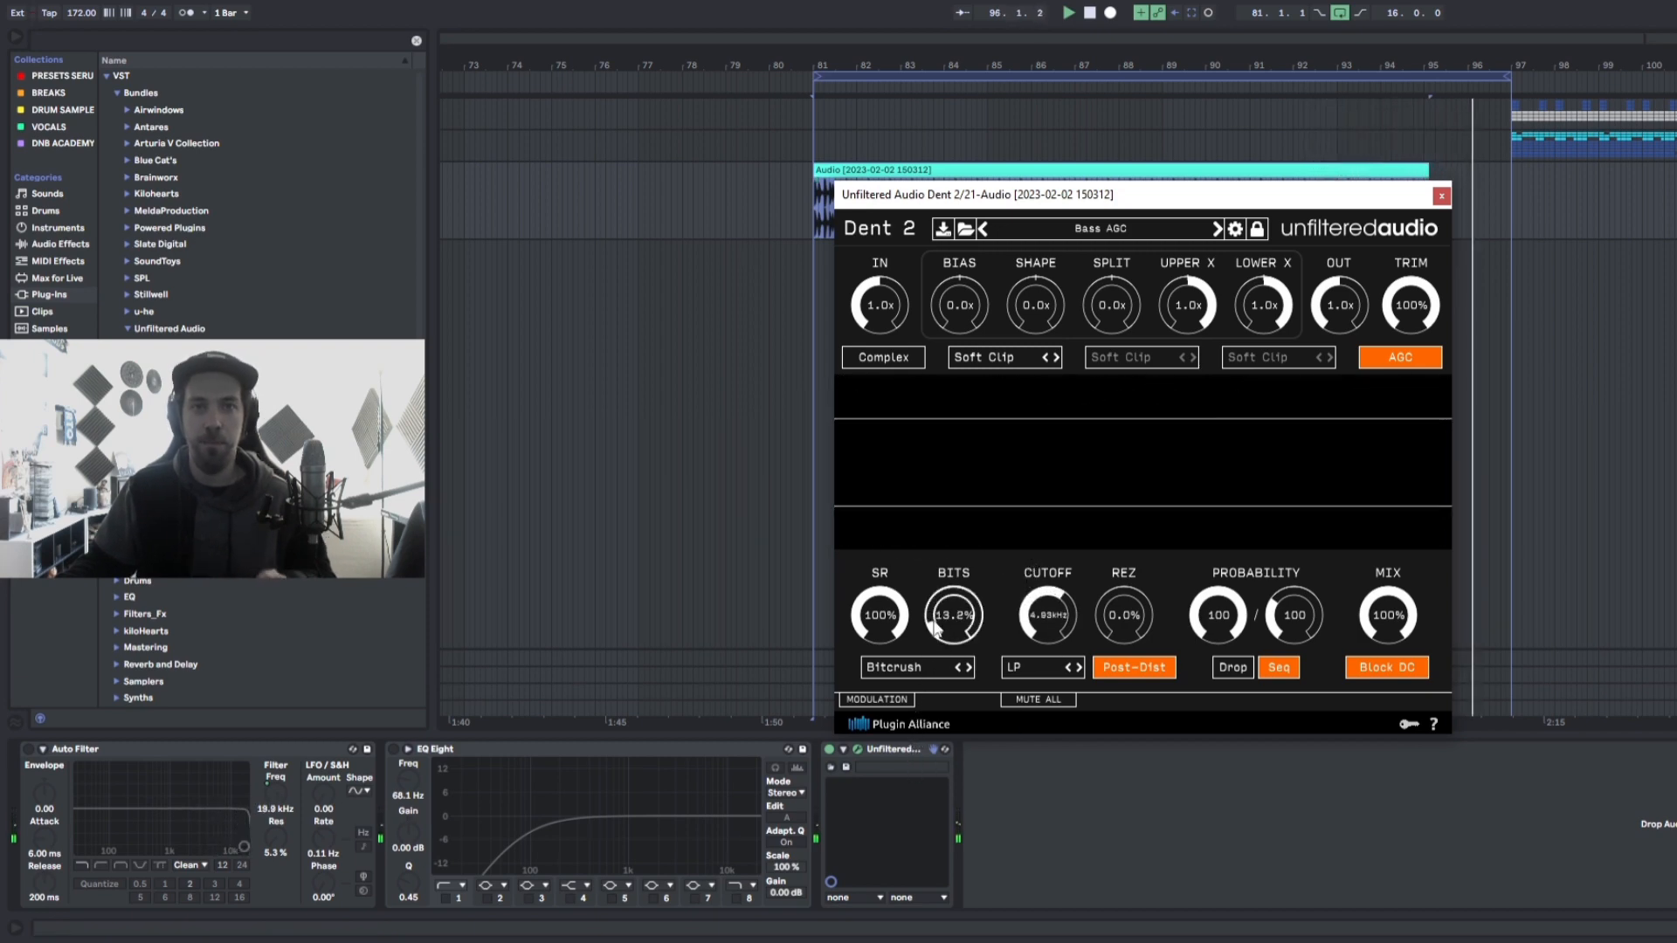
left_click(909, 669)
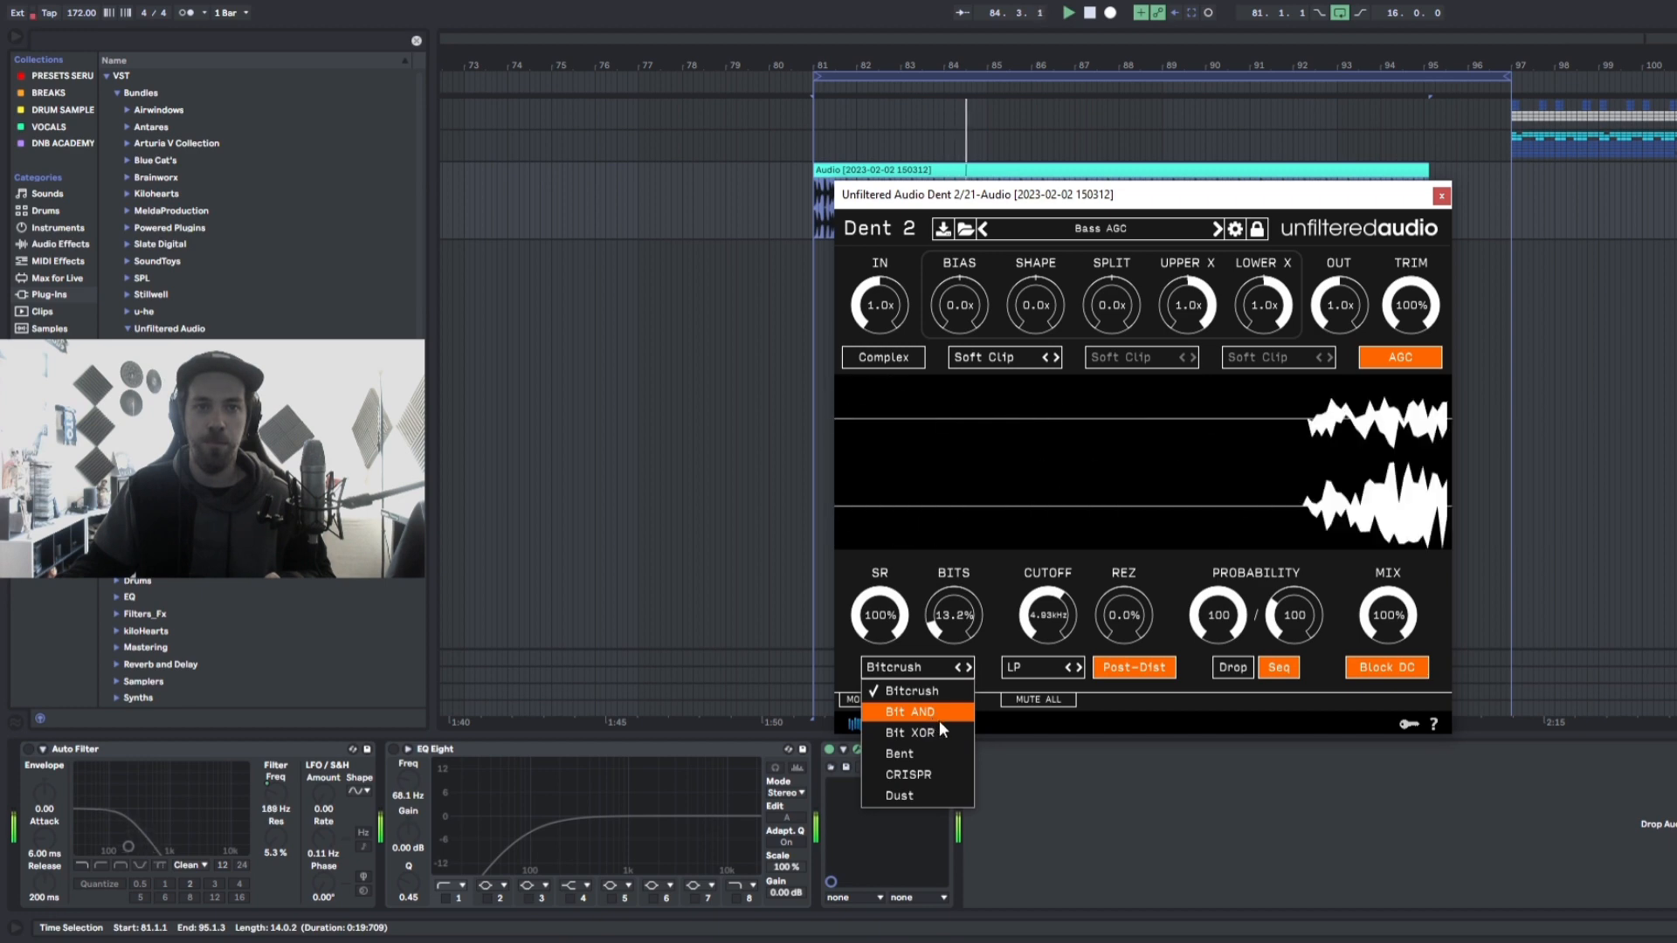
left_click(955, 622)
left_click_drag(949, 614, 951, 640)
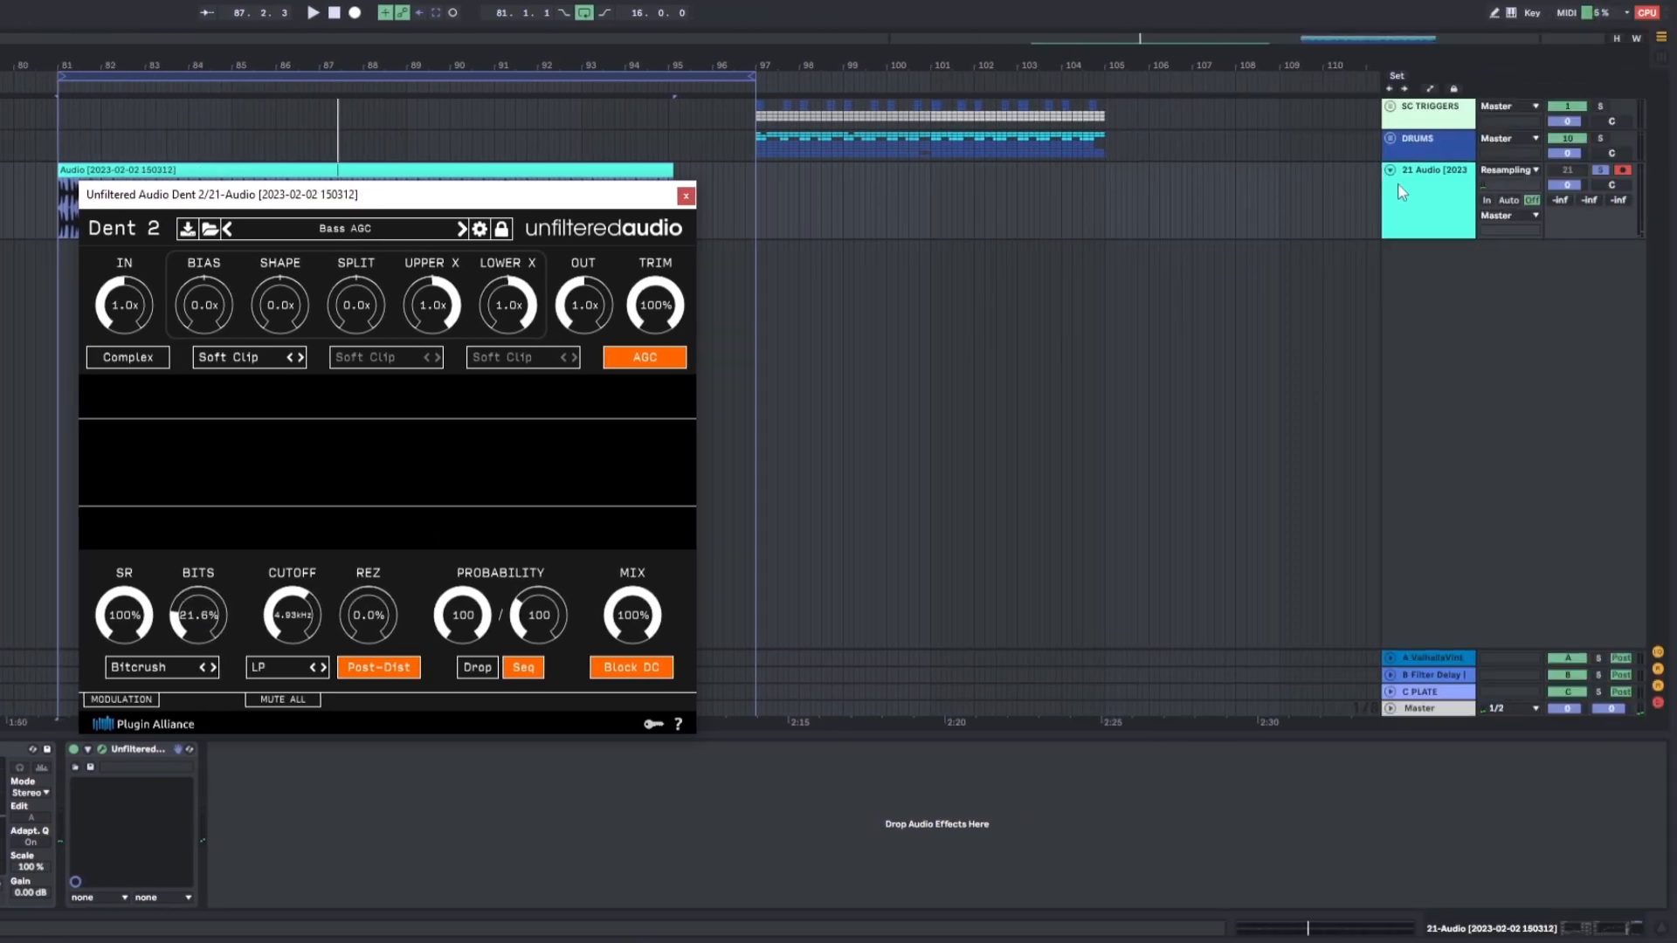
- Show automation on the resampled audio track and add separate lanes for Dent 2's Bits and Cutoff
left_click(1401, 192)
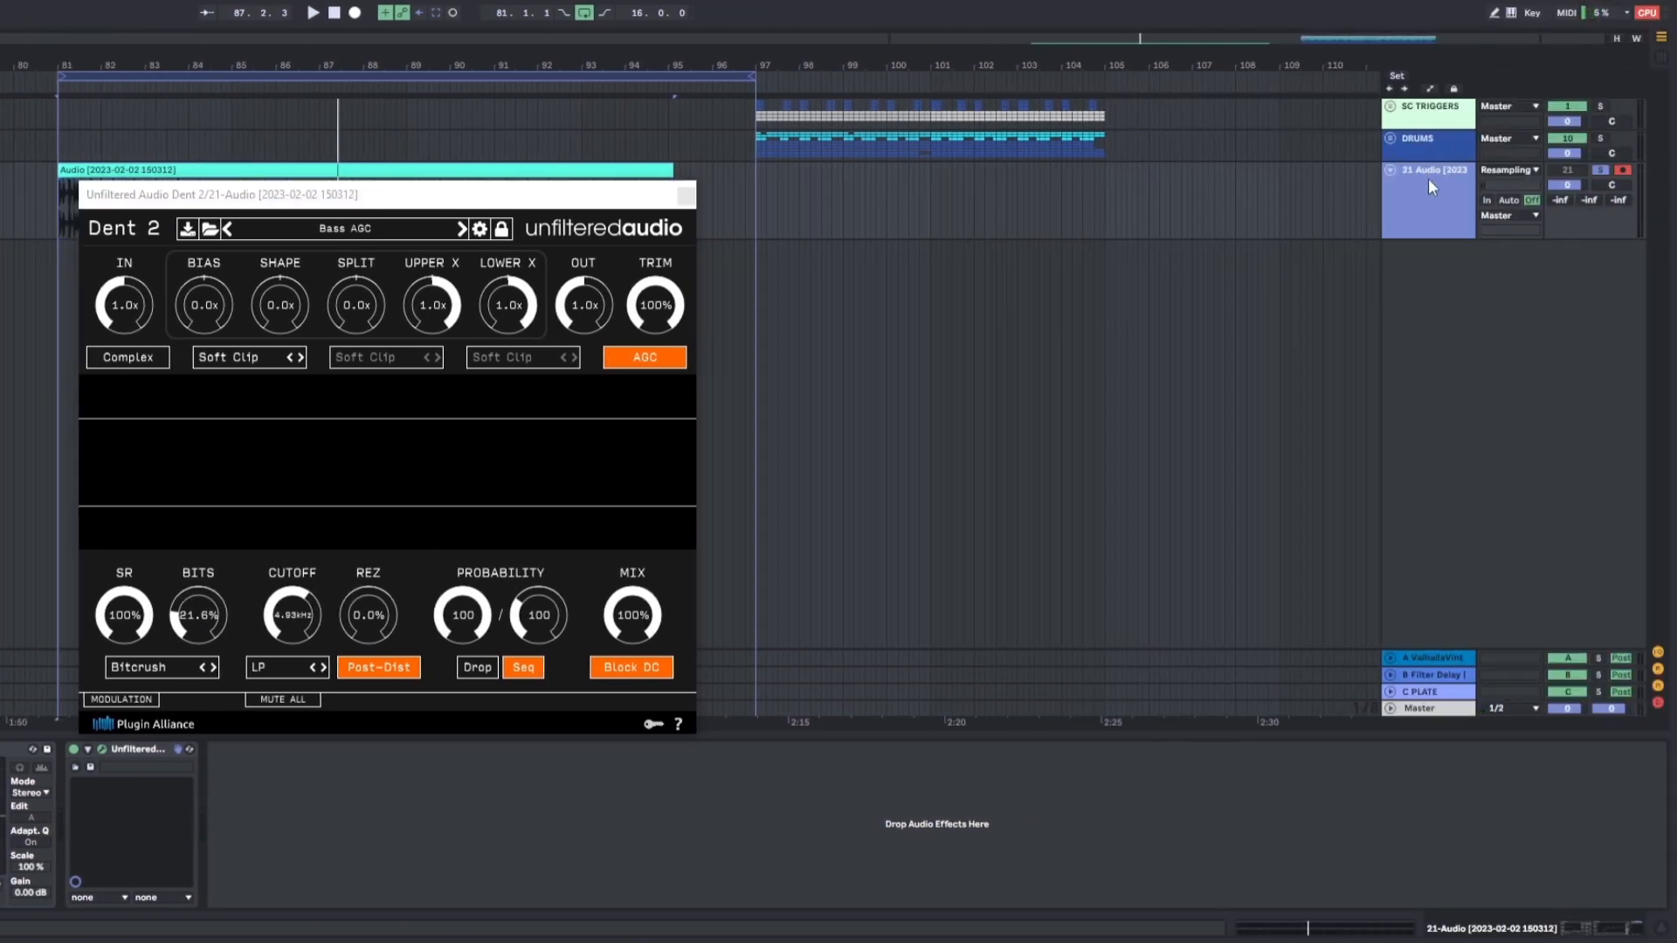
key("a")
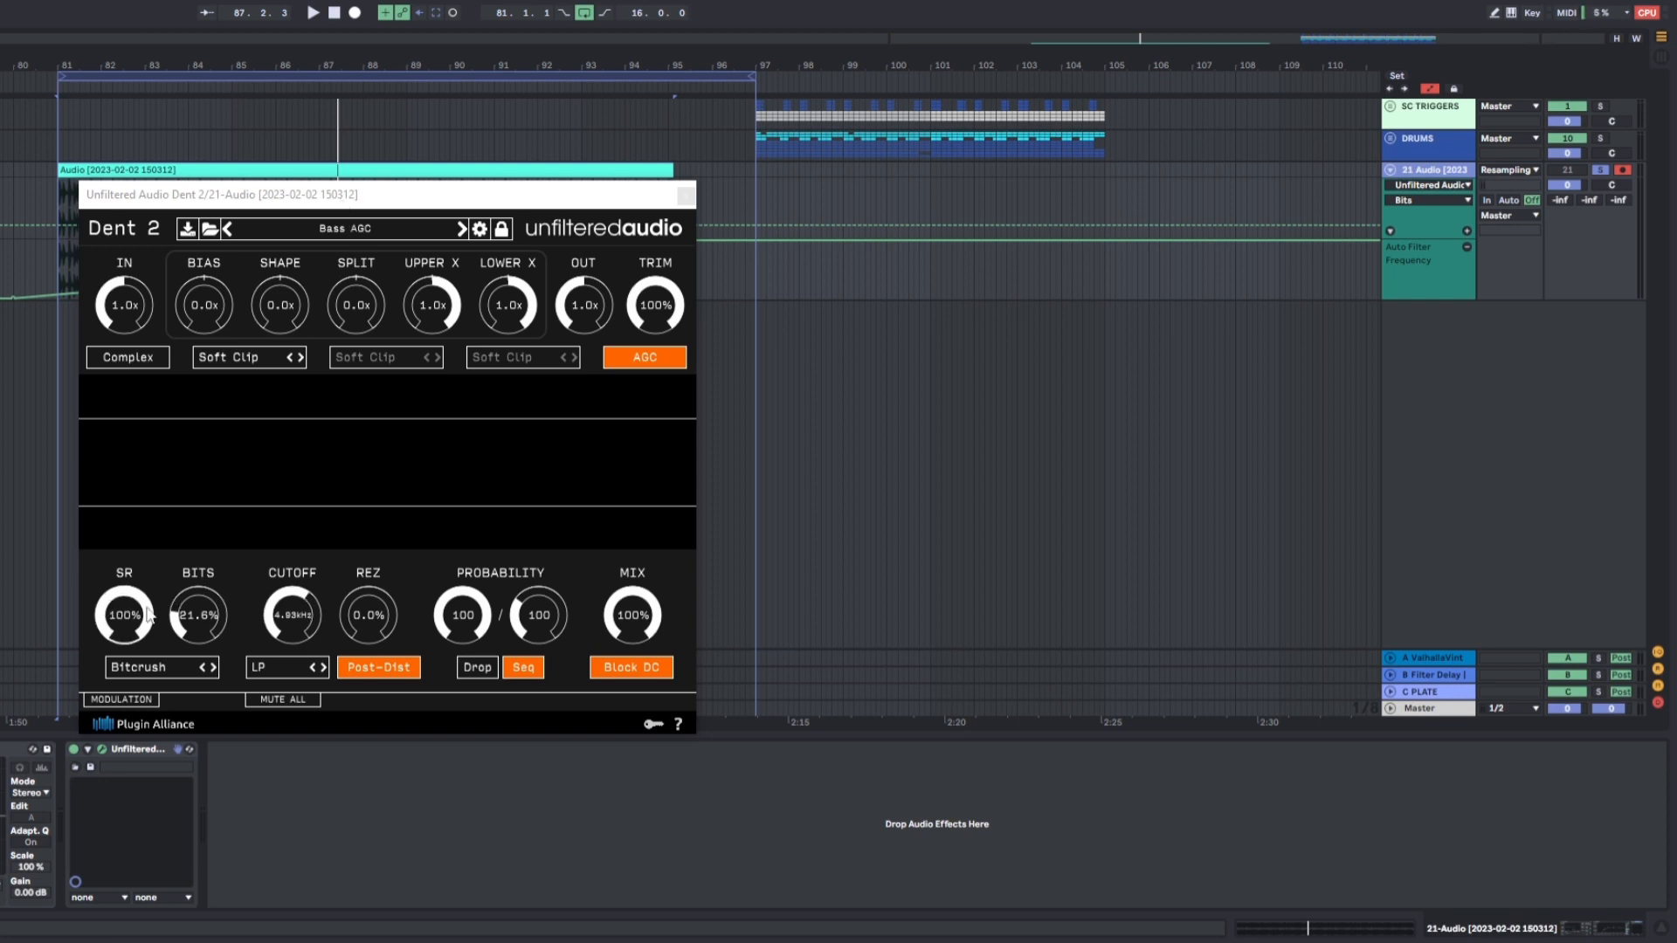
left_click(1466, 234)
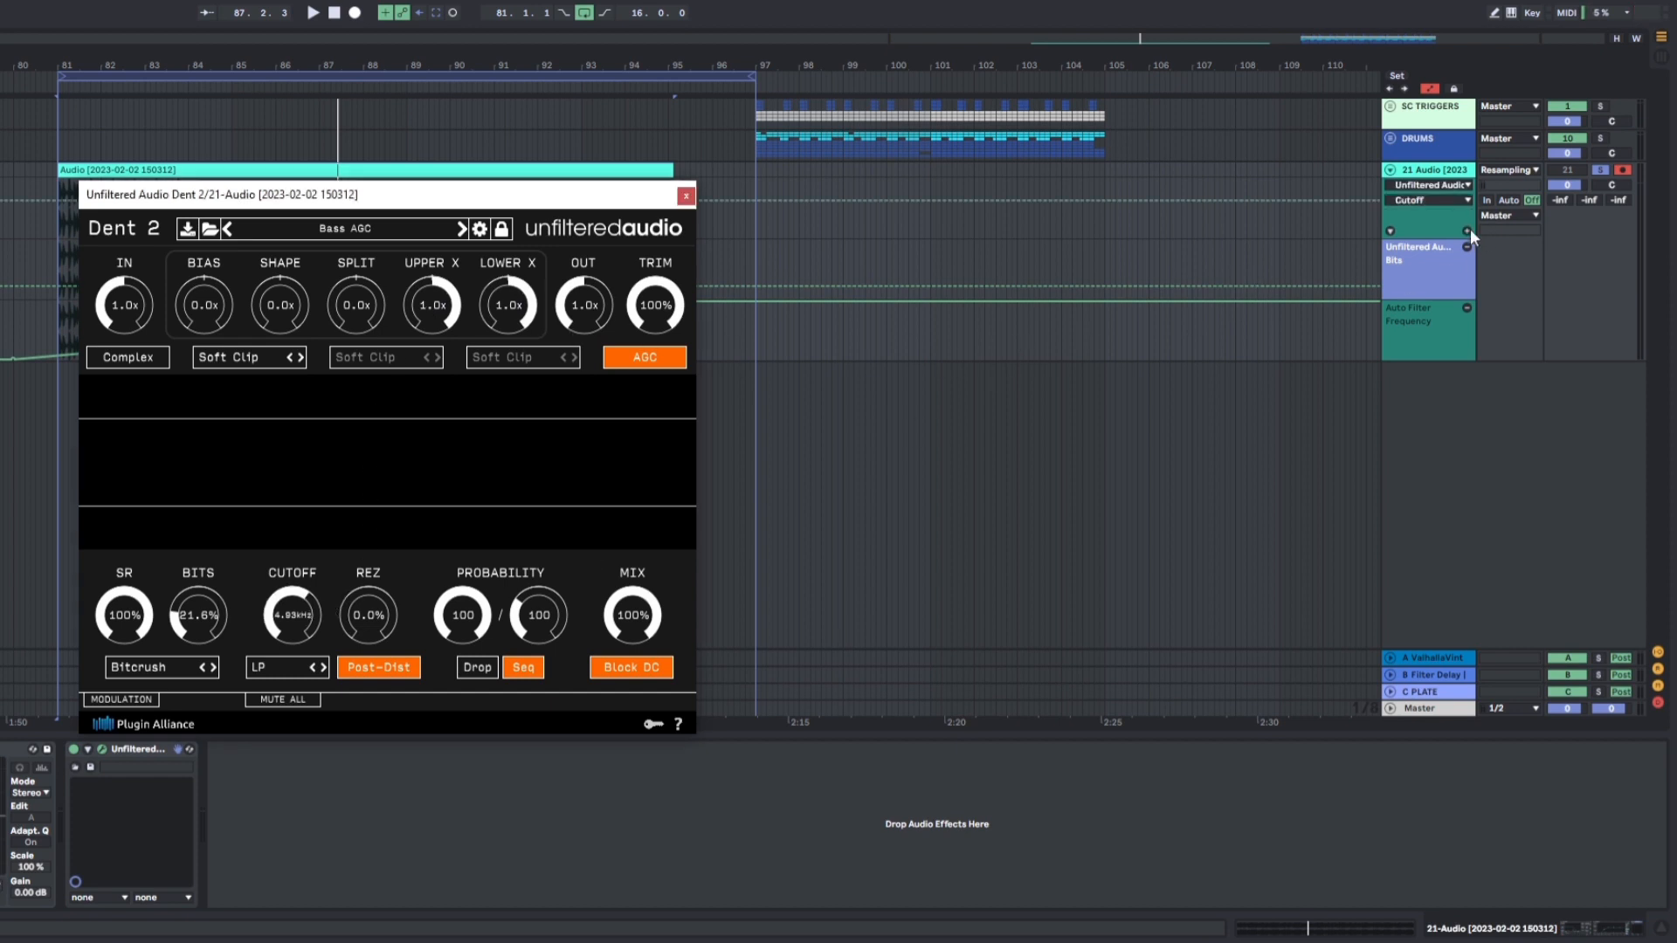
left_click(1466, 231)
- Re-enable the Auto Filter and EQ Eight, and play the build-up from bar 81 with the Dent 2 window reopened
left_click(687, 195)
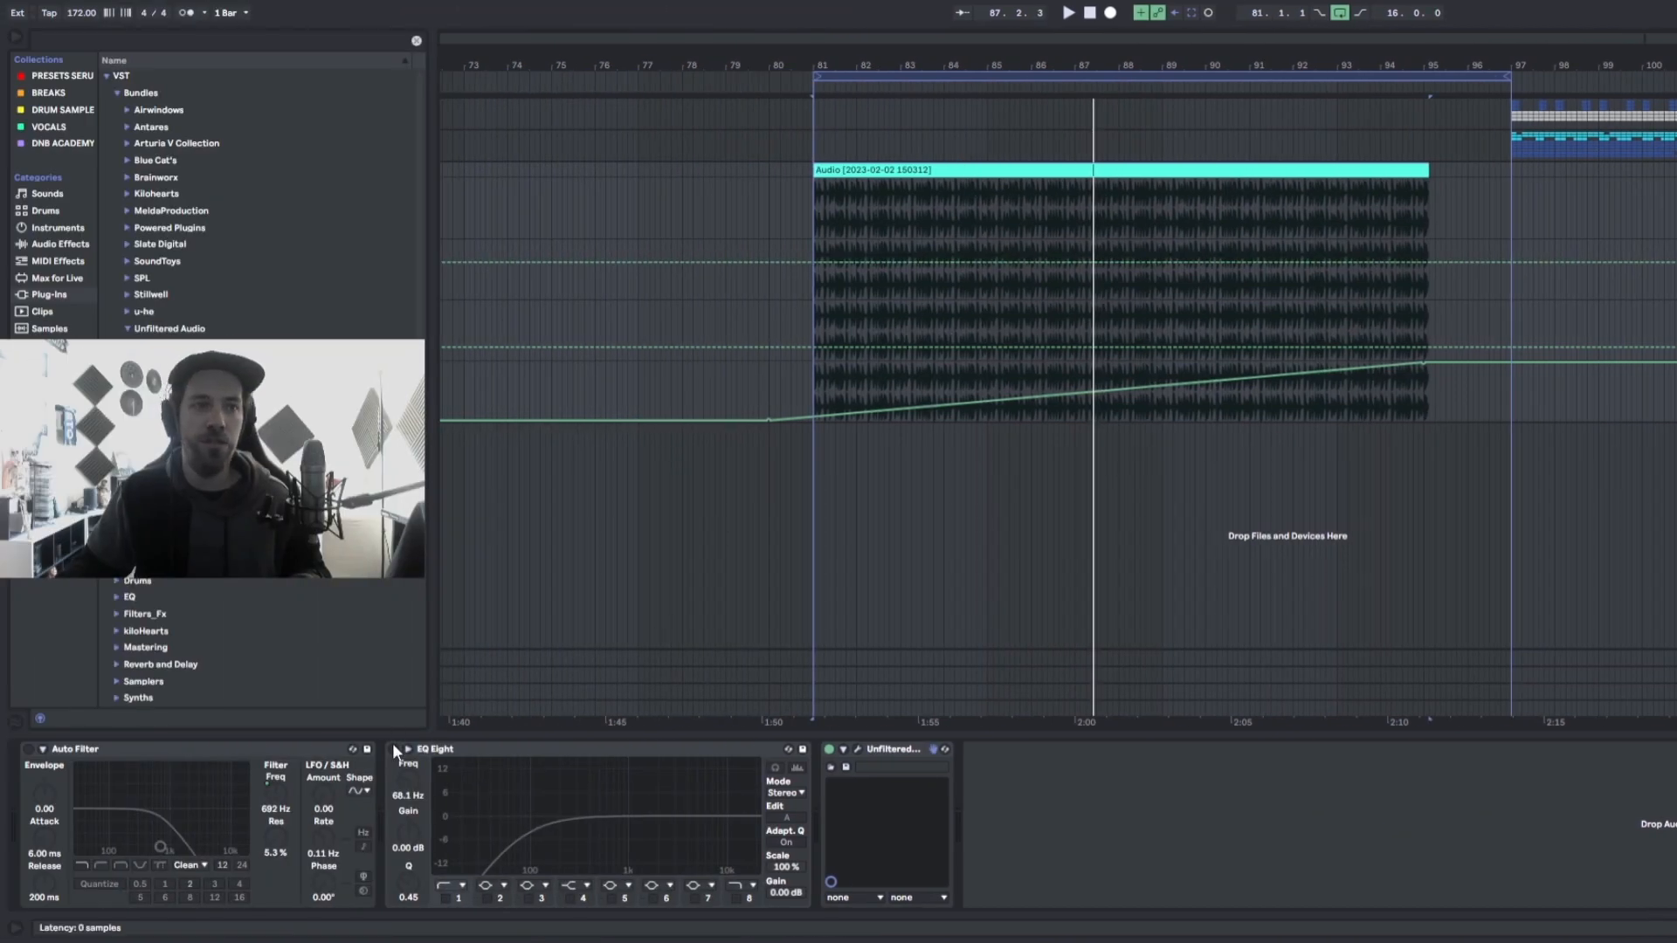
left_click(393, 749)
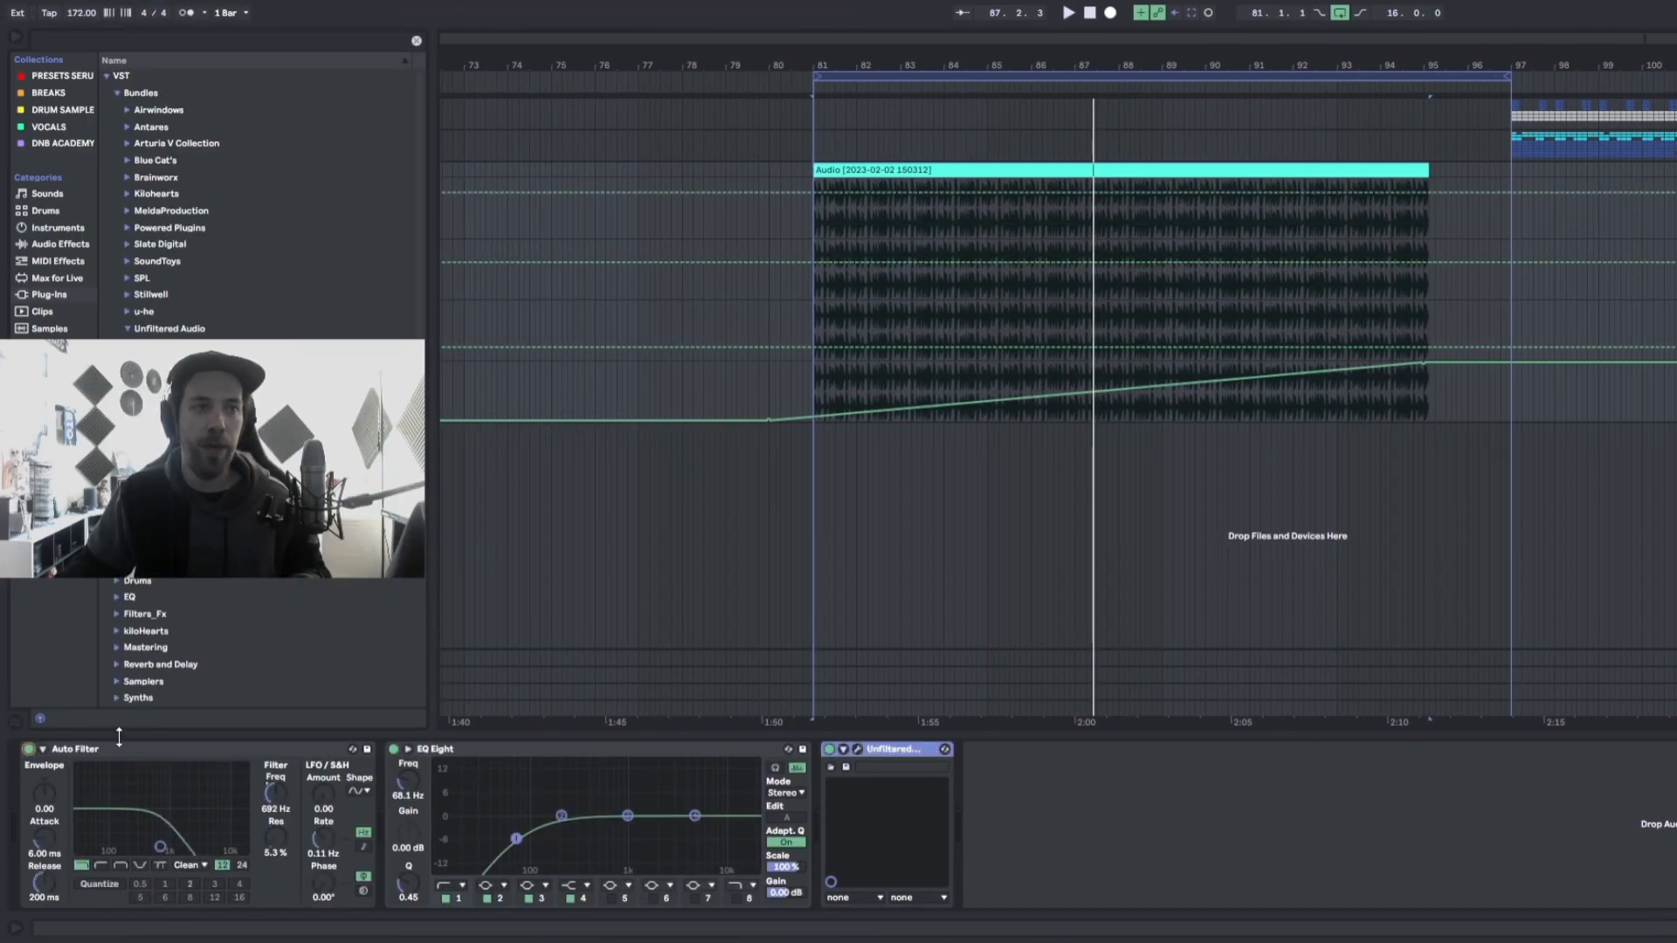
key("space")
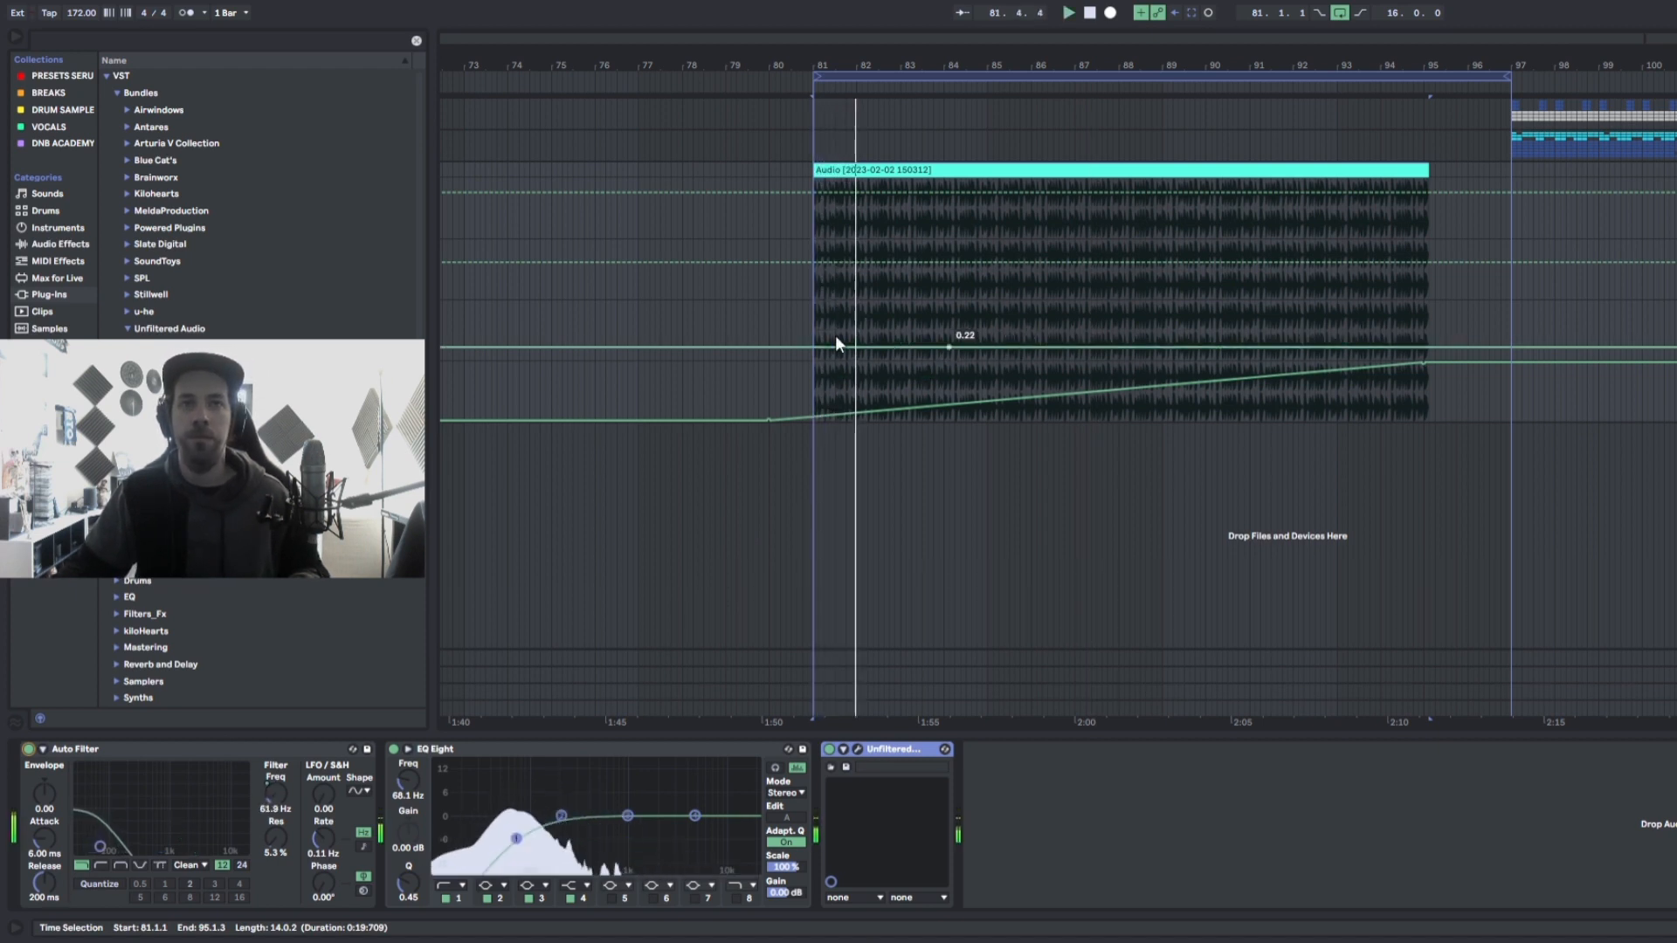
key("space")
key("space")
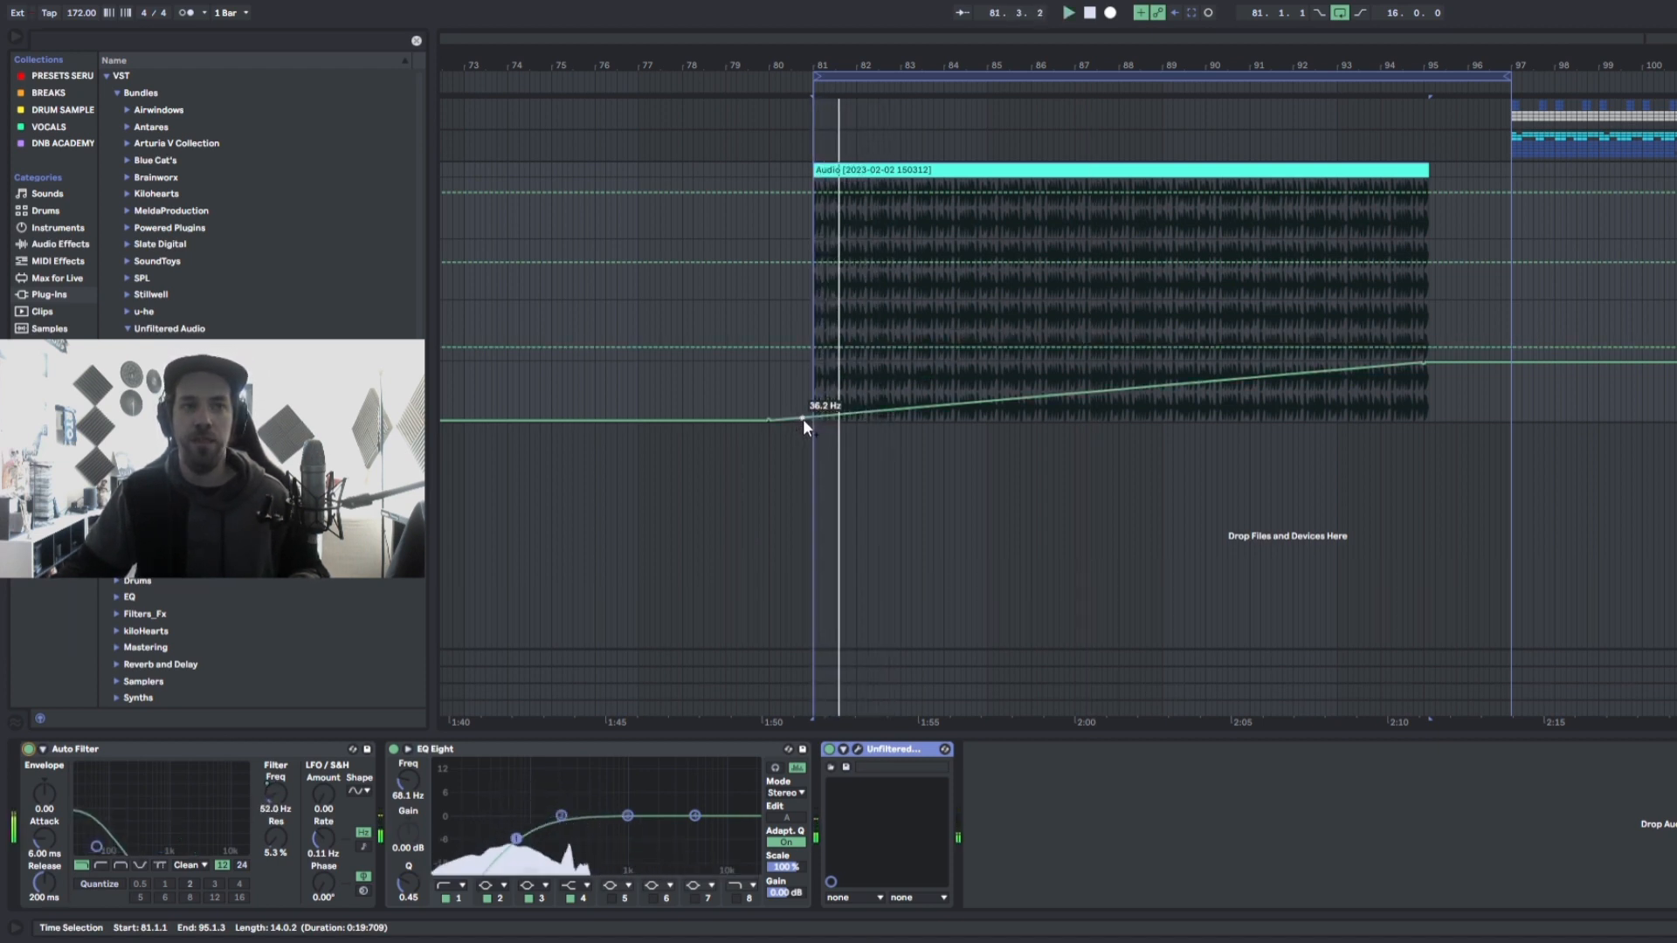
key("space")
key("space")
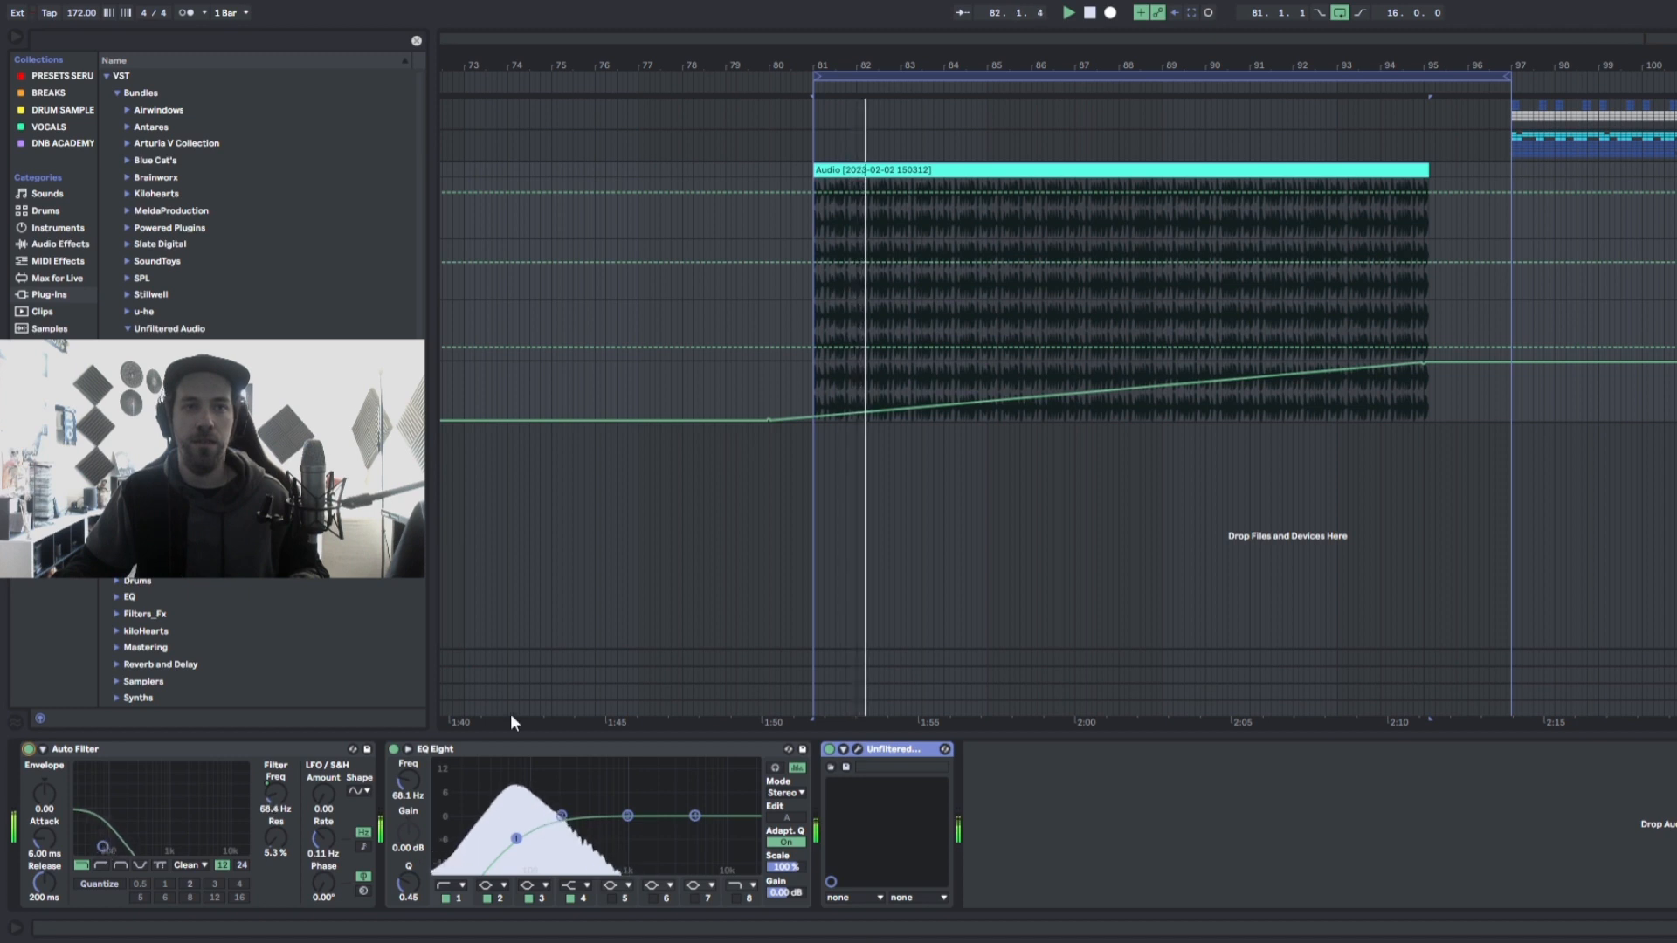
left_click(856, 751)
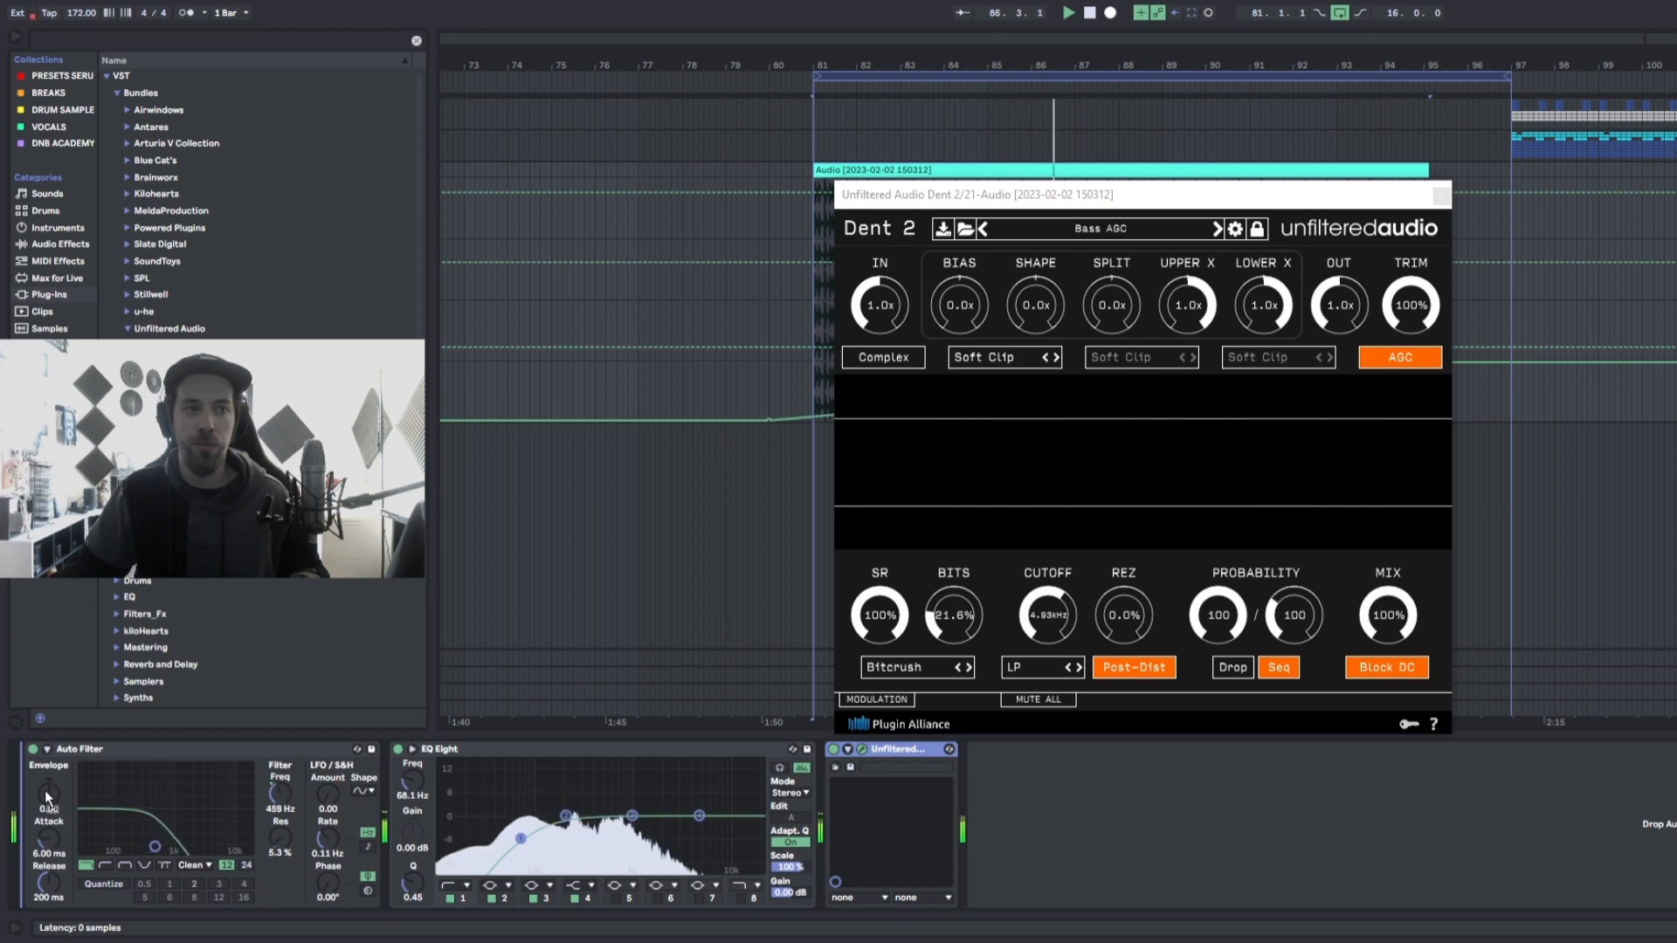
- Move Dent 2 ahead of Auto Filter in the device chain and set its Bits to about 49.2%
left_click_drag(45, 792, 53, 799)
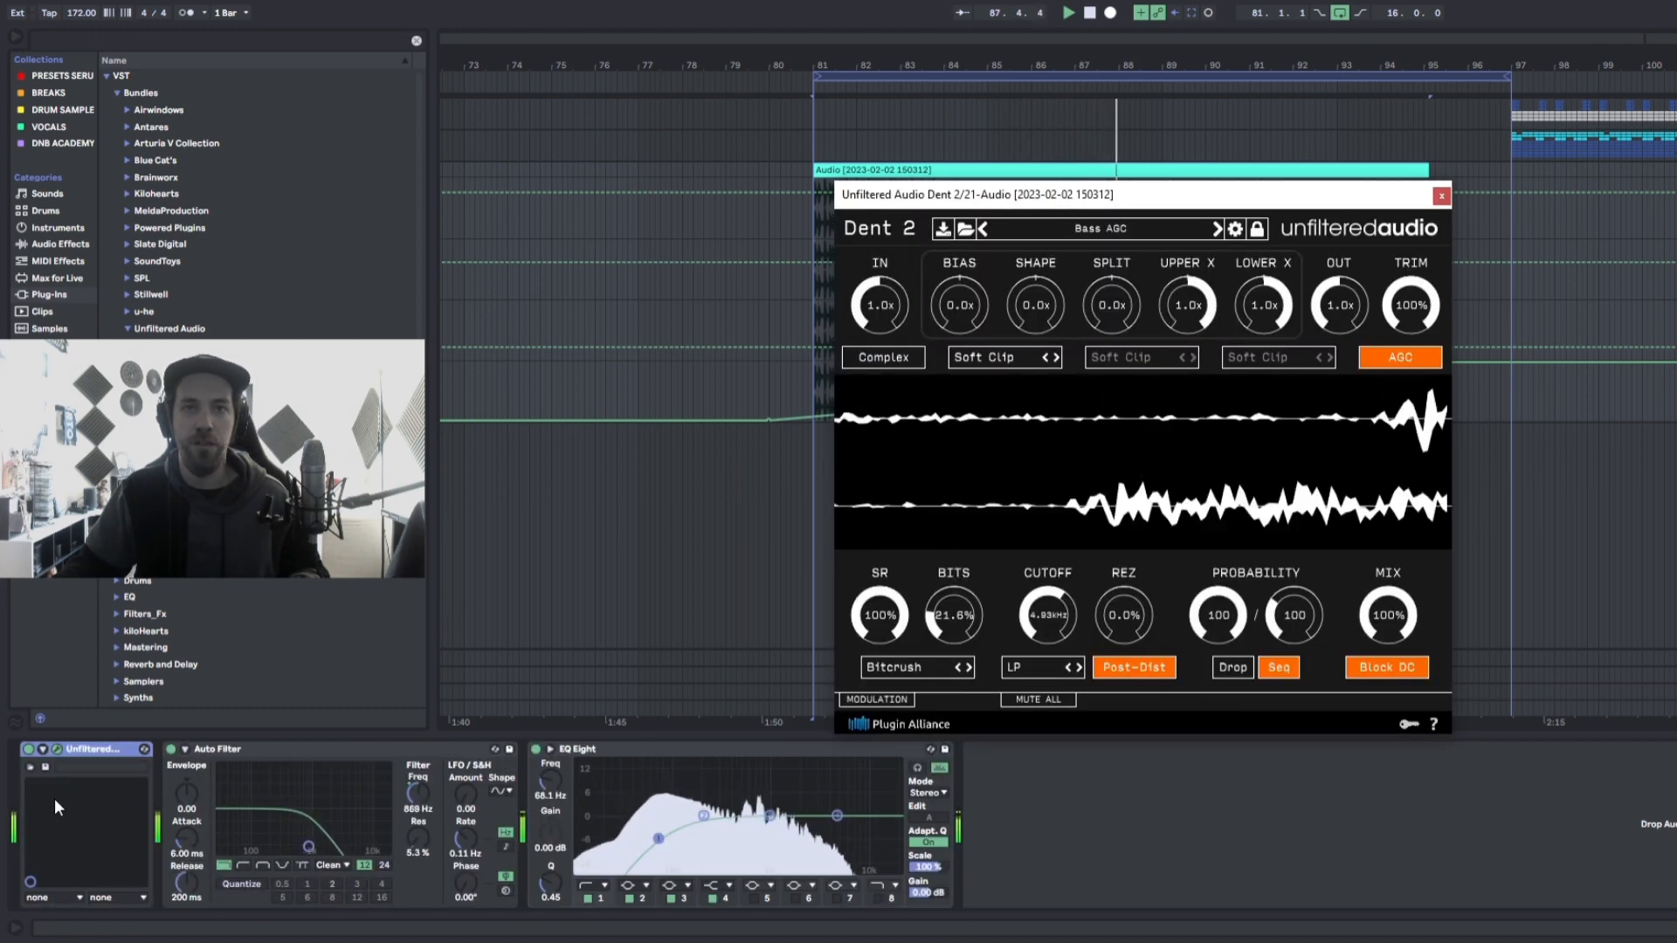
left_click_drag(946, 622, 961, 557)
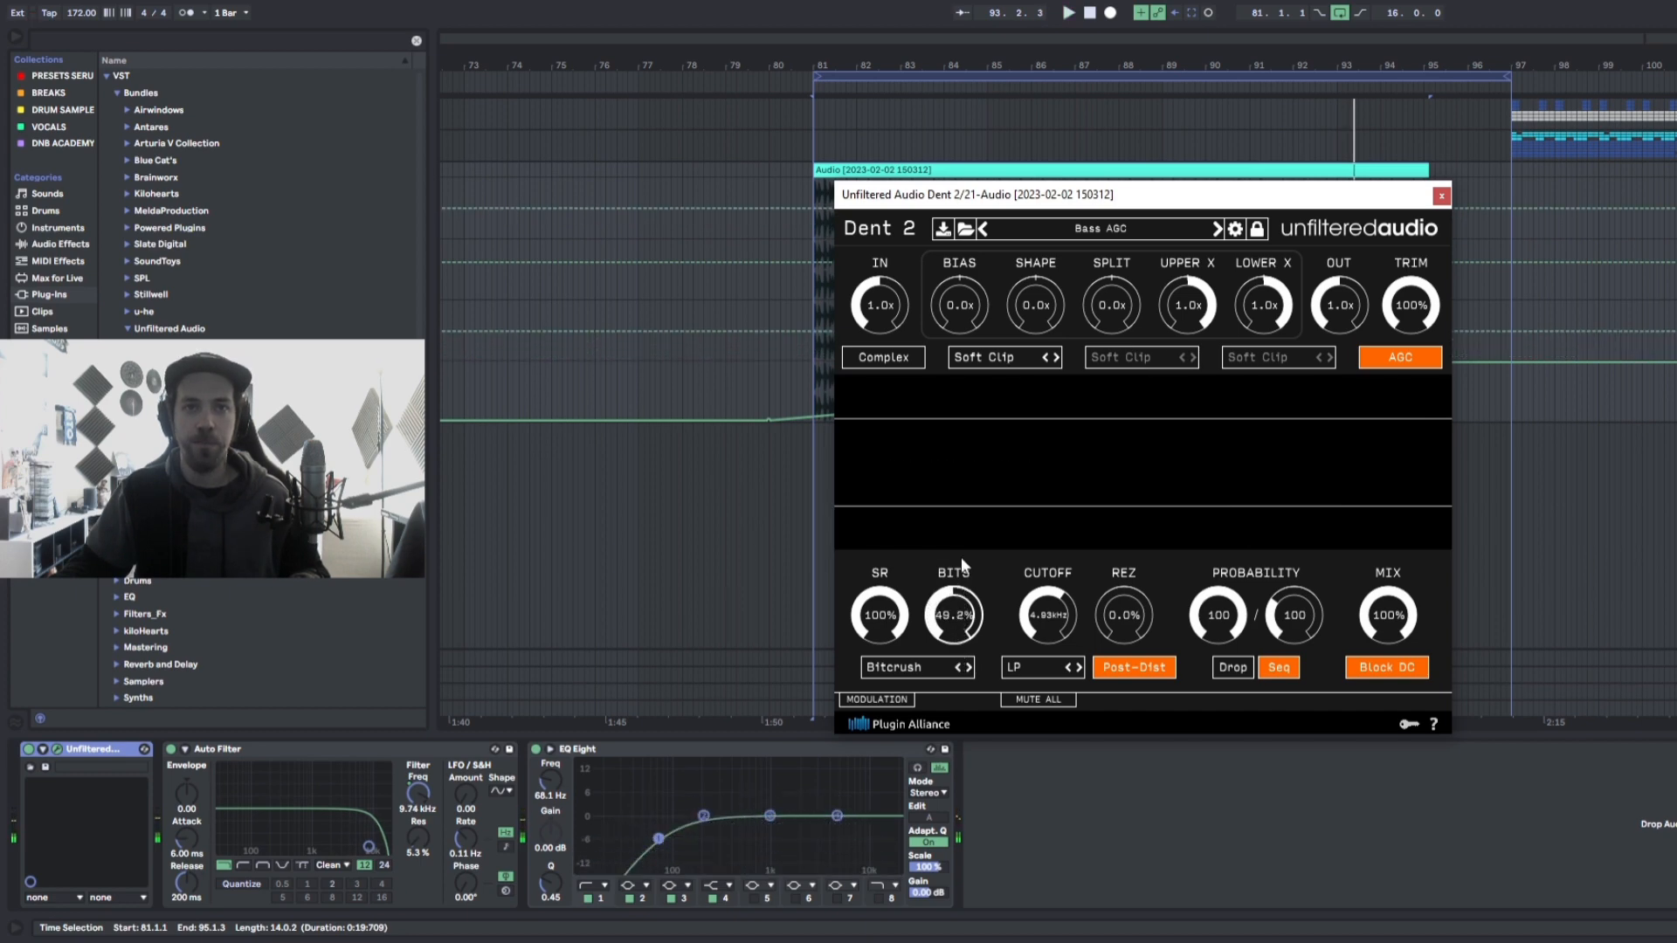
left_click(1441, 196)
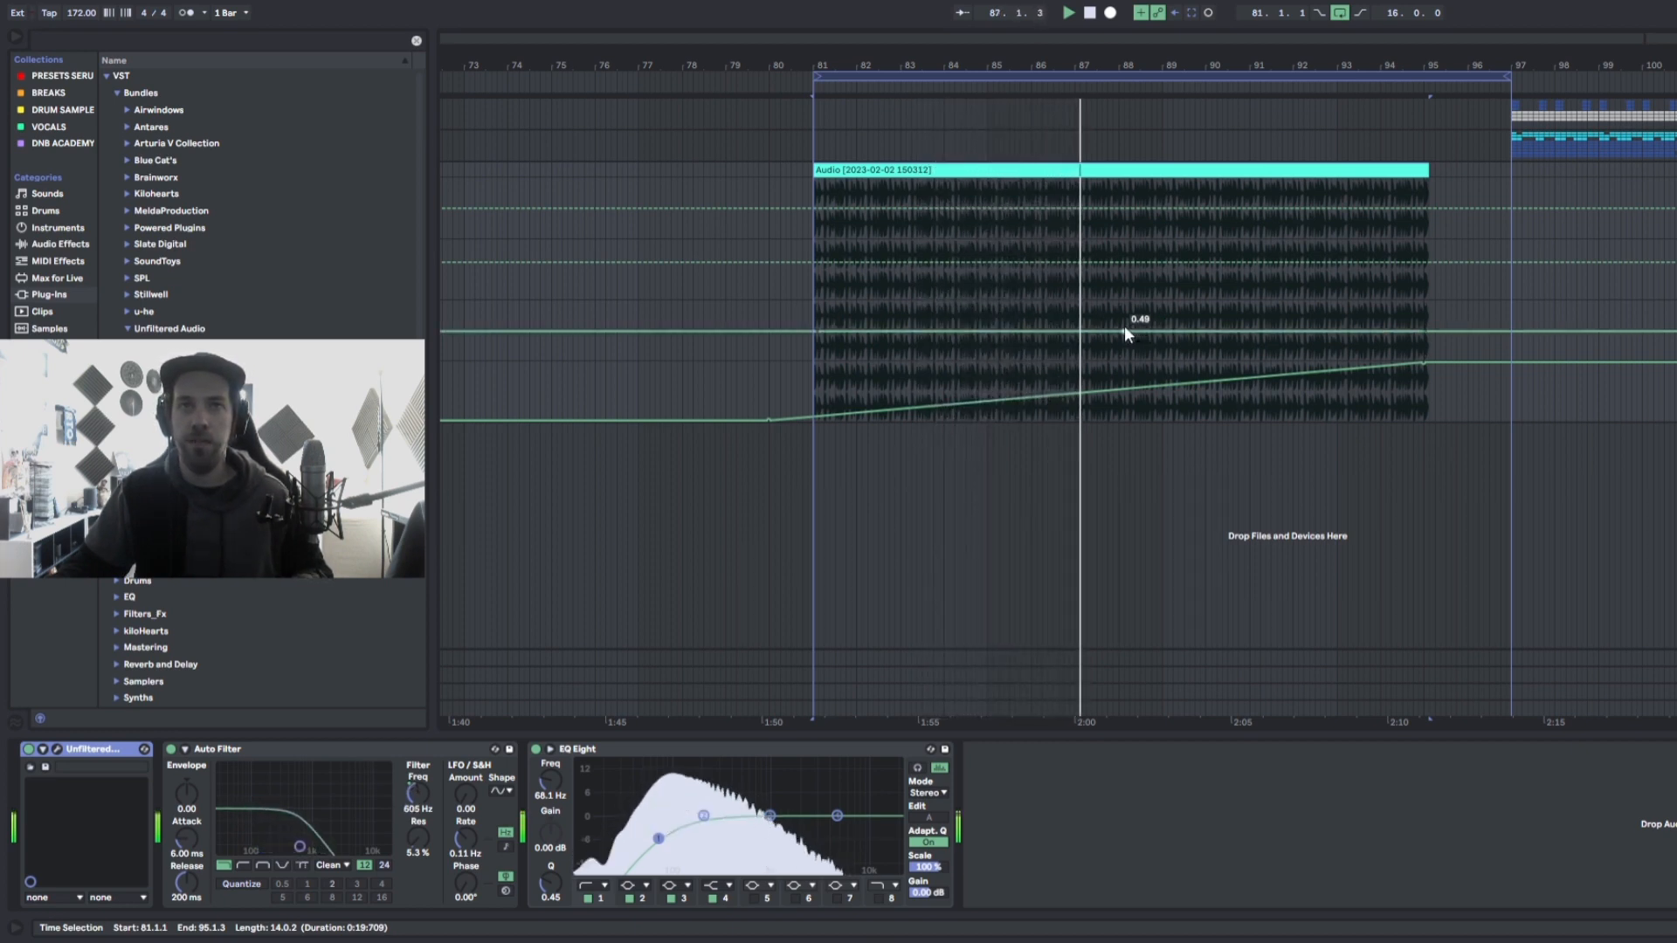
- Automate Dent 2's Bits to fall from about 0.49 near bar 89 to about 0.18 just before bar 95
left_click(1175, 330)
left_click_drag(1281, 331, 1423, 346)
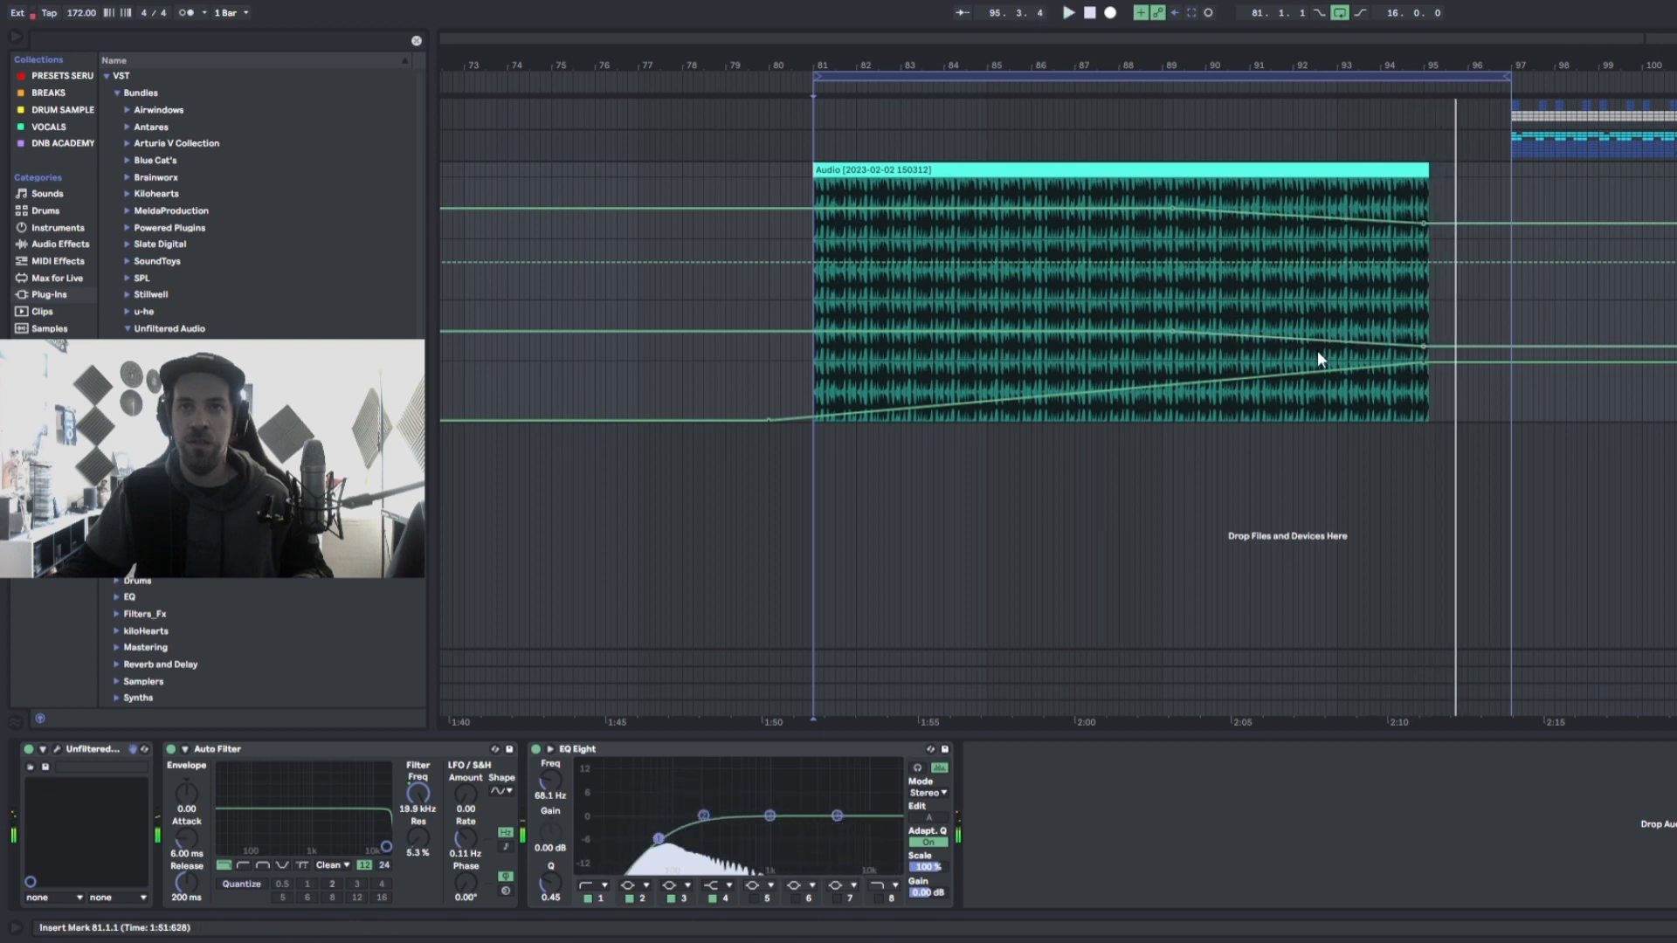
left_click(1272, 329)
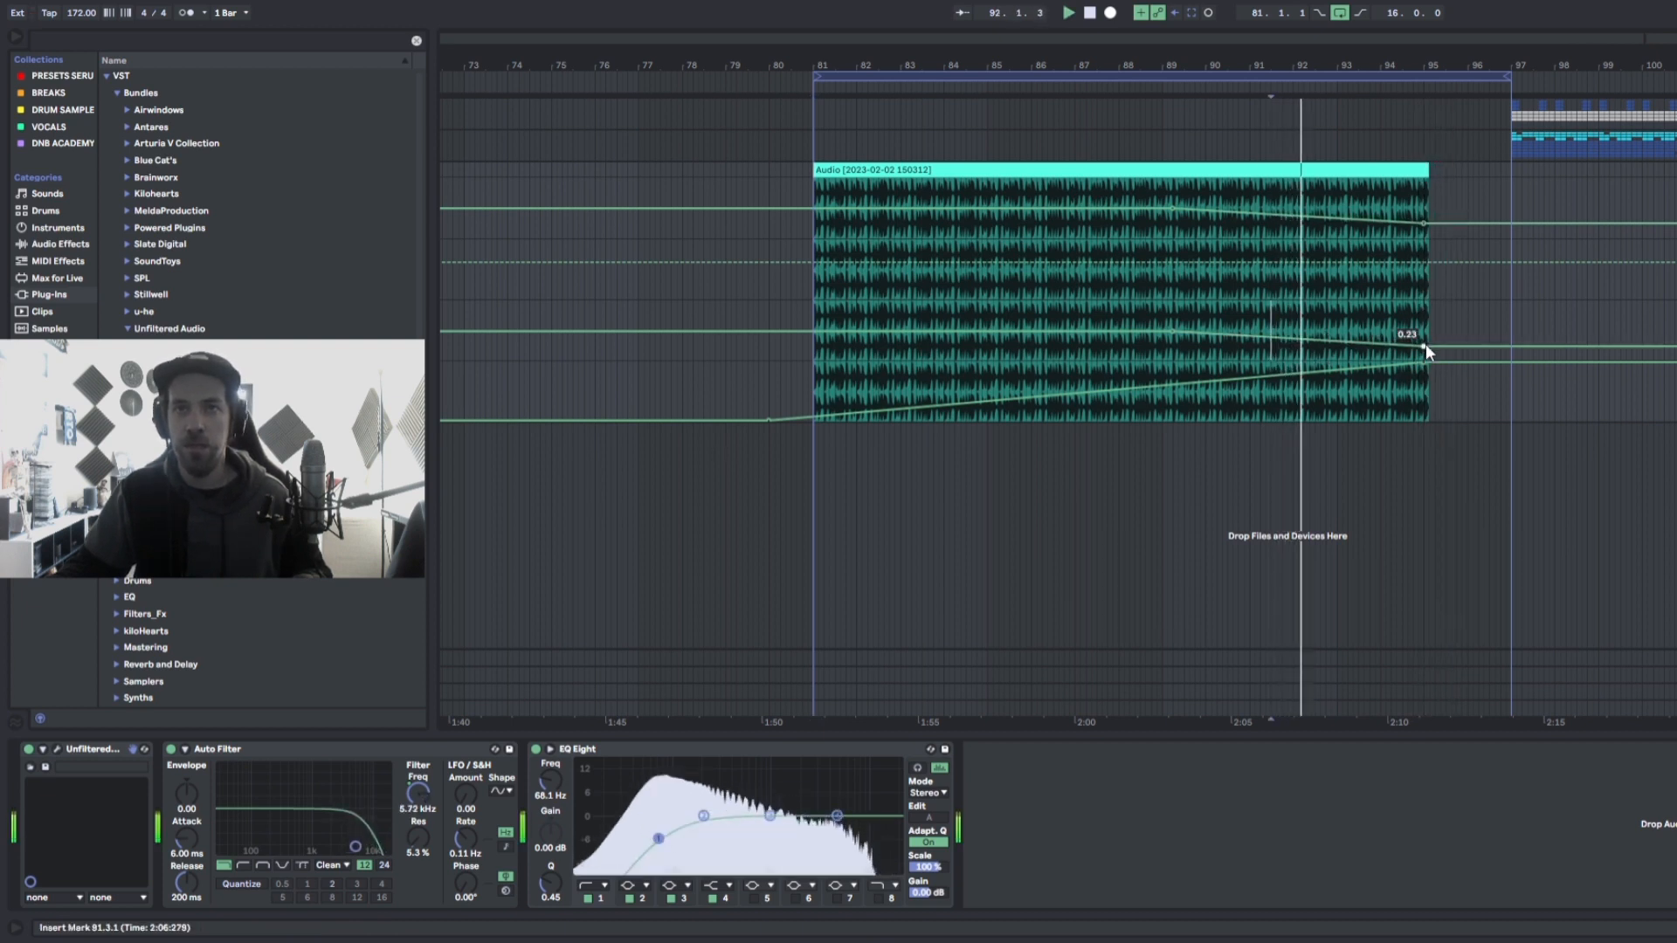
left_click_drag(1423, 347, 1418, 352)
left_click(1394, 320)
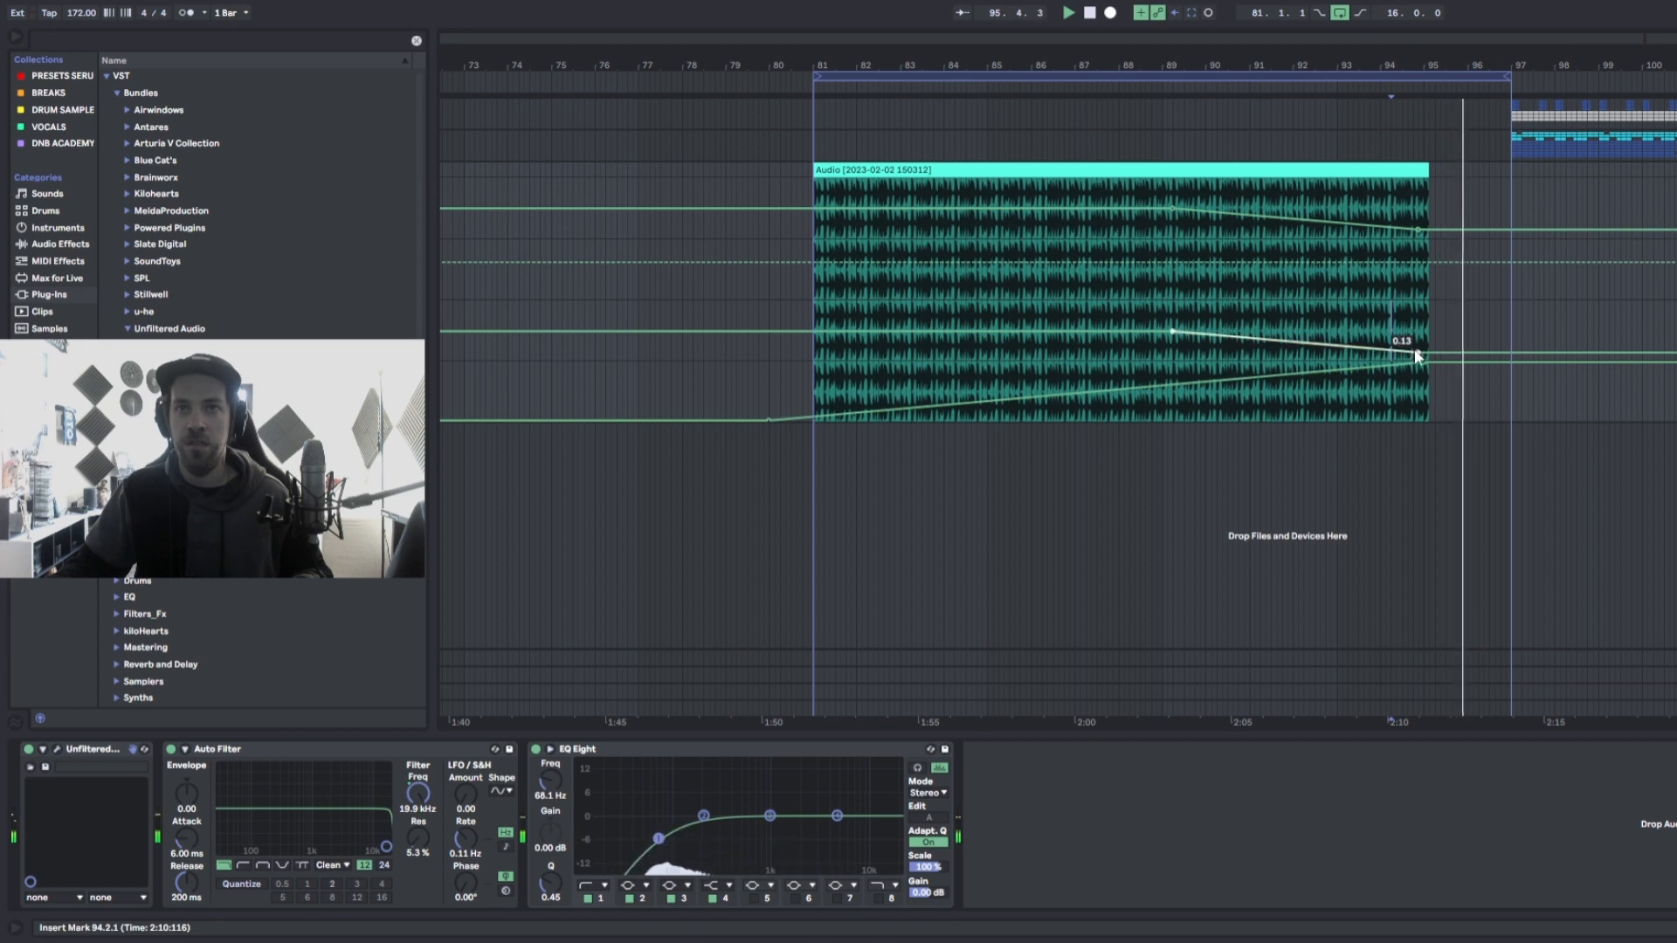
left_click_drag(1415, 351, 1418, 349)
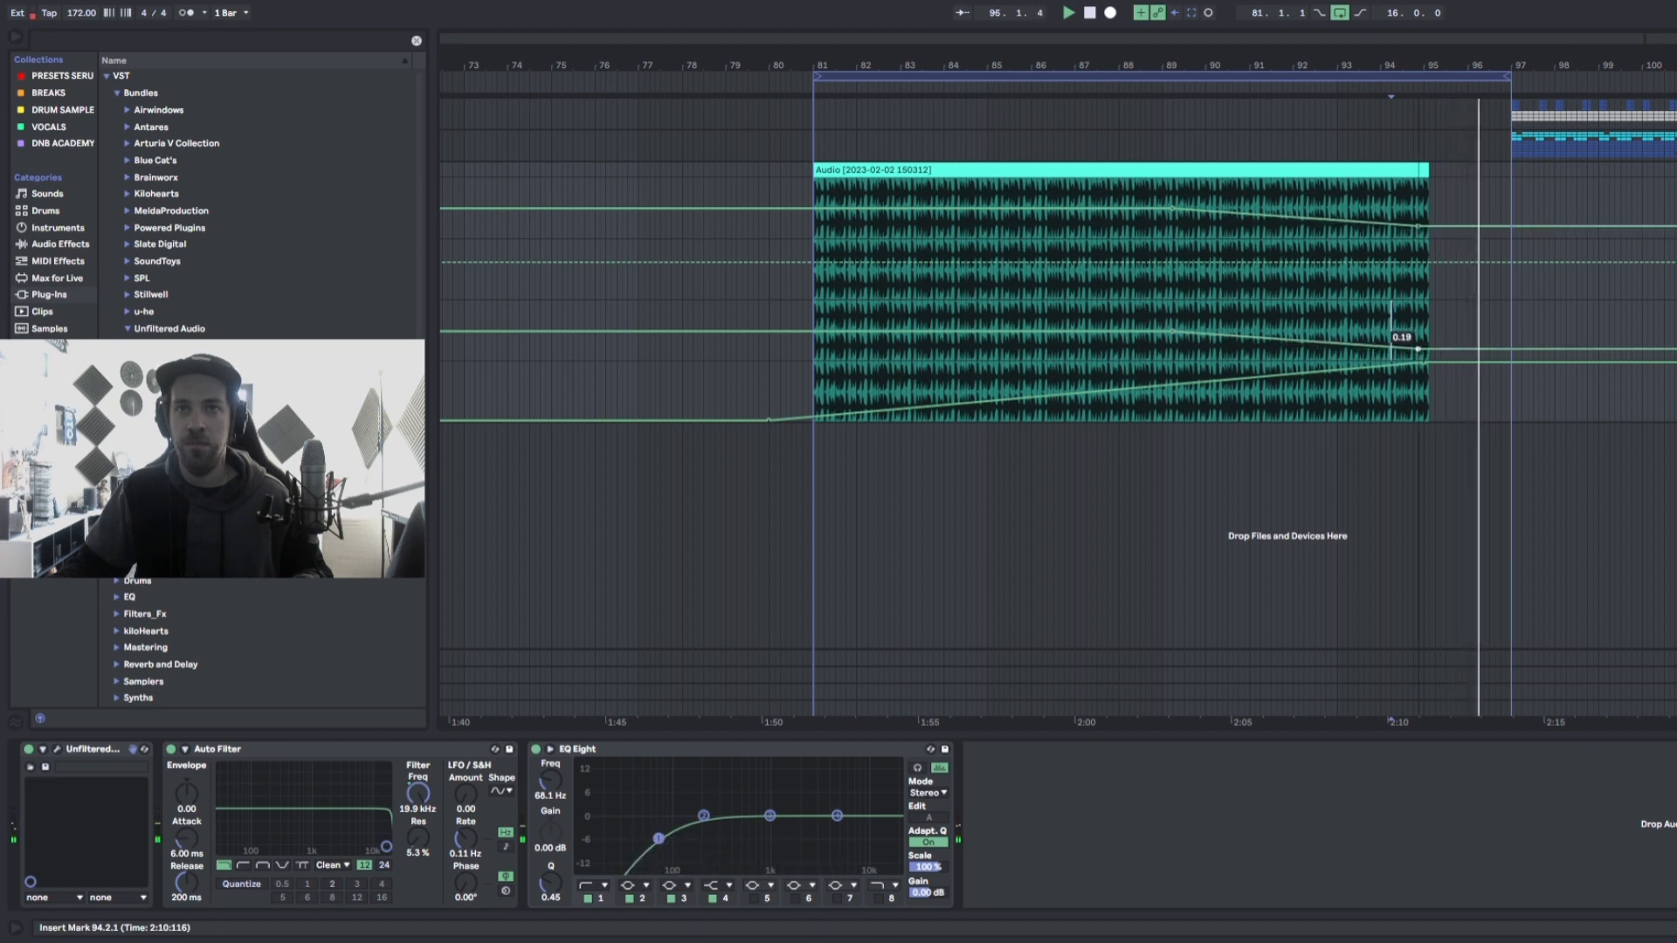
left_click(1144, 314)
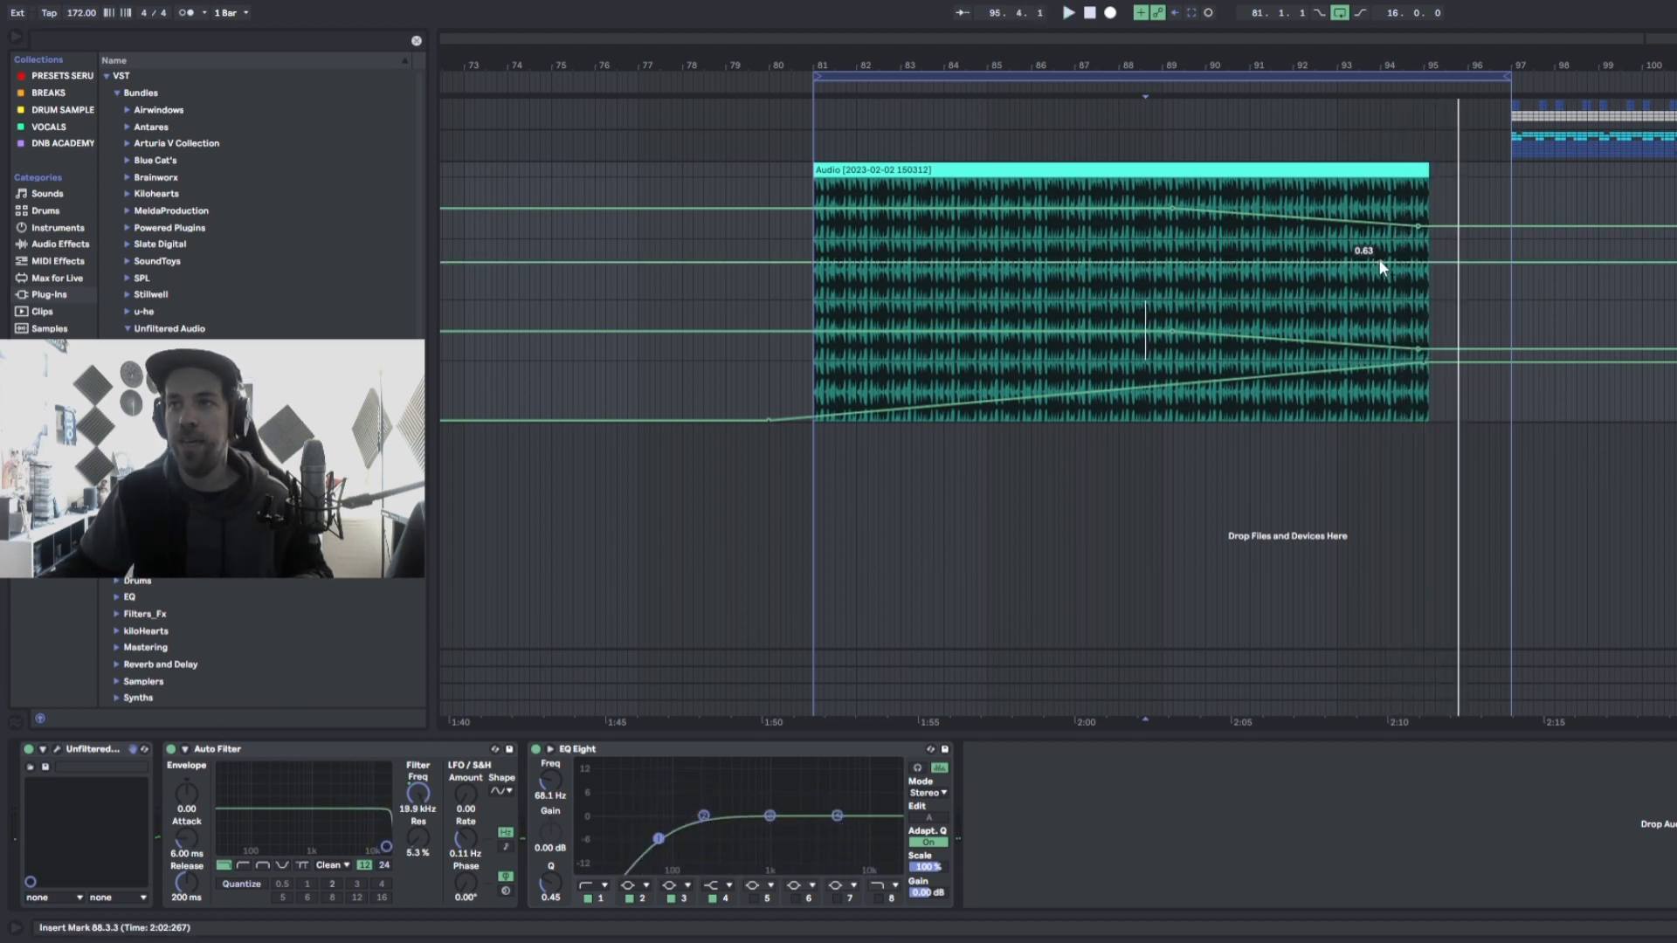
- Automate Dent 2's Cutoff to fall from about 0.63 near bar 89 to about 0.19 by bar 95, checking it in playback
left_click(1165, 263)
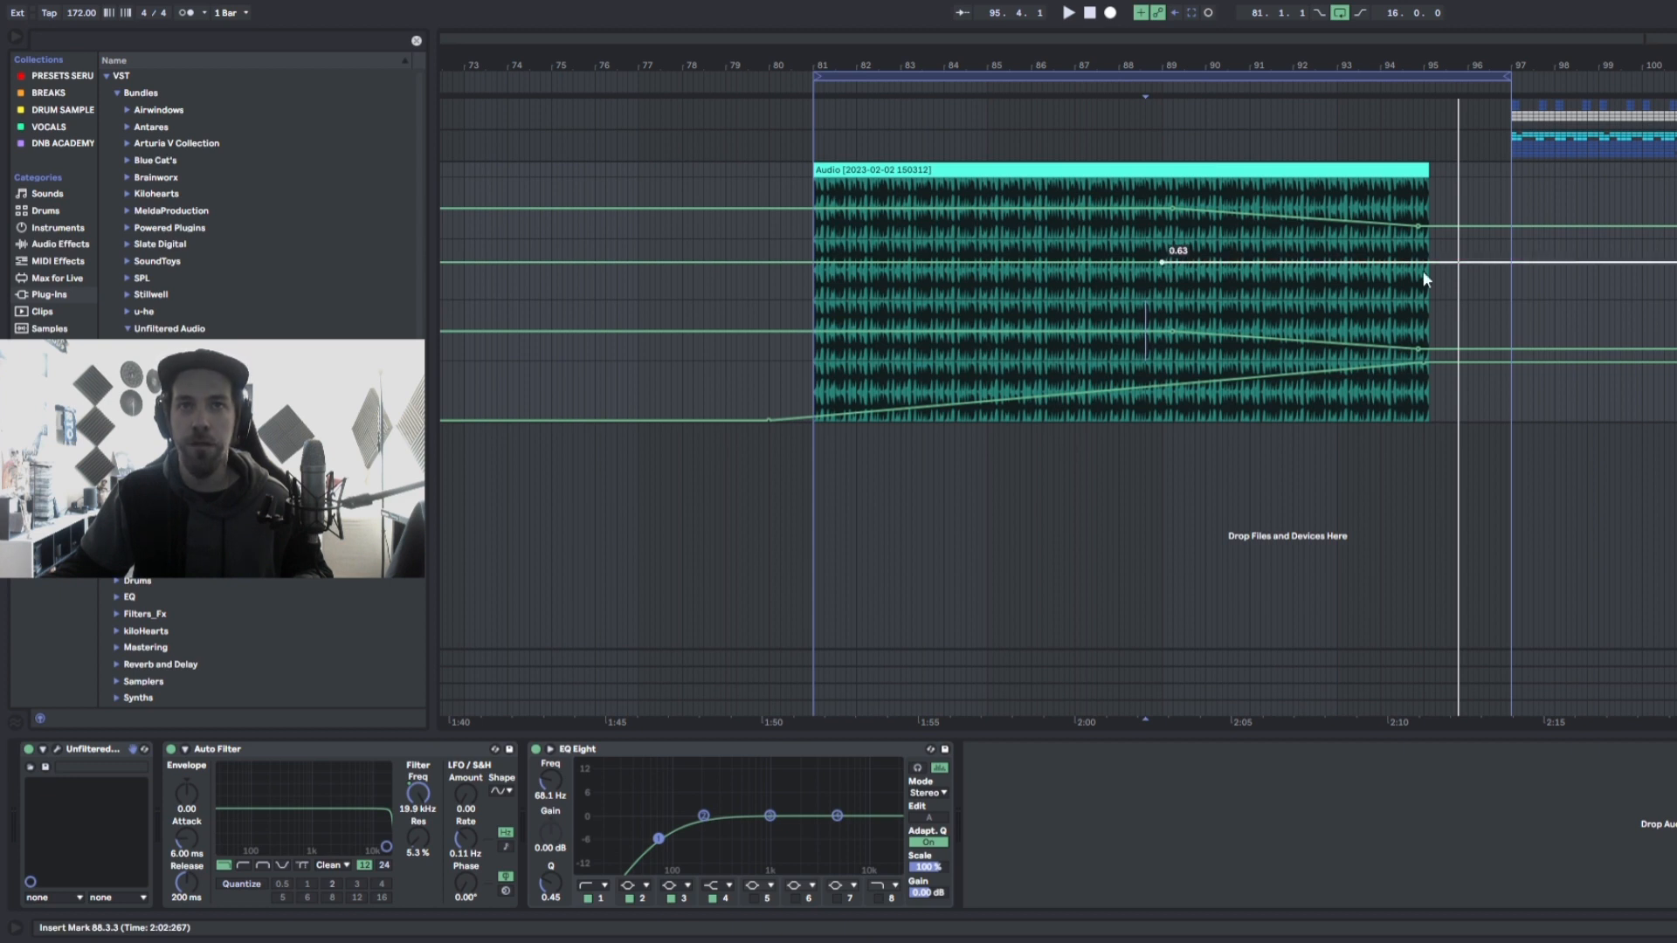
left_click_drag(1423, 265, 1423, 285)
left_click(1160, 281)
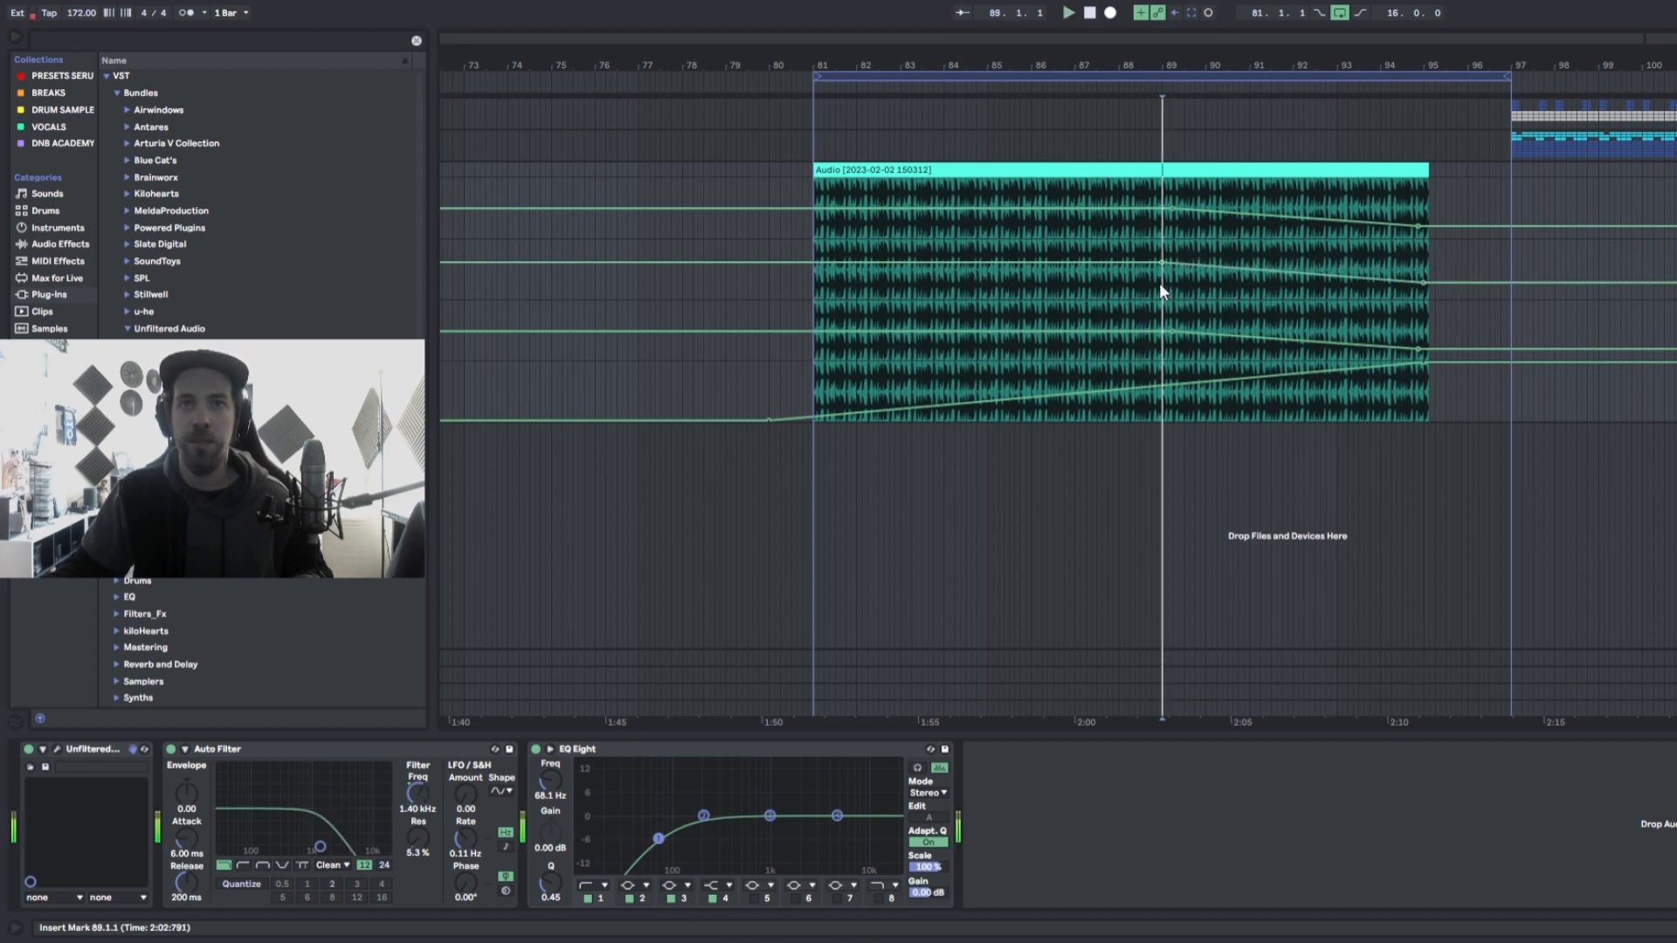
key("space")
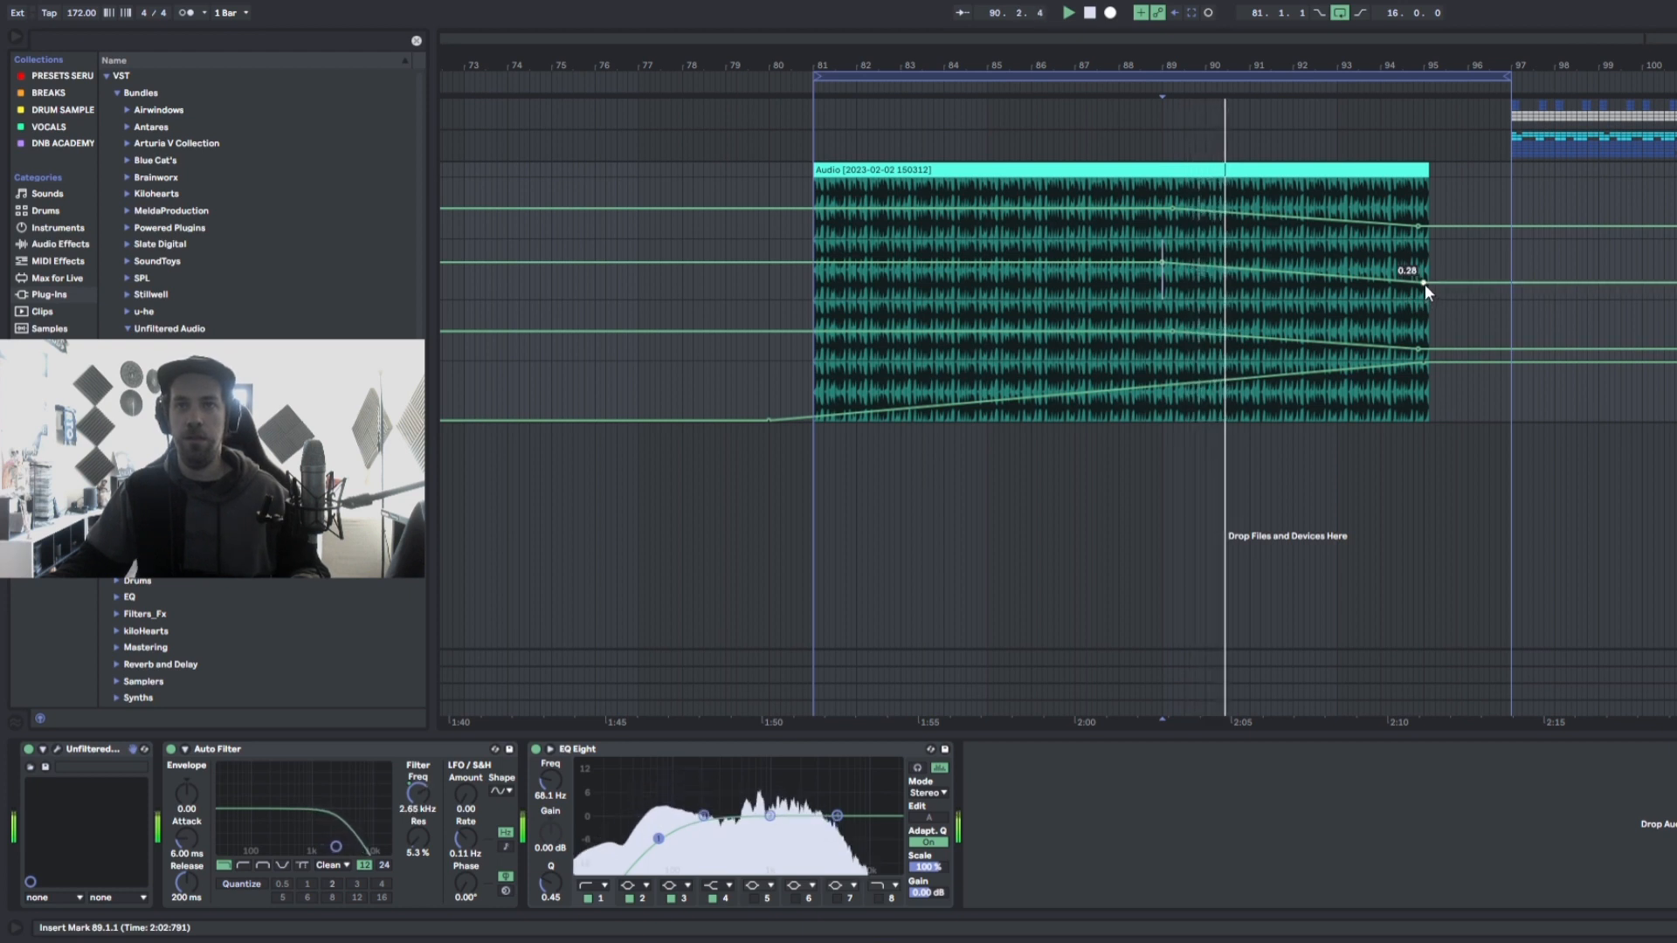
left_click_drag(1424, 284, 1423, 291)
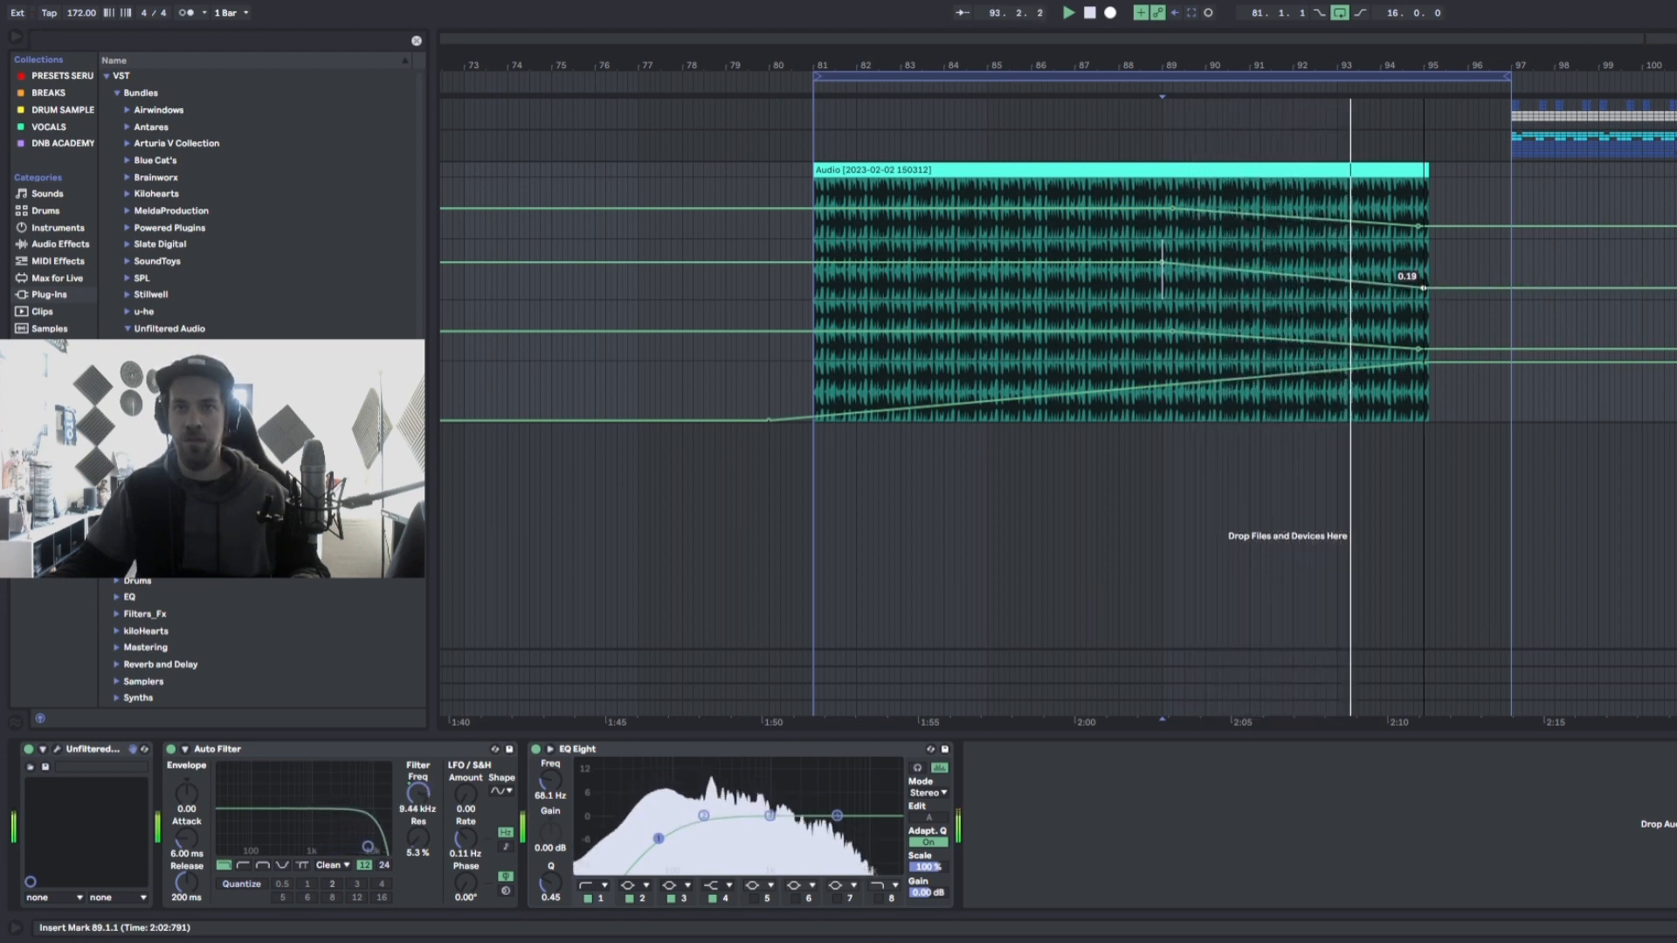
- Reshape the end of the Cutoff automation to dip just after bar 94 and rise to about 0.58 by bar 95
left_click_drag(1424, 291, 1423, 249)
key("space")
left_click(1385, 255)
key("space")
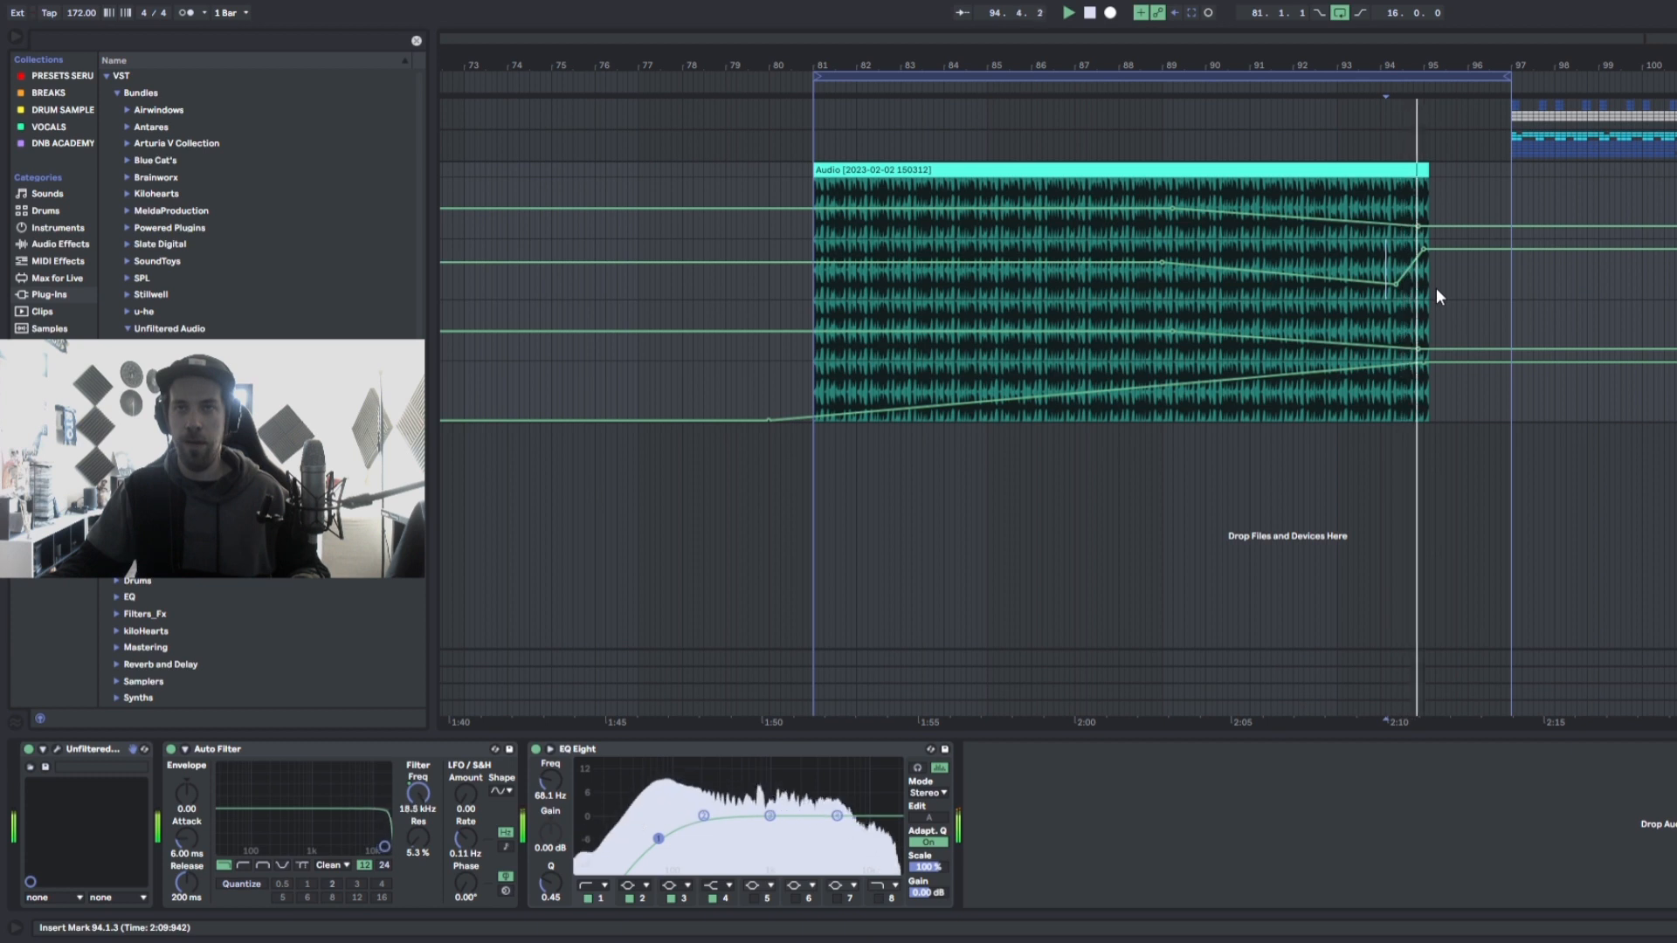
left_click_drag(1423, 250, 1424, 266)
key("space")
left_click(1394, 255)
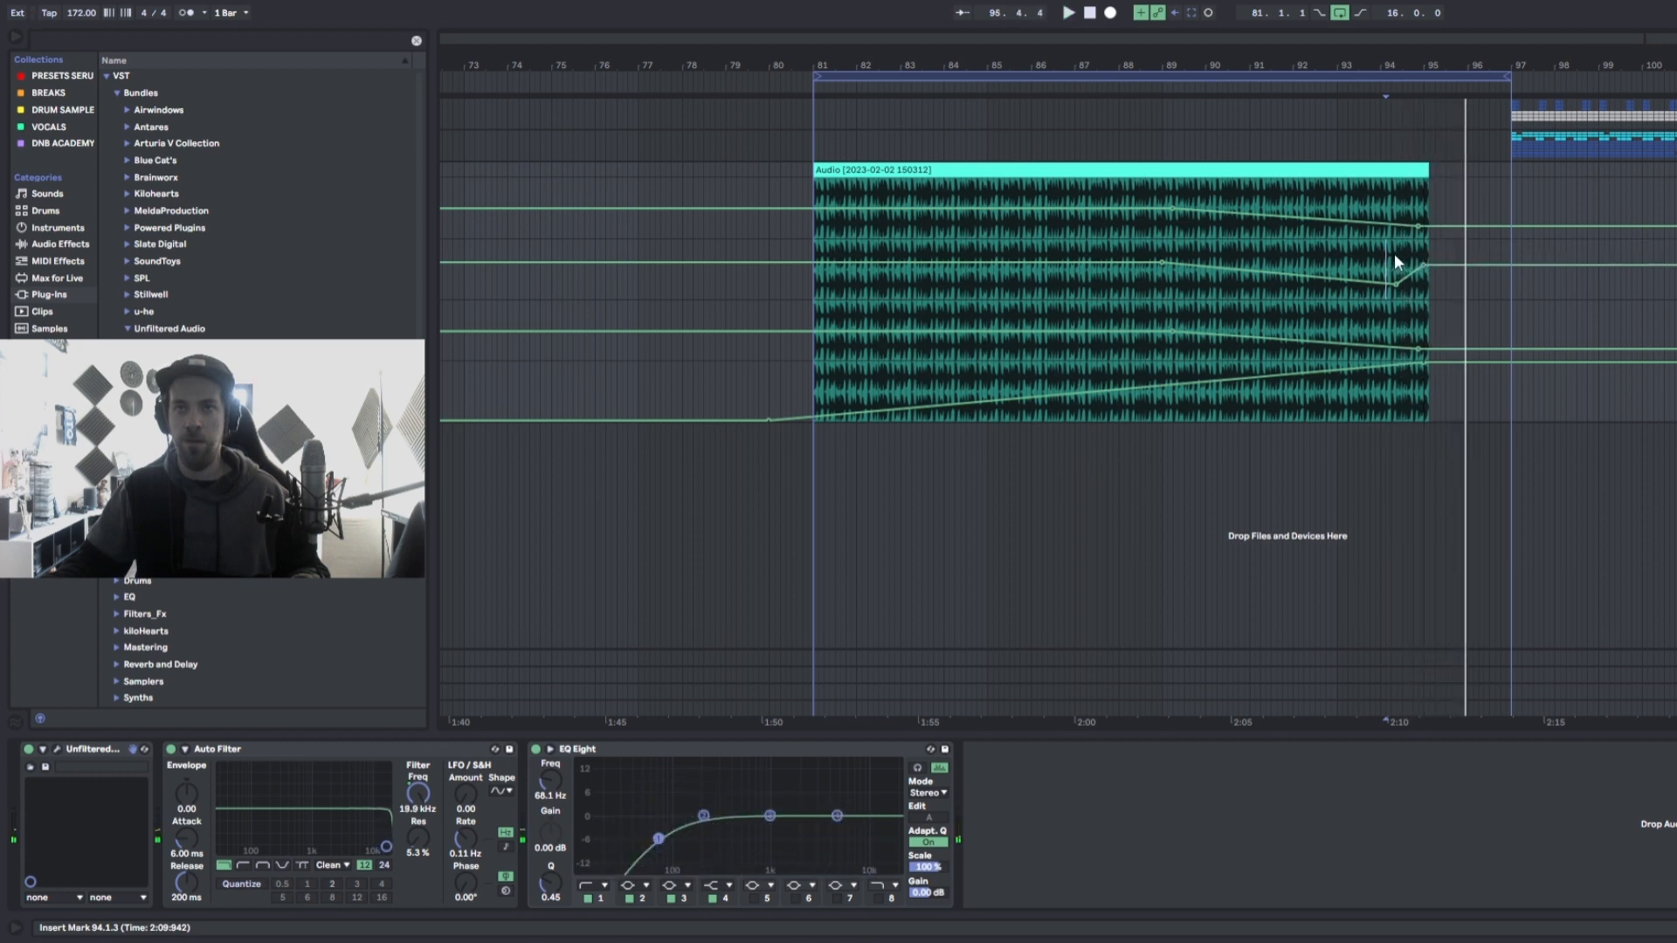
key("space")
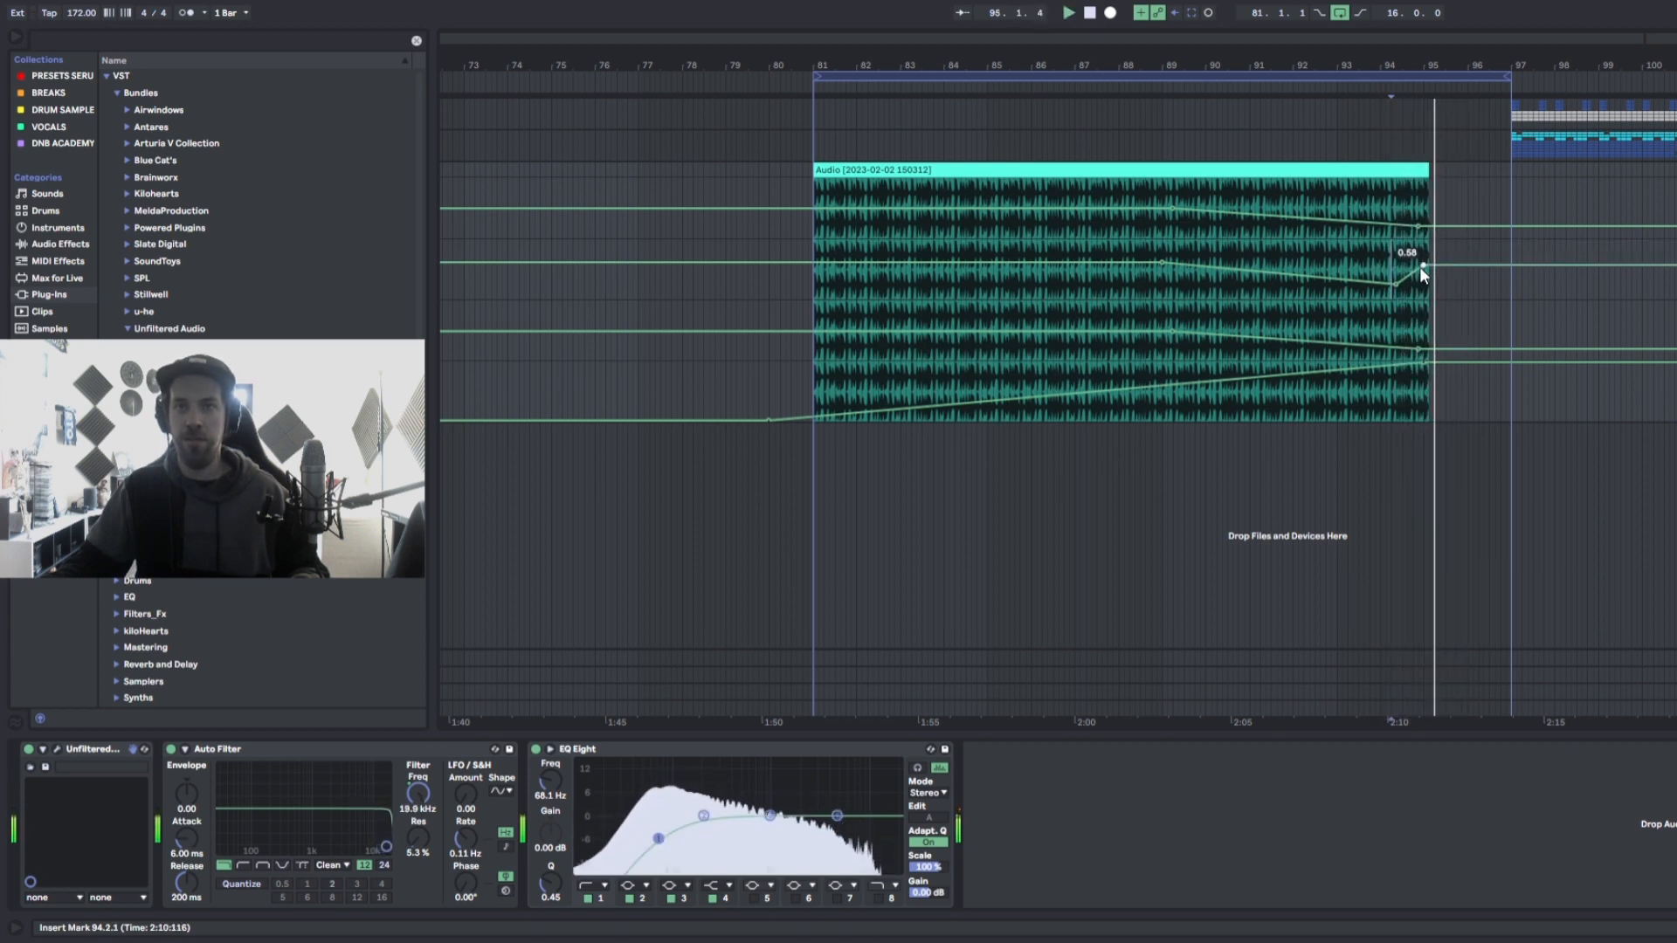
left_click(1423, 264)
key("ctrl+z")
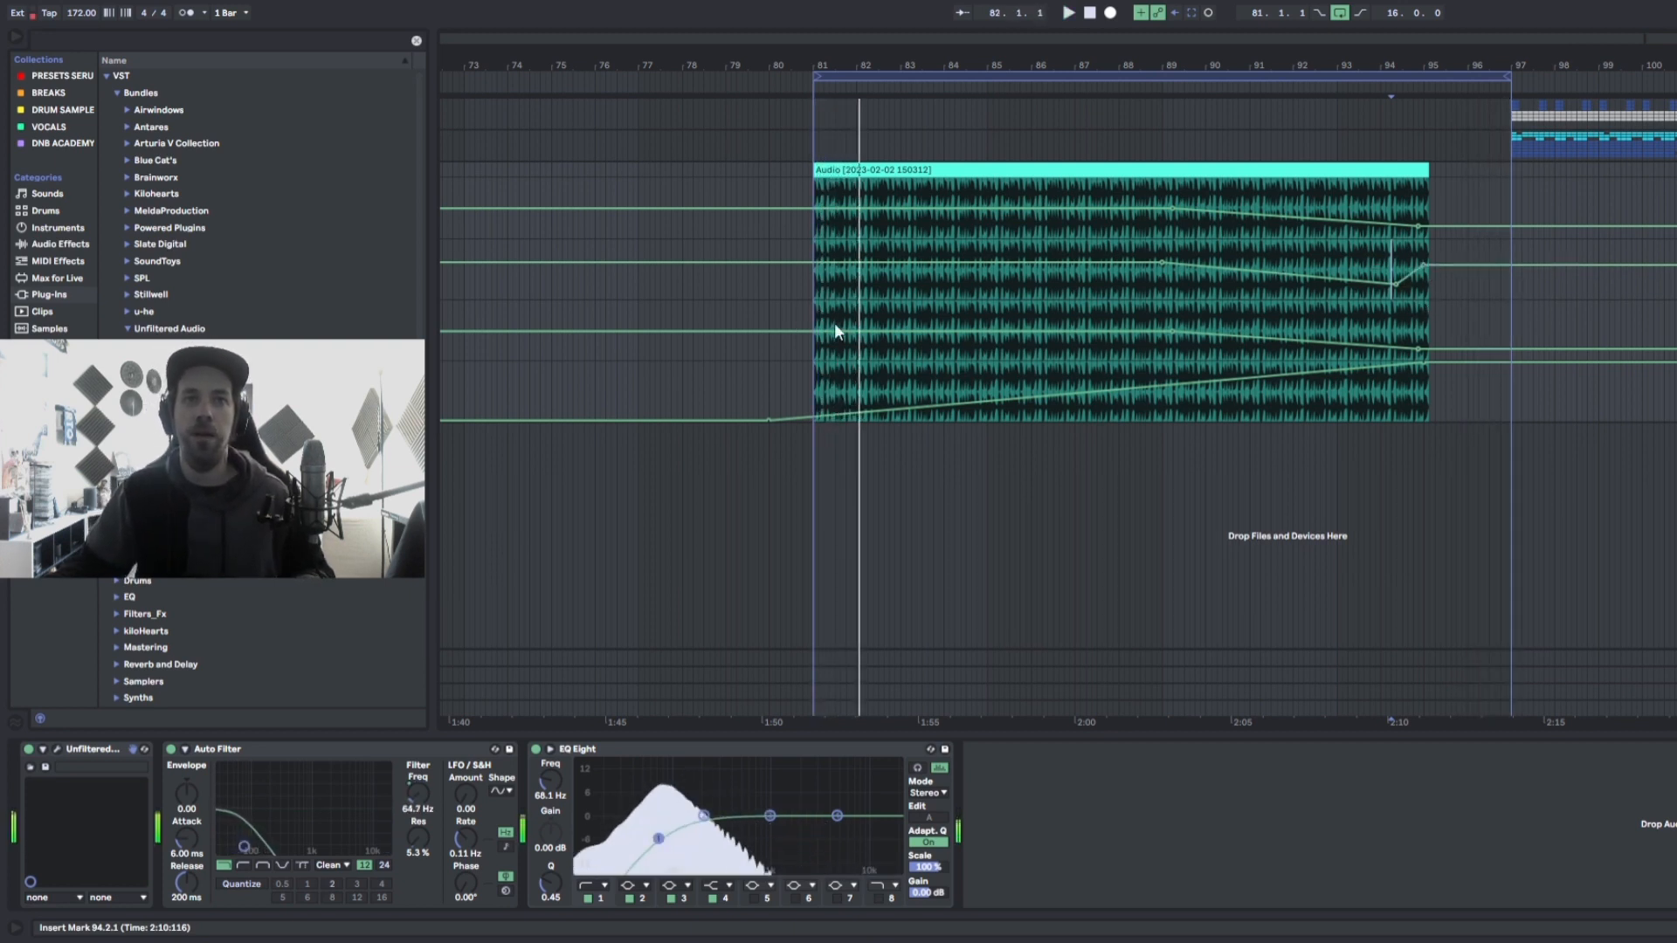
- Examine the start of the loop at bar 81 up close and repeatedly play its opening drum hits
left_click(286, 754)
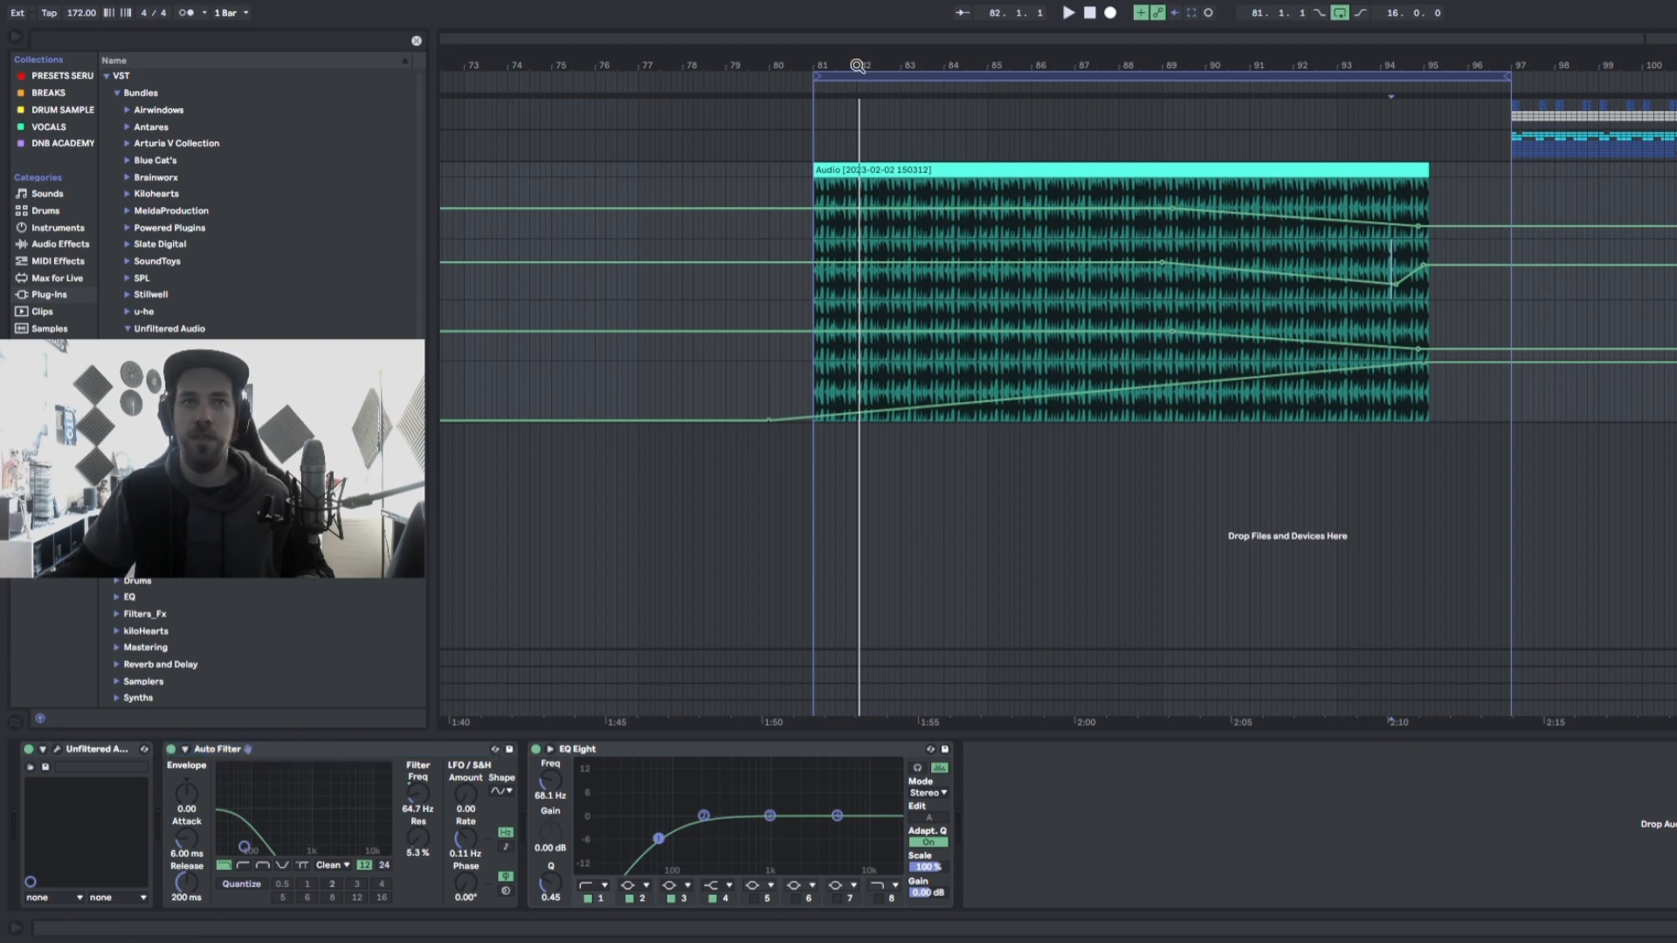
left_click_drag(1415, 37, 1378, 43)
left_click(811, 173)
key("space")
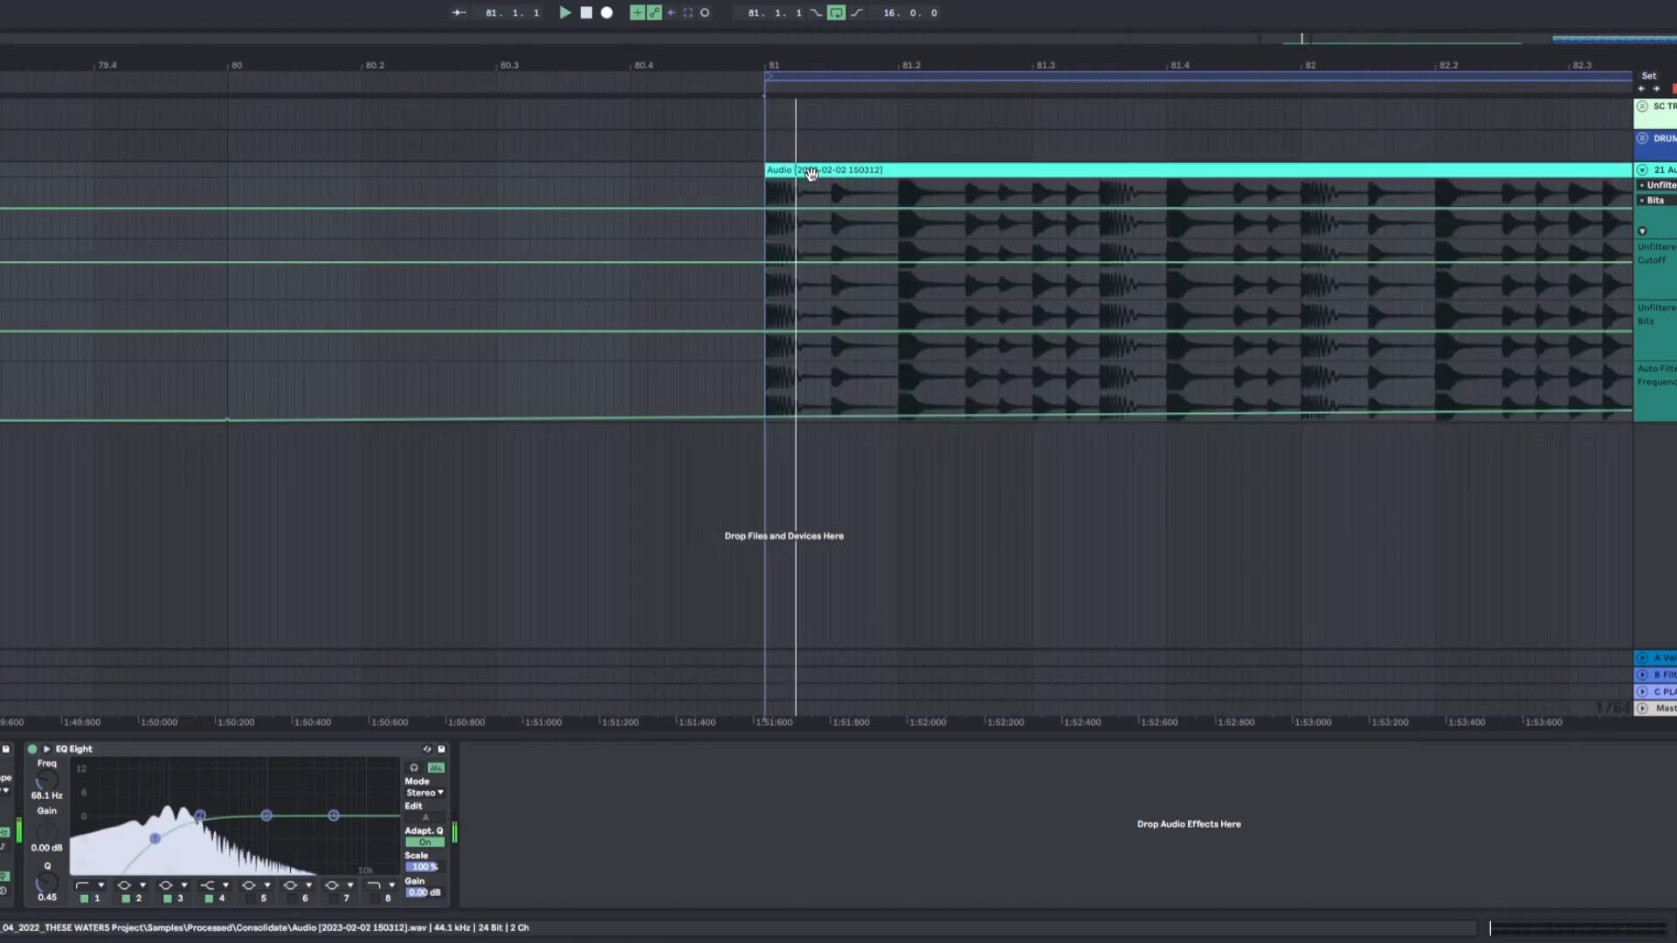
key("space")
key("space")
key("space")
key("space")
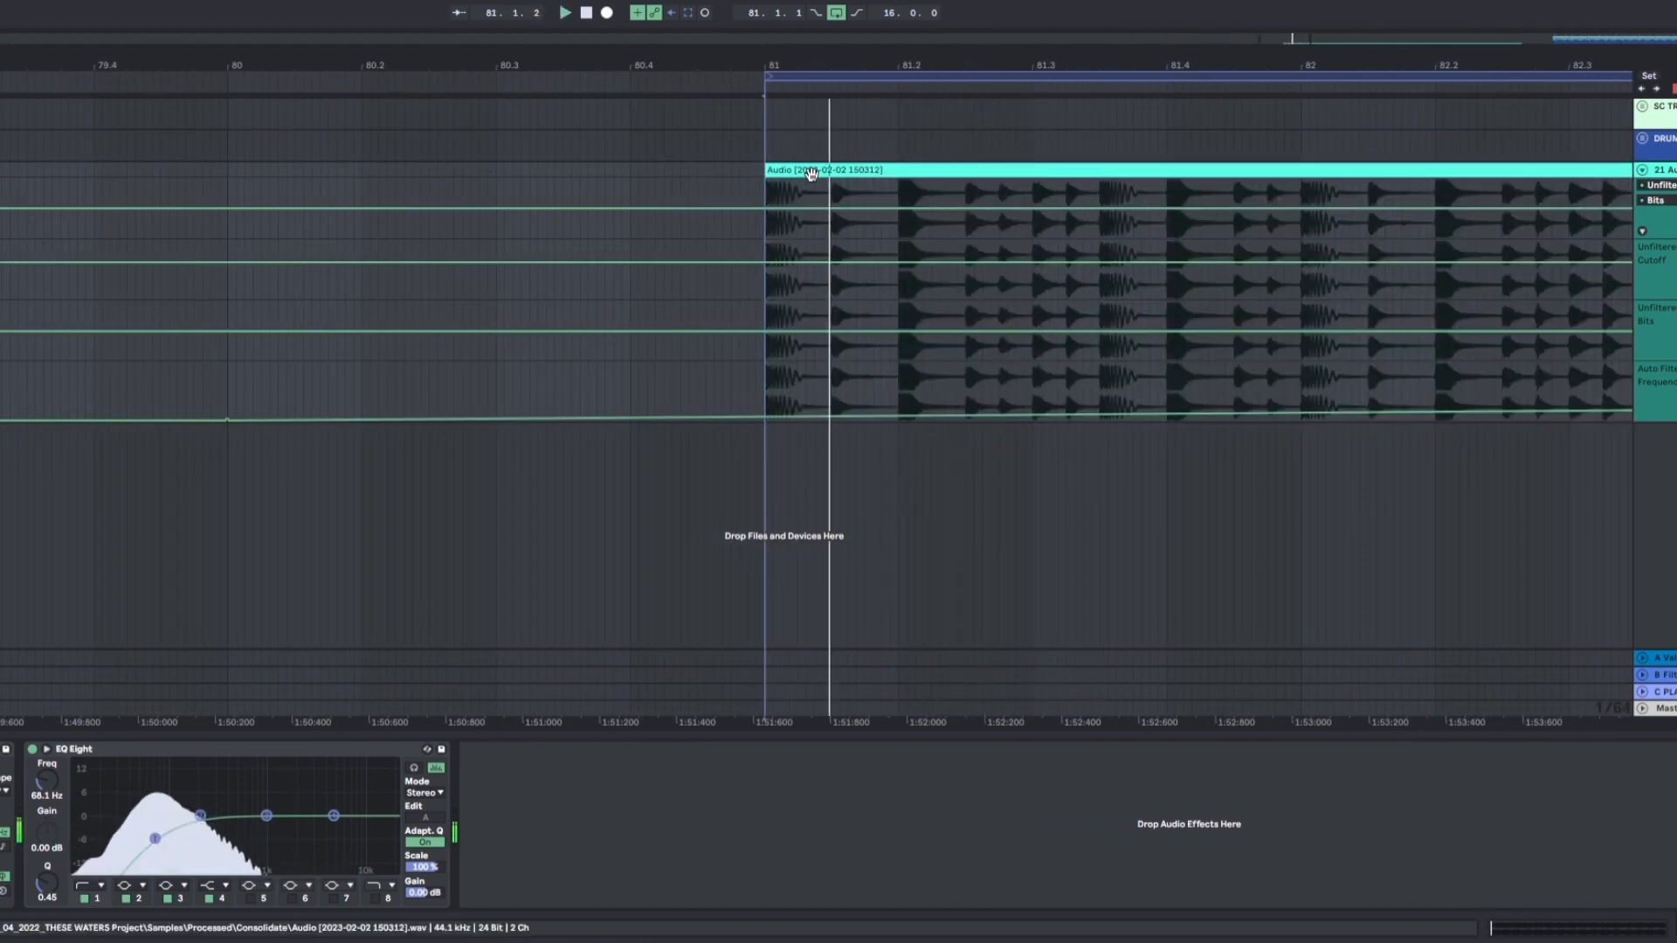
key("space")
key("space")
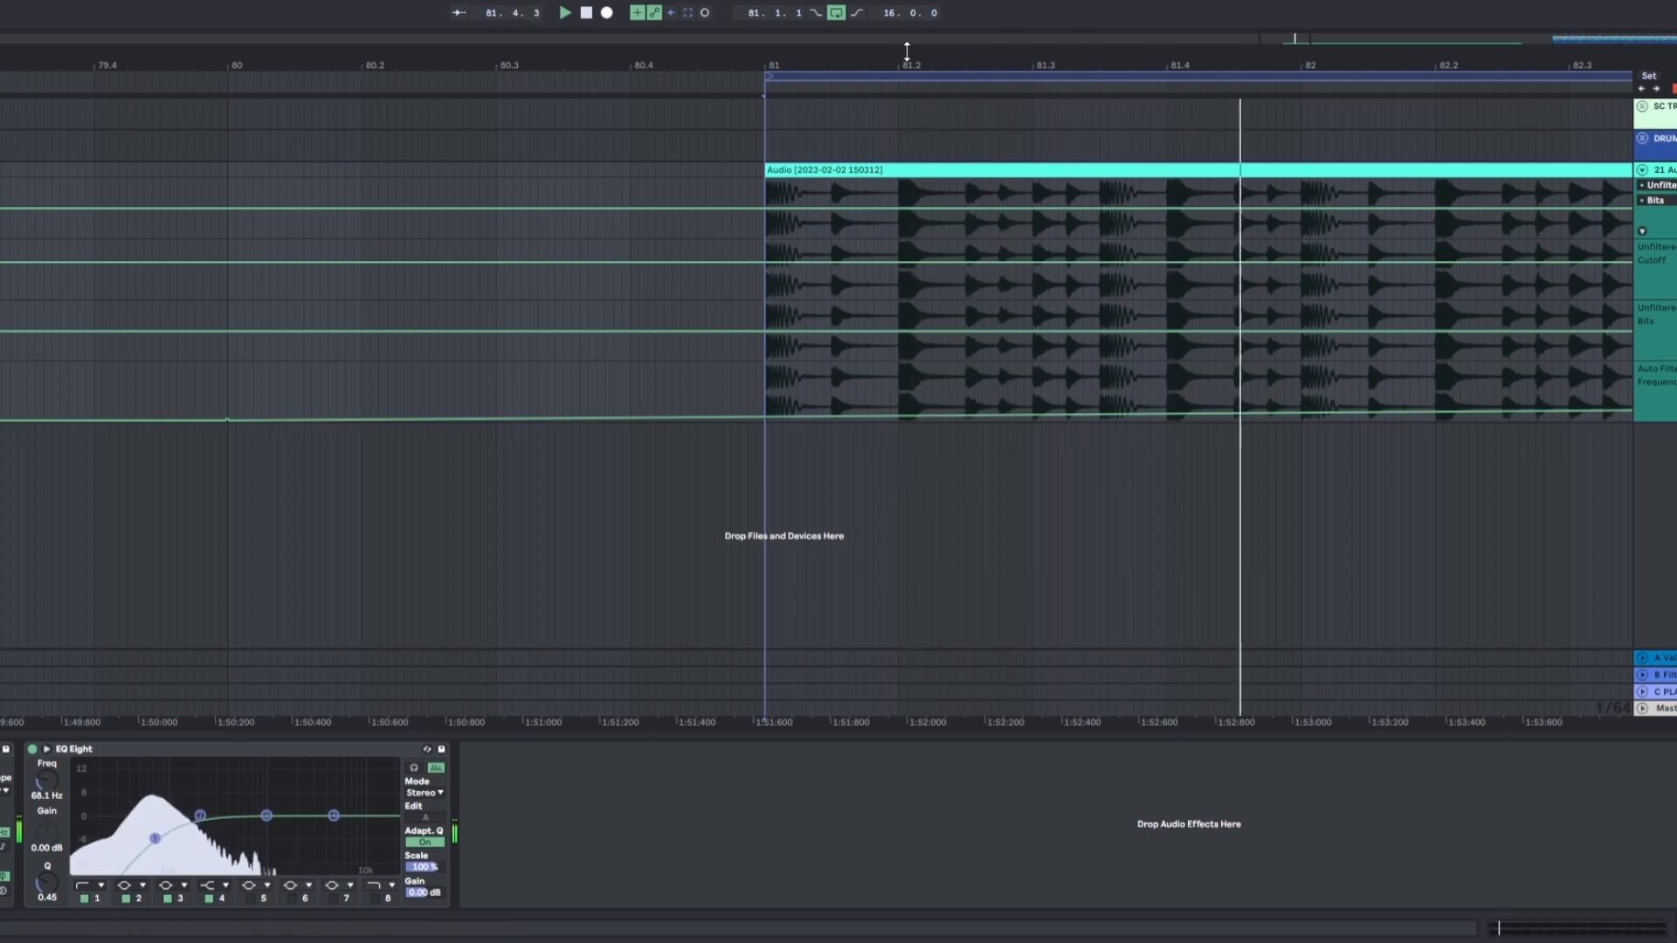
left_click_drag(1302, 42, 1302, 3)
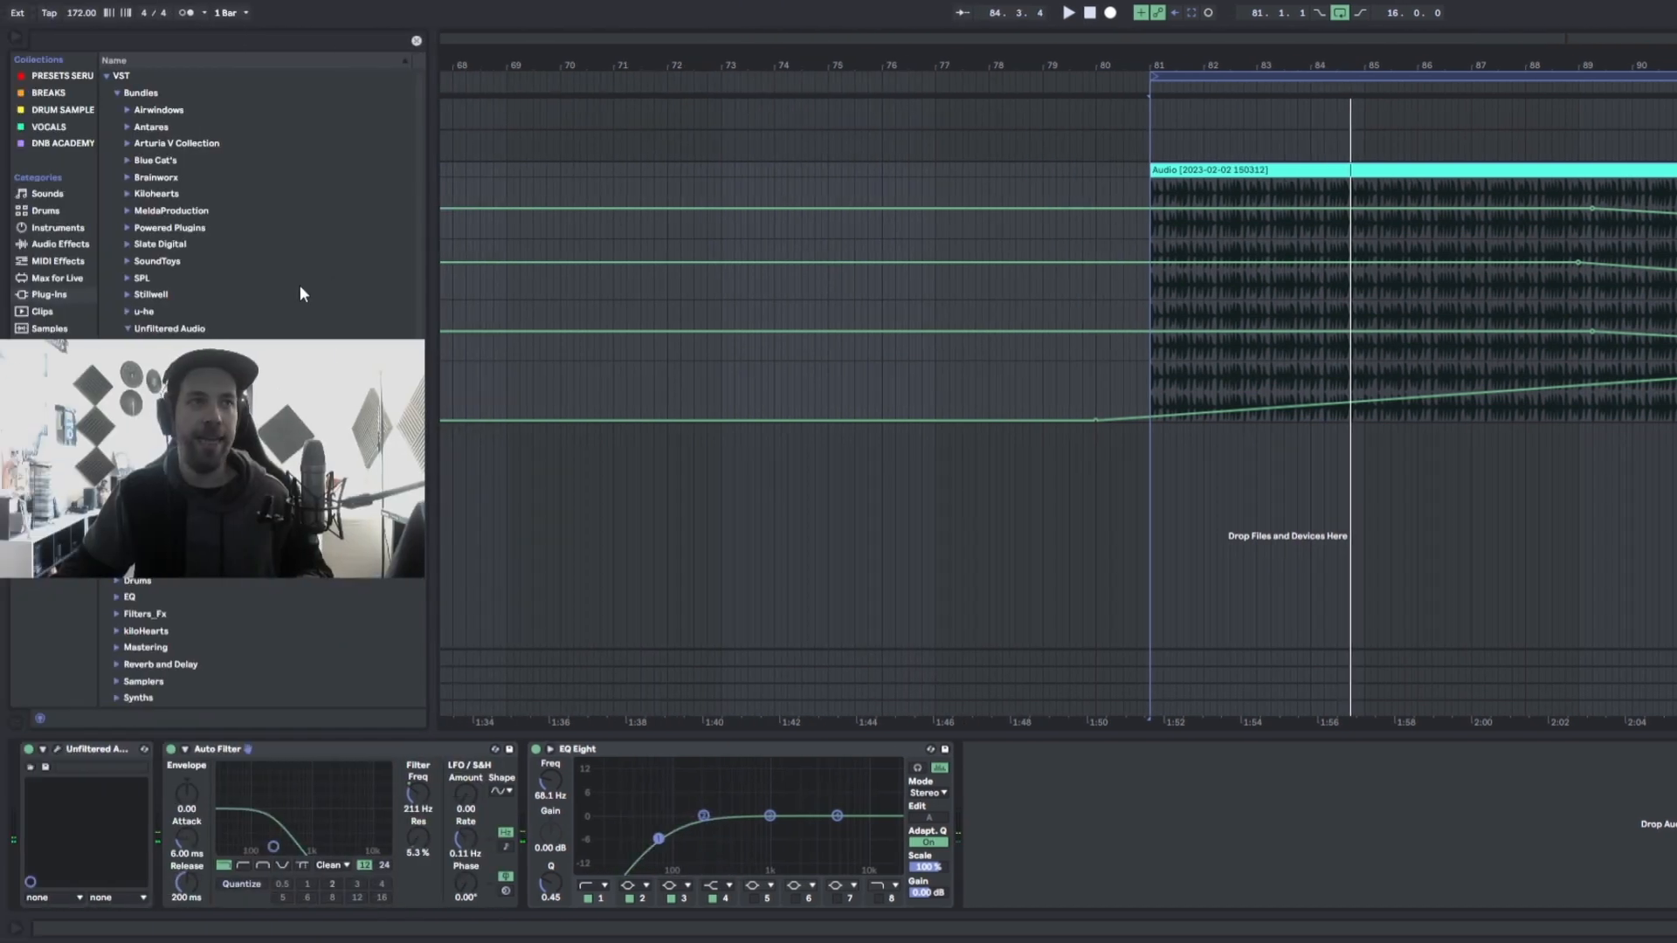
- Search the plug-ins for "reverb" and "val", and add ValhallaRoom after EQ Eight on the resampled track
left_click(86, 46)
type("re")
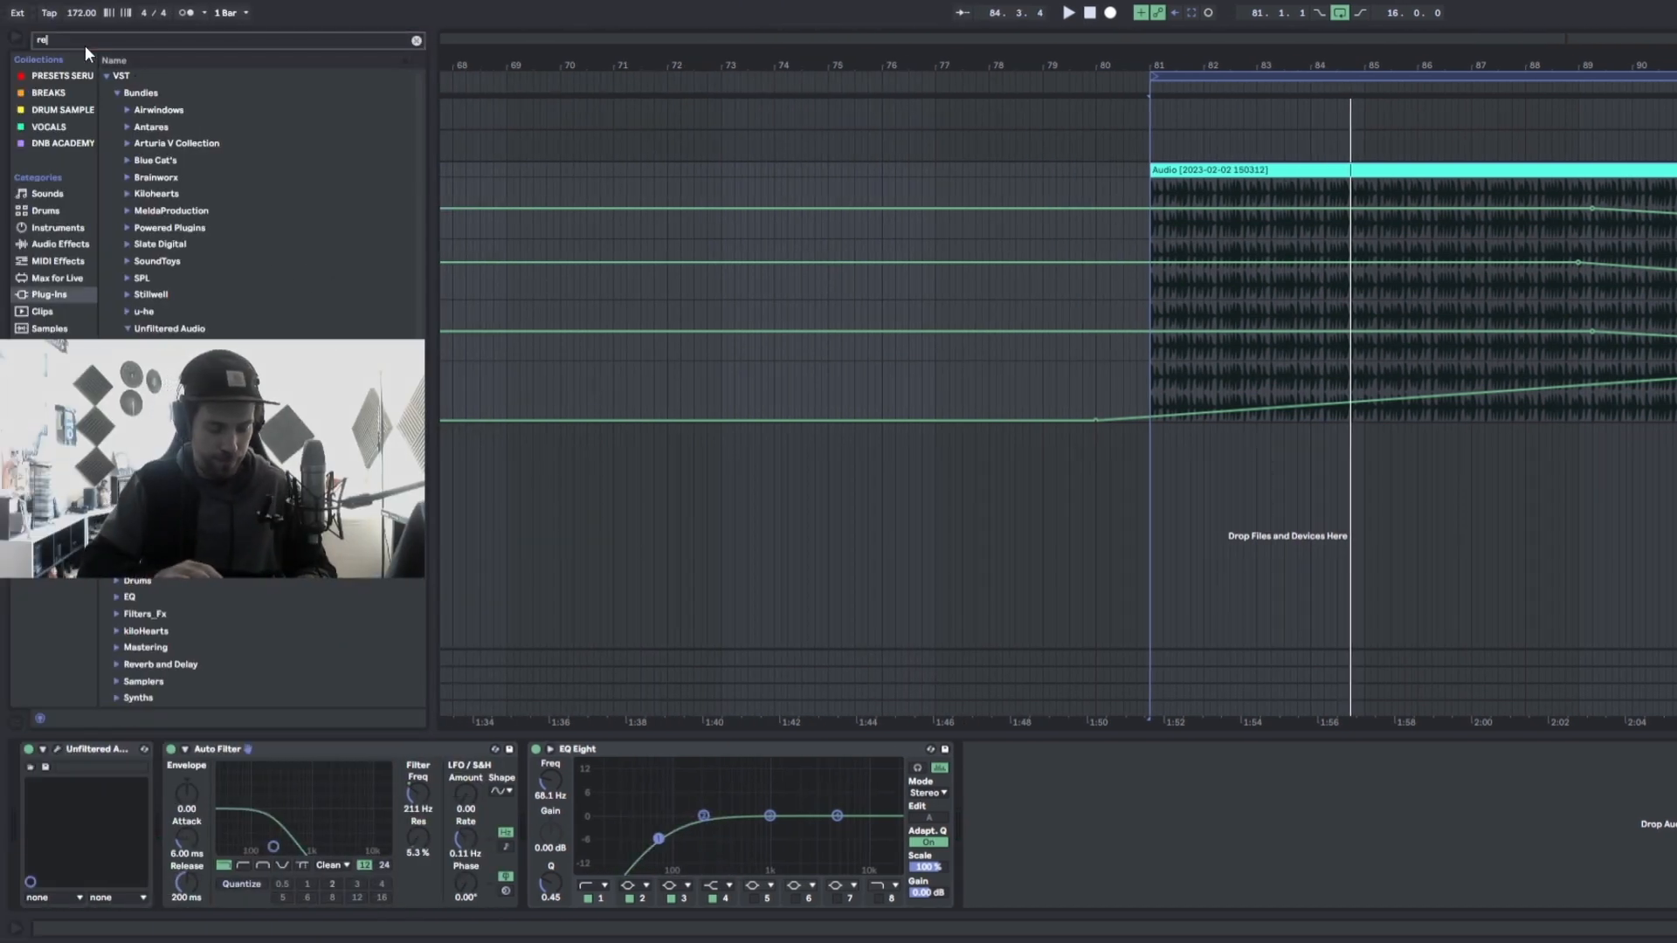
type("verb")
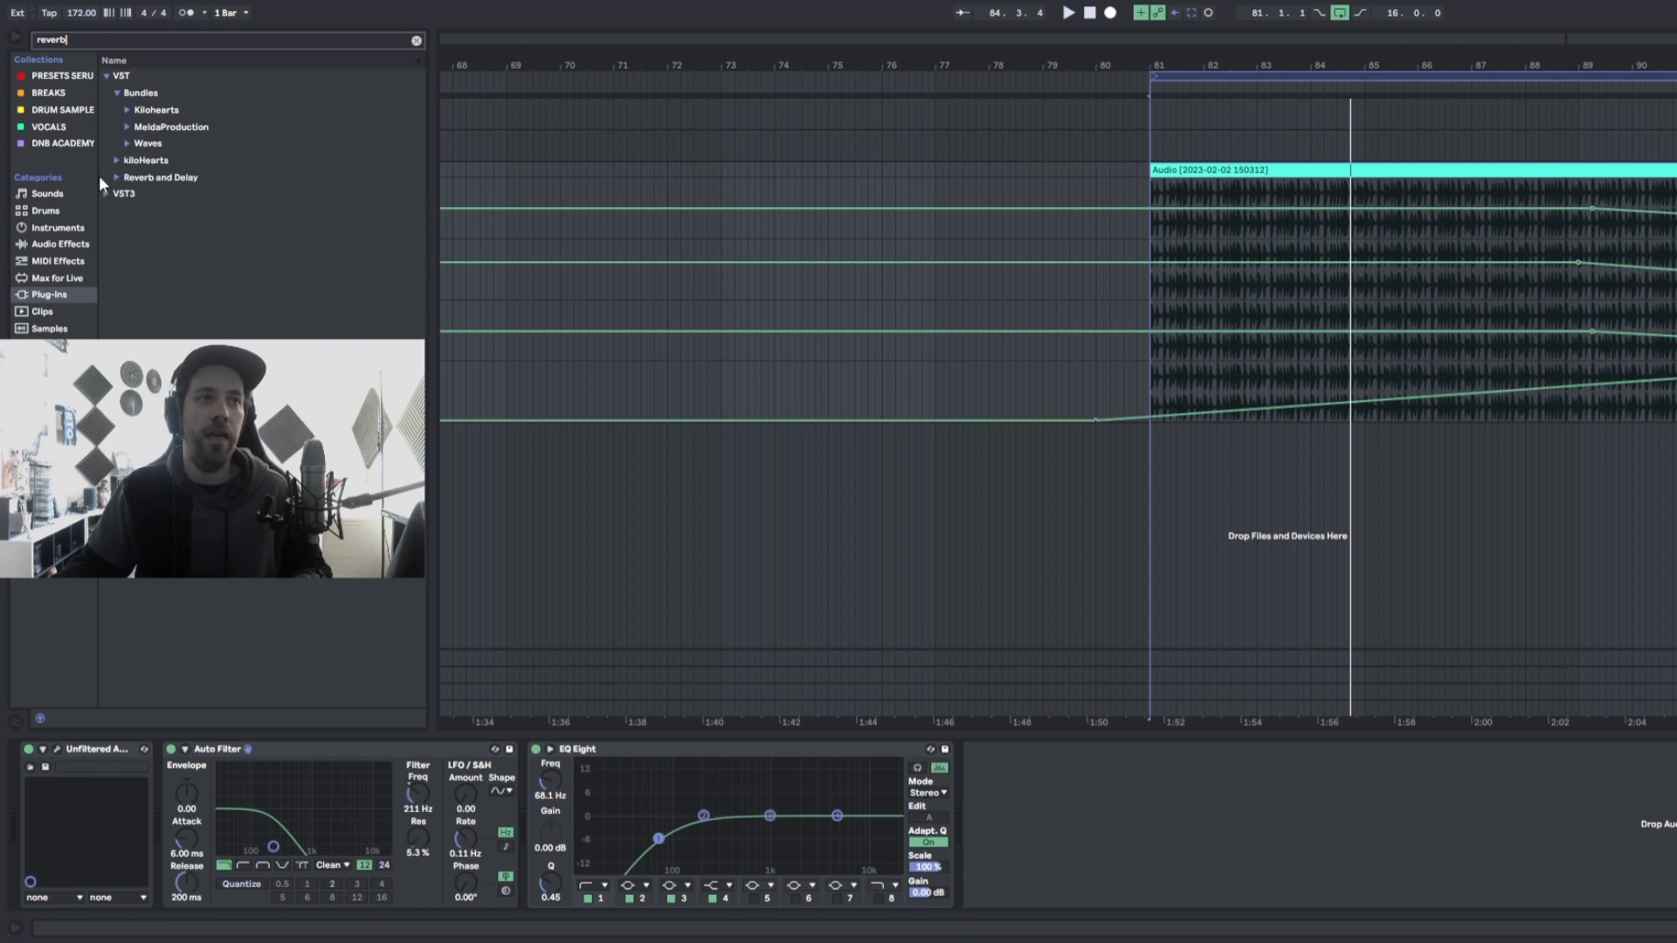
left_click(56, 296)
left_click_drag(75, 42, 9, 33)
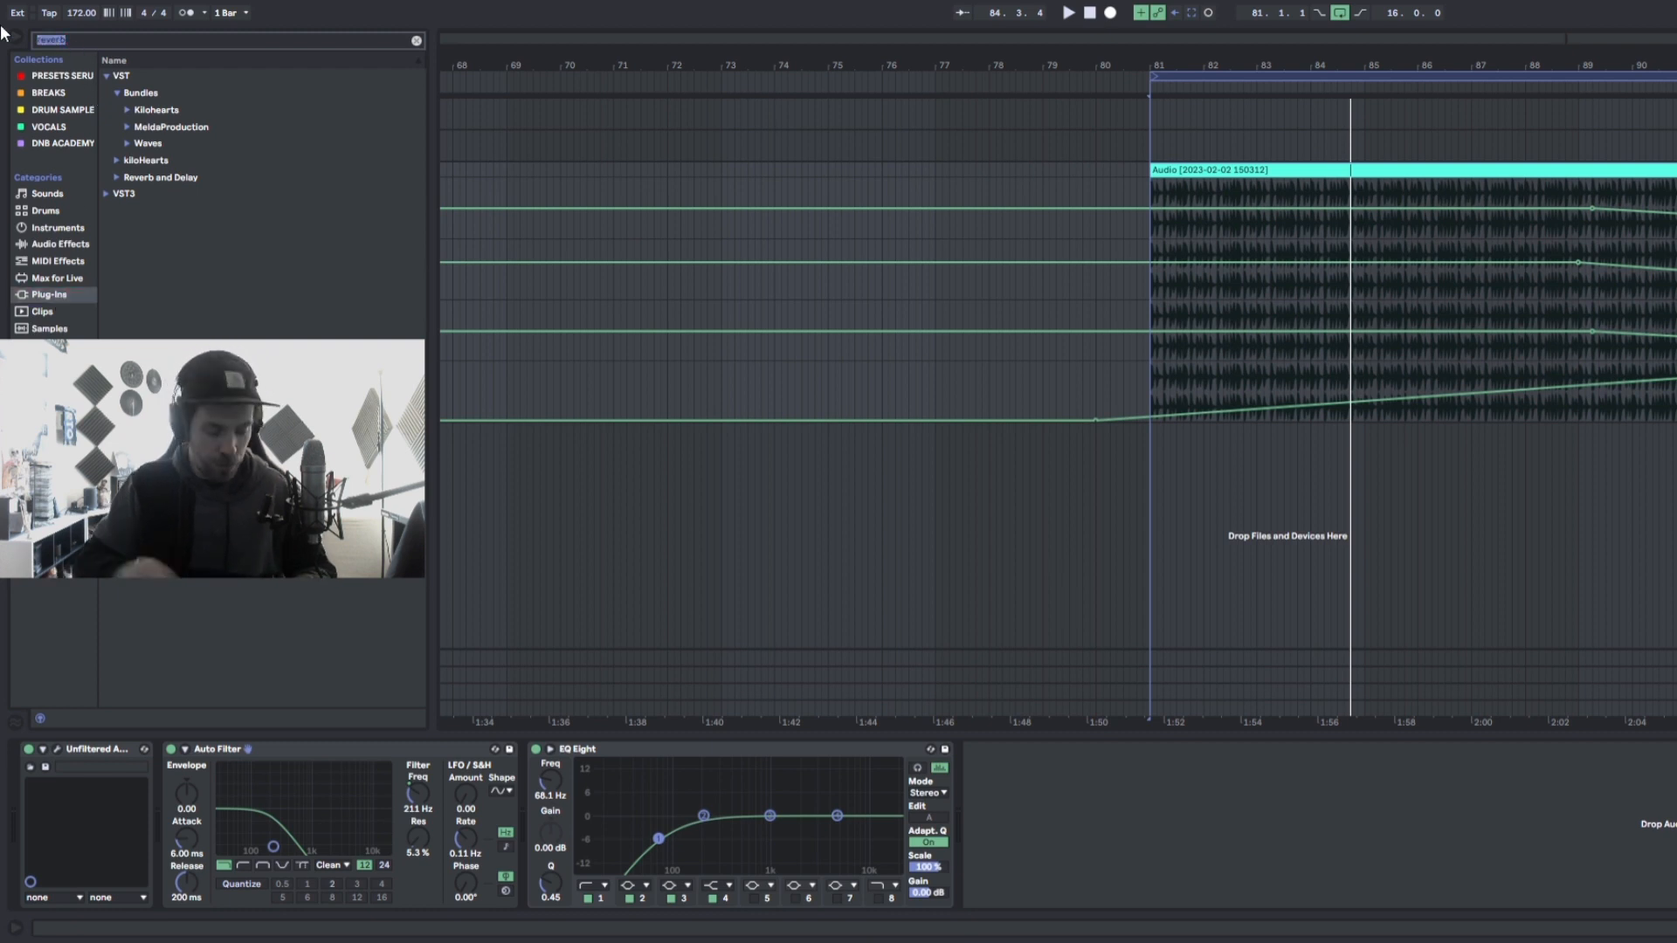
type("val")
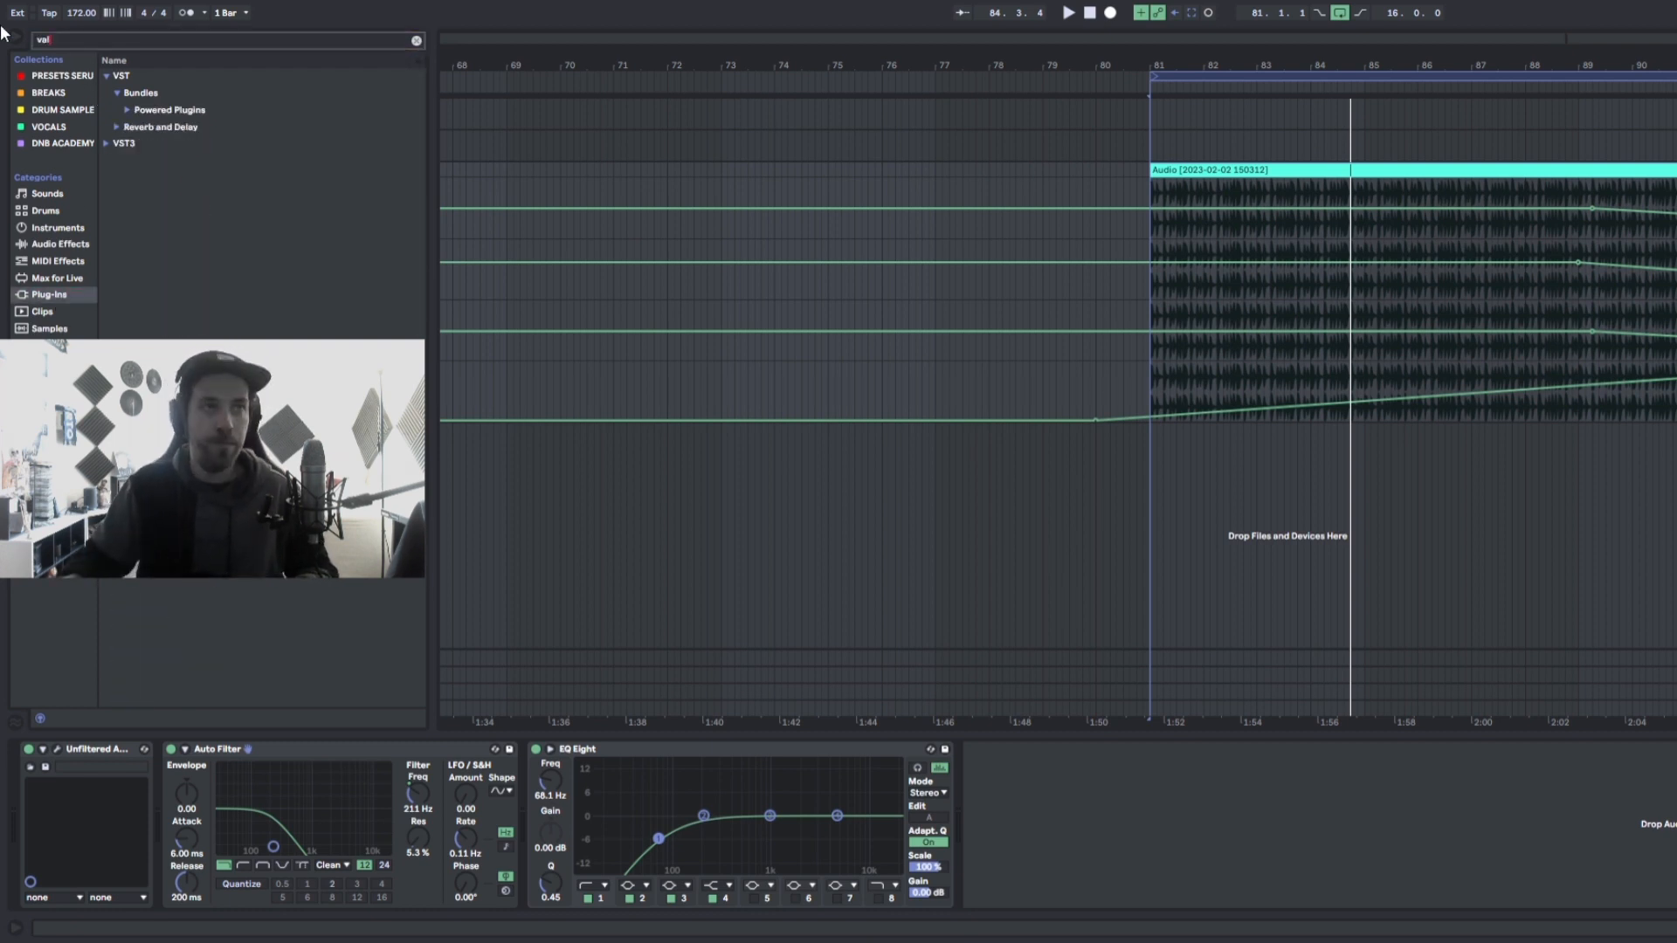
left_click(113, 127)
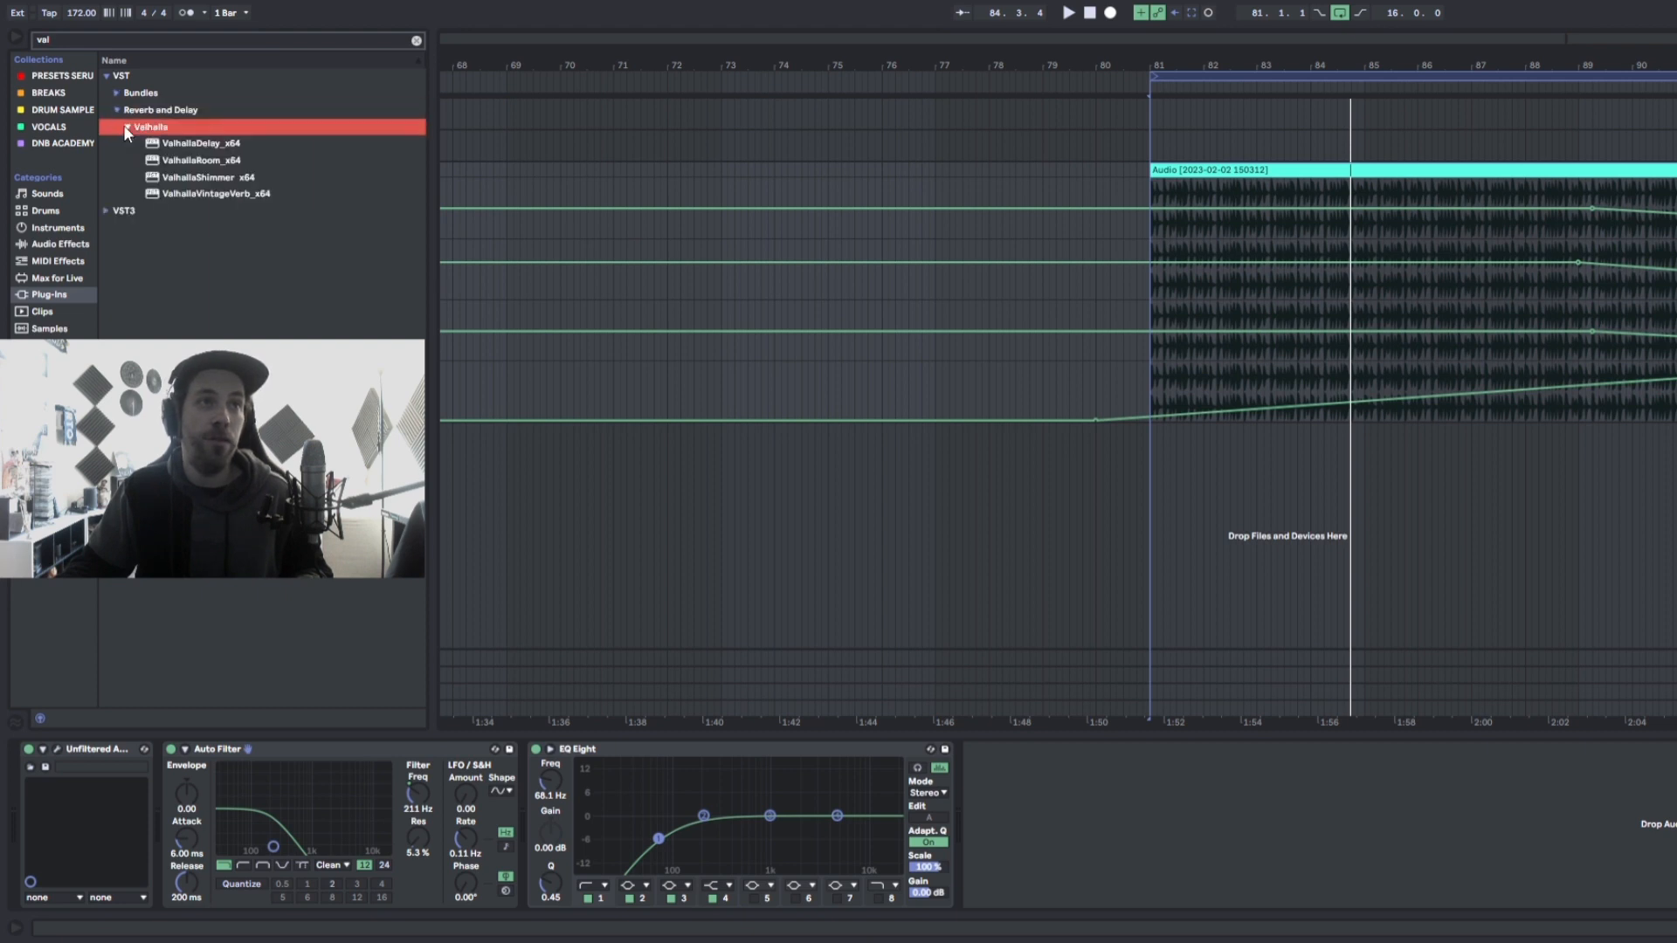
left_click(123, 126)
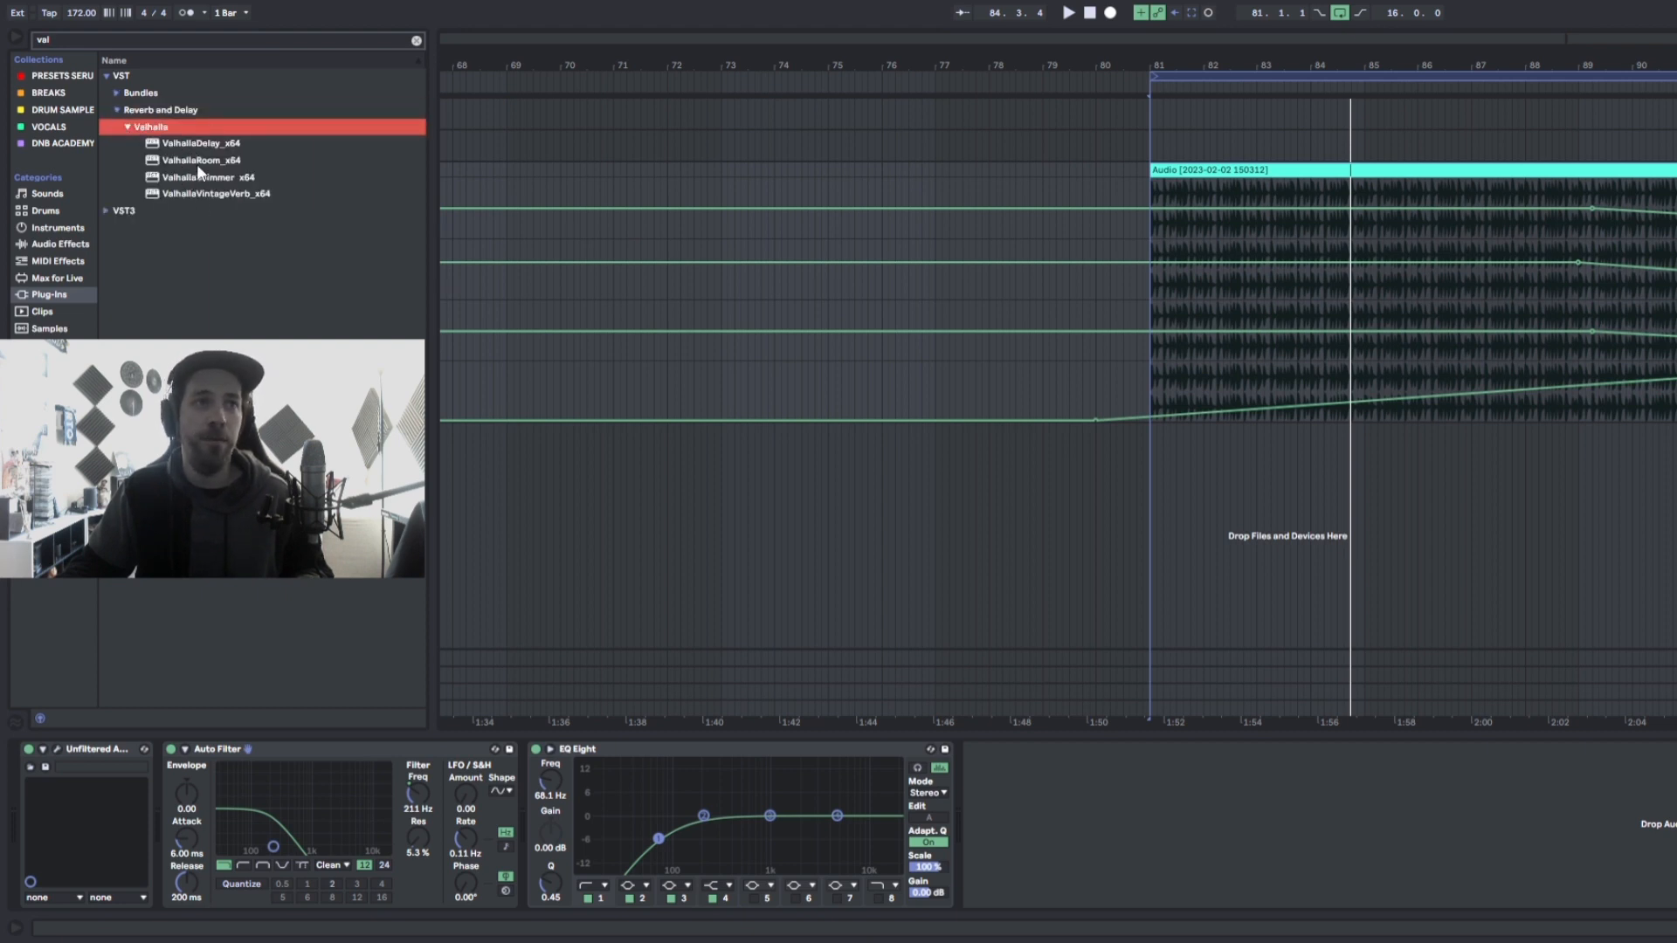
left_click_drag(196, 164, 709, 526)
left_click_drag(950, 784, 950, 784)
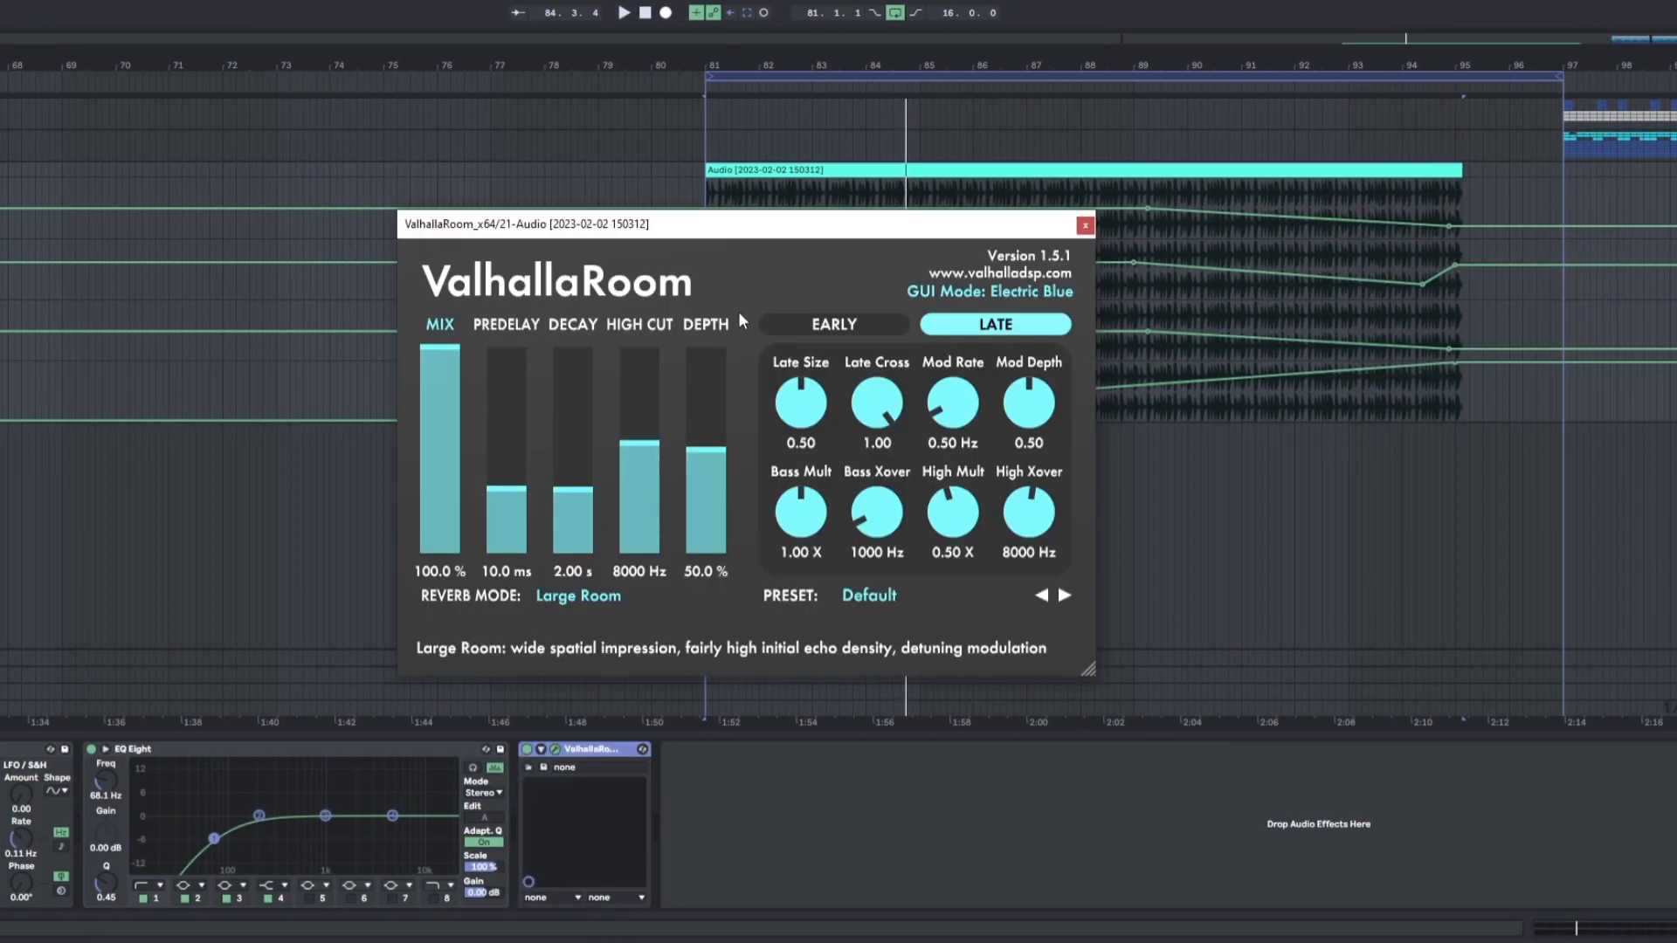
- With the build-up playing, lower ValhallaRoom's Mix to about 23.5% and set the reverb mode to Medium Room
left_click_drag(731, 232, 905, 295)
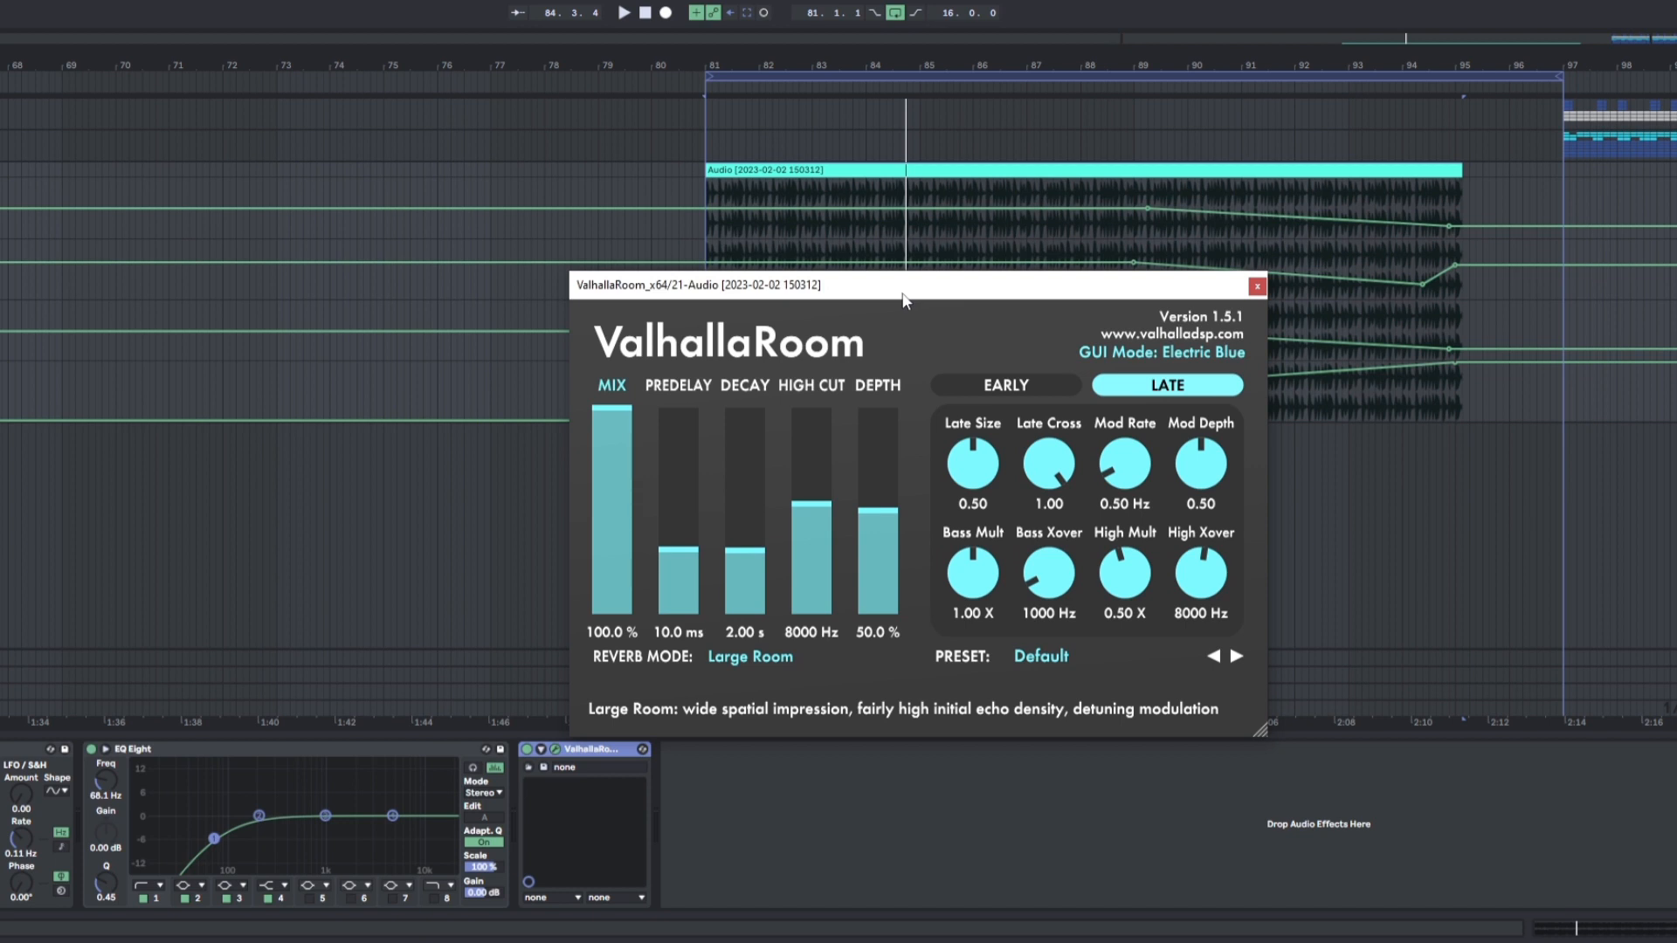
left_click_drag(900, 289, 892, 301)
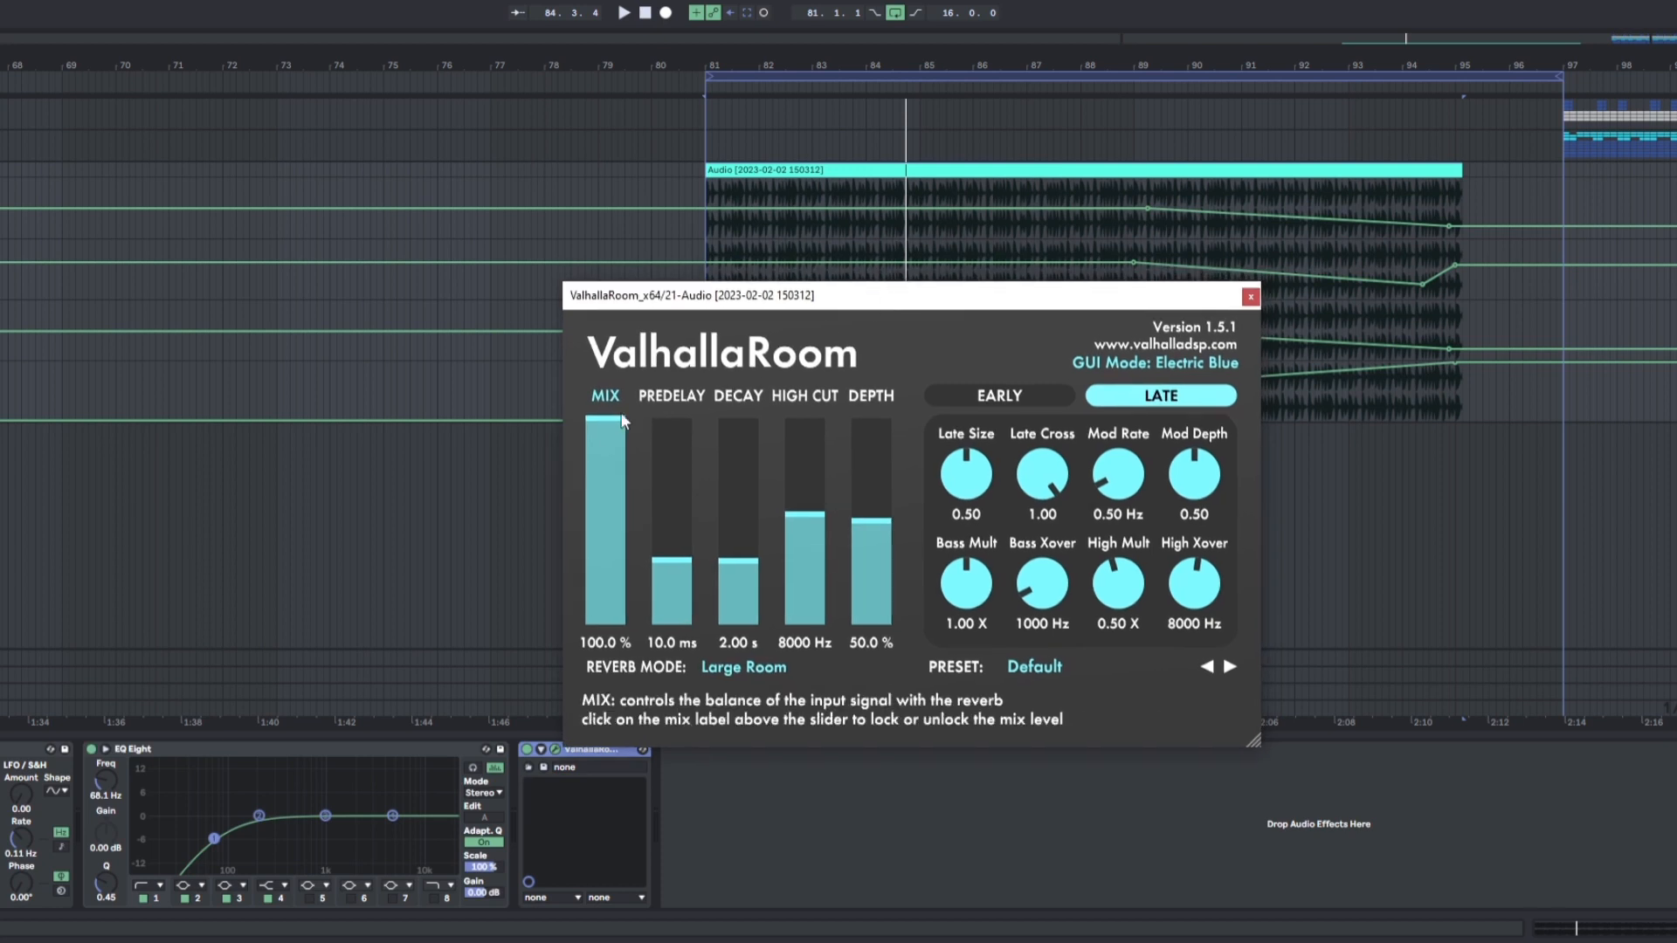
key("space")
left_click_drag(604, 427, 606, 575)
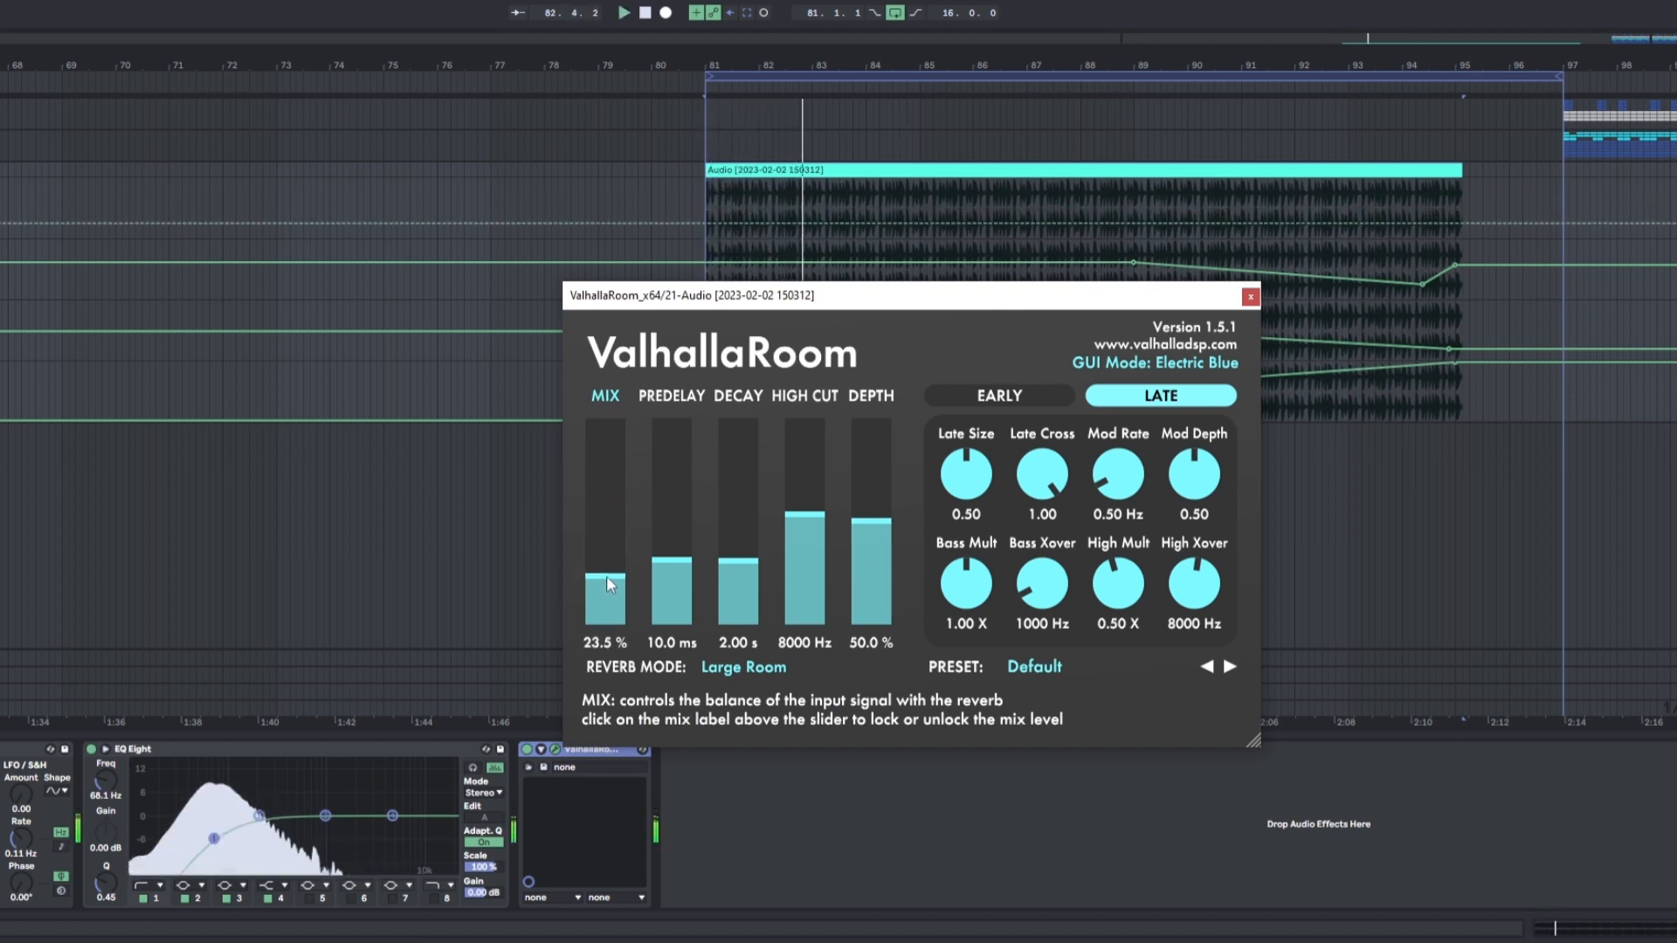
left_click(759, 667)
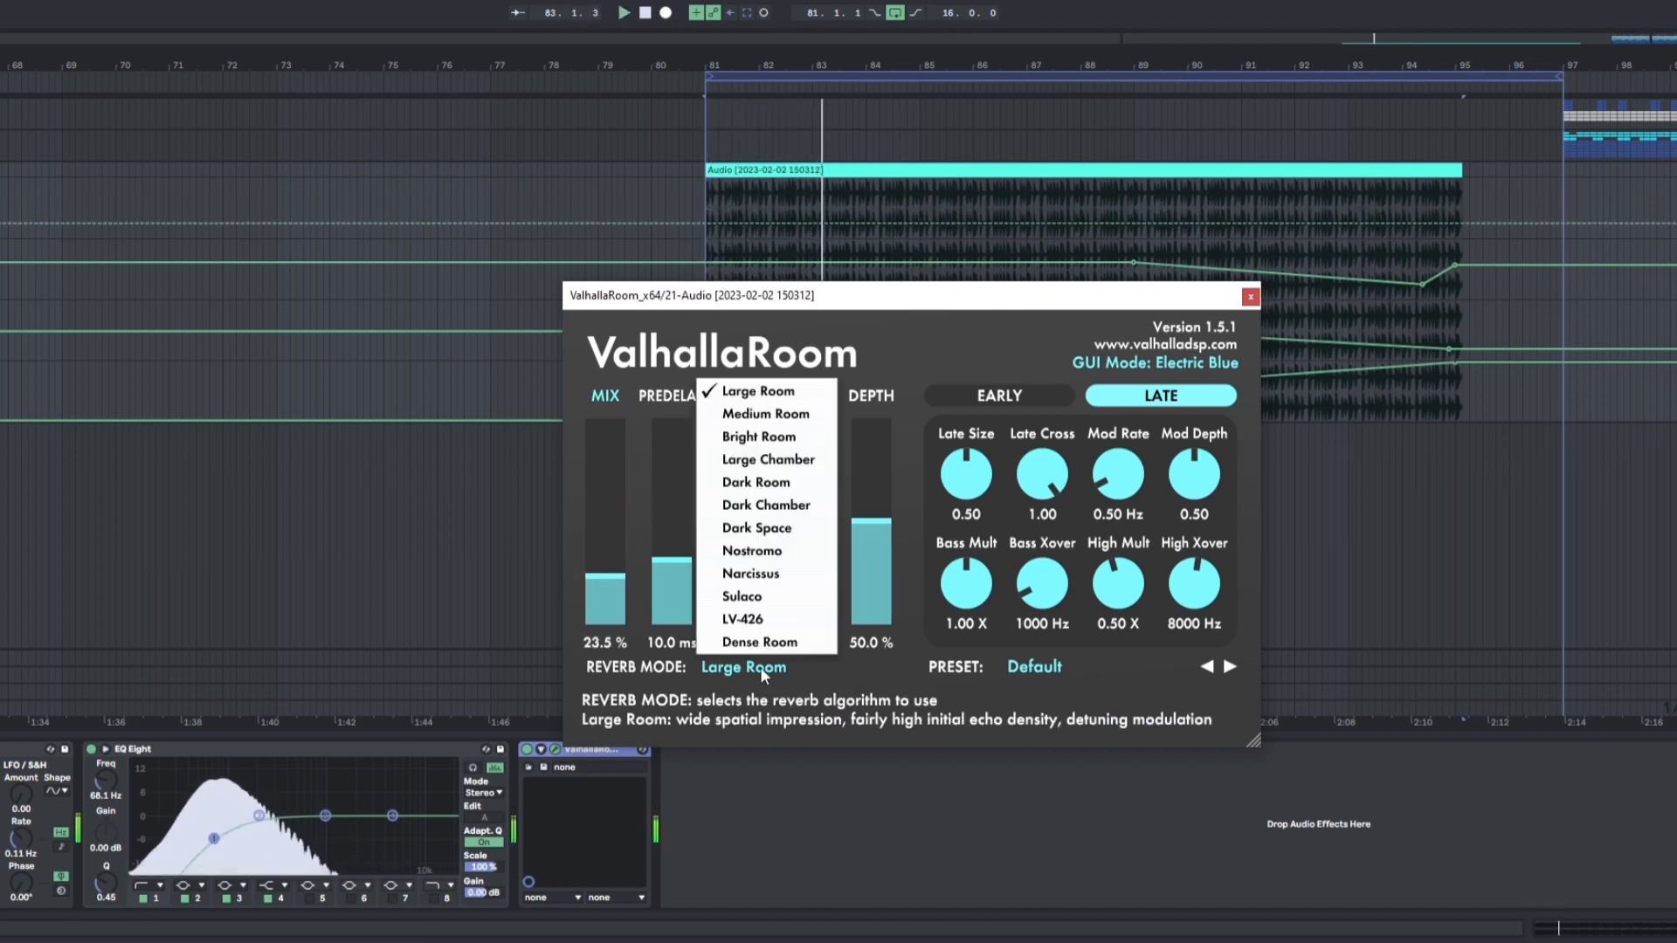
left_click(766, 414)
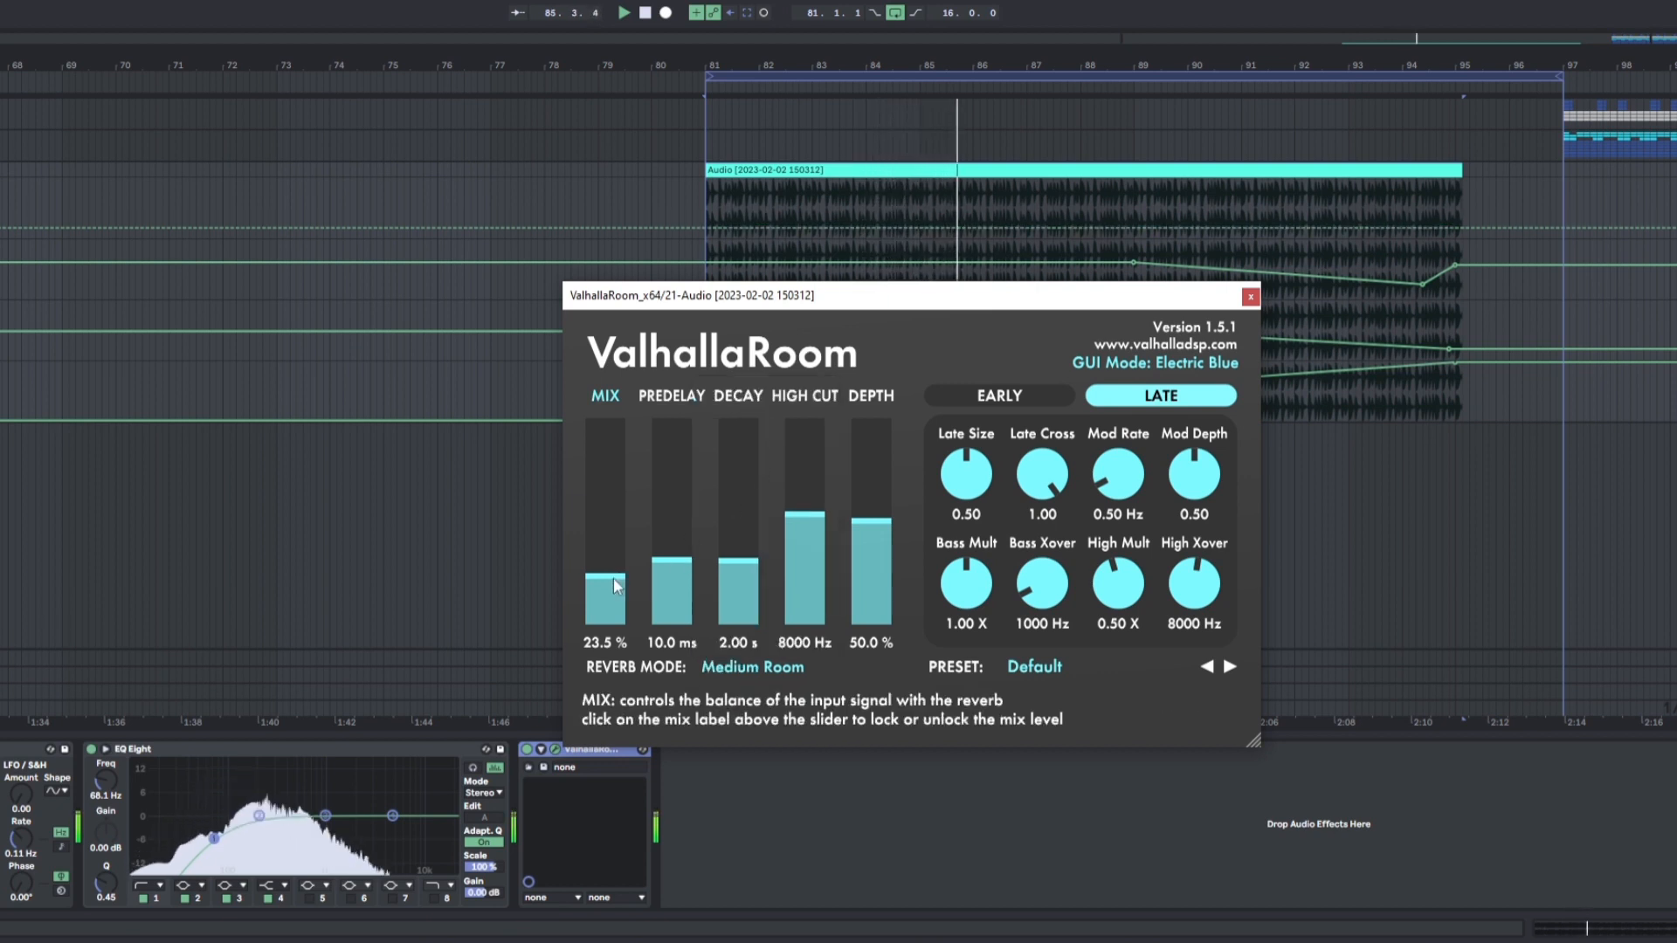
- Set ValhallaRoom's Mix to about 18.4% and Decay to about 0.43 s, and add another automation lane to the track
left_click_drag(634, 572, 635, 582)
mouse_move(735, 563)
left_mouse_down()
mouse_move(741, 534)
mouse_move(736, 585)
left_mouse_up()
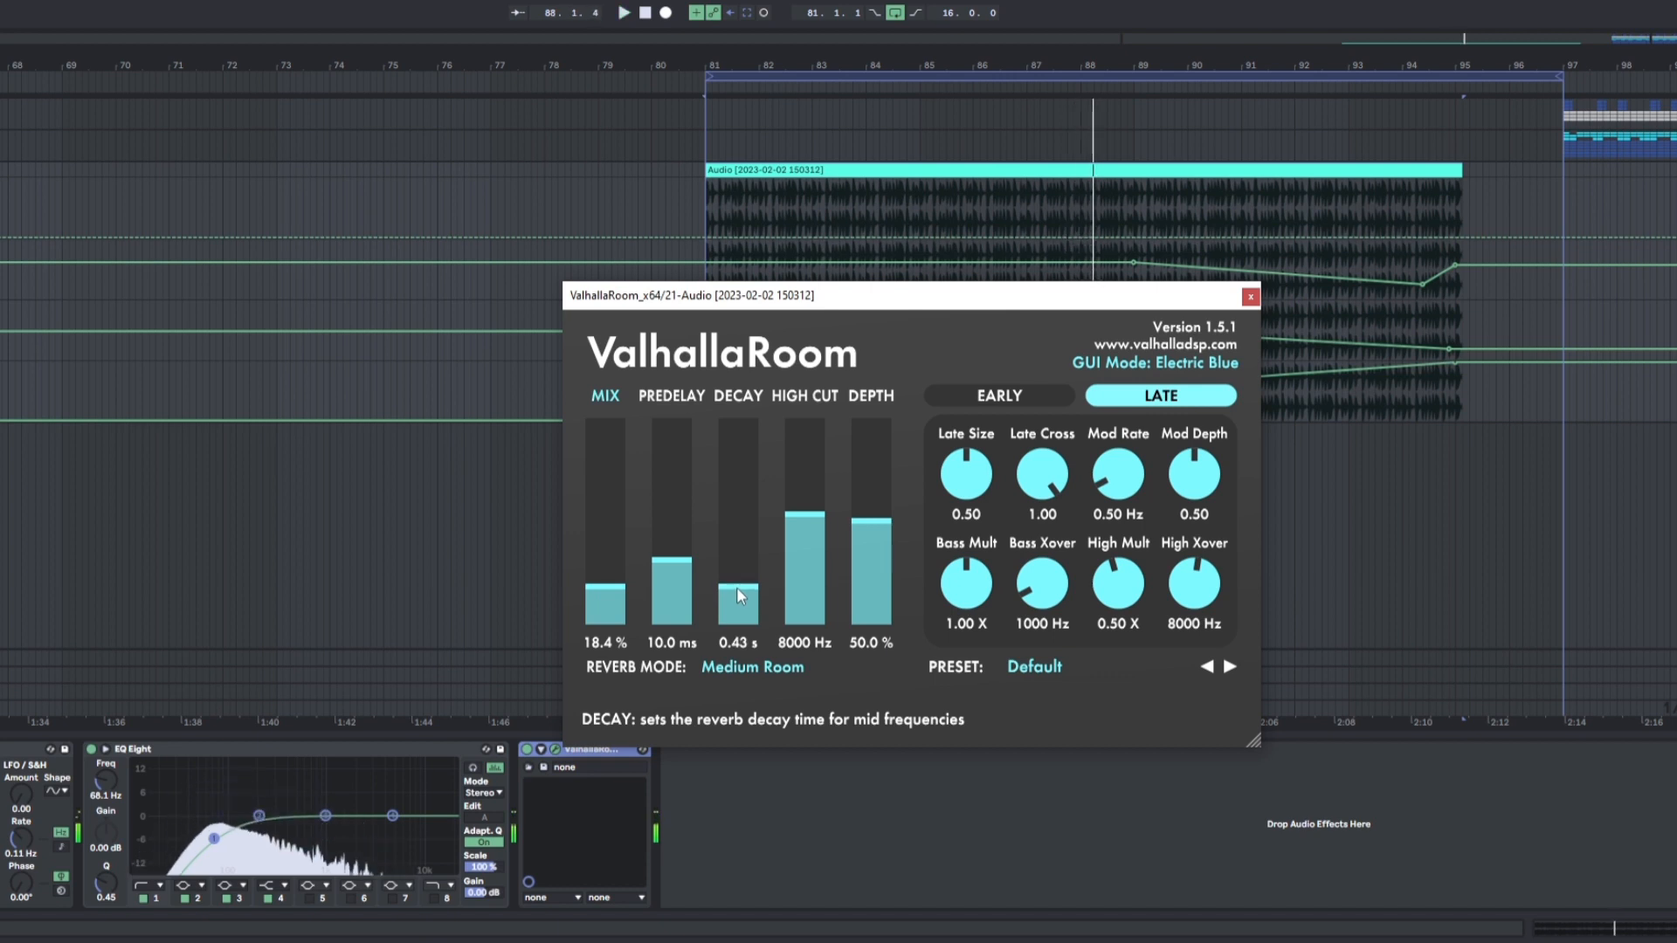
left_click(1672, 232)
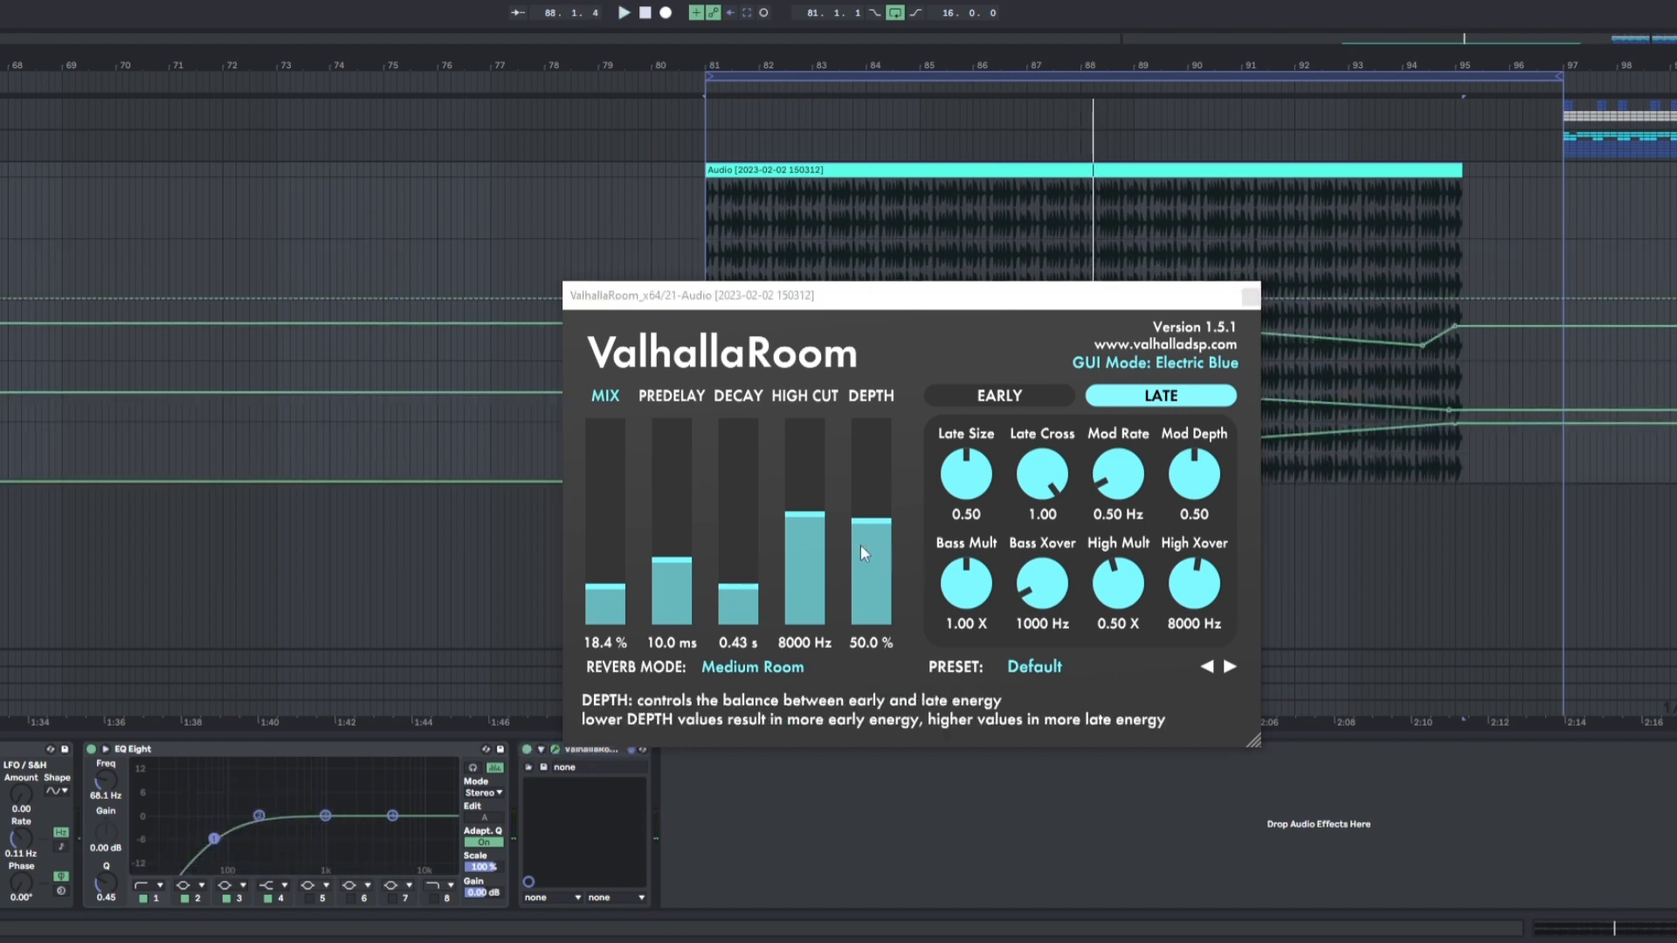
- Set ValhallaRoom's Mix to about 17.1%, High Cut to 4840 Hz and Depth to about 55.8%, adding another automation lane to the track
left_click_drag(594, 589, 595, 594)
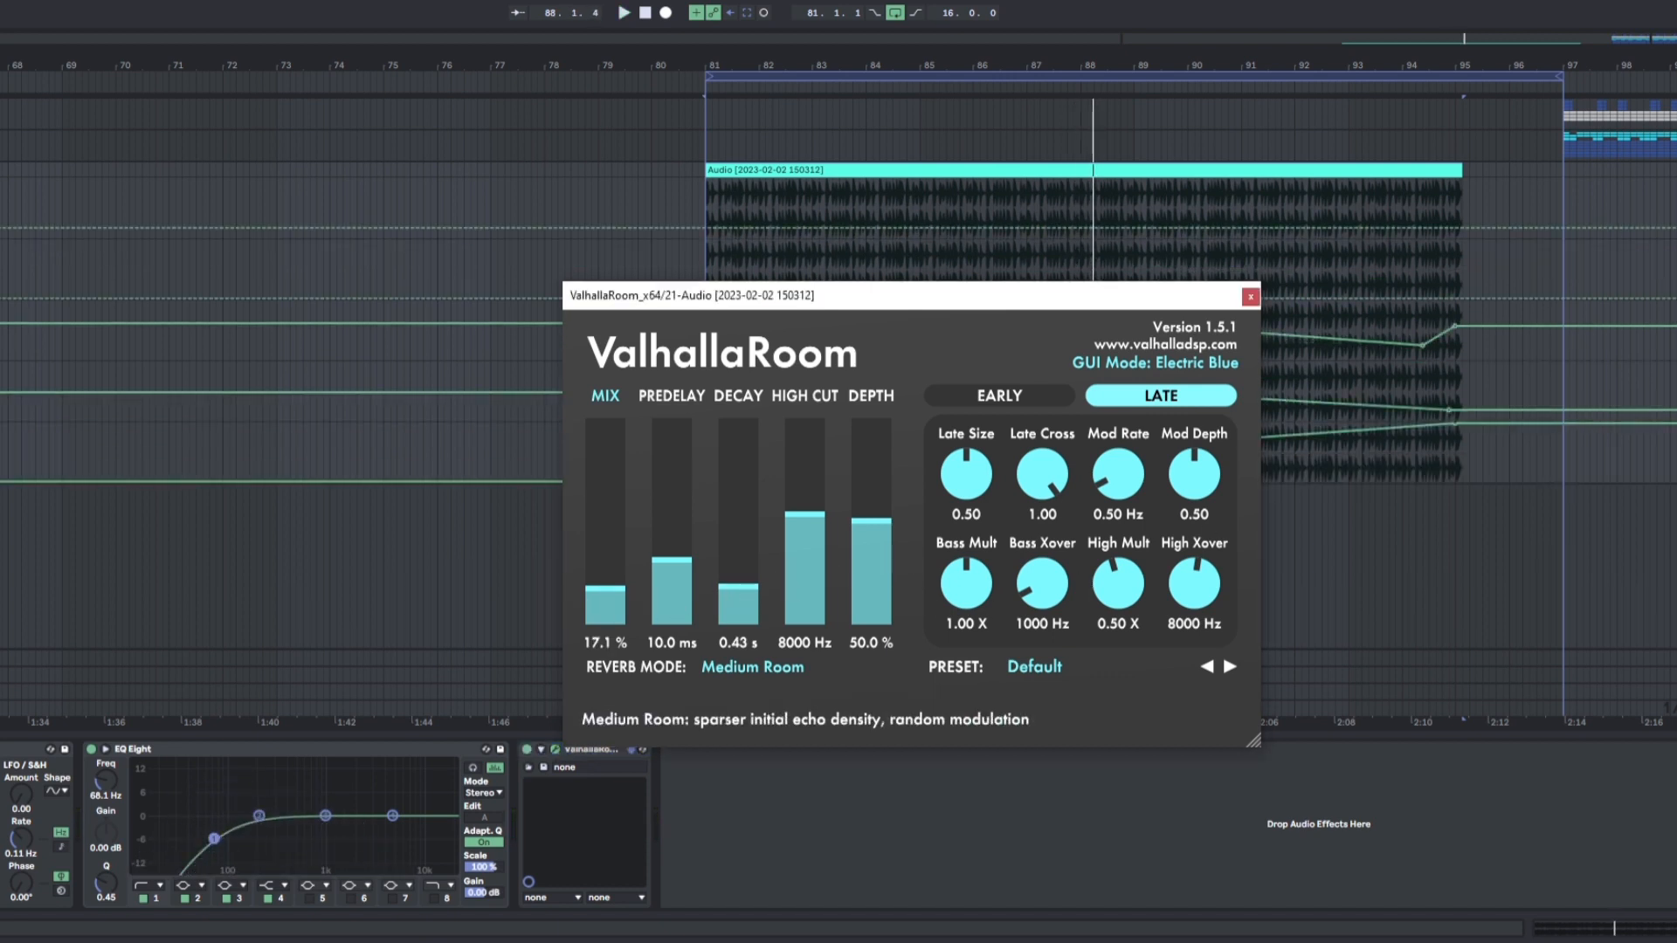
left_click(1672, 231)
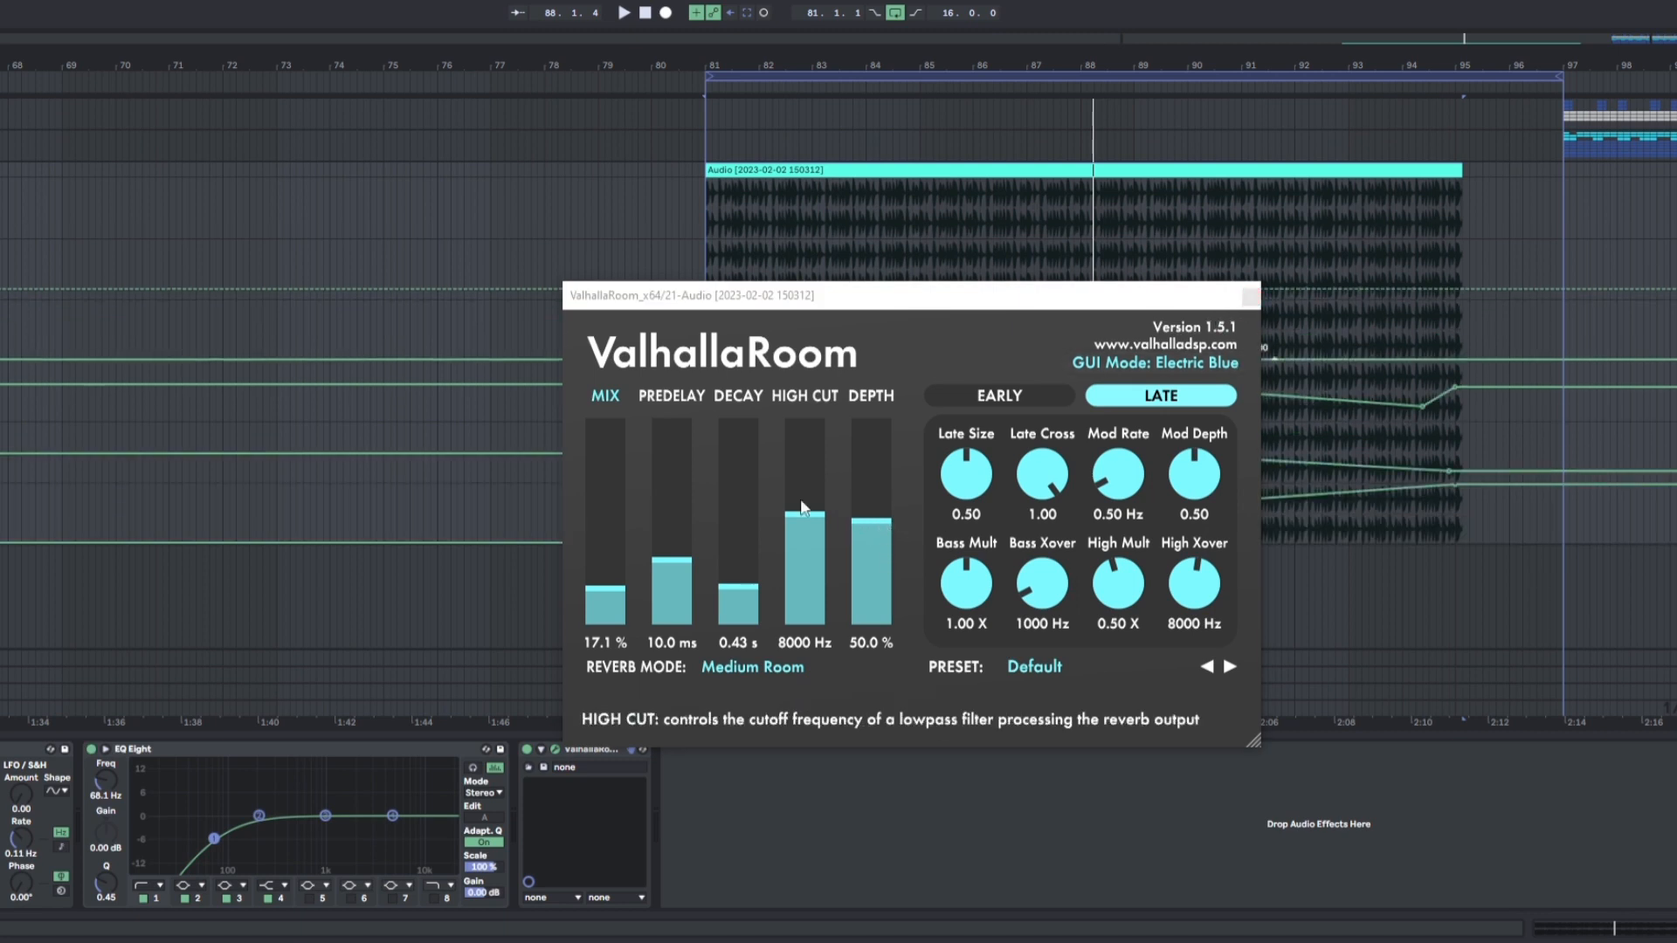
left_click_drag(810, 514, 873, 508)
key("space")
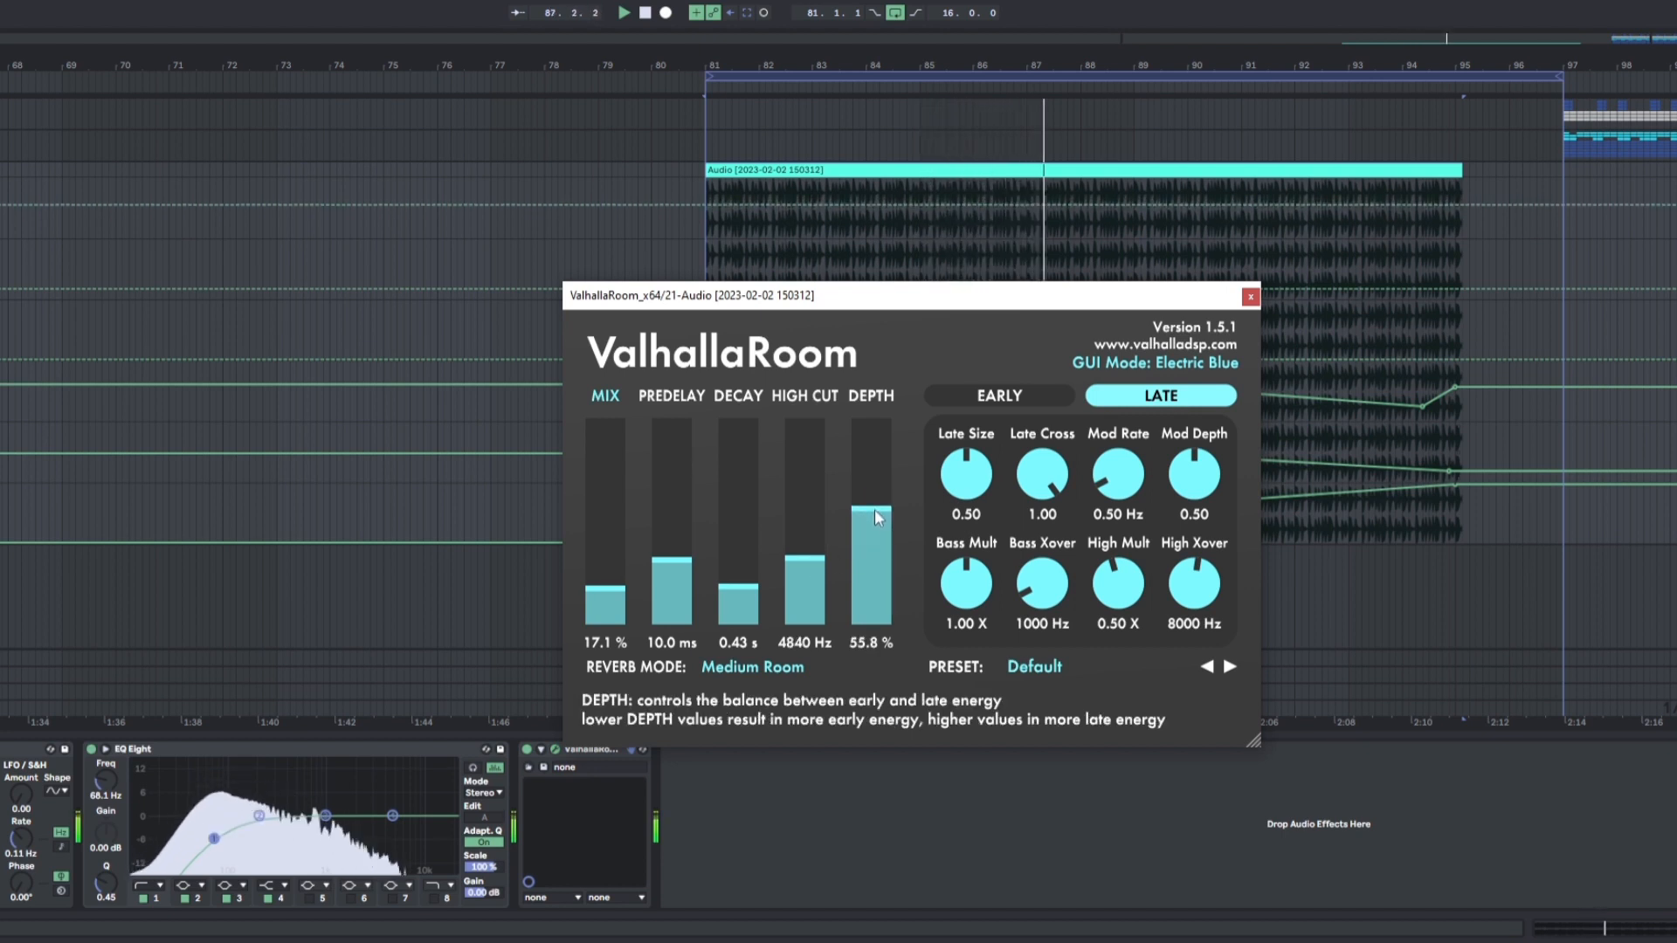
left_click(1248, 297)
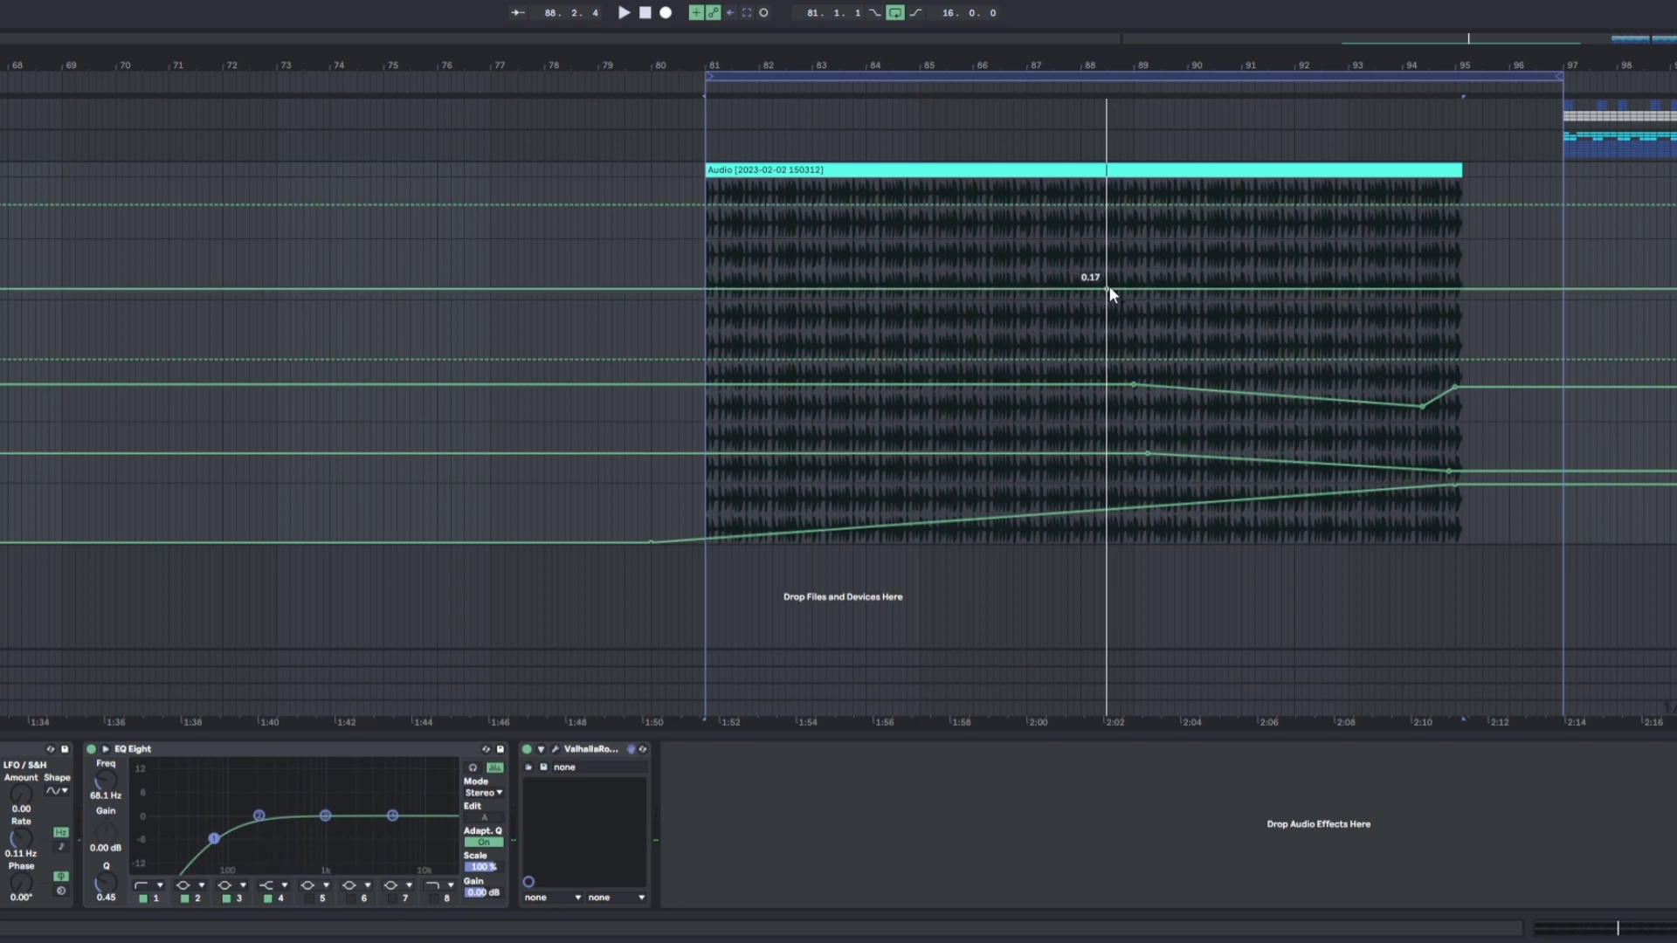
- Automate ValhallaRoom's mix to stay level until bar 89 and ramp up to about 63% shortly after bar 94
key("space")
left_click(1137, 288)
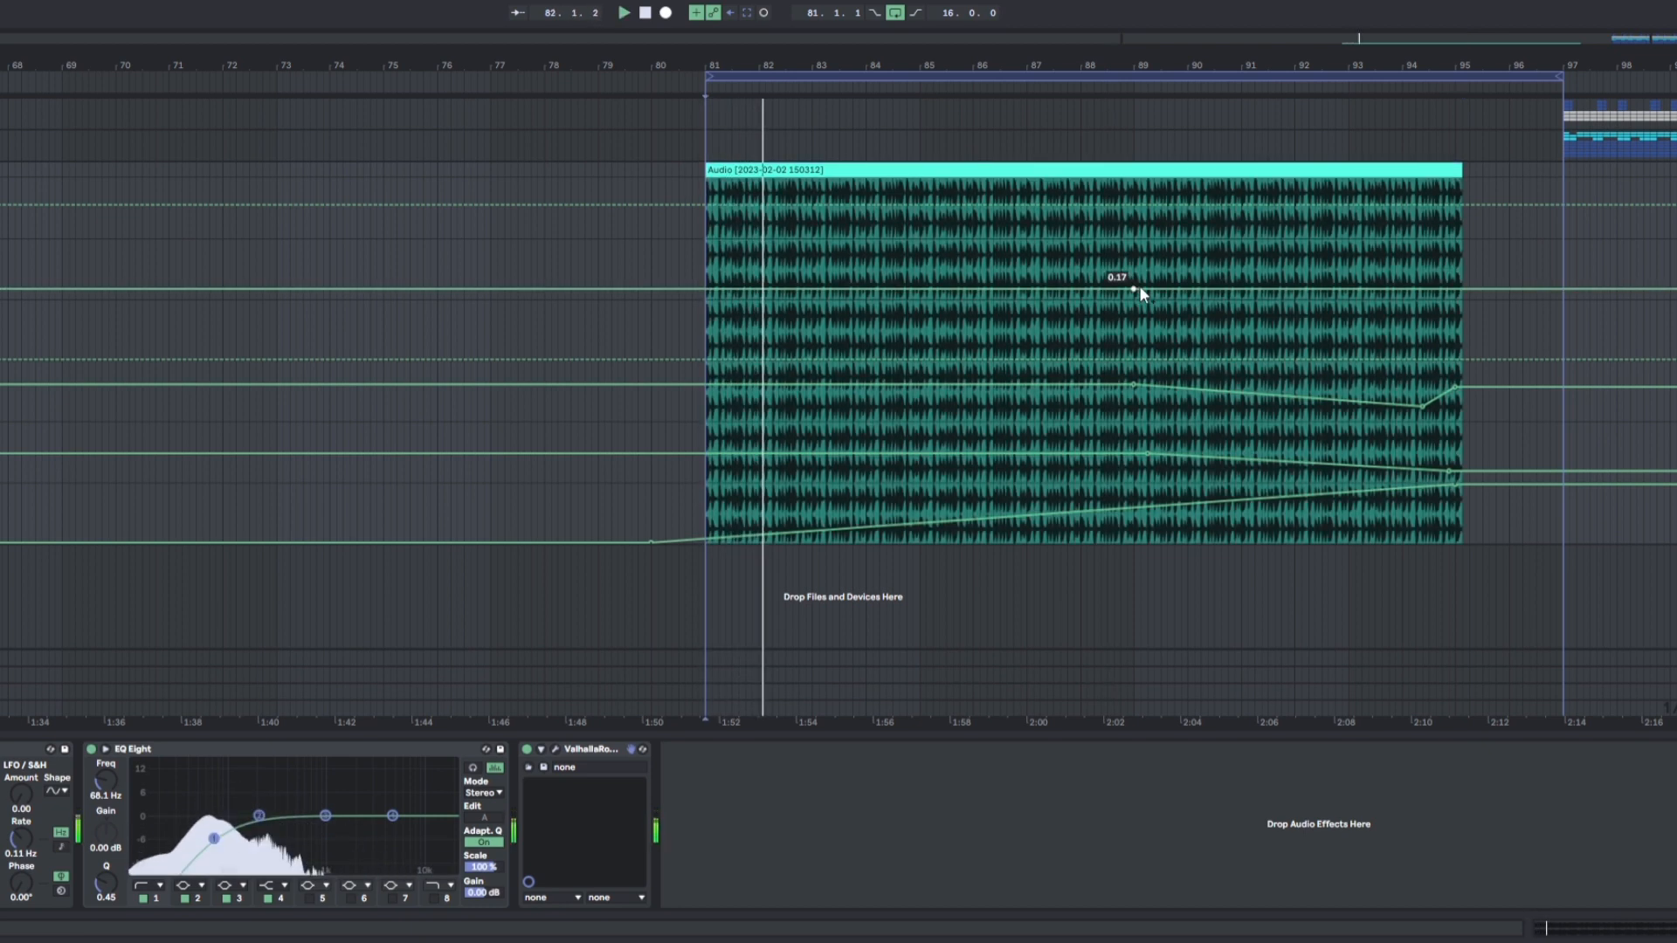
left_click_drag(1393, 288, 1427, 262)
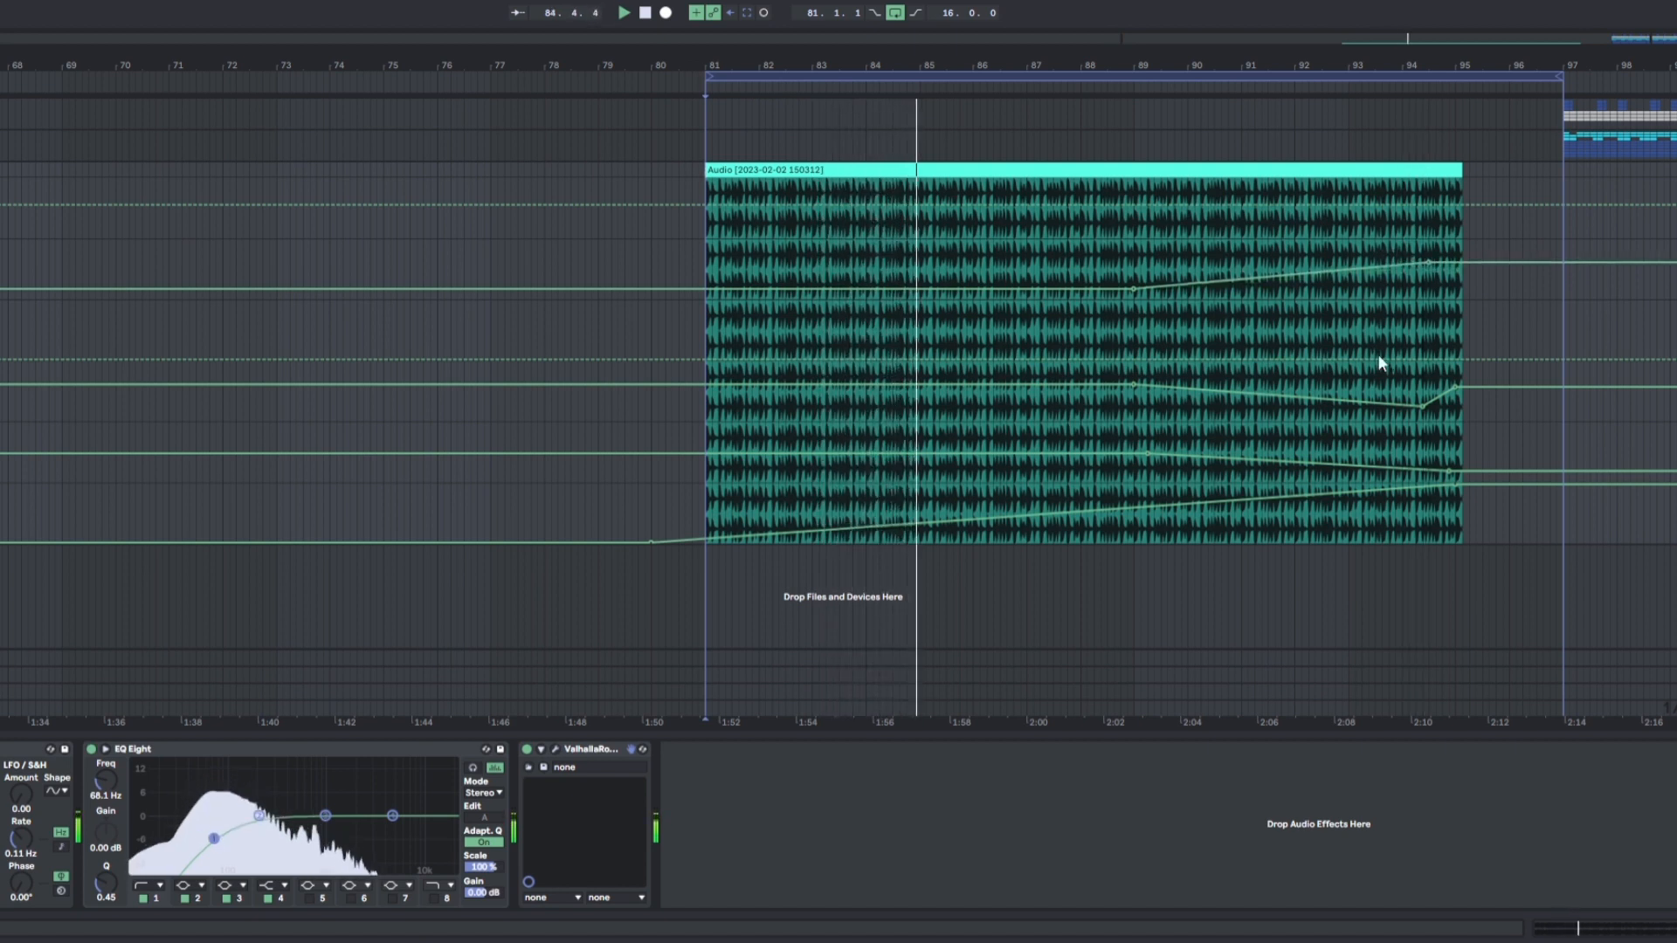
- Automate ValhallaRoom's decay to rise from just before bar 93, hold at about 0.14 after bar 95 and return to zero at bar 97
left_click(1133, 358)
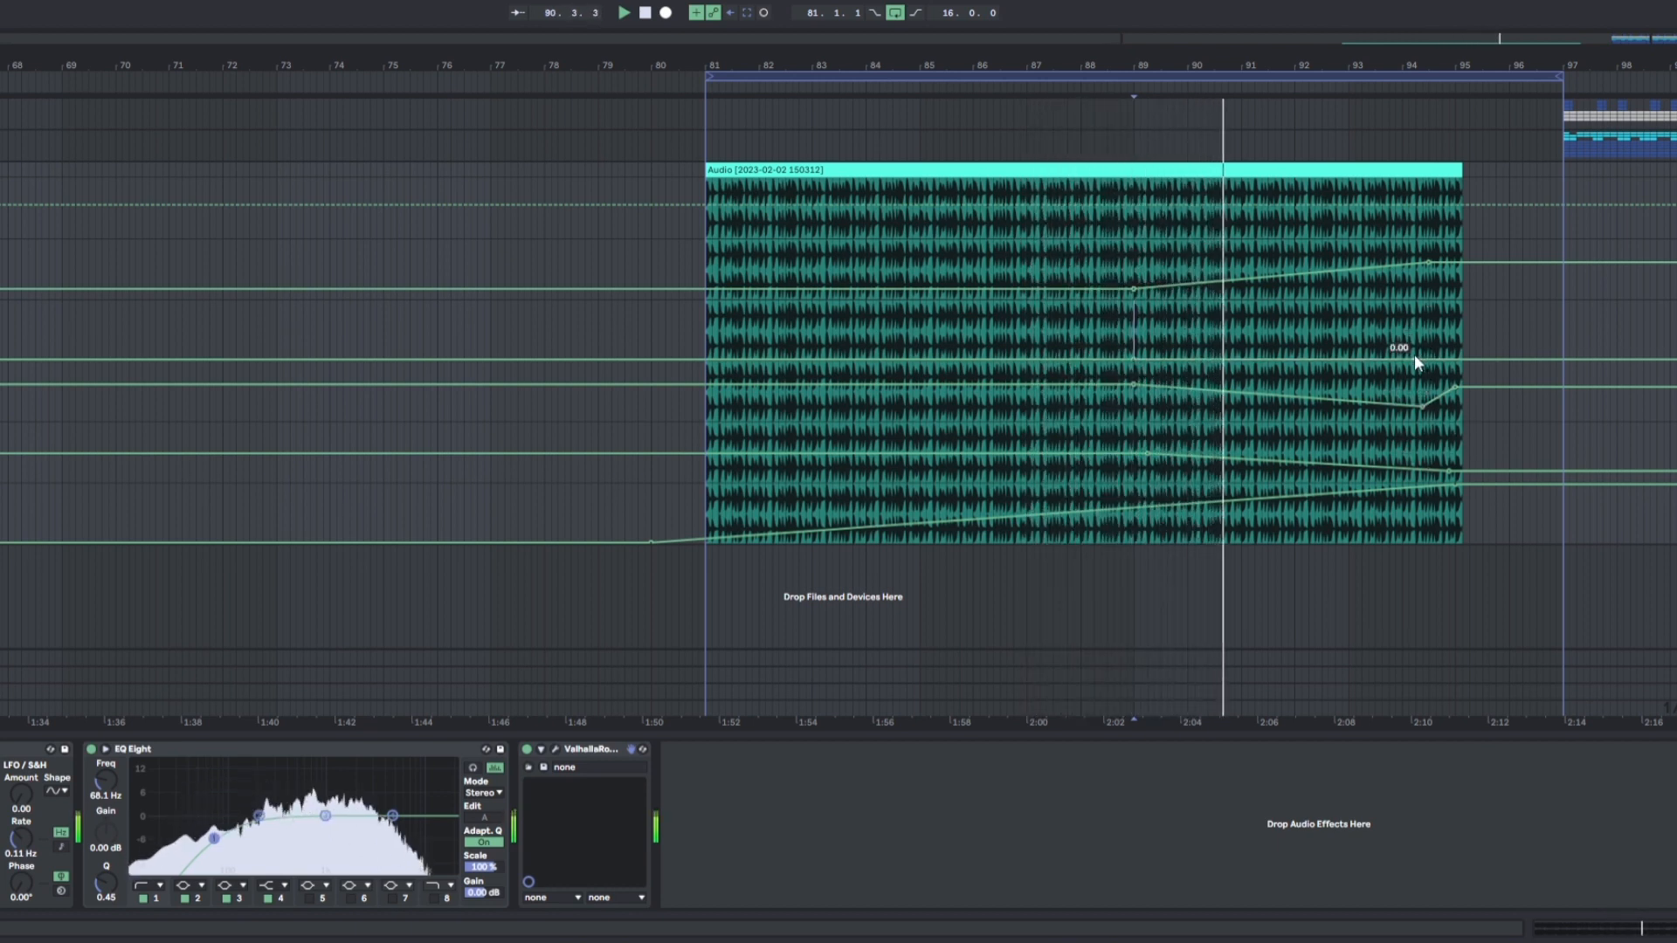
left_click(1338, 358)
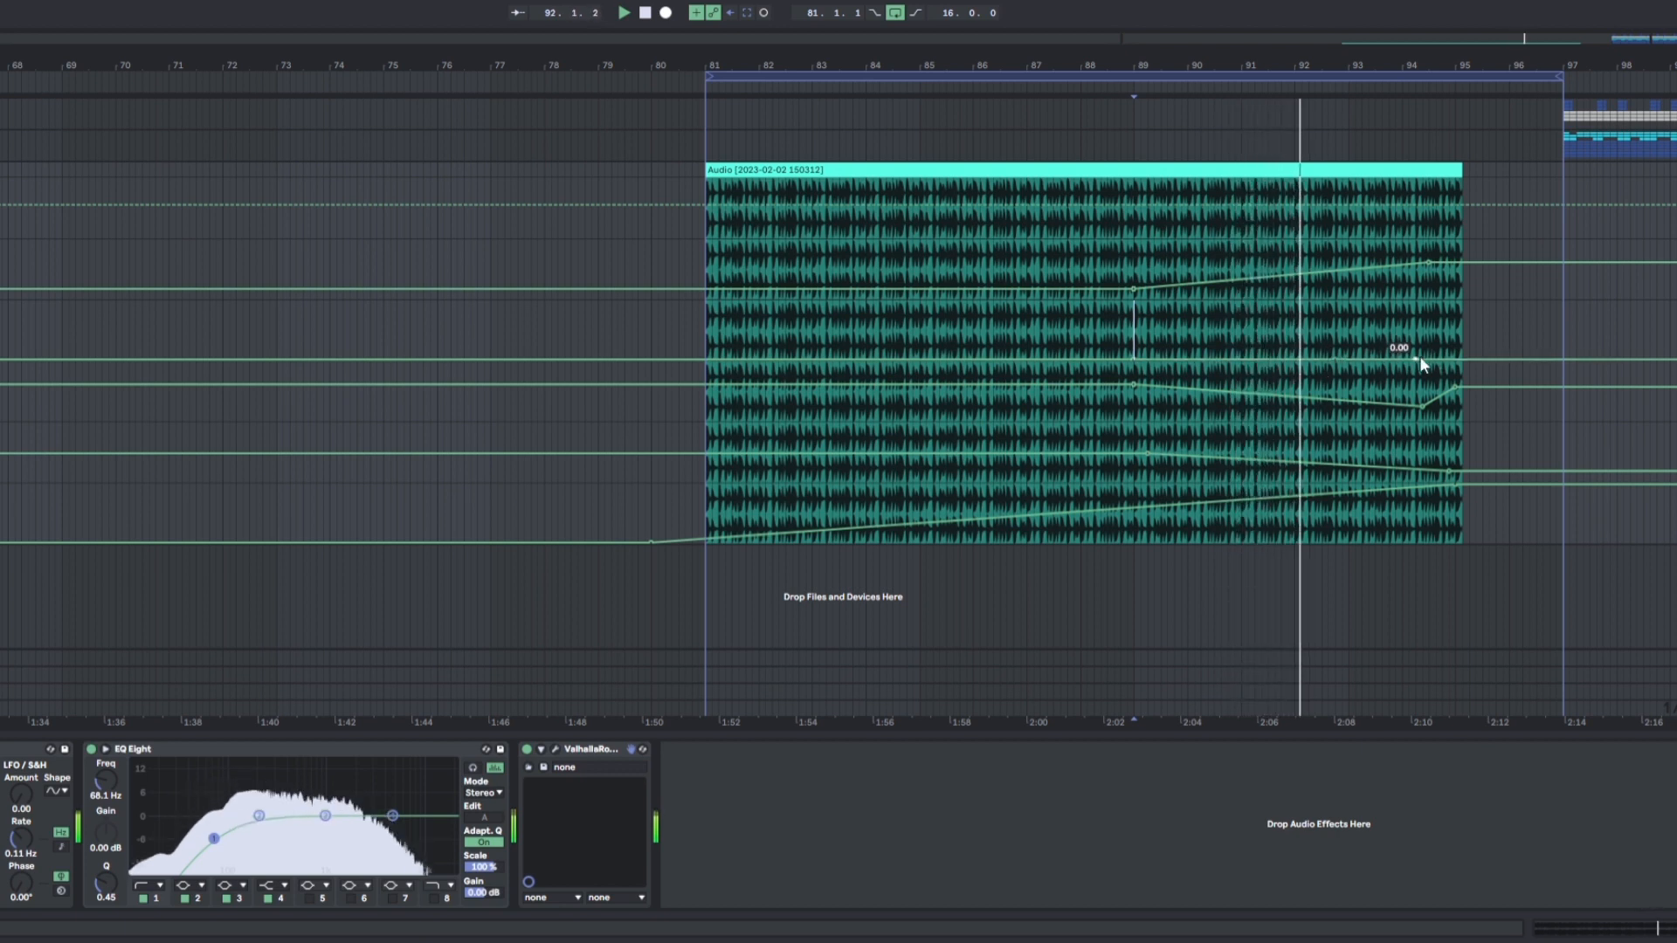
mouse_move(1427, 358)
left_mouse_down()
mouse_move(1427, 338)
mouse_move(1458, 357)
left_mouse_up()
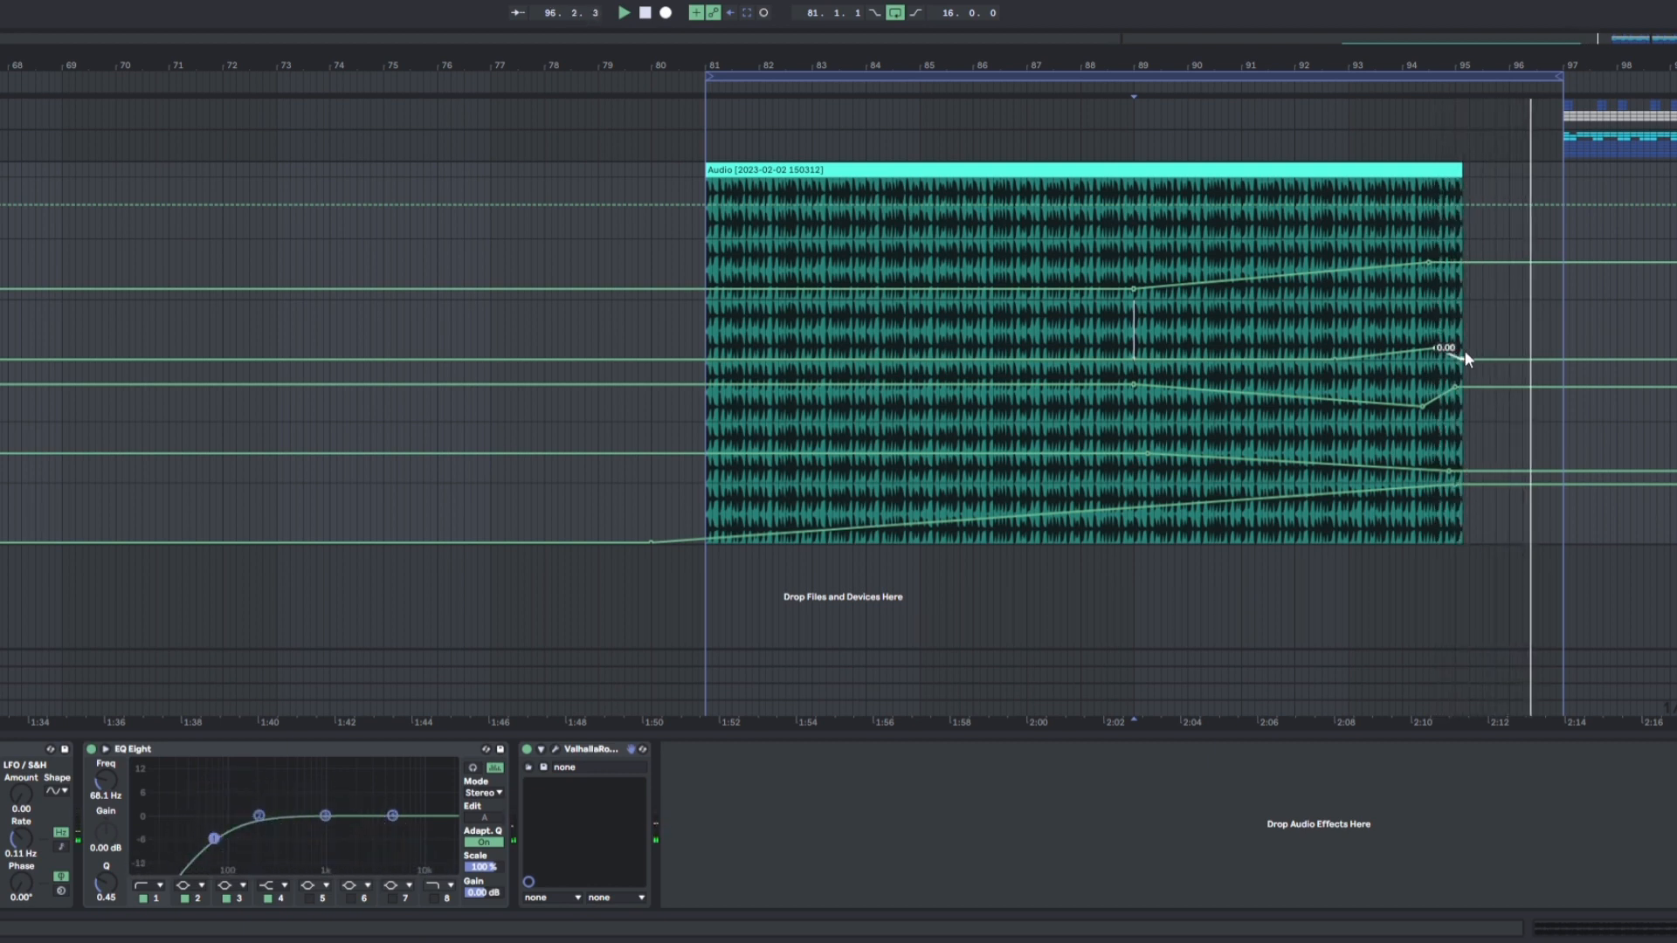
left_click_drag(1460, 355, 1461, 352)
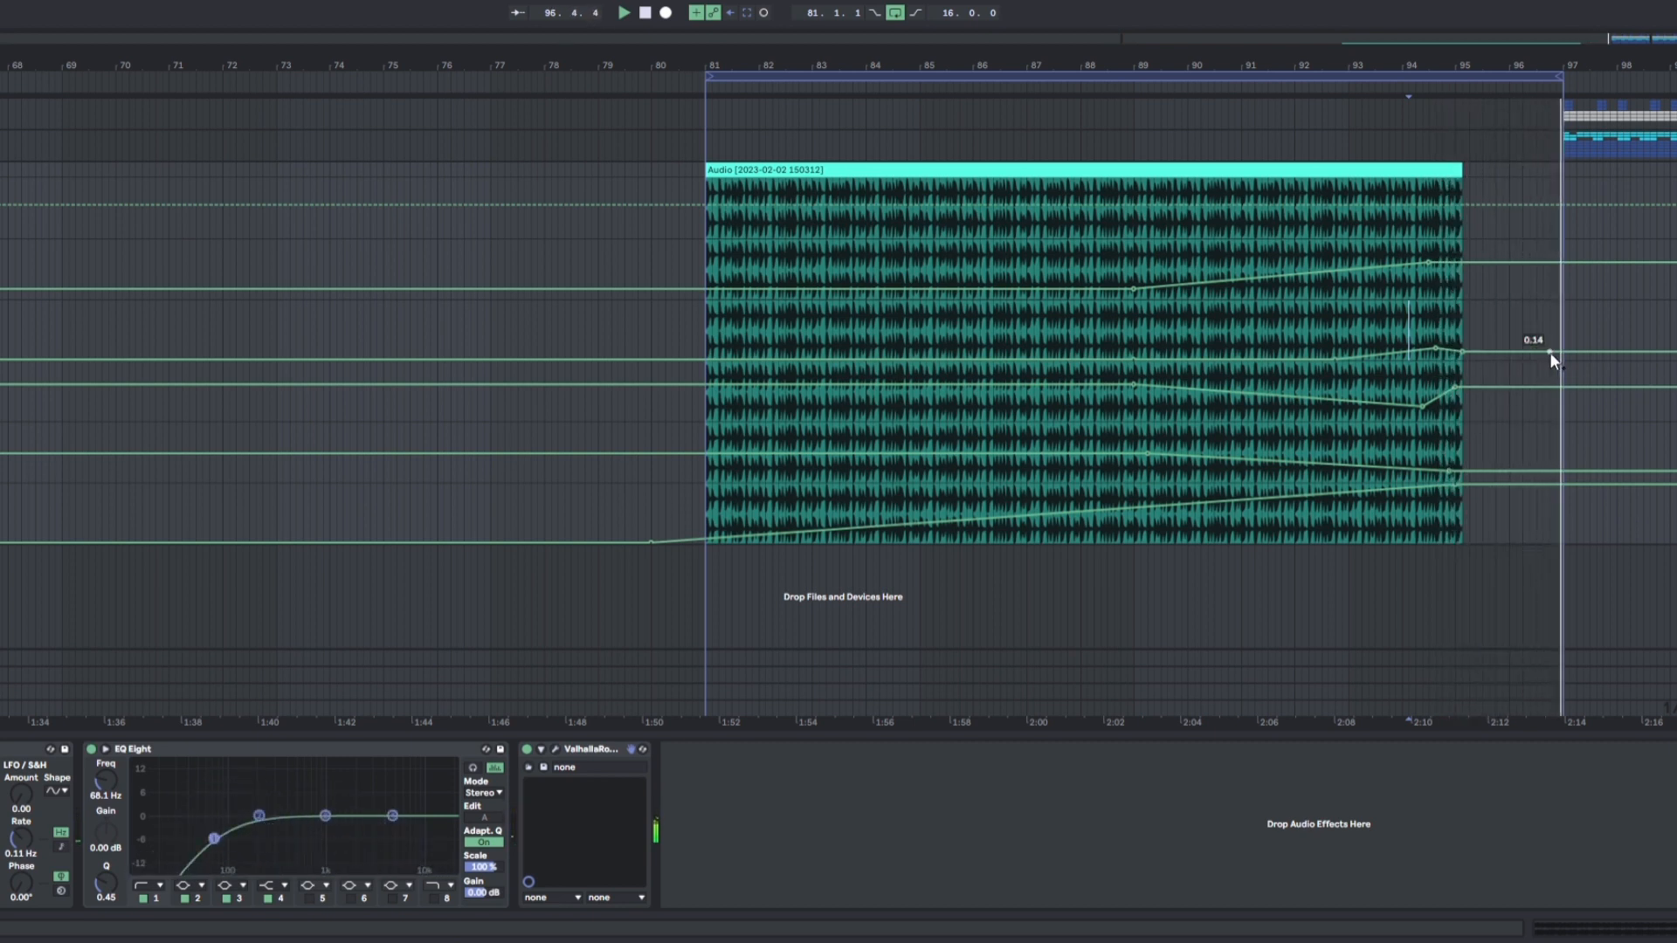
left_click_drag(1562, 352, 1562, 360)
- Play the end of the build-up and make the decay automation start falling at about bar 96 for a more gradual drop
left_click(1437, 325)
key("space")
key("space")
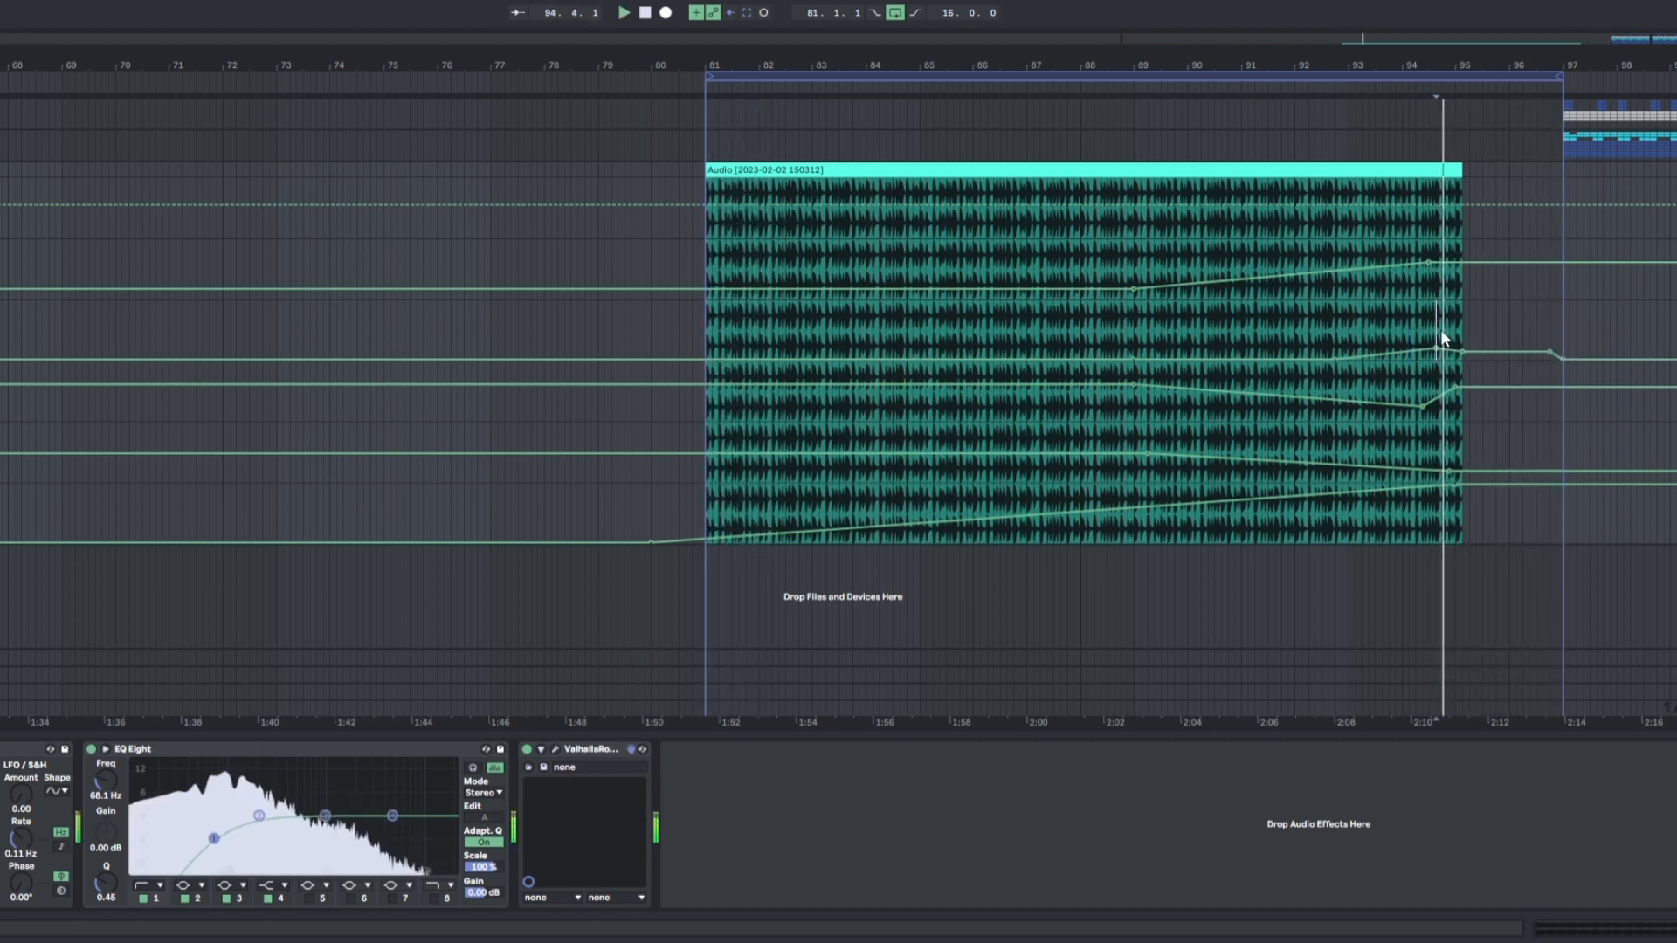
left_click(1513, 352)
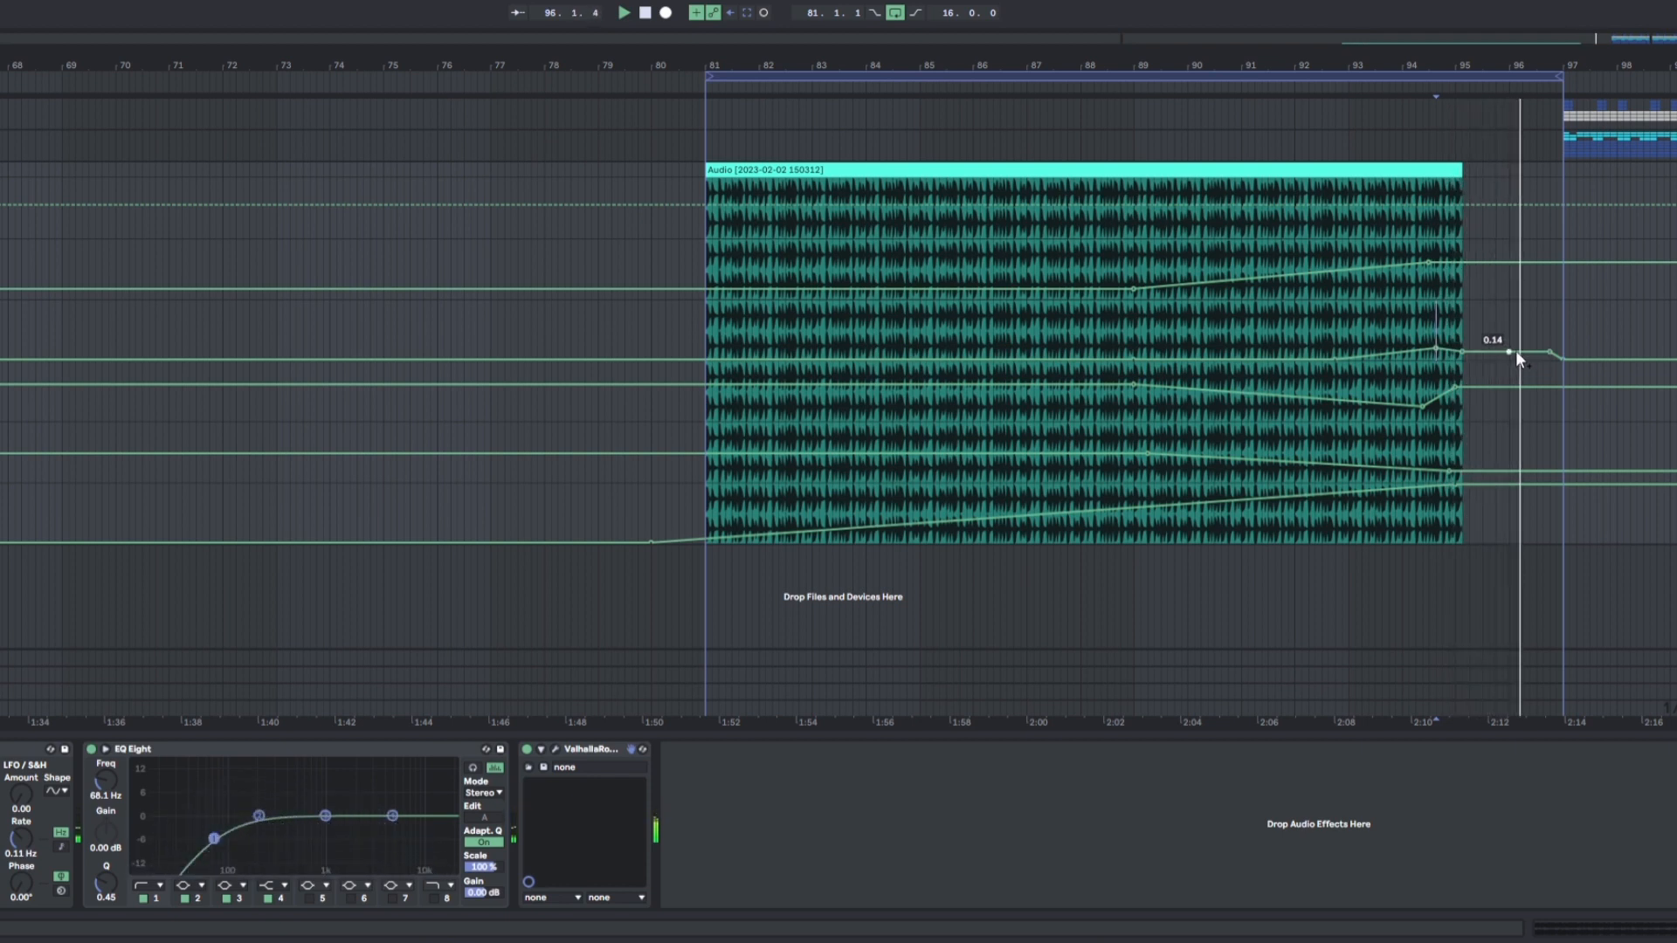
left_click(1549, 352)
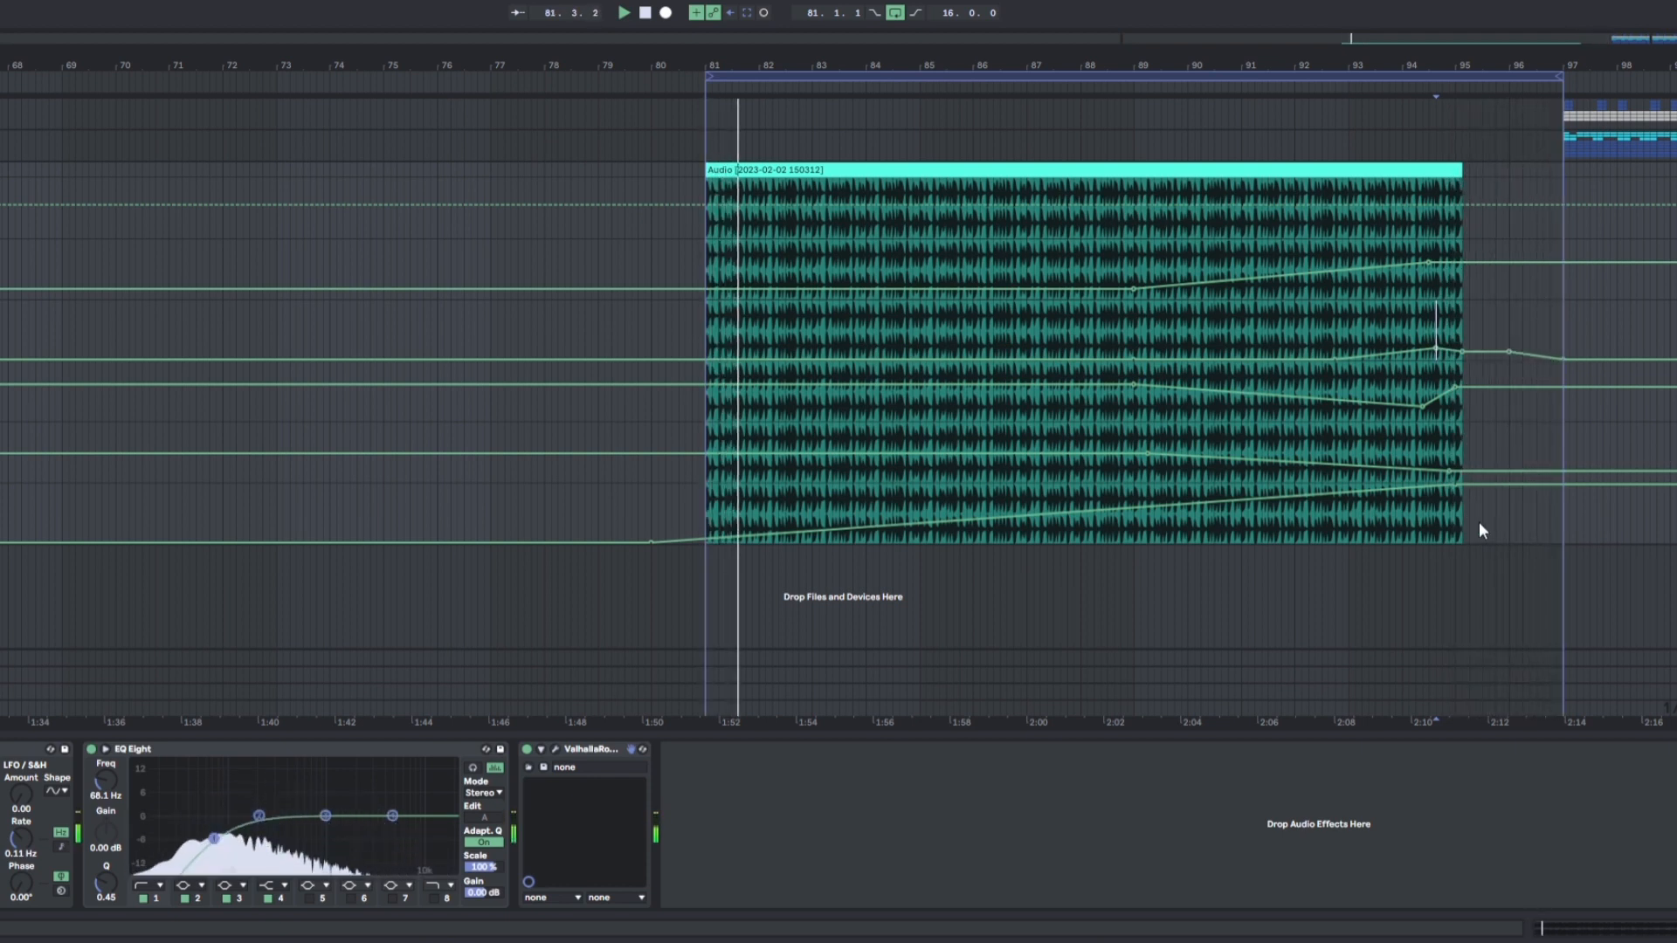
left_click(1397, 285)
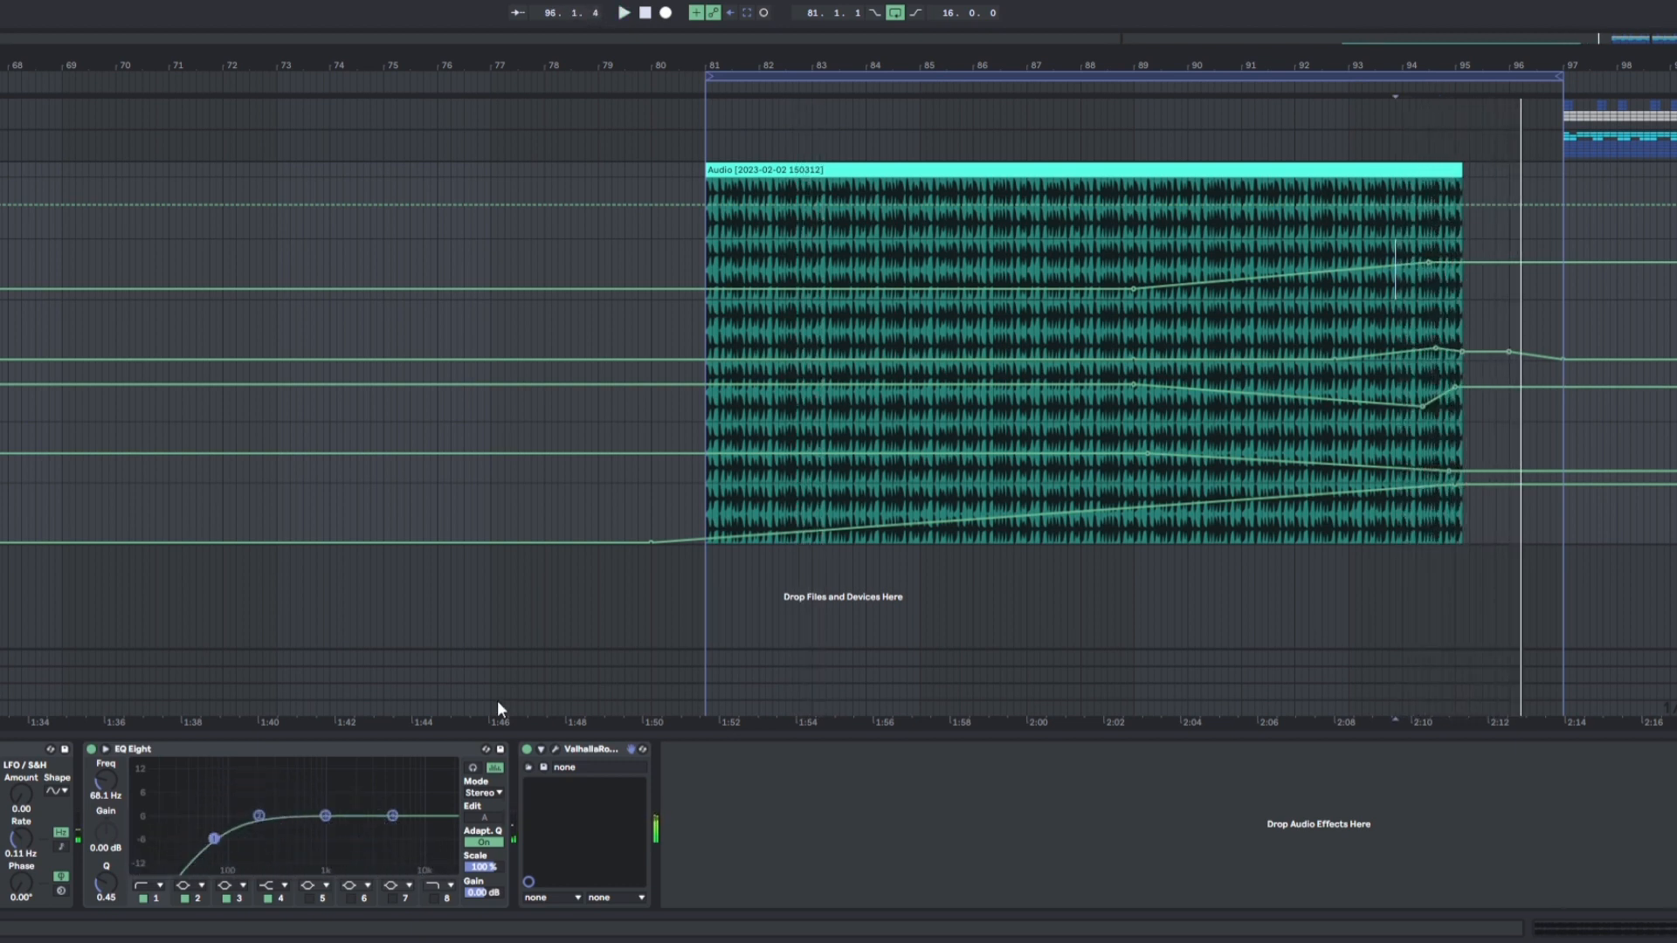
- Check ValhallaRoom's early and late controls, then set its late Bass Xover to 2580 Hz and High Cut to 5660 Hz
left_click(555, 750)
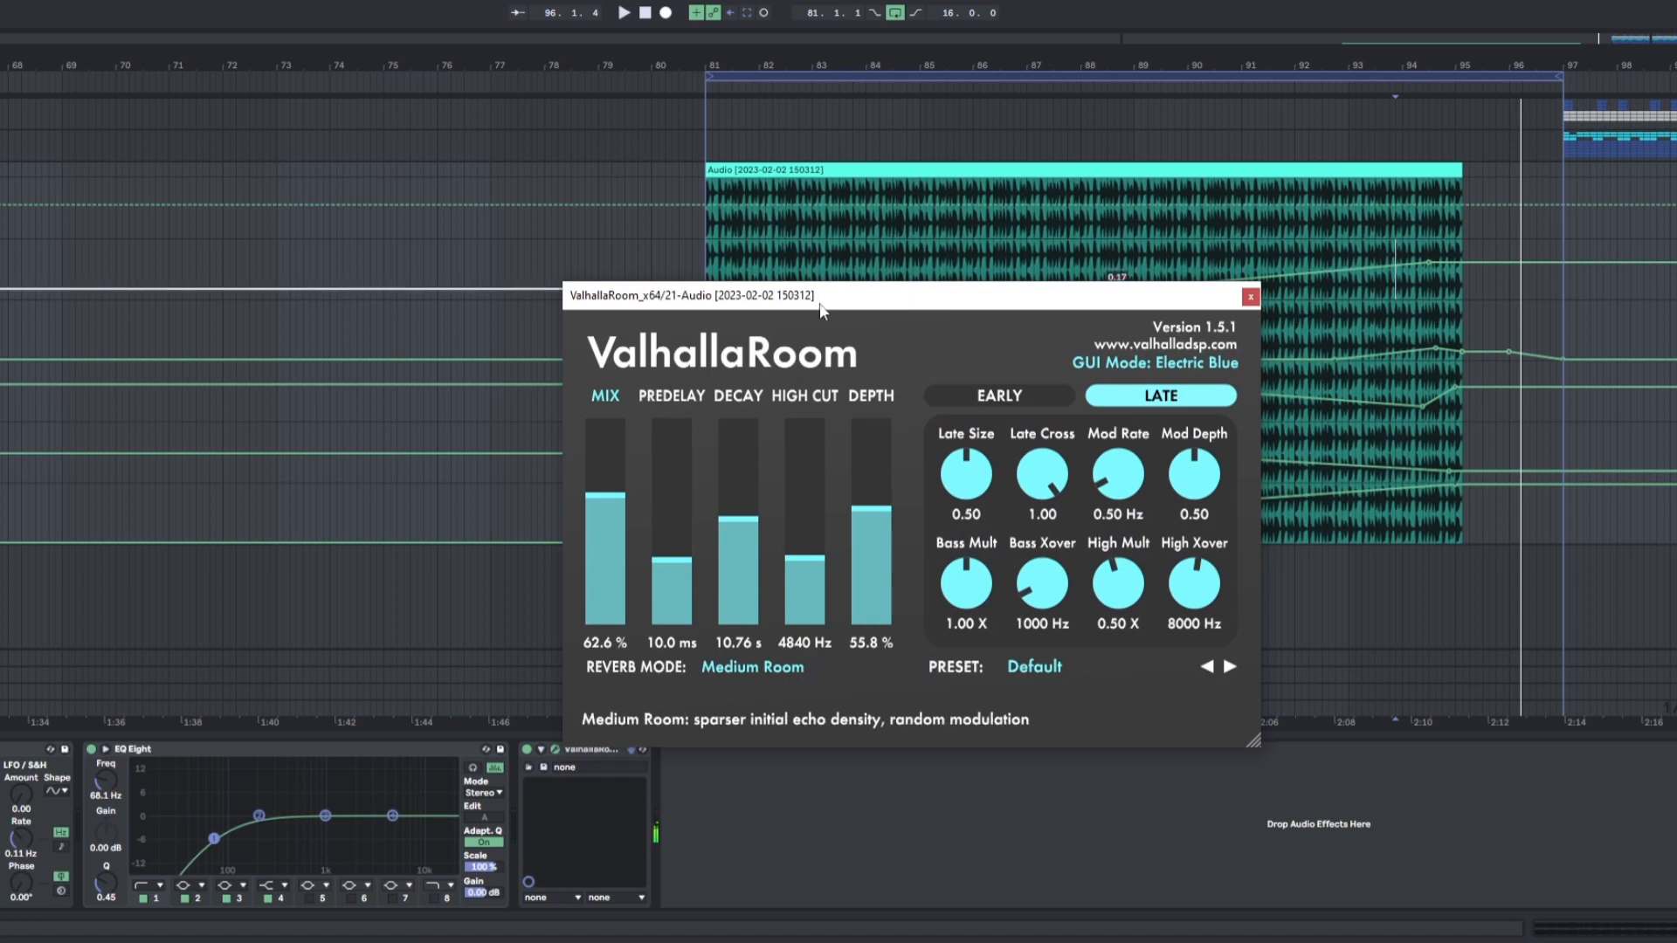
left_click_drag(821, 308, 822, 295)
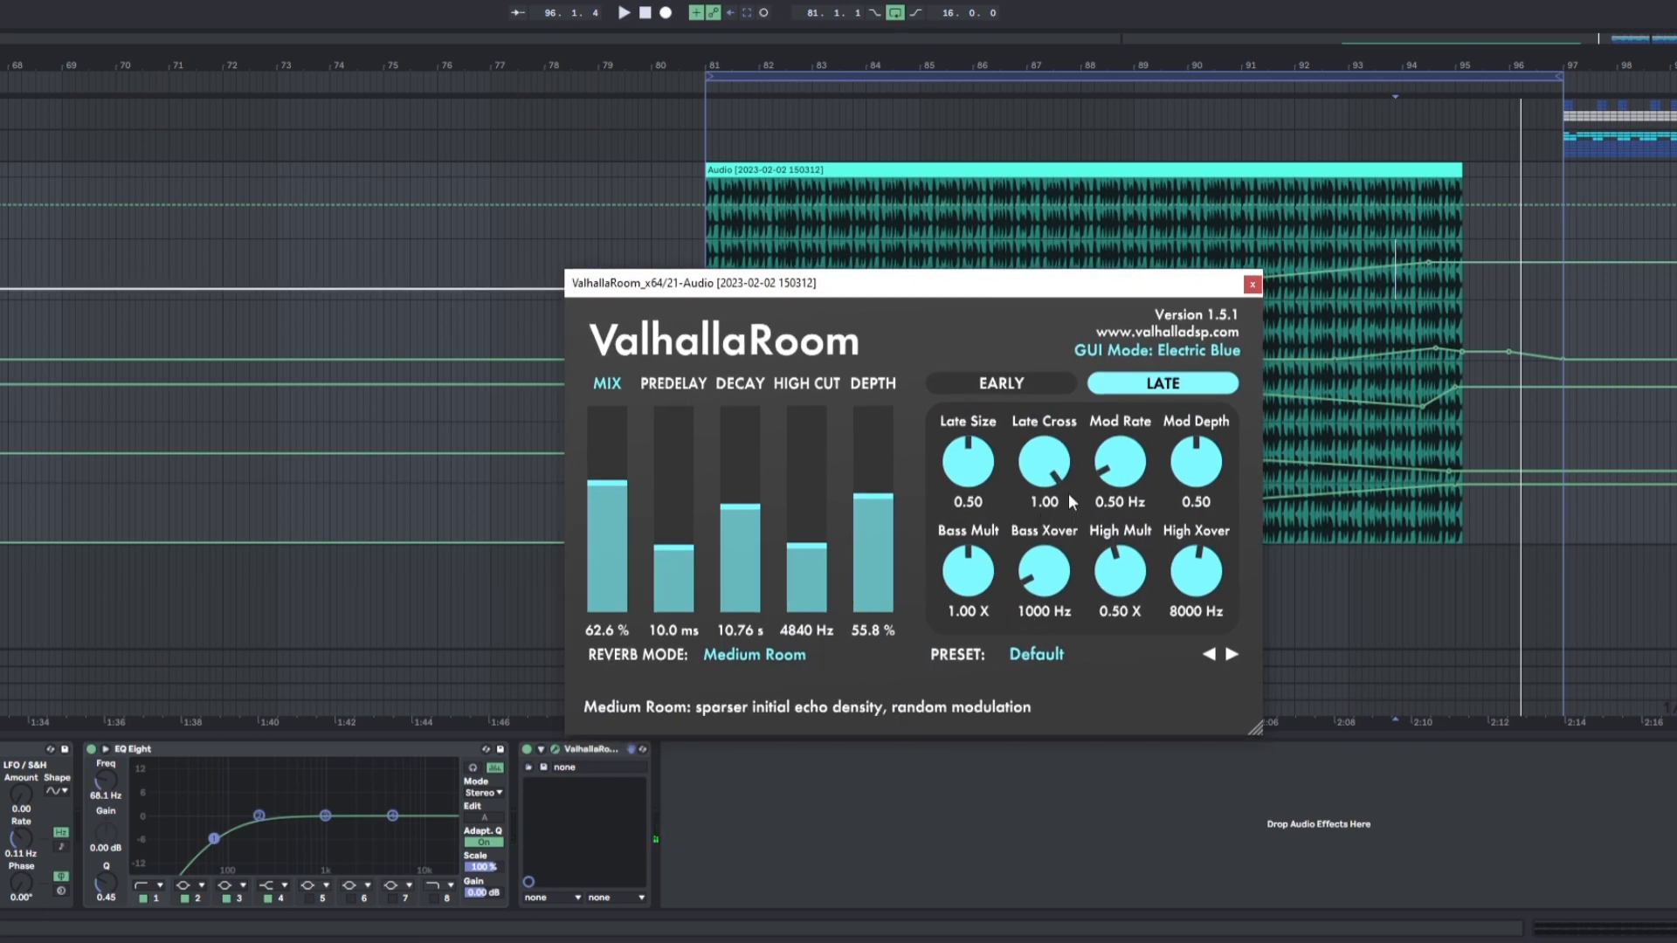
left_click(1031, 385)
left_click(1166, 384)
left_click(1056, 386)
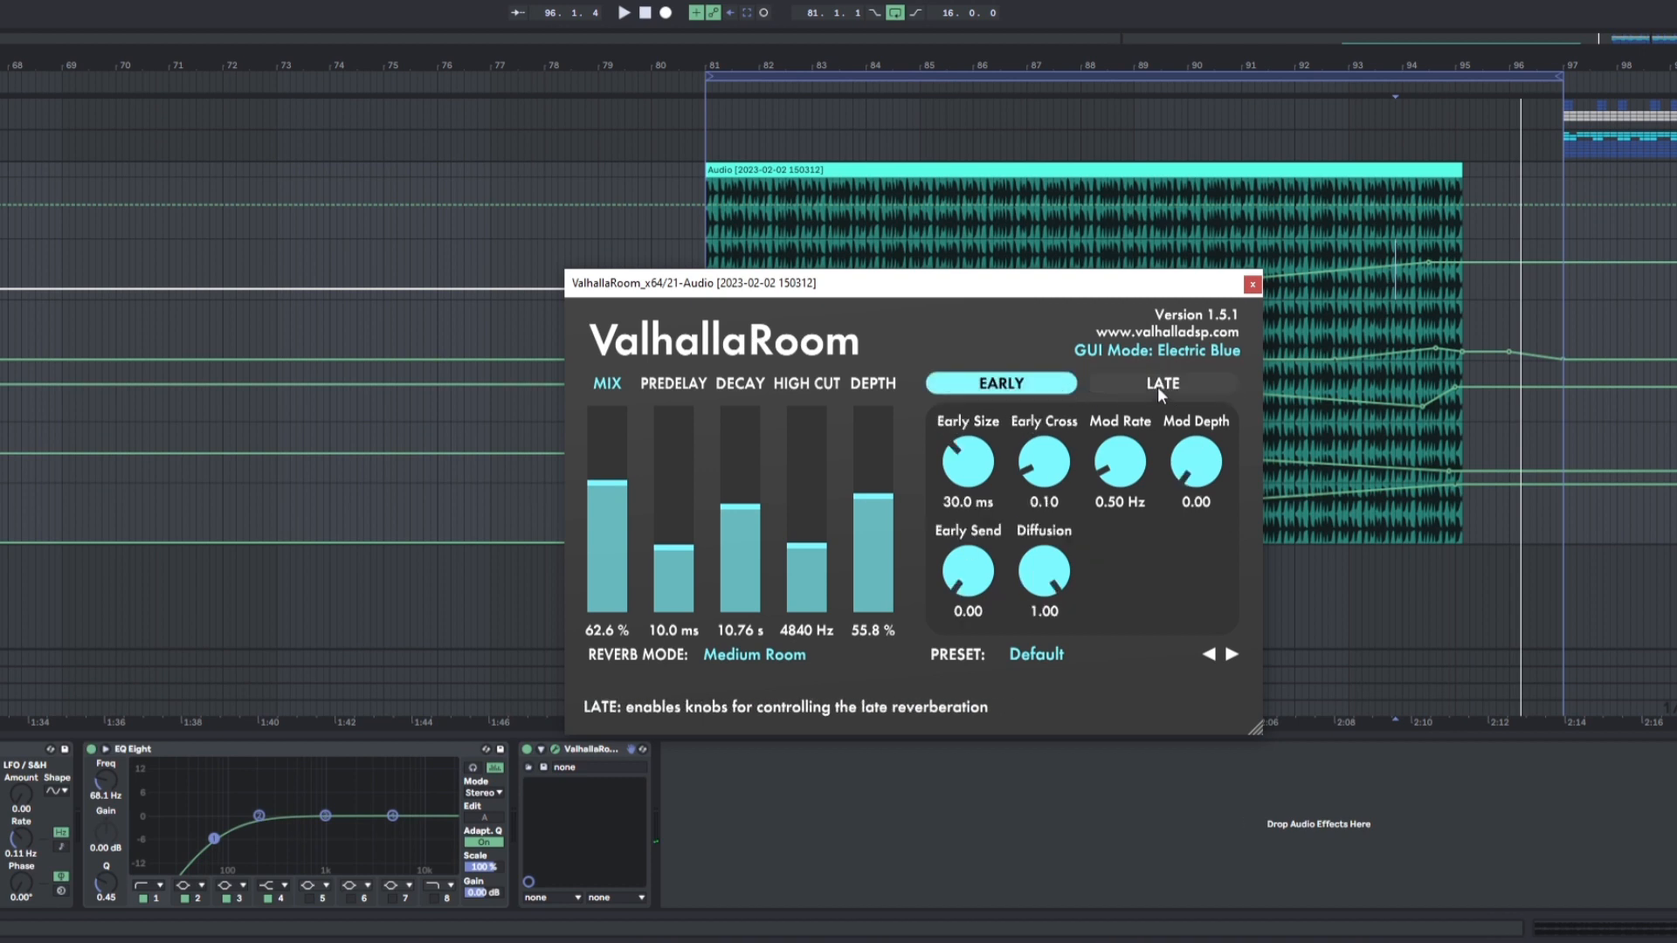
left_click(1159, 392)
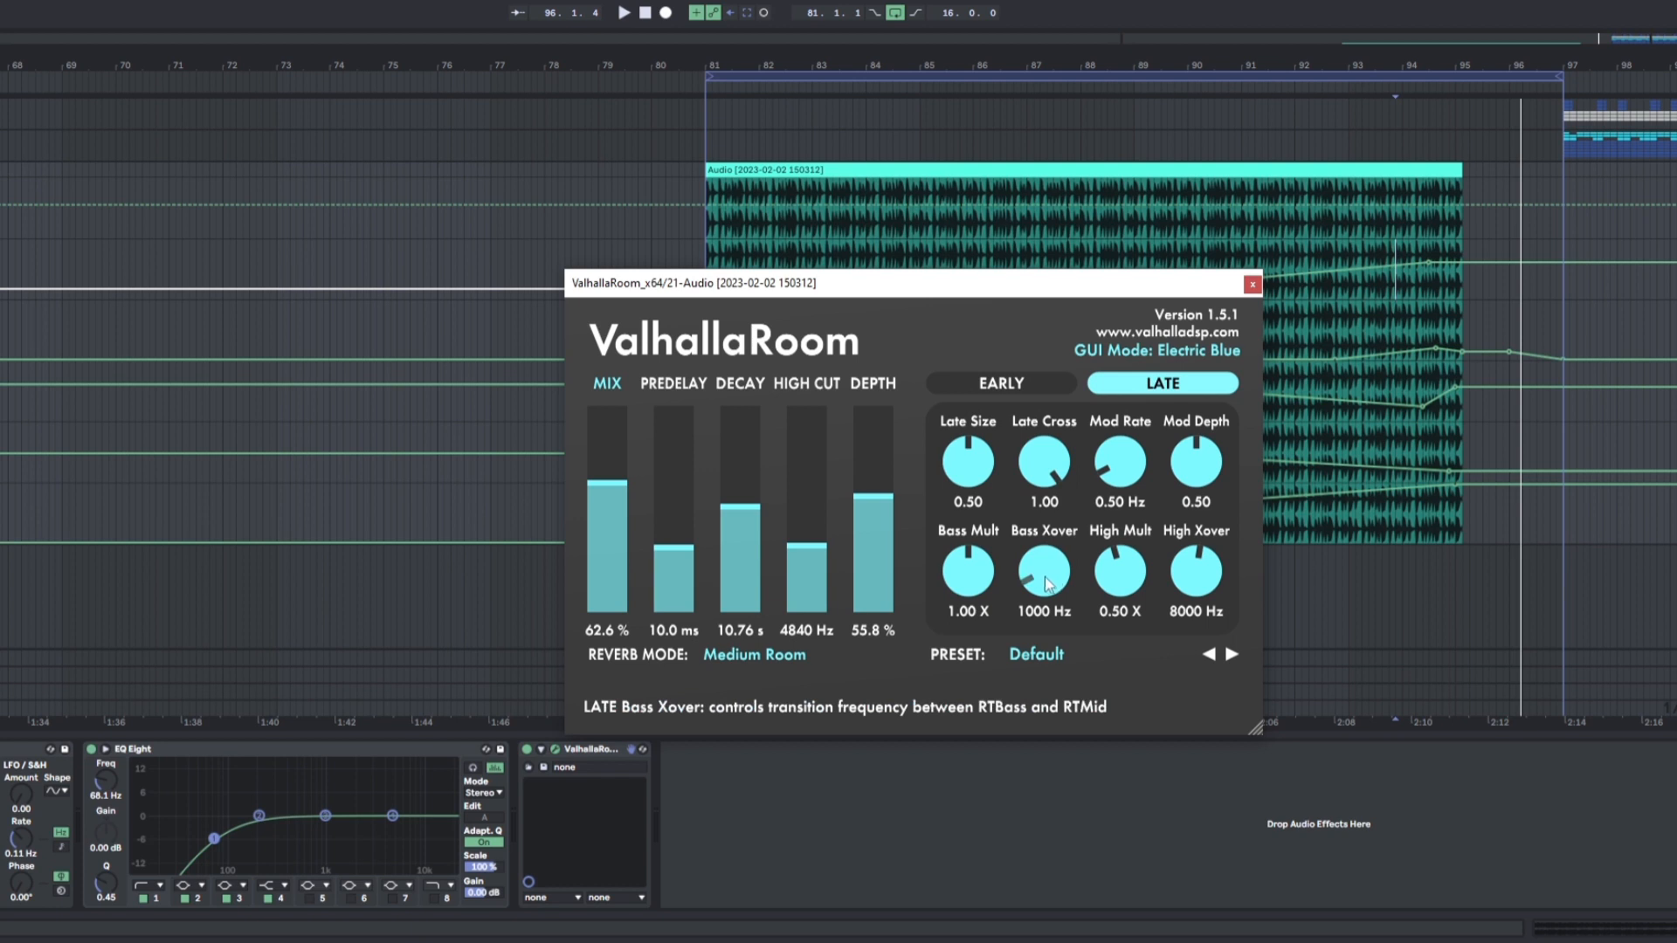
left_click_drag(1045, 583, 1048, 542)
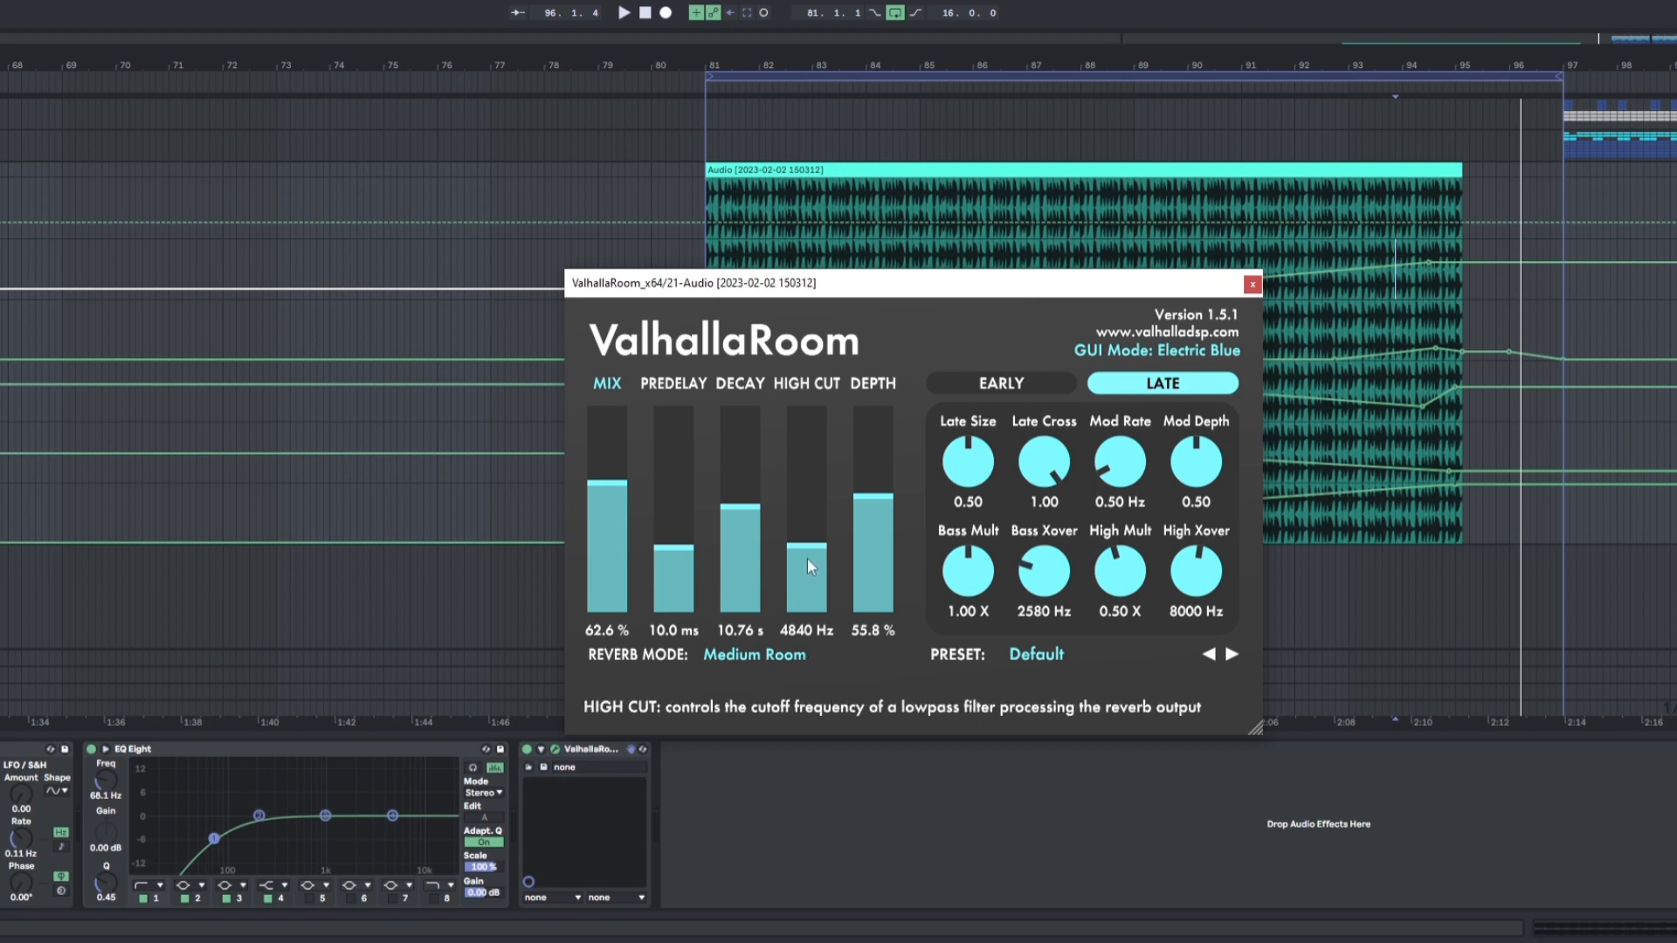
mouse_move(806, 557)
left_mouse_down()
mouse_move(804, 585)
mouse_move(798, 535)
left_mouse_up()
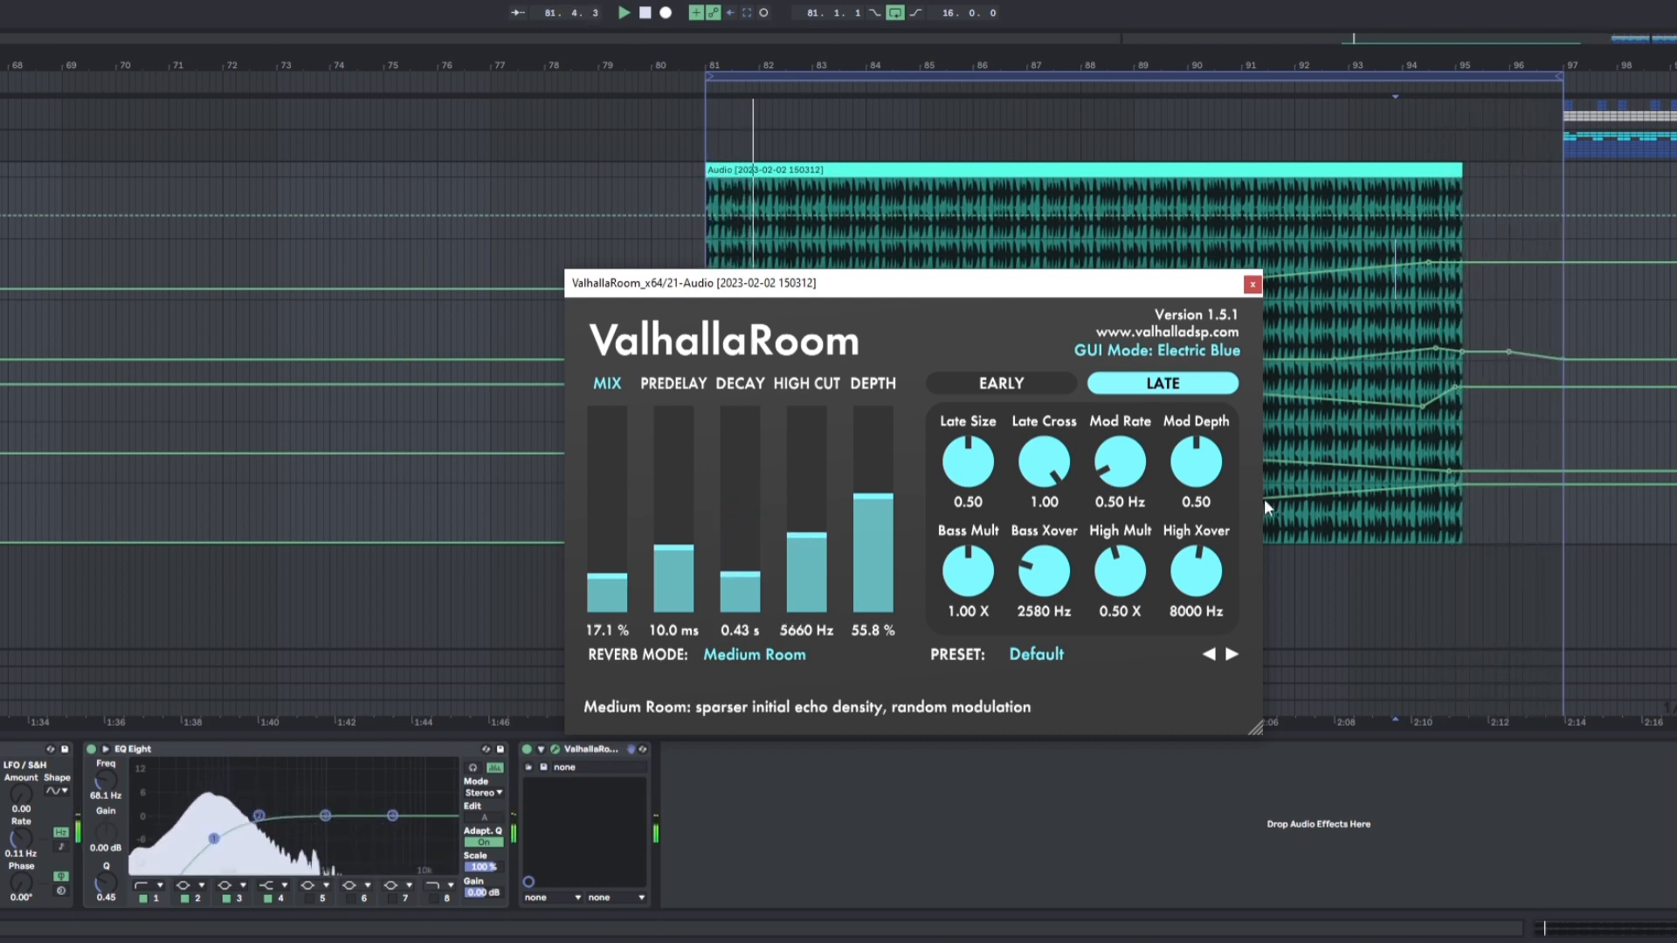
left_click(1252, 283)
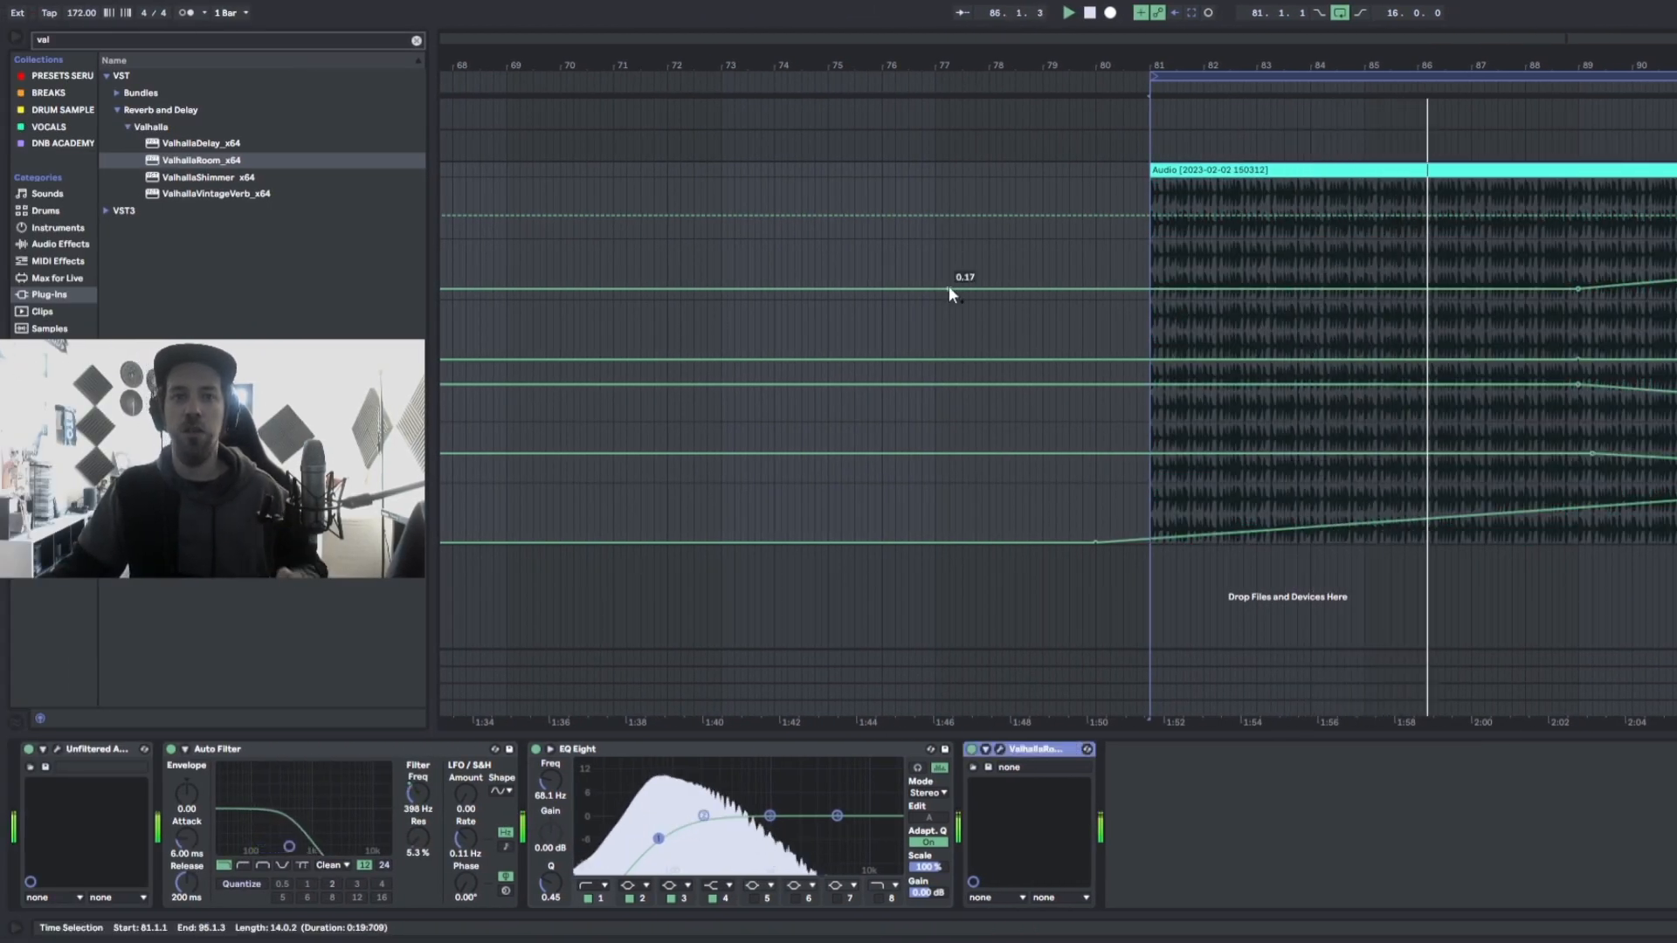
- Search the audio effects for "eq" and add a second EQ Eight after ValhallaRoom on the resampled track
key("ctrl+f")
type("e")
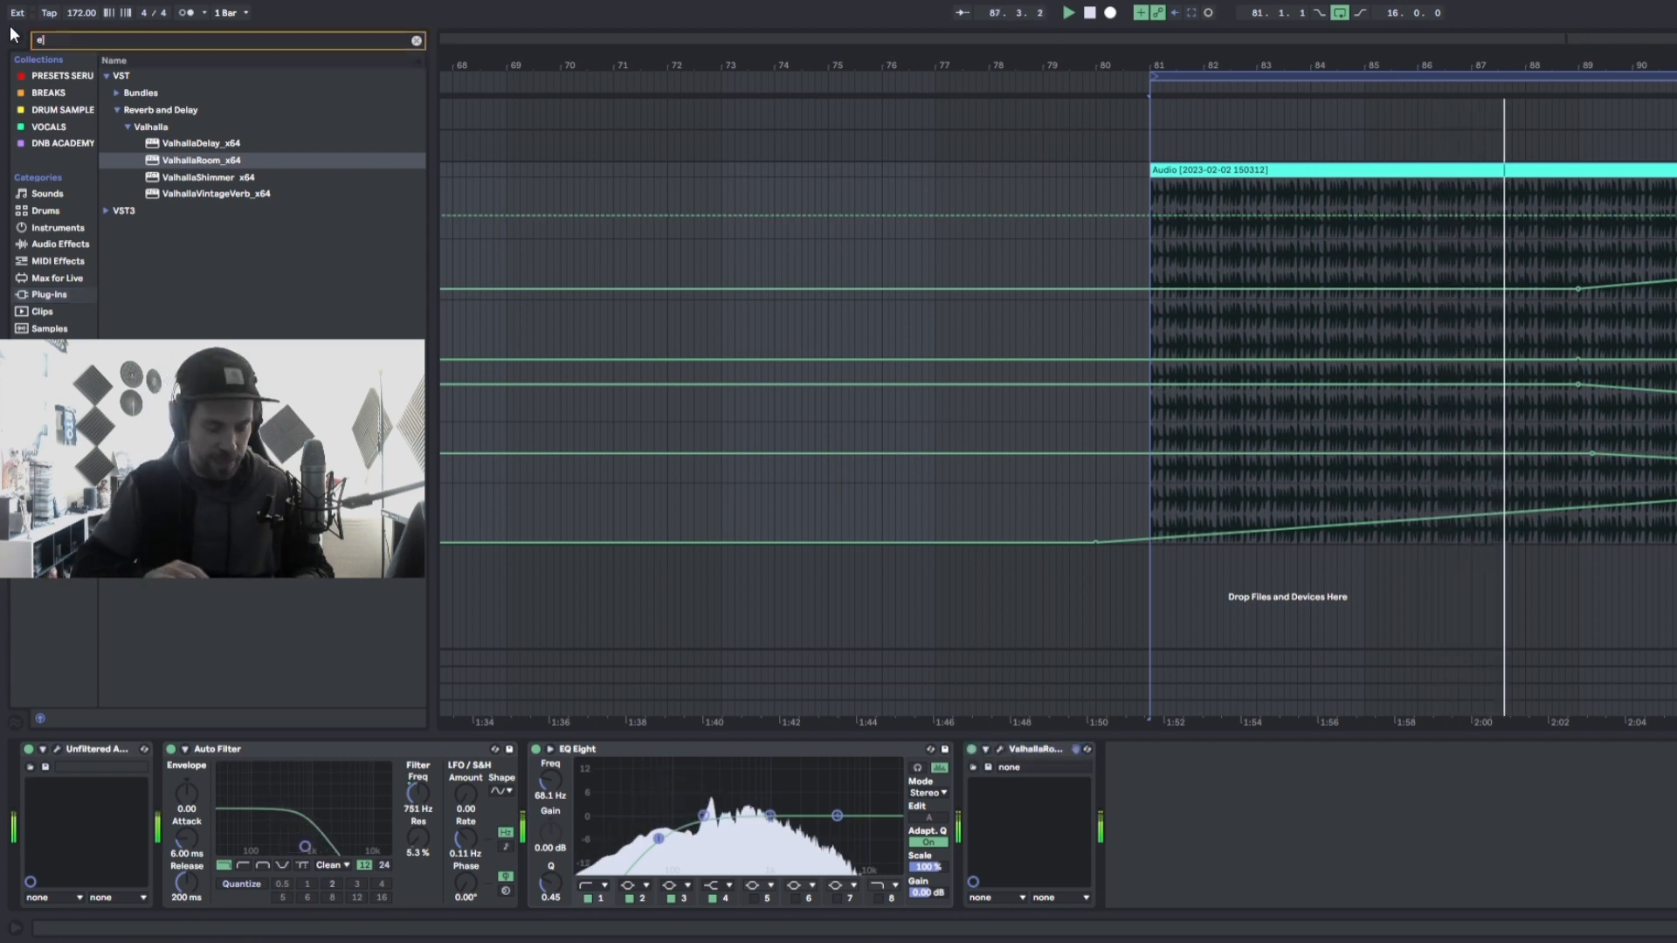
type("q")
left_click(61, 244)
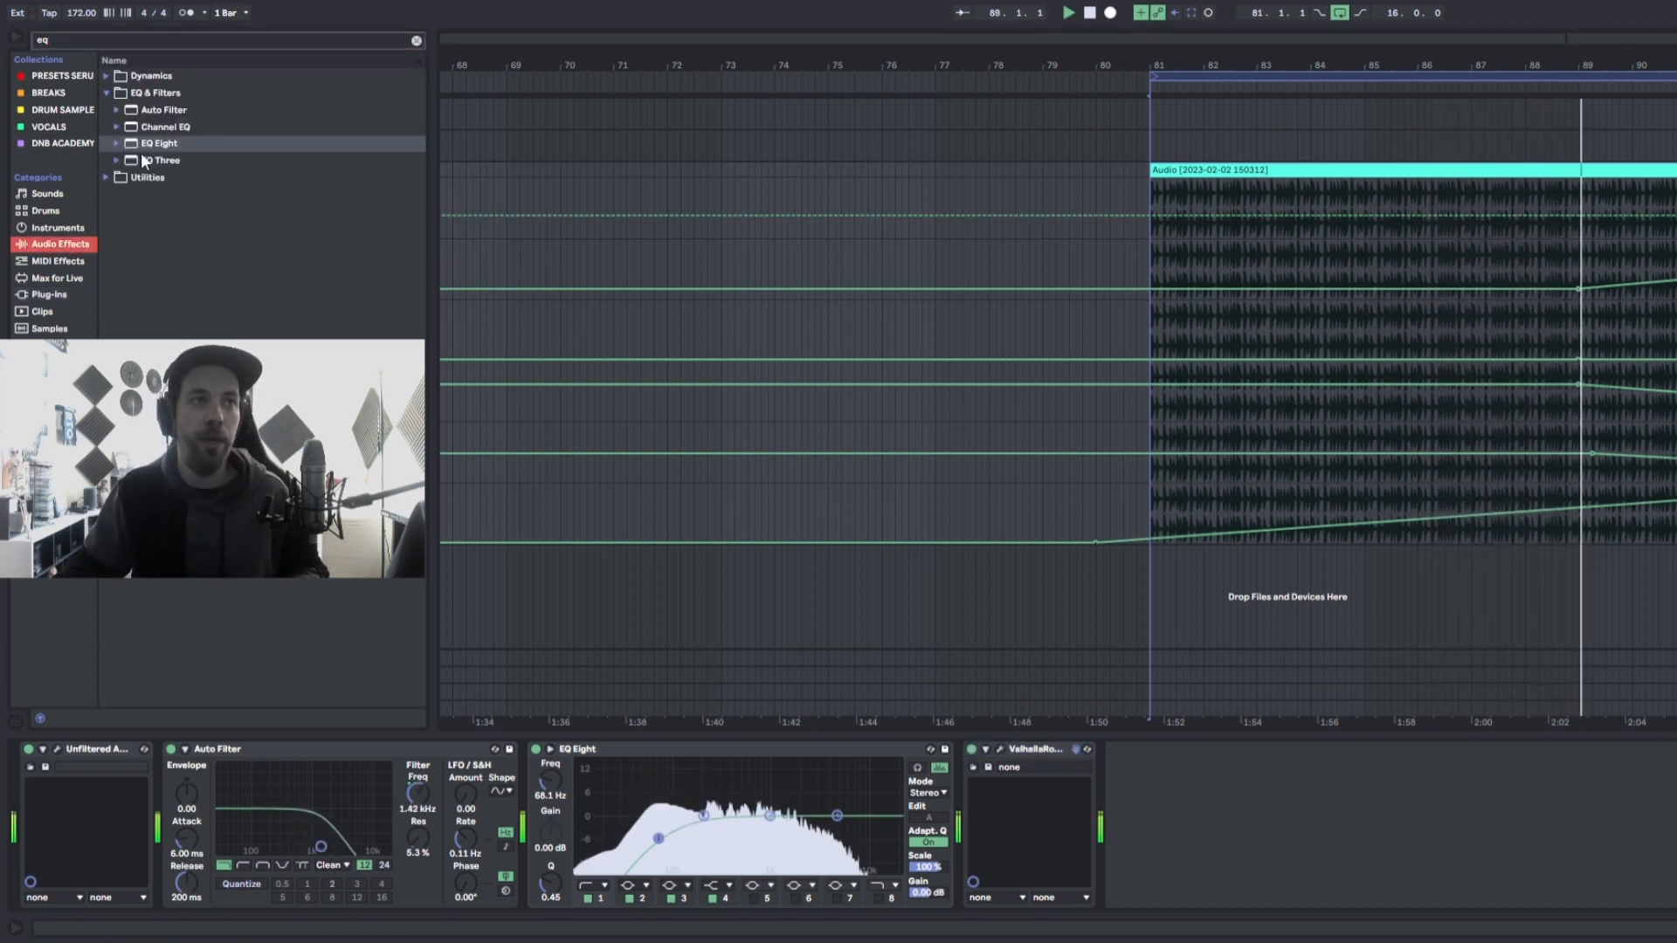
left_click_drag(144, 145, 1165, 768)
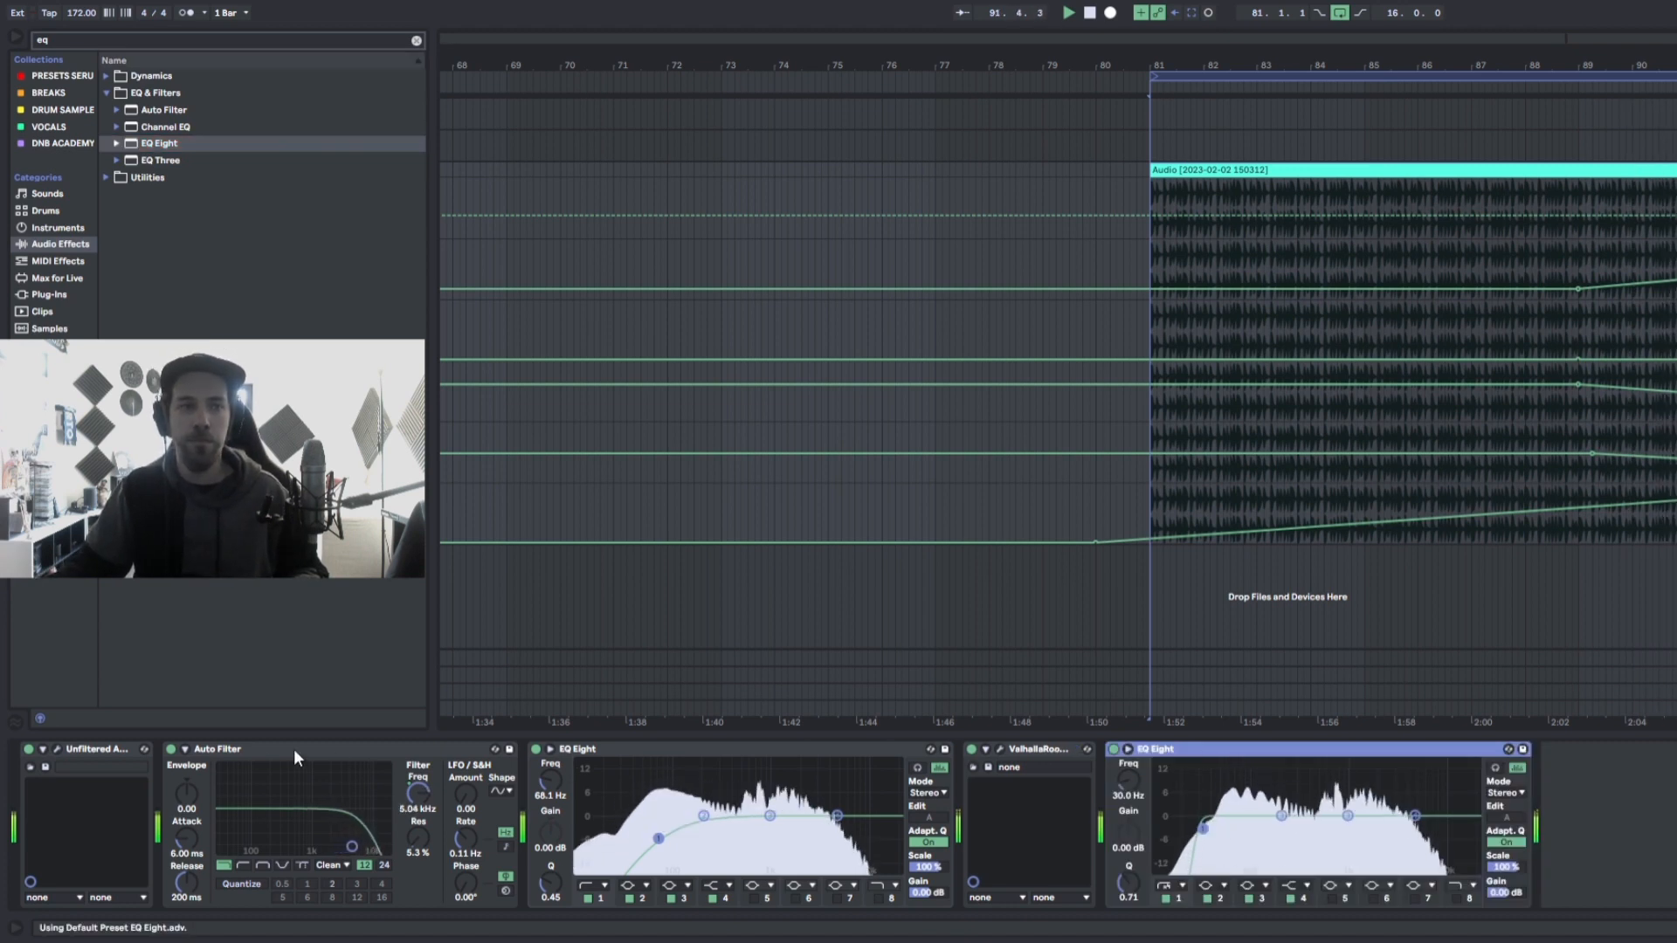
- Collapse the Dent 2, Auto Filter, first EQ Eight and ValhallaRoom devices in the chain
double_click(215, 744)
double_click(92, 746)
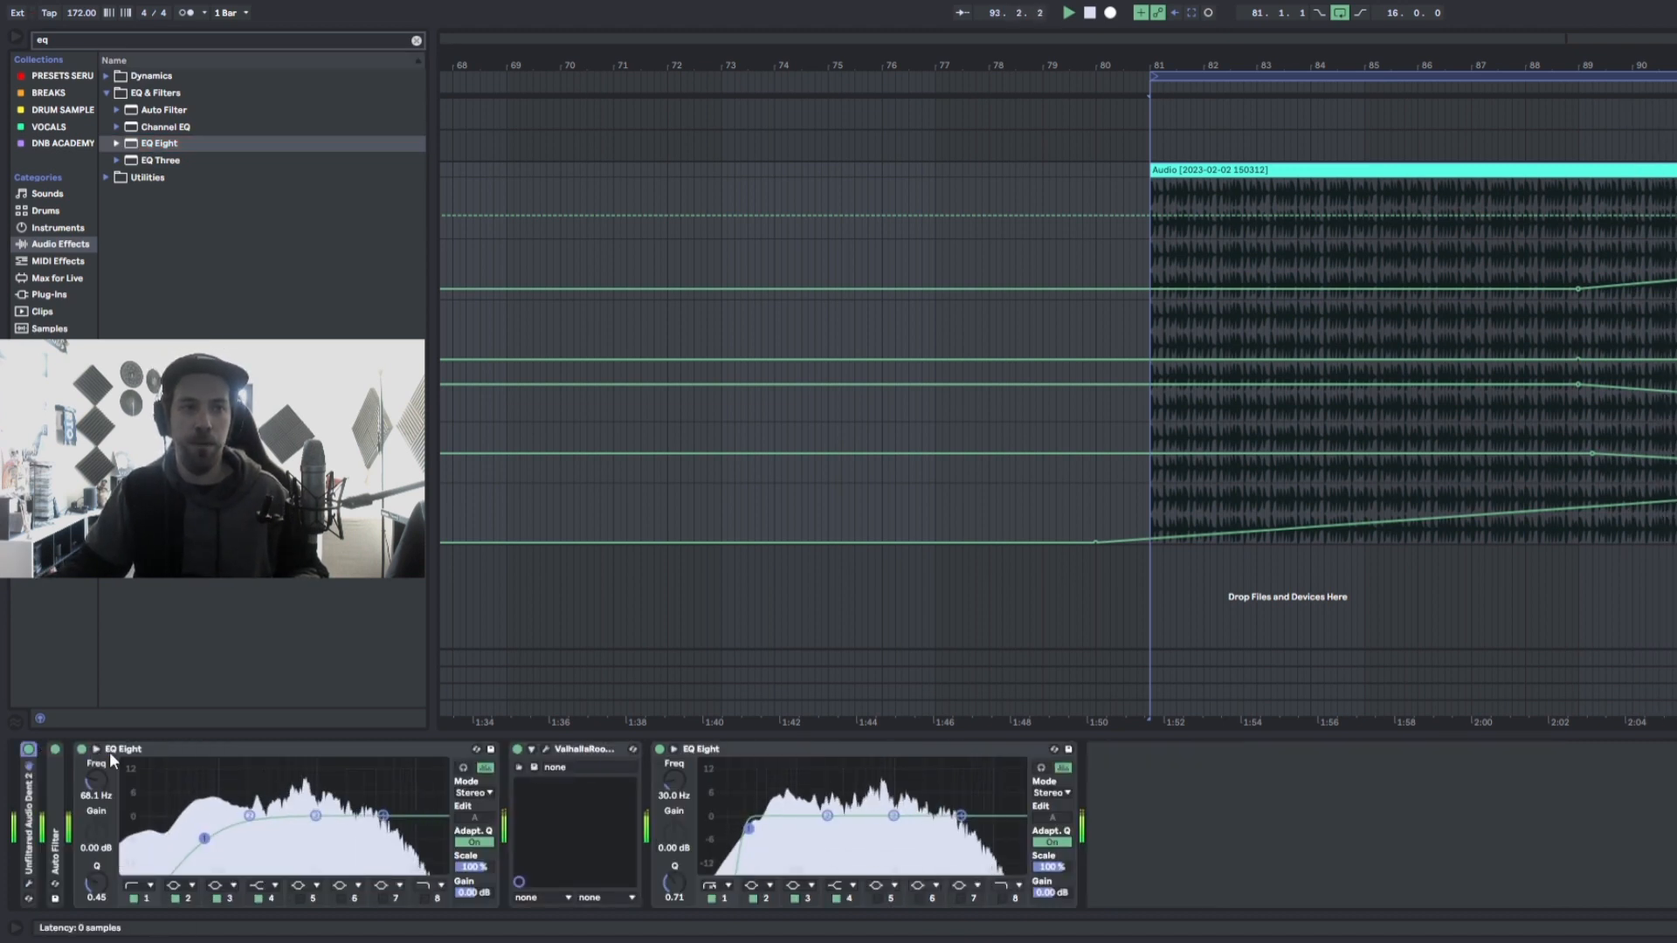
double_click(159, 751)
left_click(176, 749)
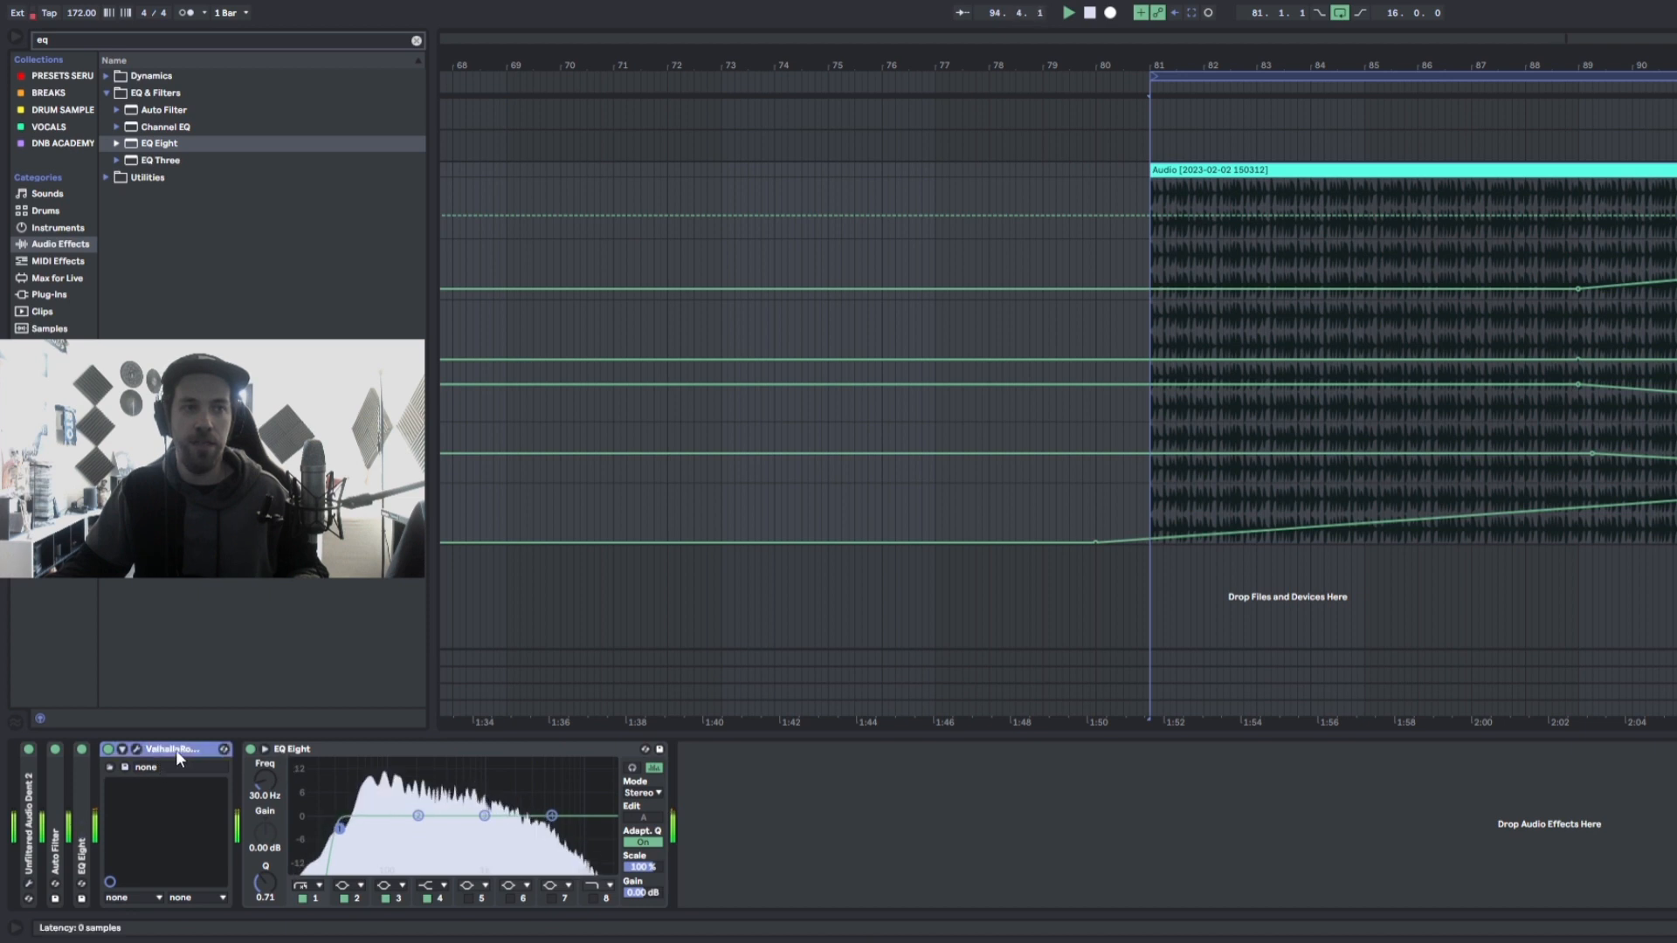
double_click(176, 749)
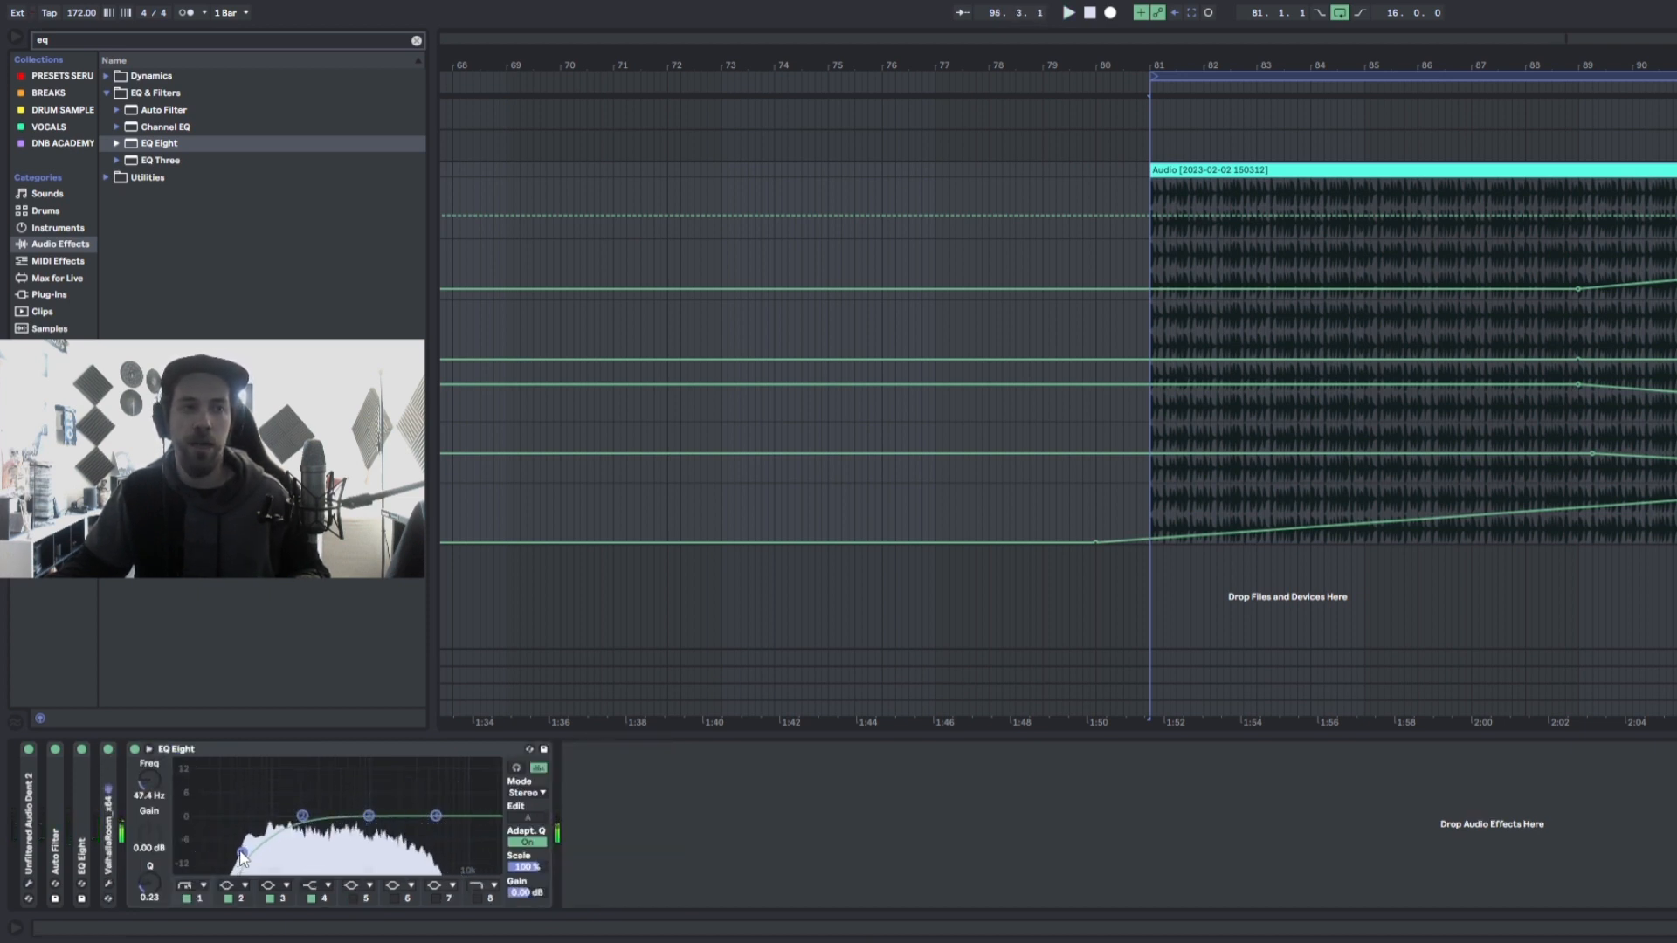
- With the loop playing, give the last EQ Eight a gentle low cut and a dip of 2.85 dB at 198 Hz
key("space")
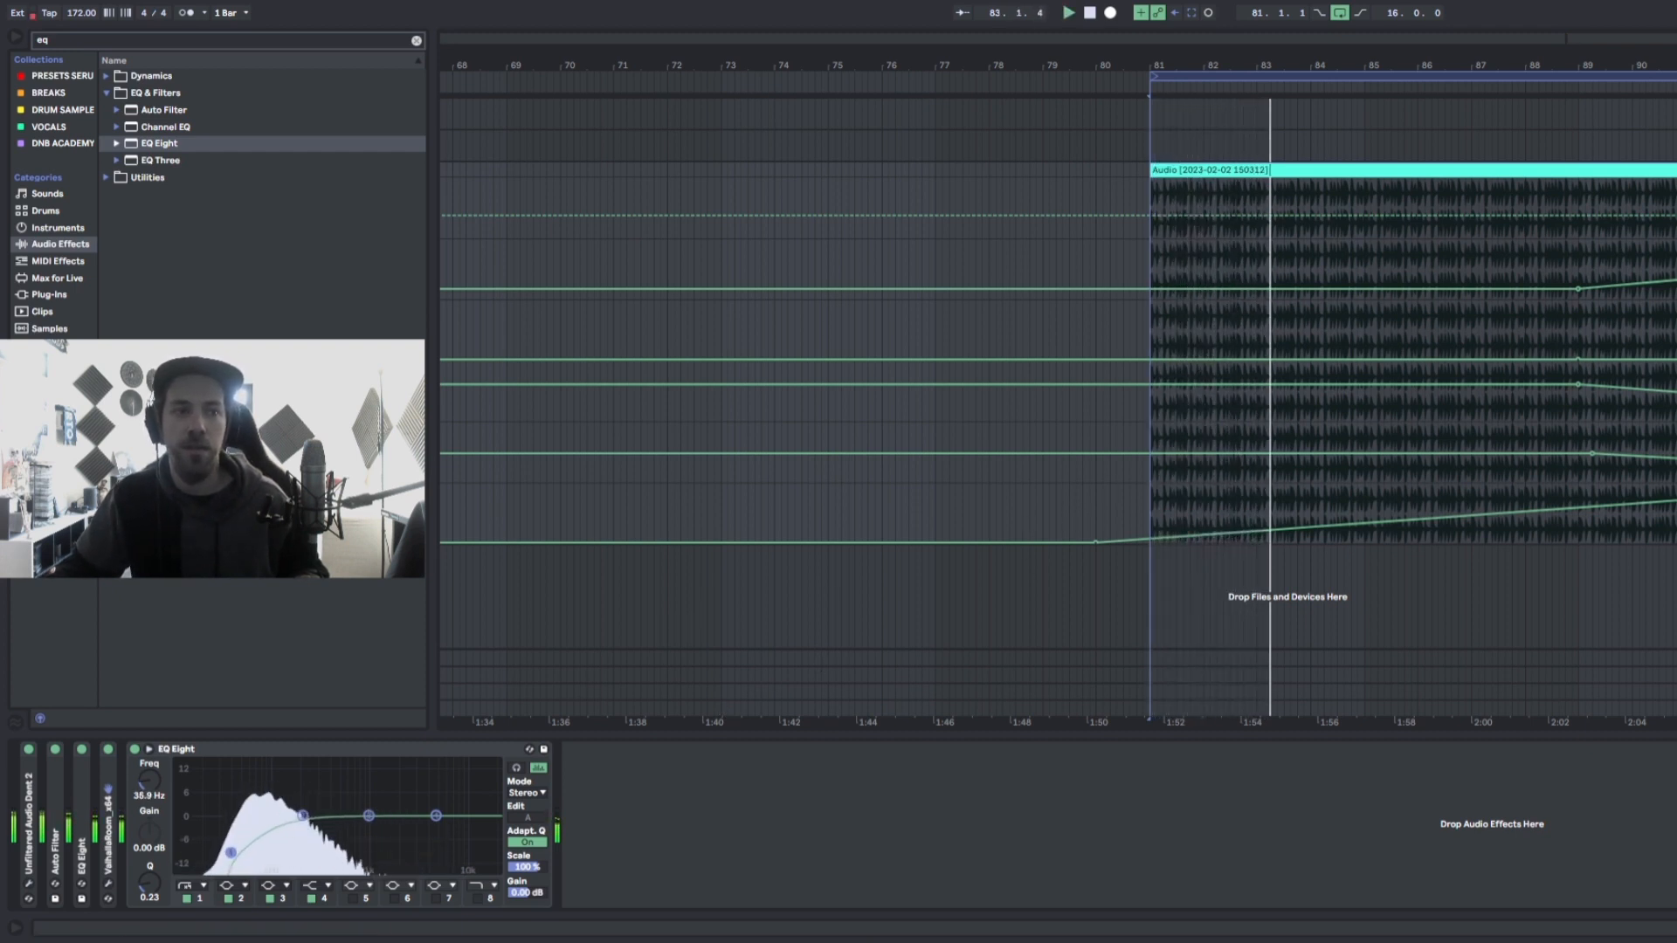
left_click_drag(303, 816, 301, 826)
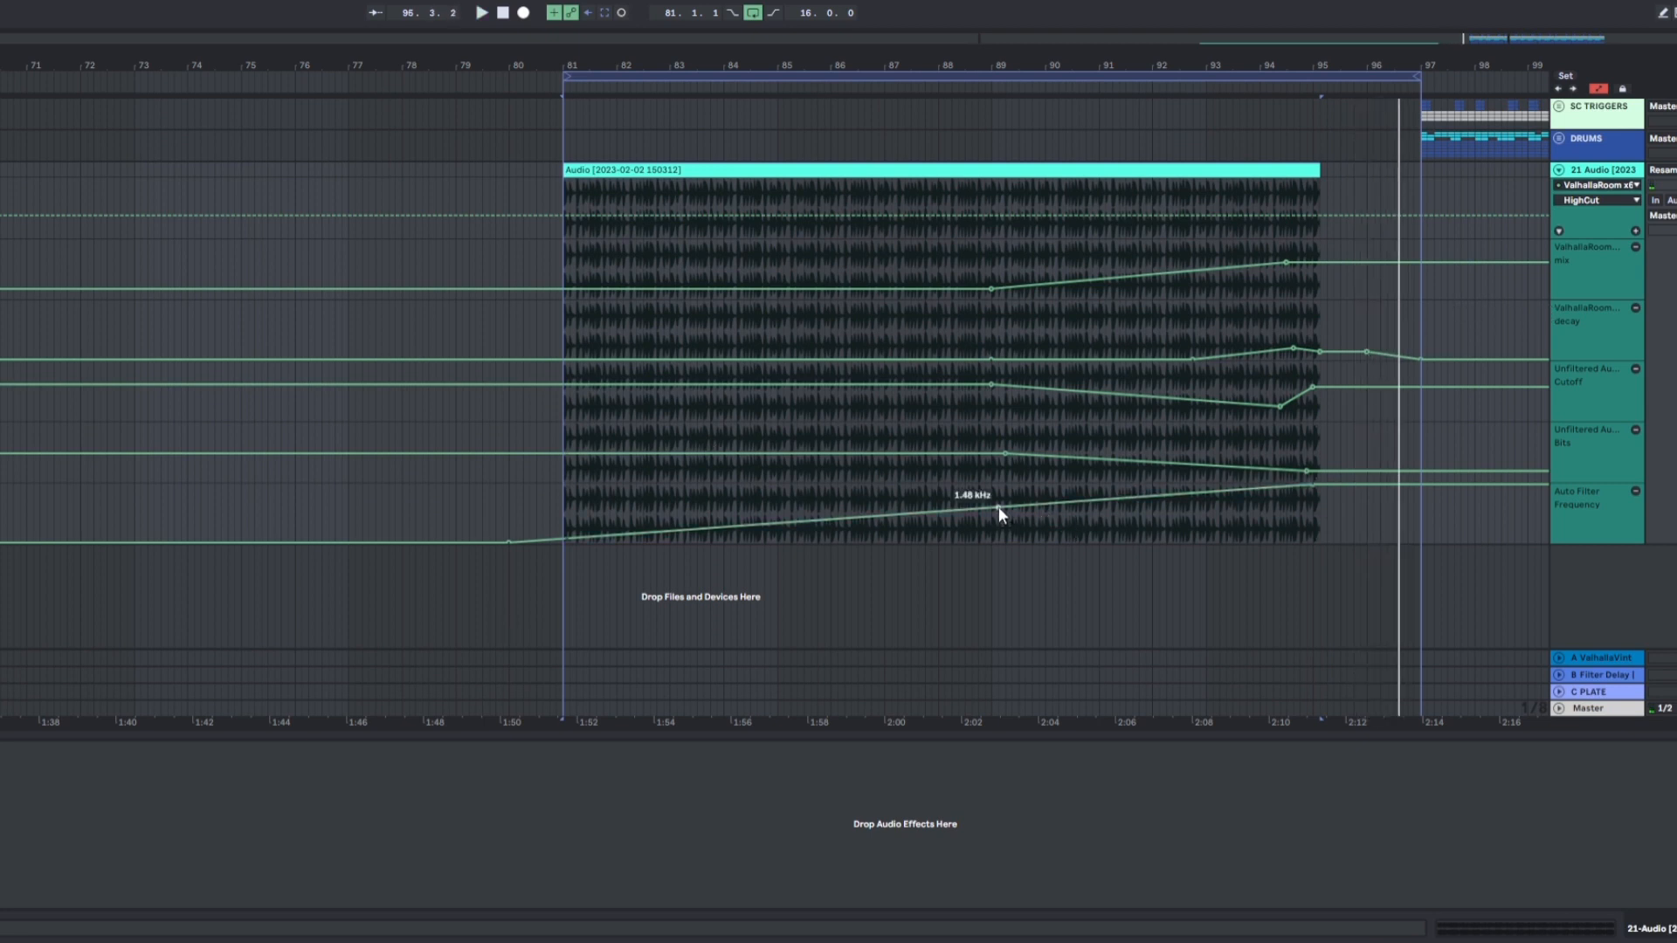
- Expand Auto Filter in the device chain and switch its filter type to band-pass
left_click(1618, 504)
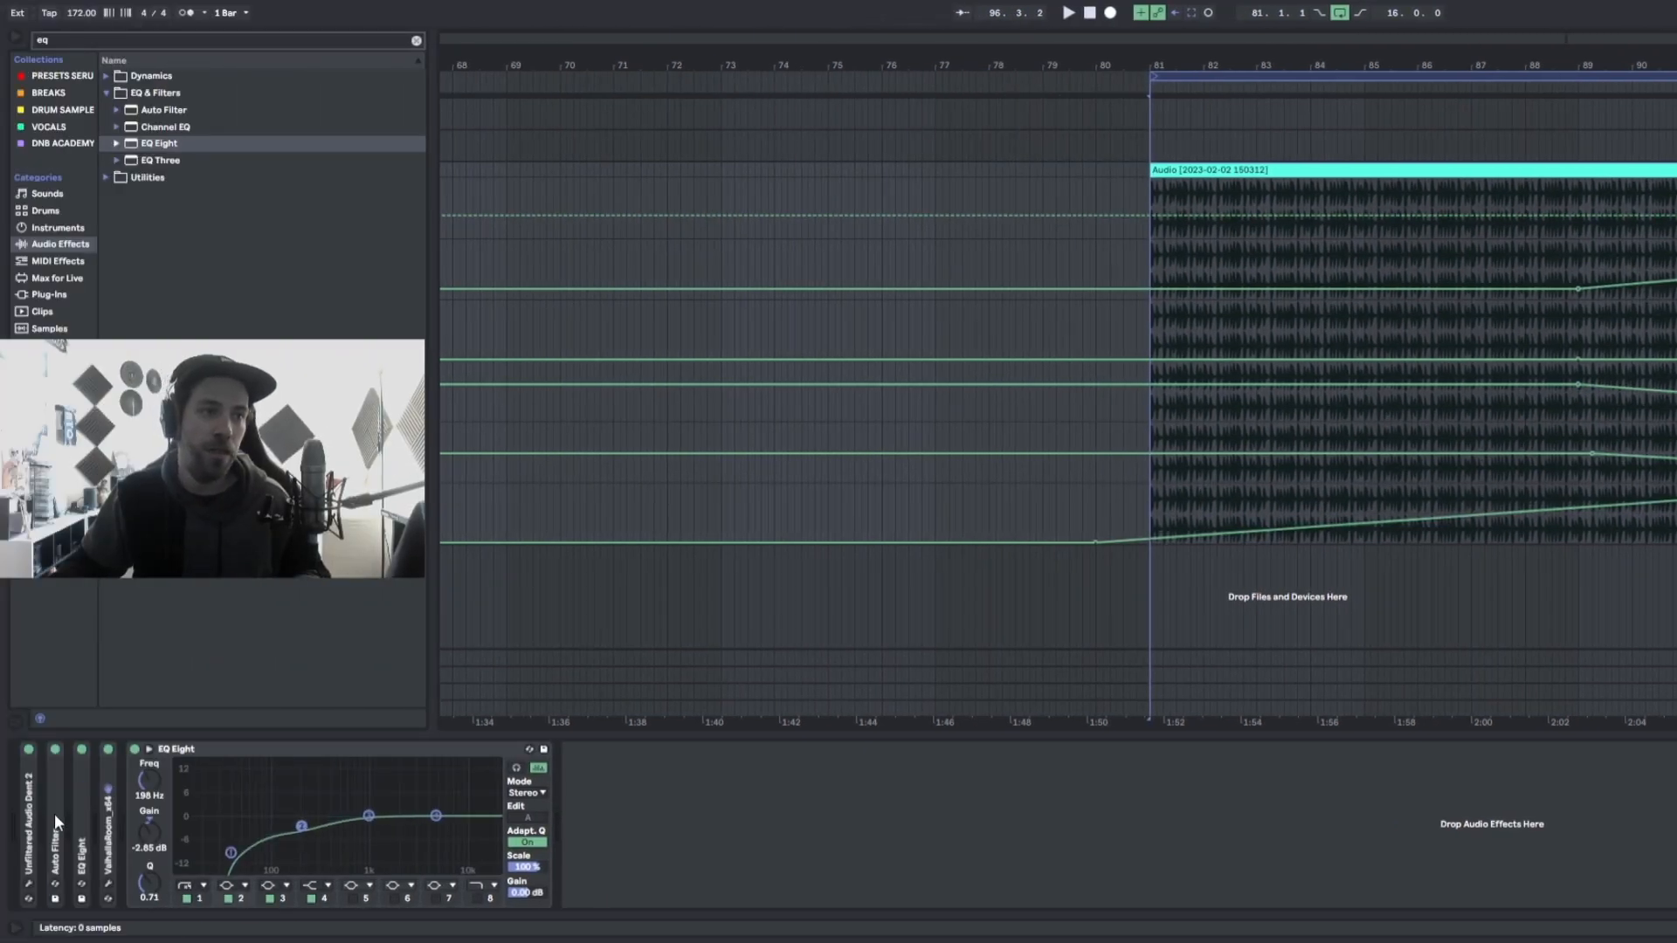
double_click(54, 814)
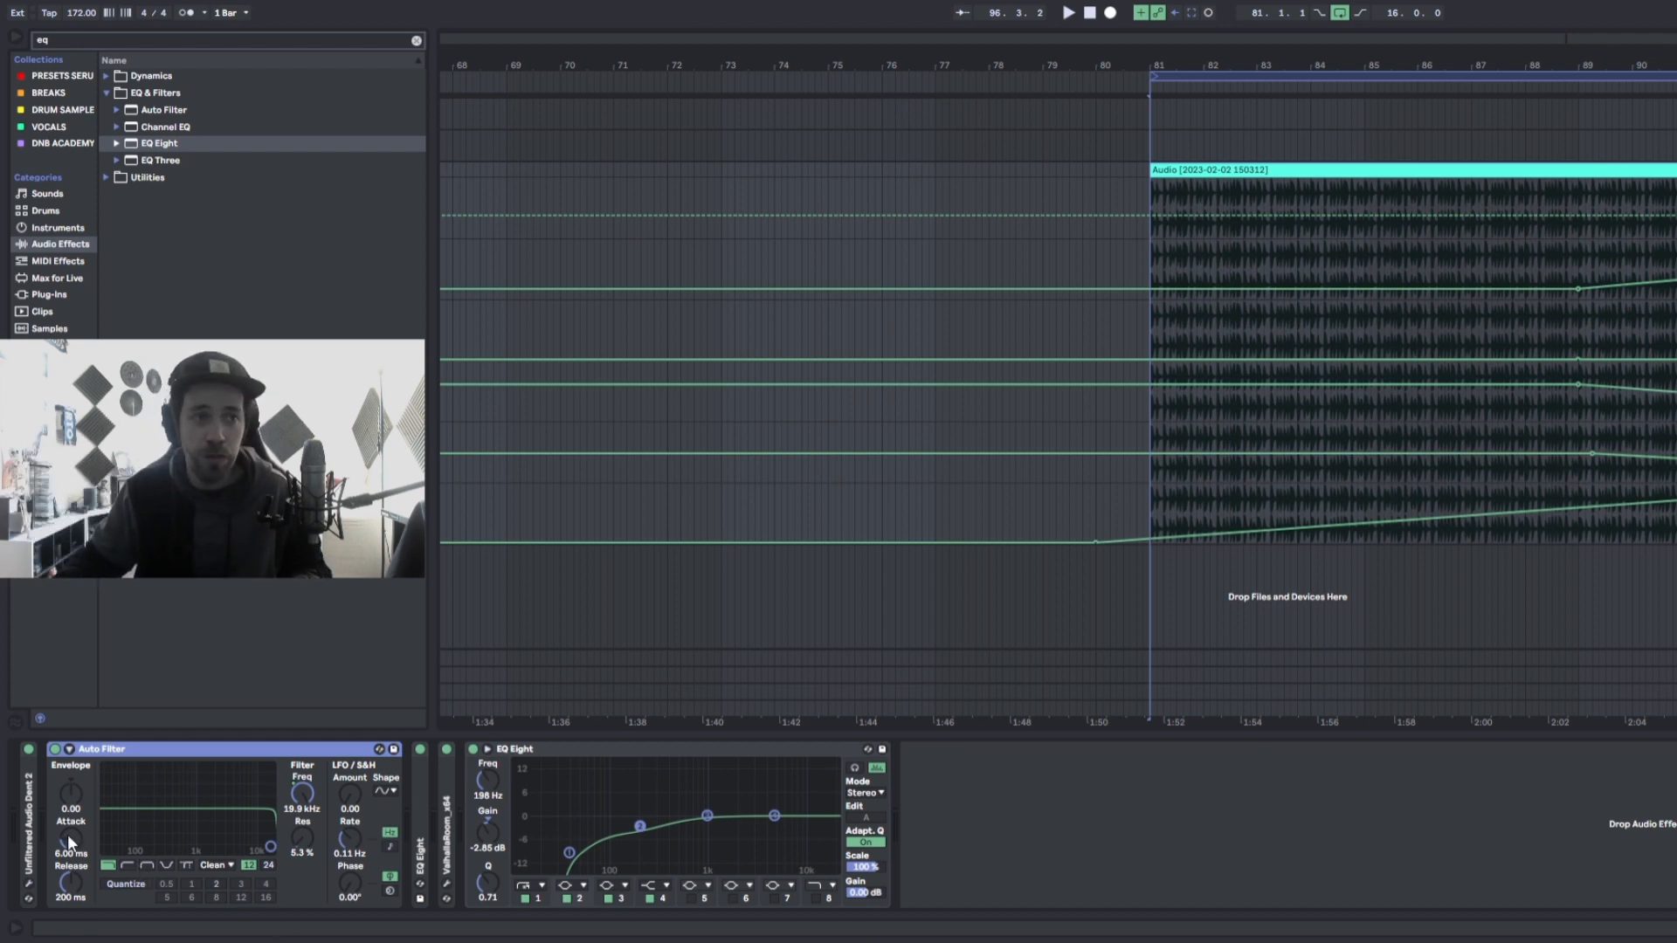
left_click(152, 861)
- Reshape the Auto Filter frequency automation to peak near bar 89, dip to about 160 Hz after bar 94 and rise by bar 95, listening past bar 97
key("space")
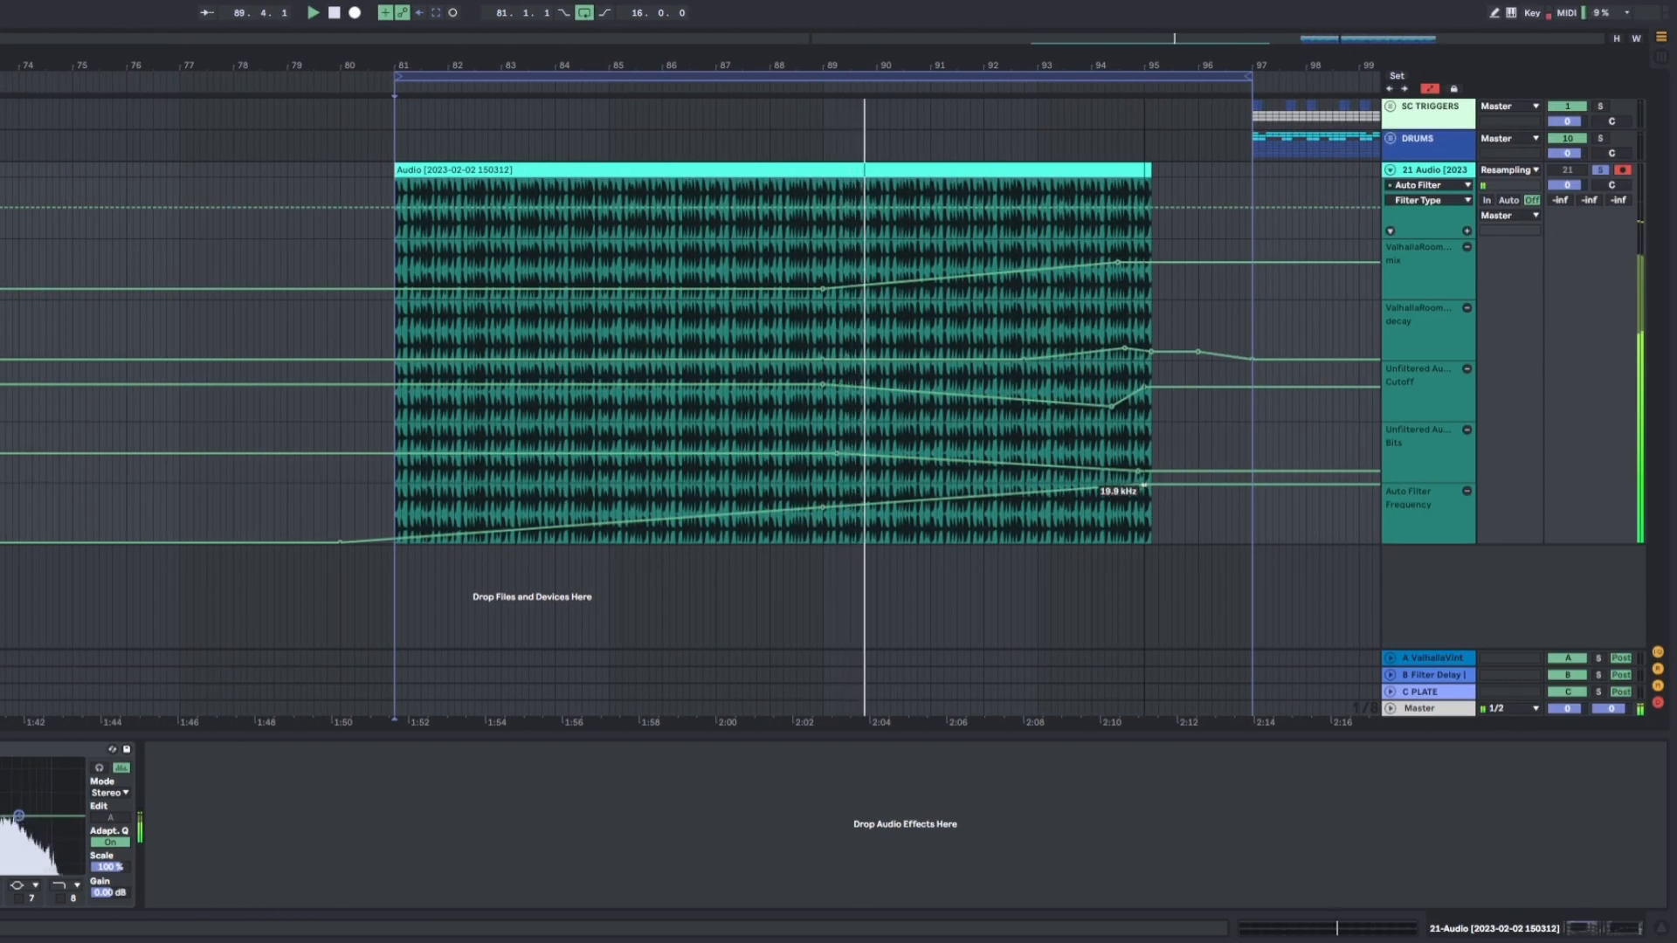
left_click_drag(1144, 496, 1144, 529)
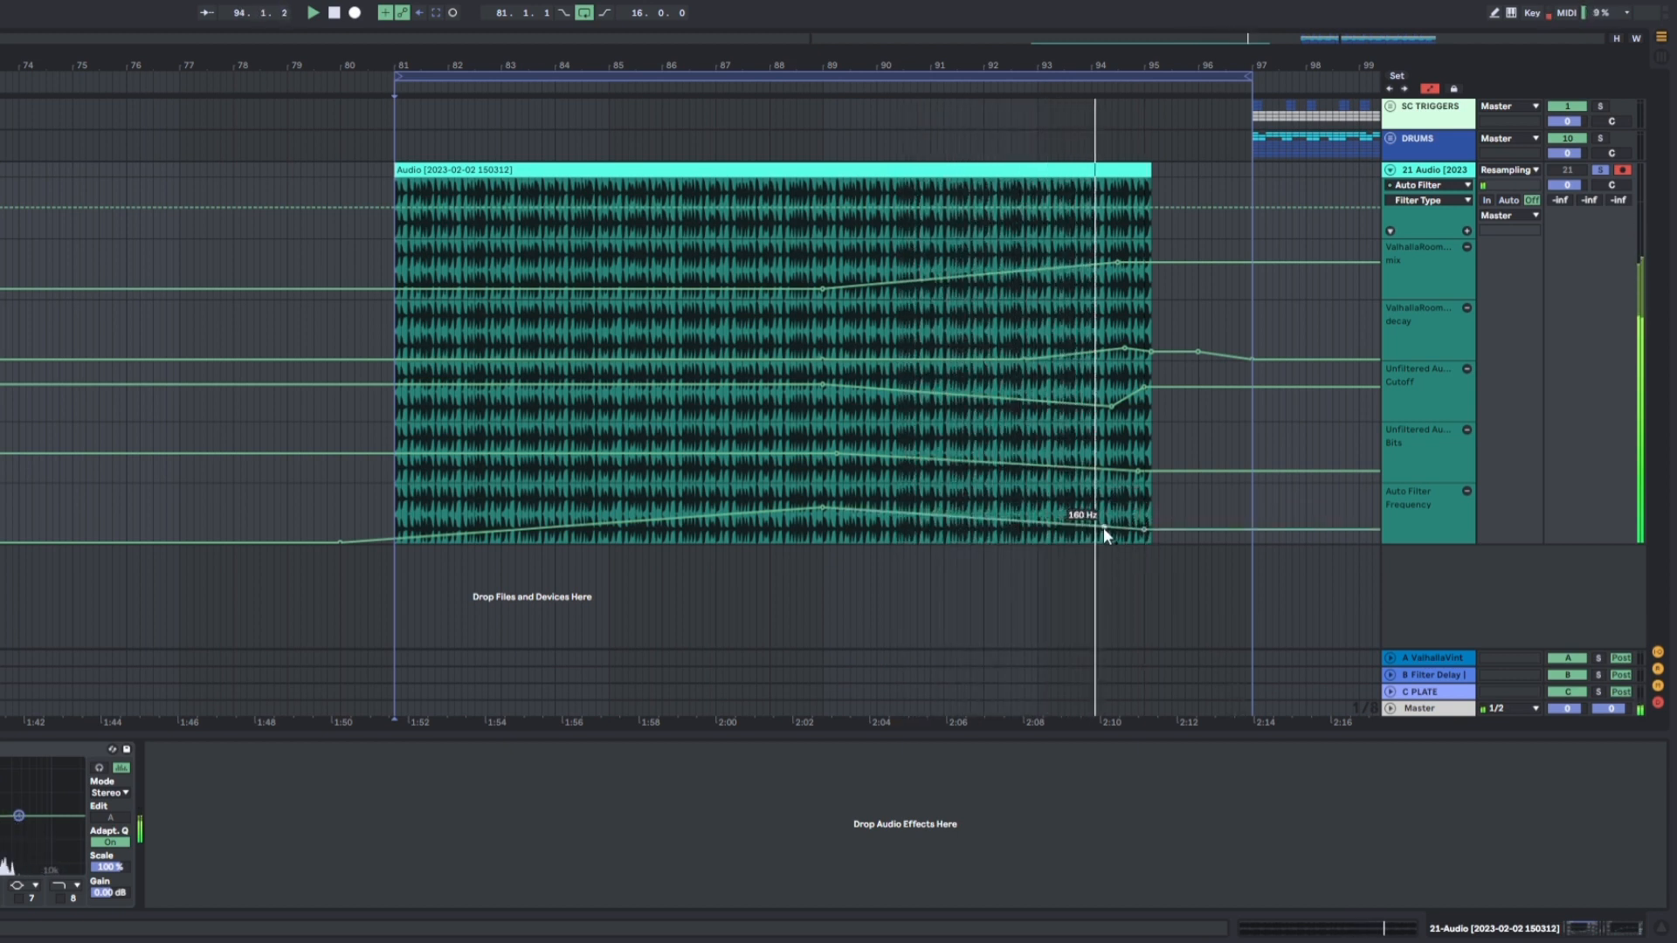
left_click_drag(1144, 530, 1144, 500)
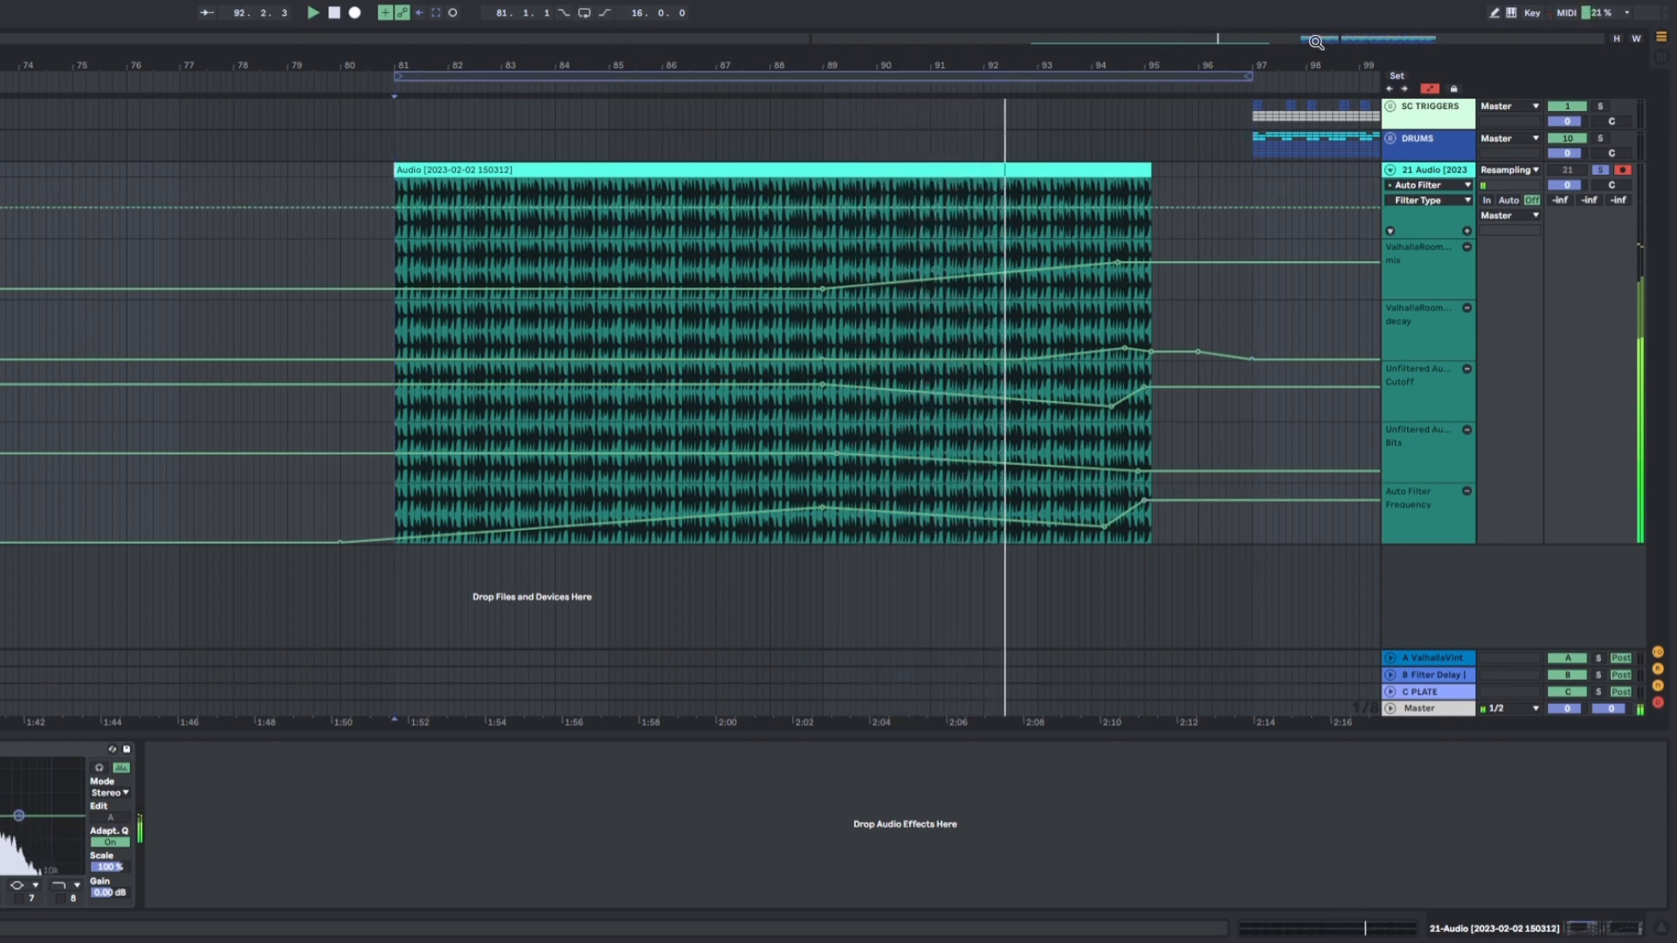
left_click_drag(1002, 66, 842, 57)
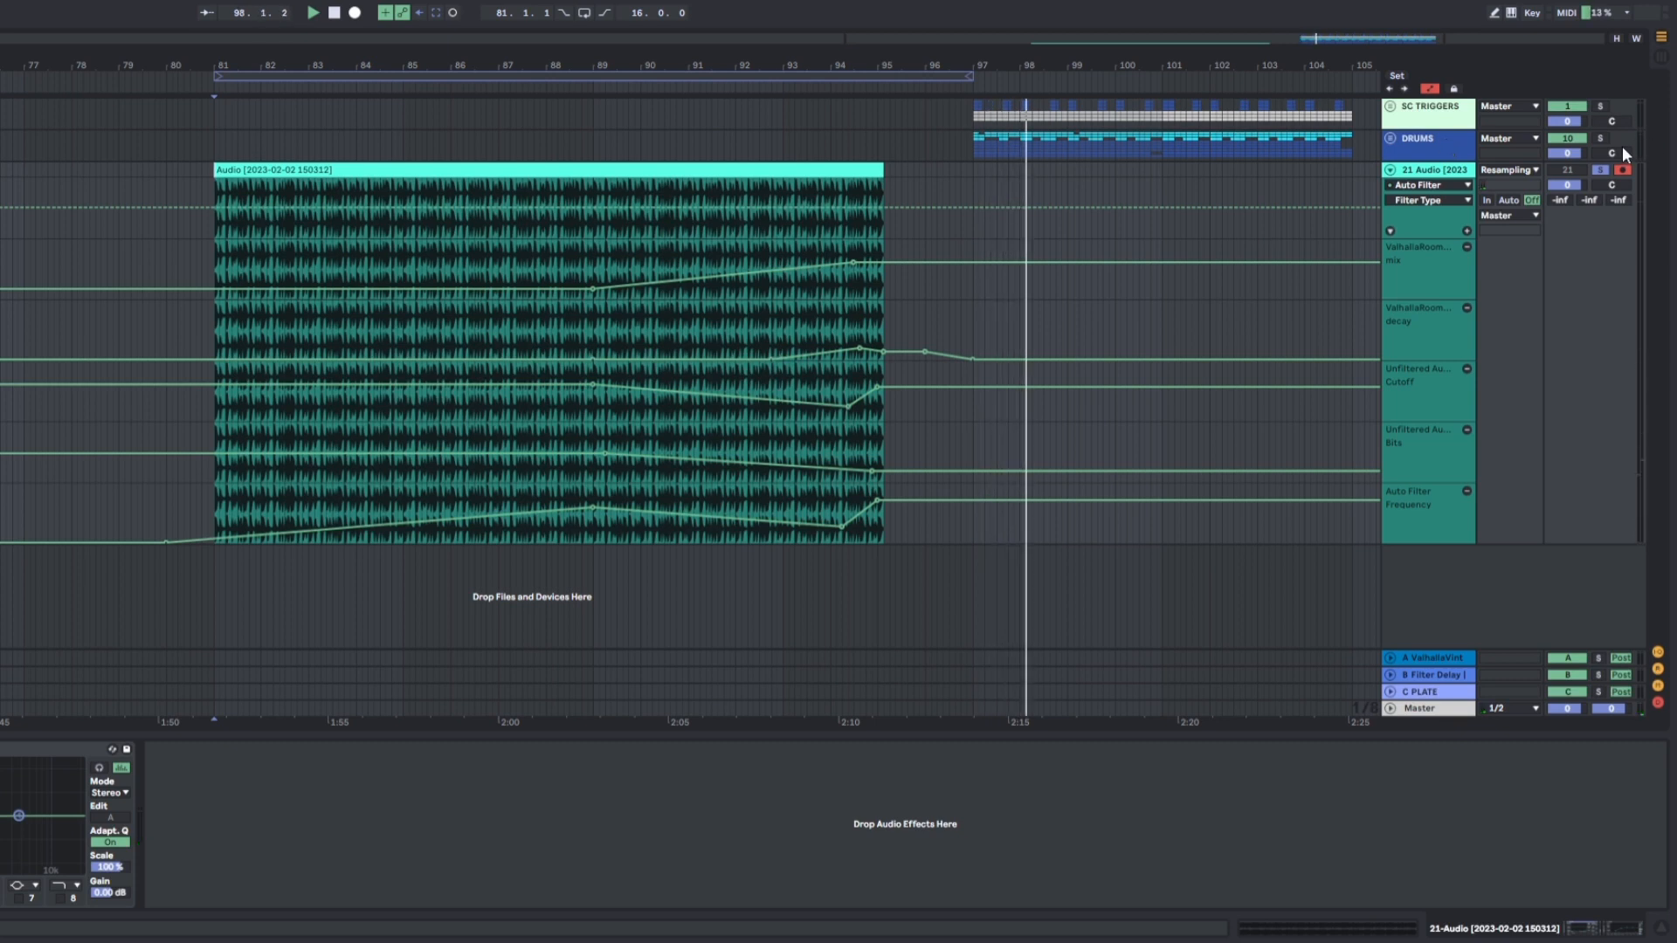
- Solo the DRUMS track together with the resampled audio track and play the build-up from the clip's start at bar 81
left_click(1598, 137)
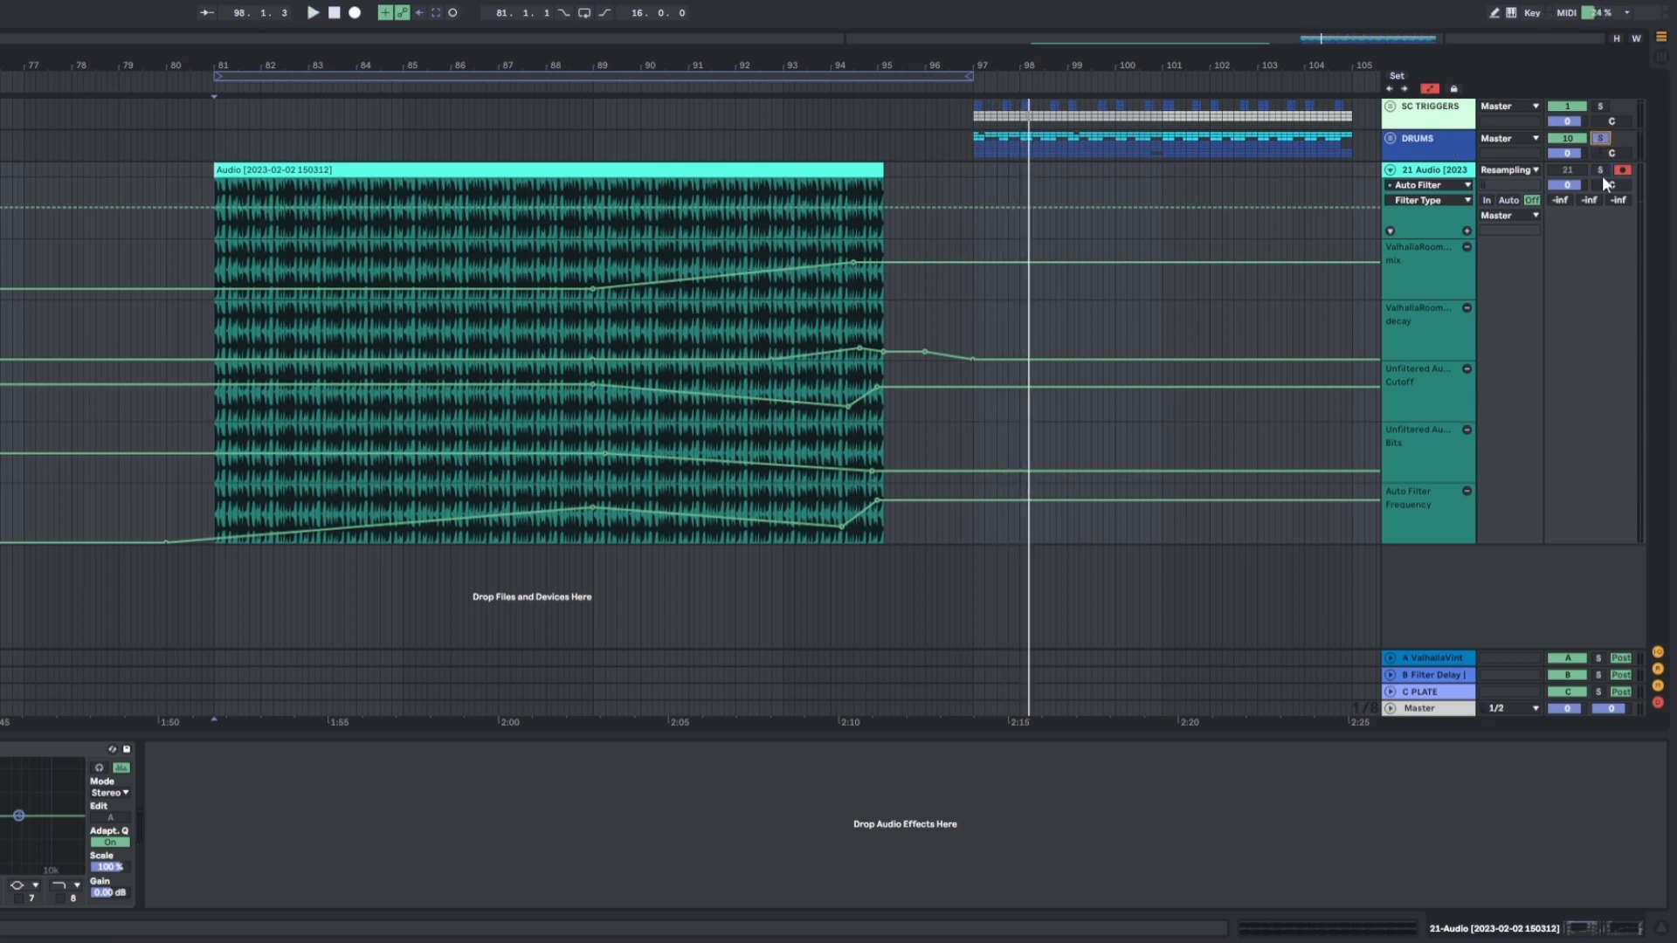
left_click(247, 168)
key("space")
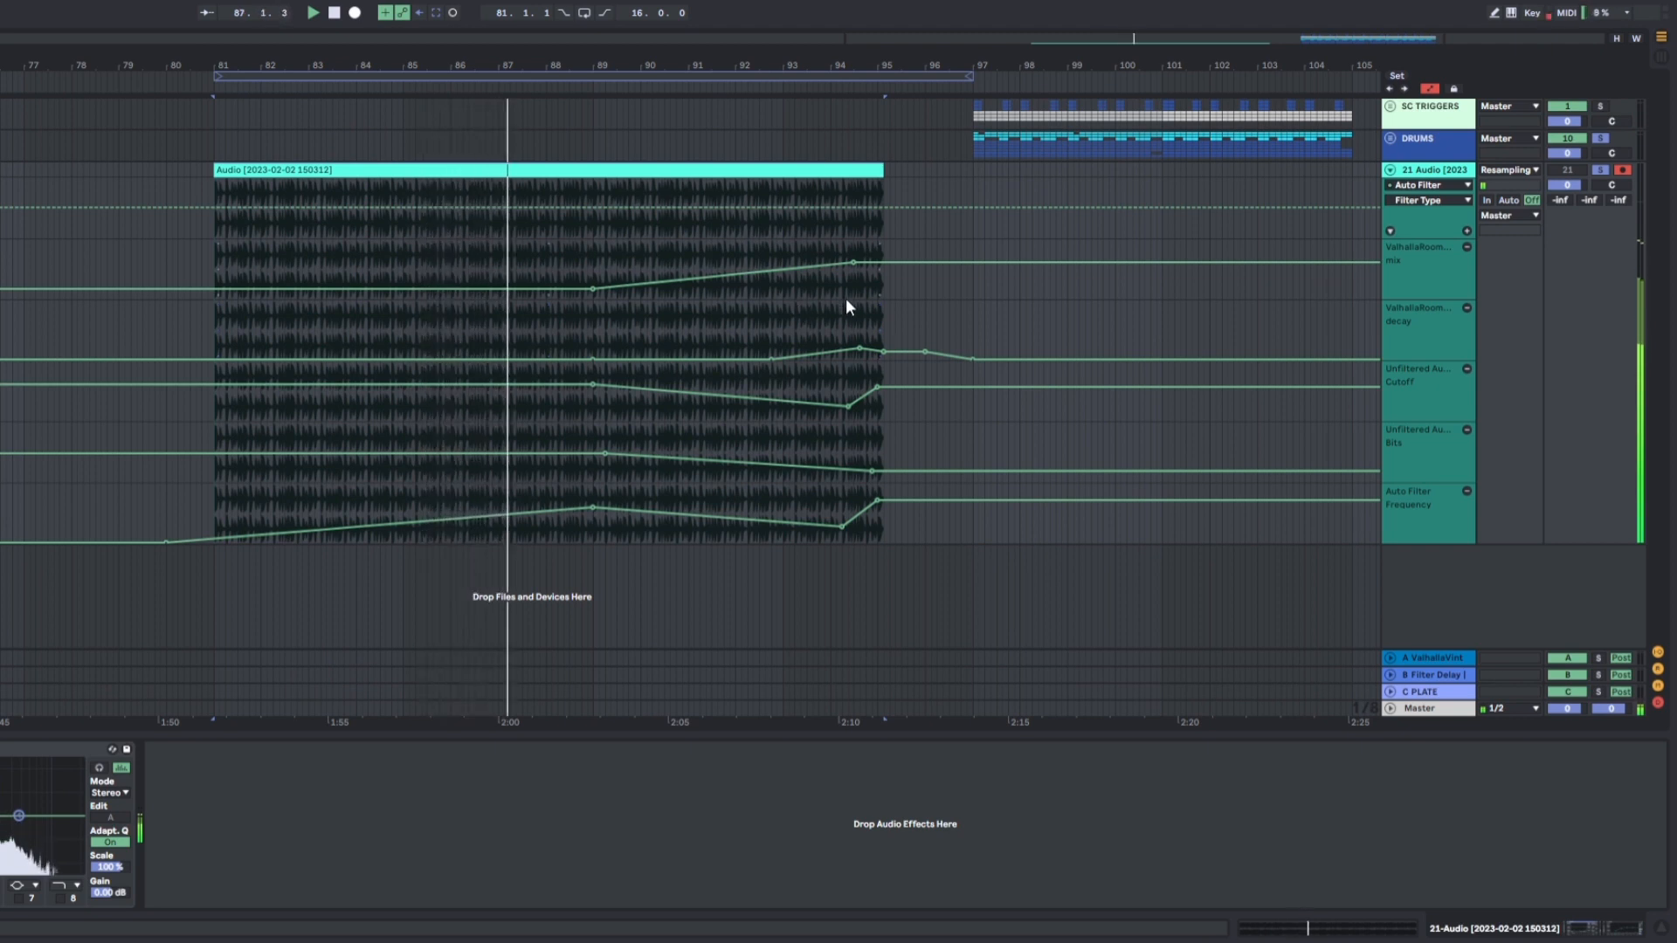
- Raise the ValhallaRoom mix automation peak between bars 94 and 95, and try a slight adjustment of the decay peak during playback
mouse_move(858, 269)
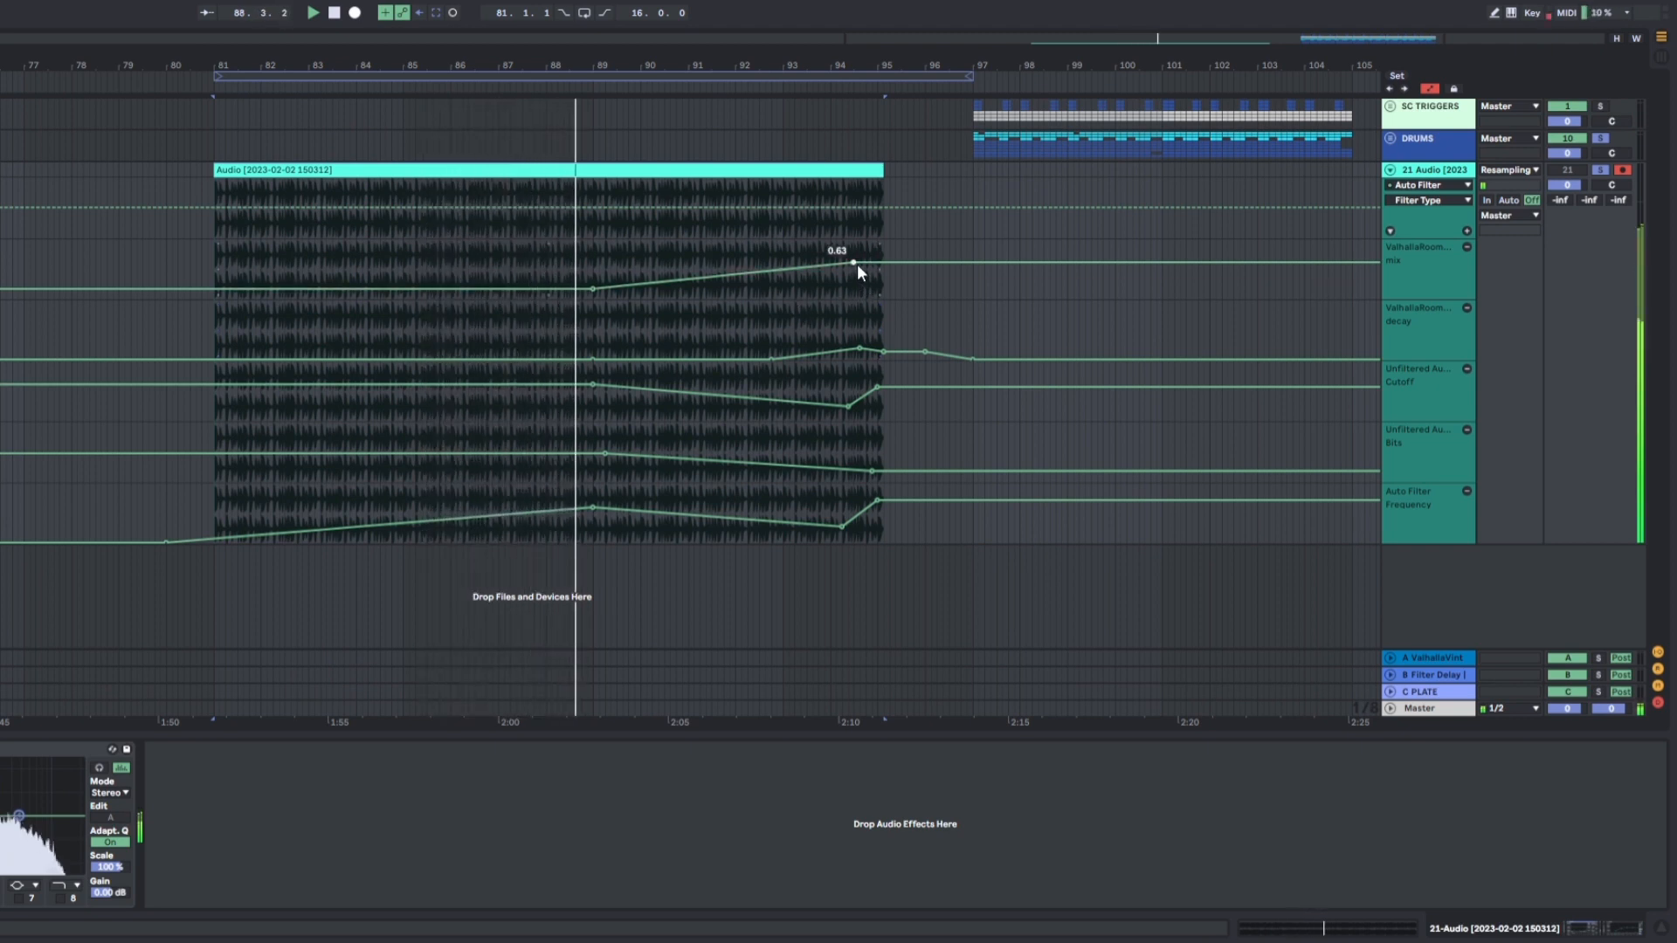
left_click_drag(857, 263, 857, 255)
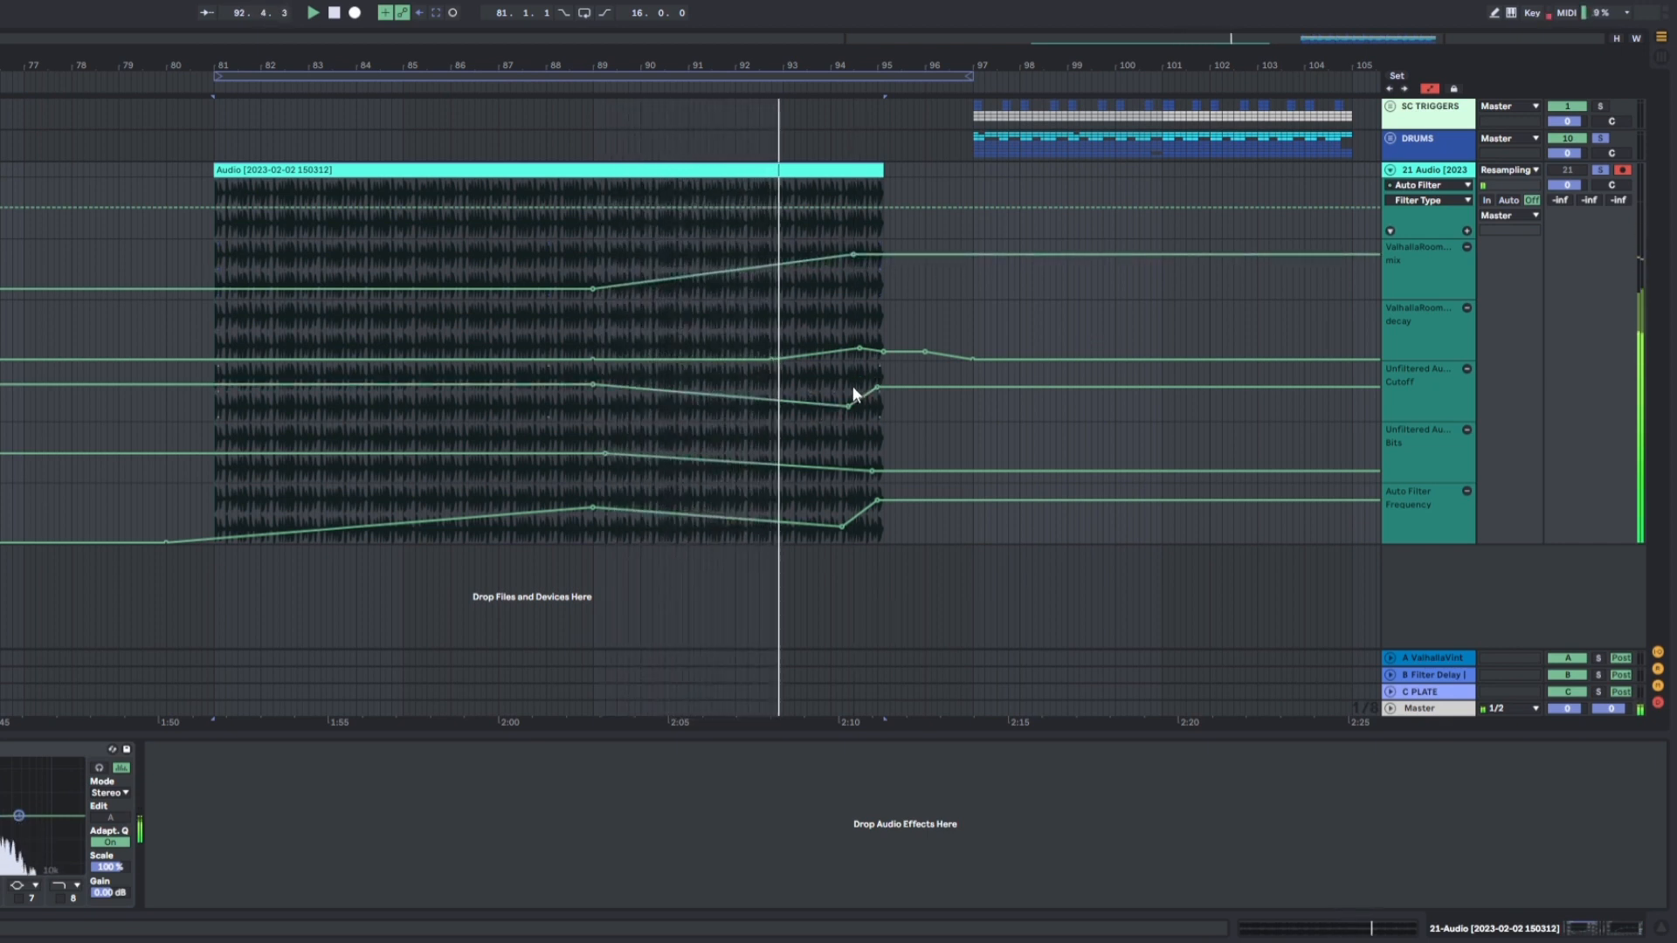
left_click_drag(865, 359, 867, 352)
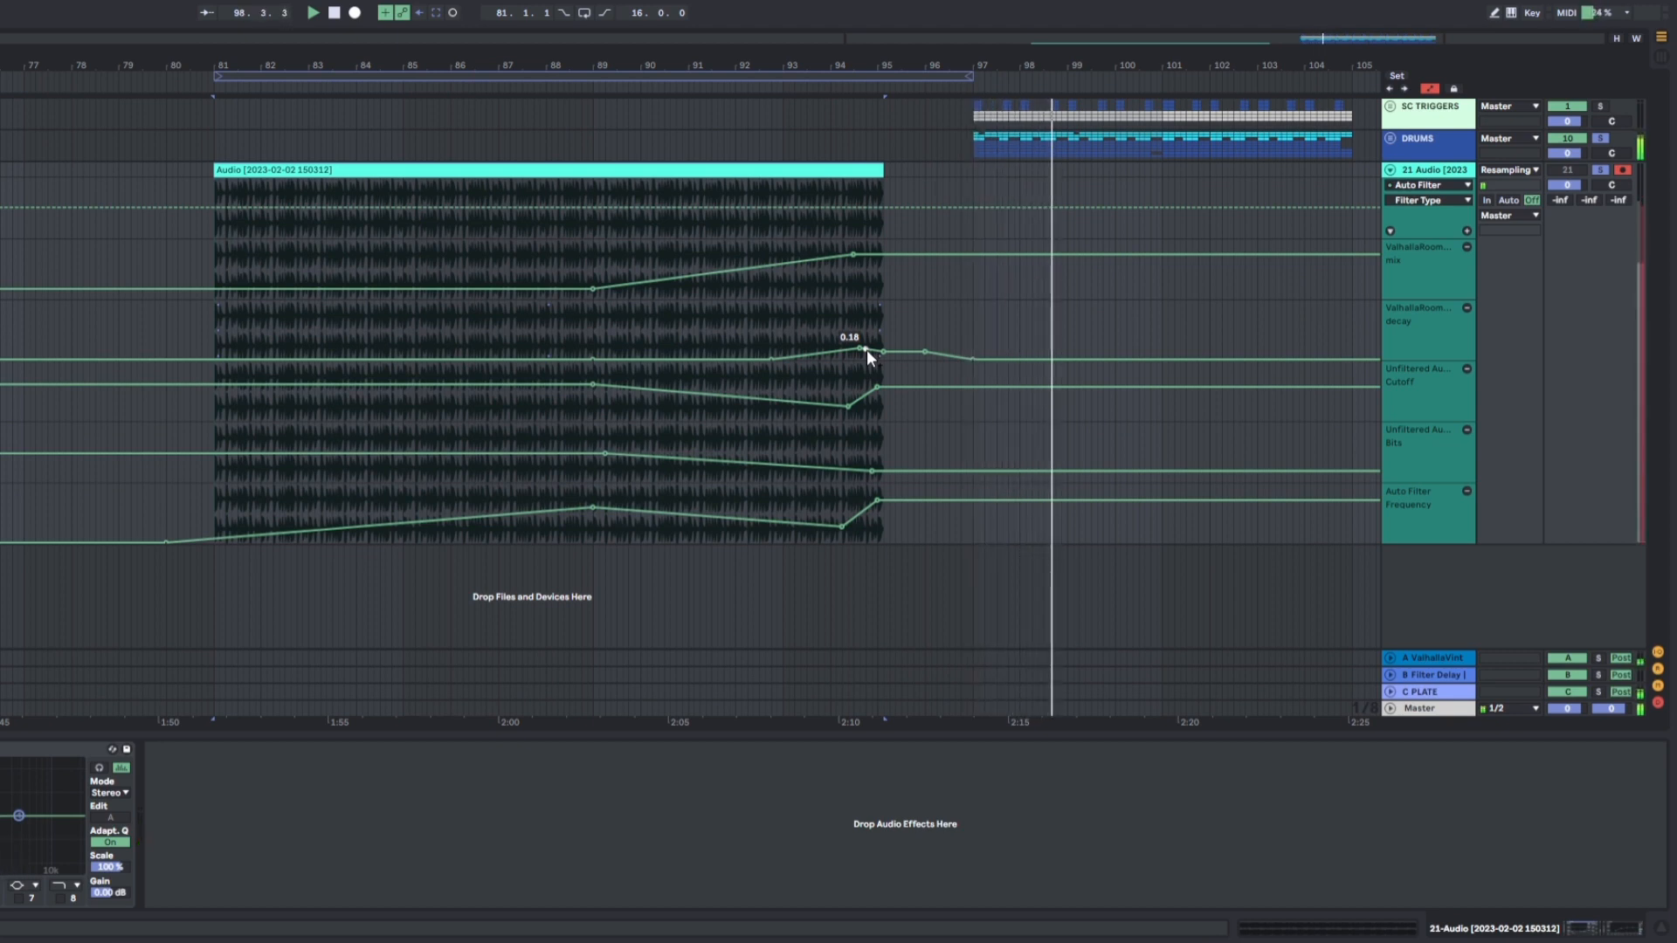
left_click_drag(866, 350, 863, 351)
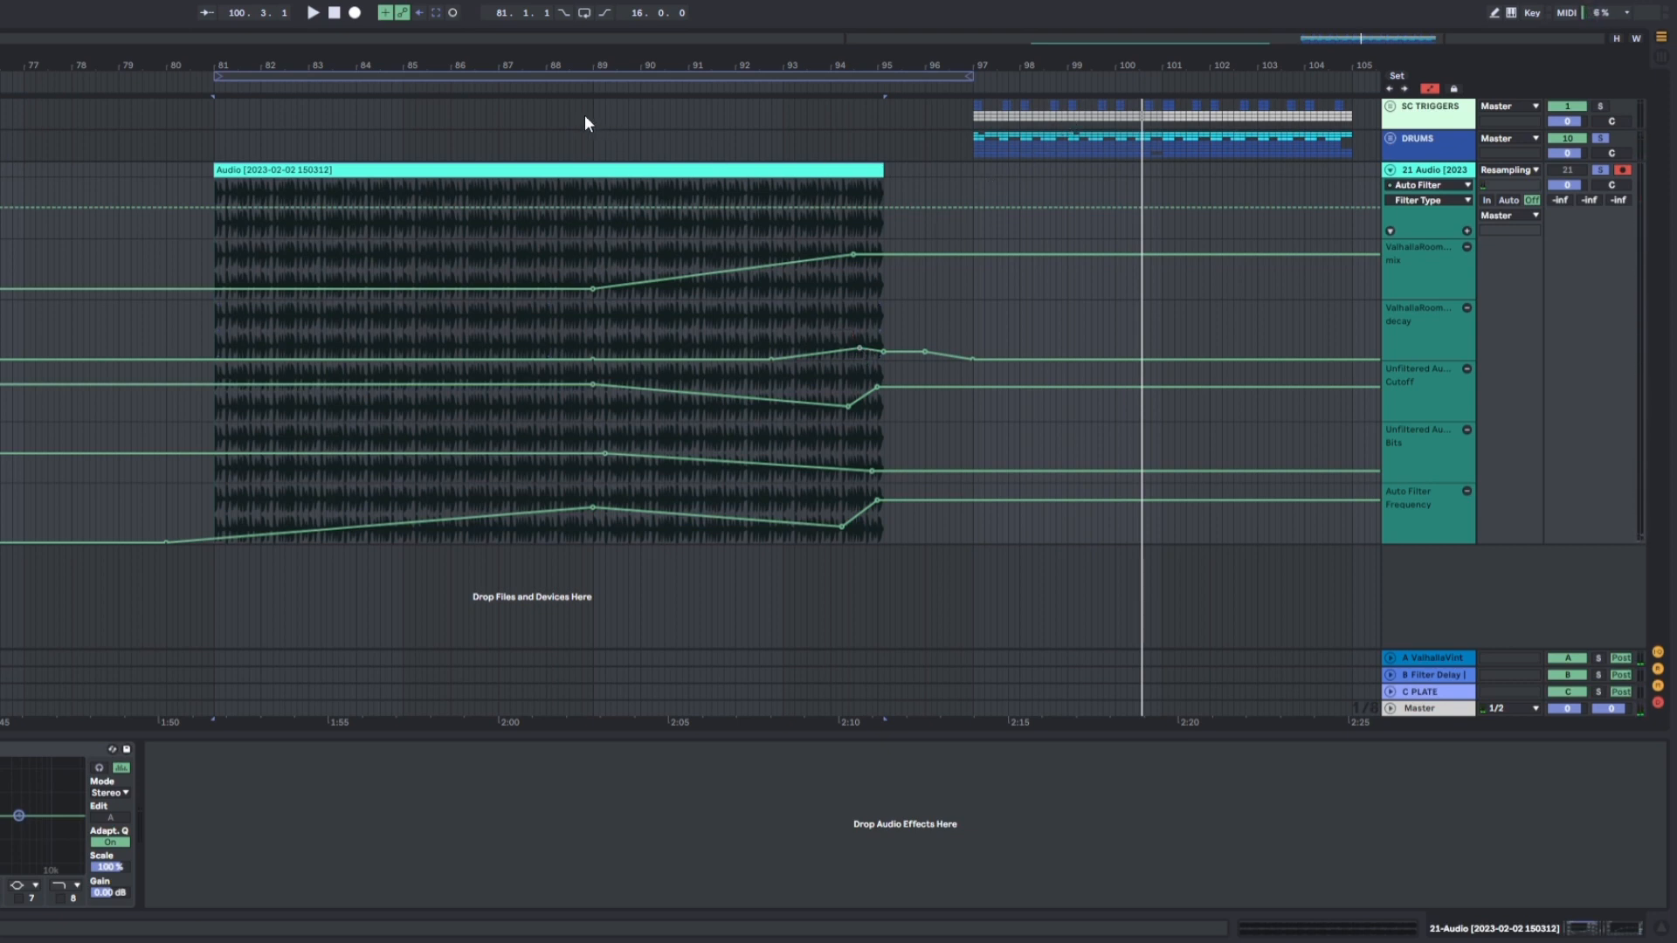
- Place a four-bar copy of the resampled clip with its automation at bar 105 and duplicate it up to bar 113
left_click_drag(1176, 65, 1175, 26)
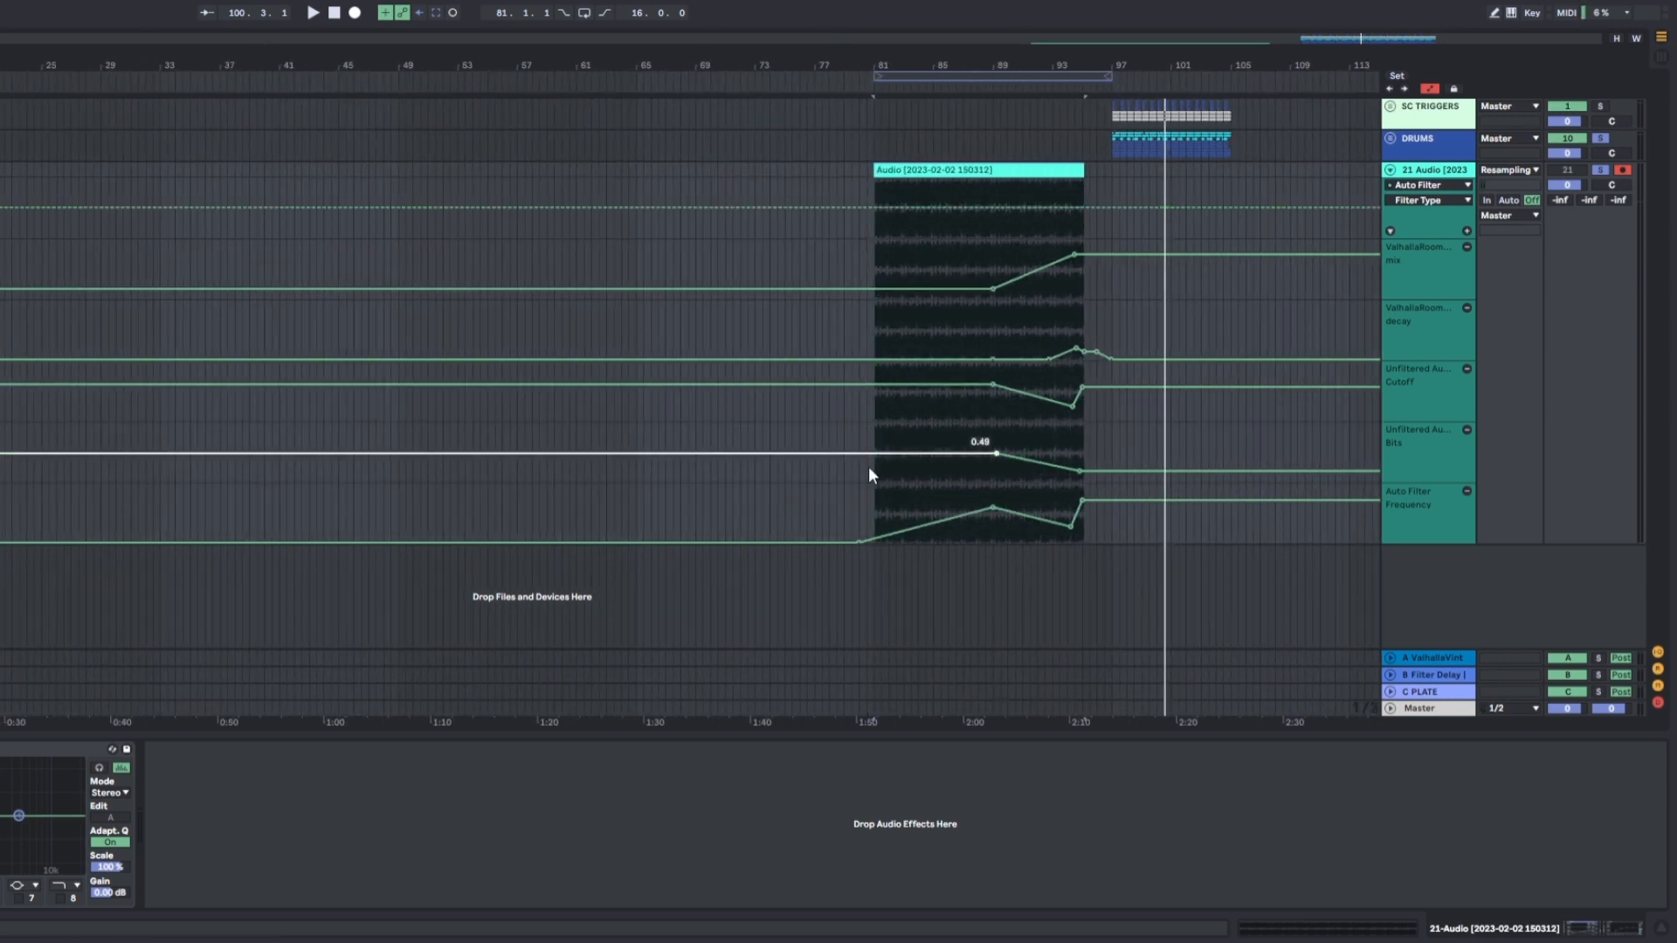
left_click_drag(873, 496, 1287, 166)
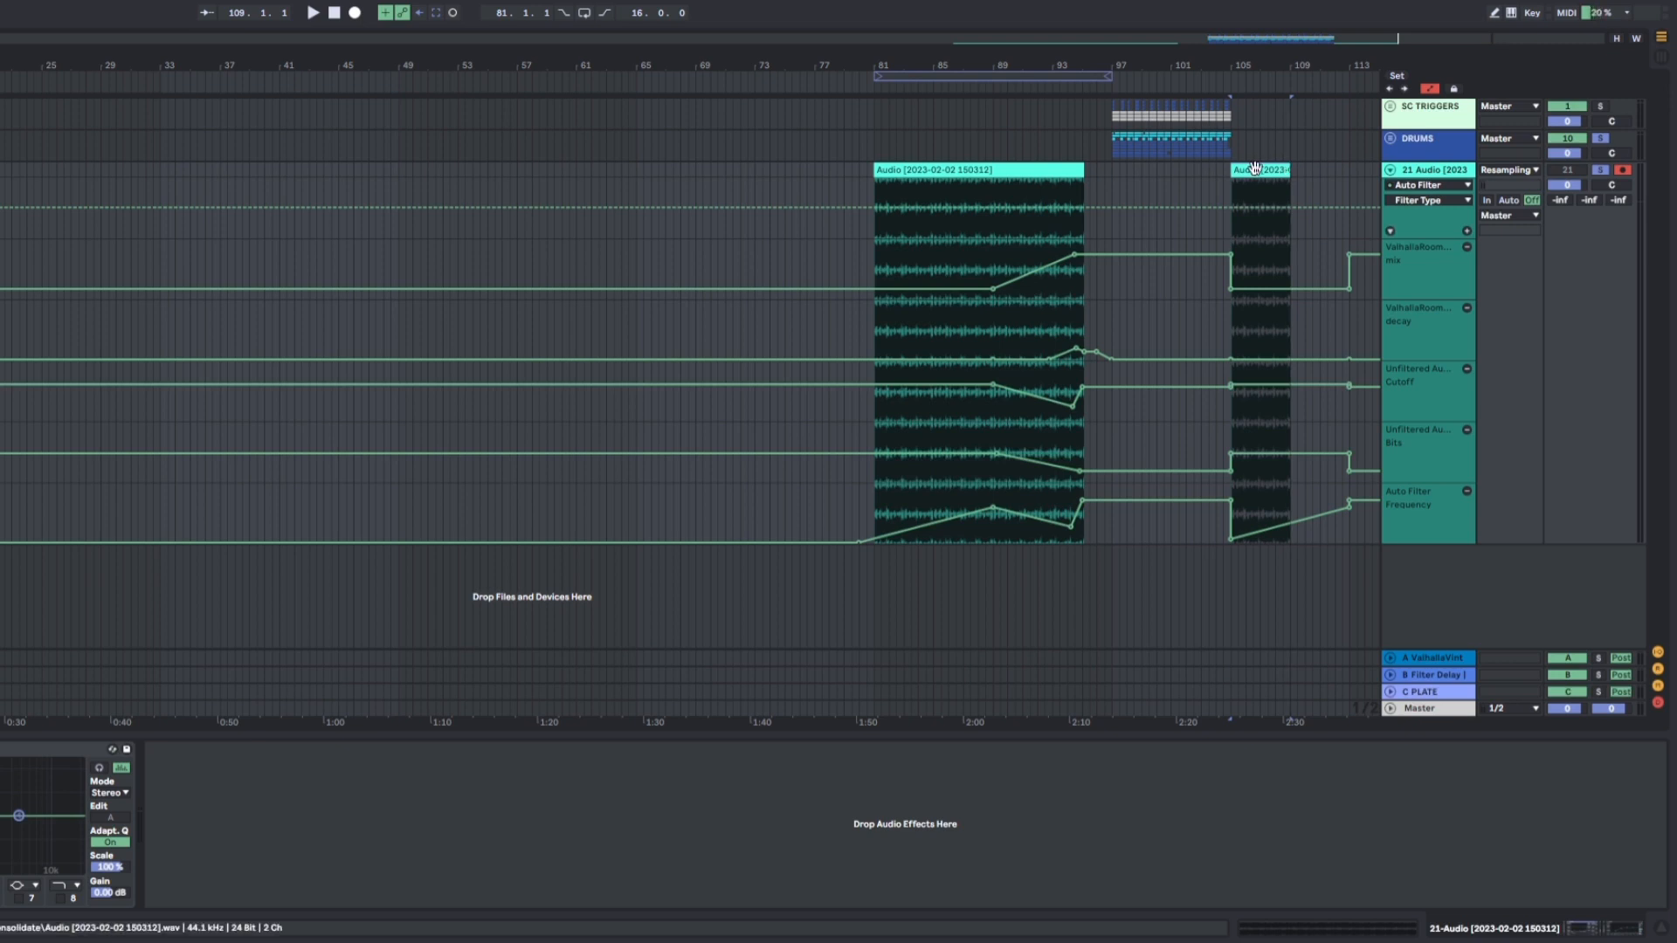
key("ctrl+d")
- Play the copied clips from just before bar 105 and shape their ValhallaRoom mix automation into two rises peaking near bars 108 and 112
left_click(1223, 188)
key("space")
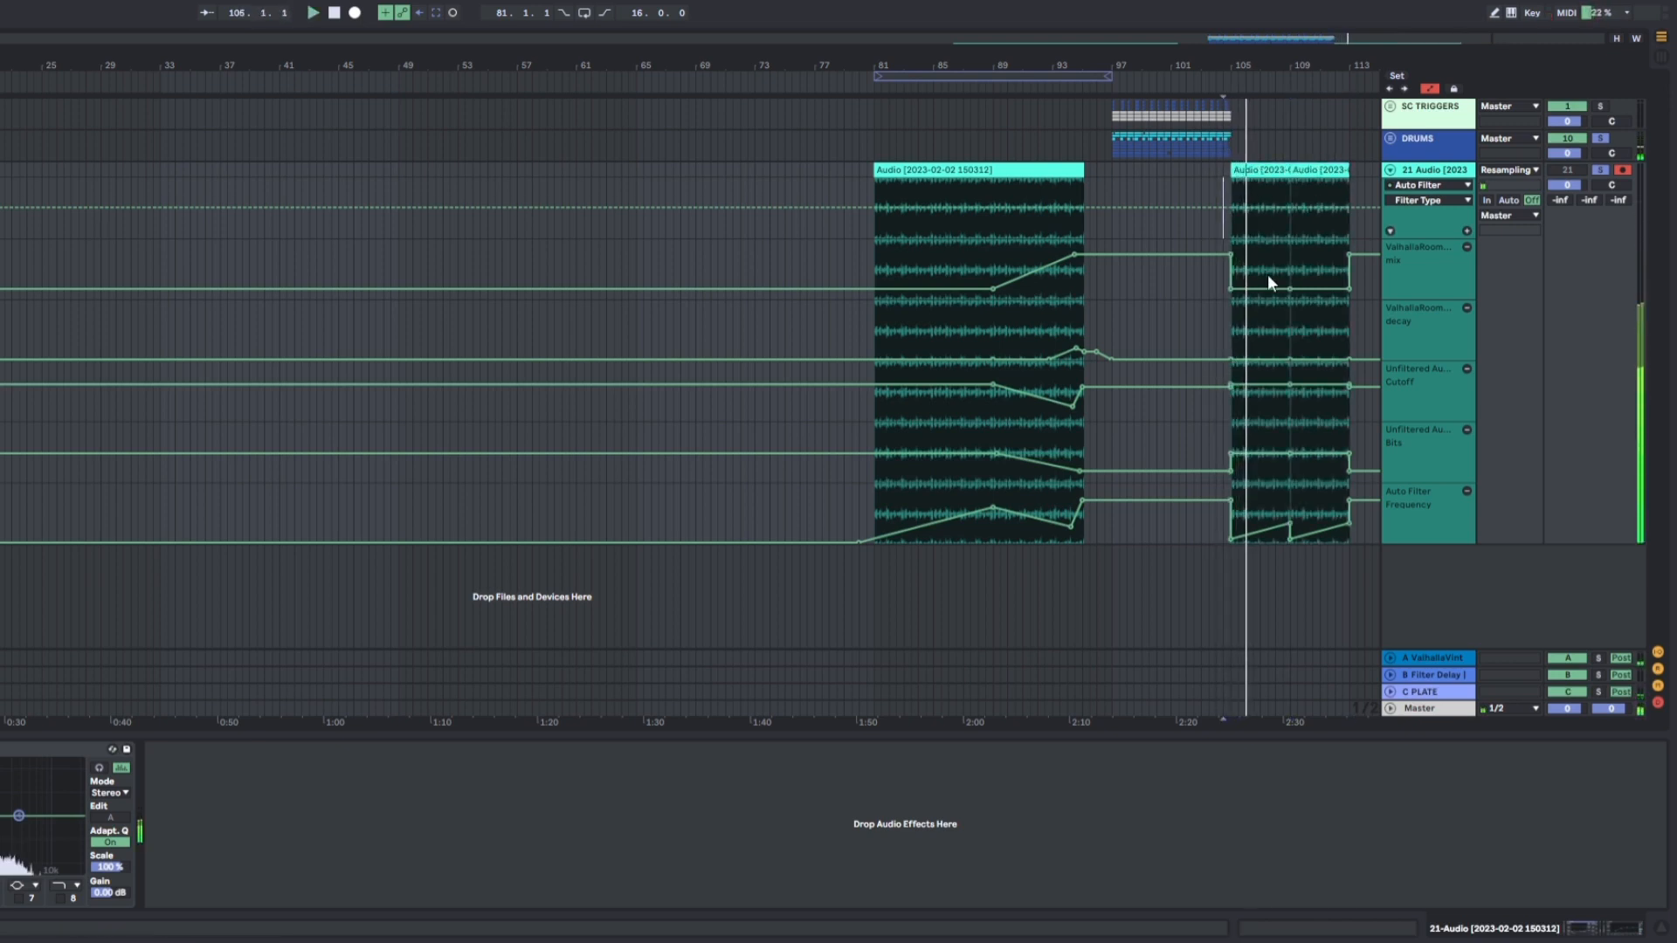
left_click_drag(1290, 289, 1349, 265)
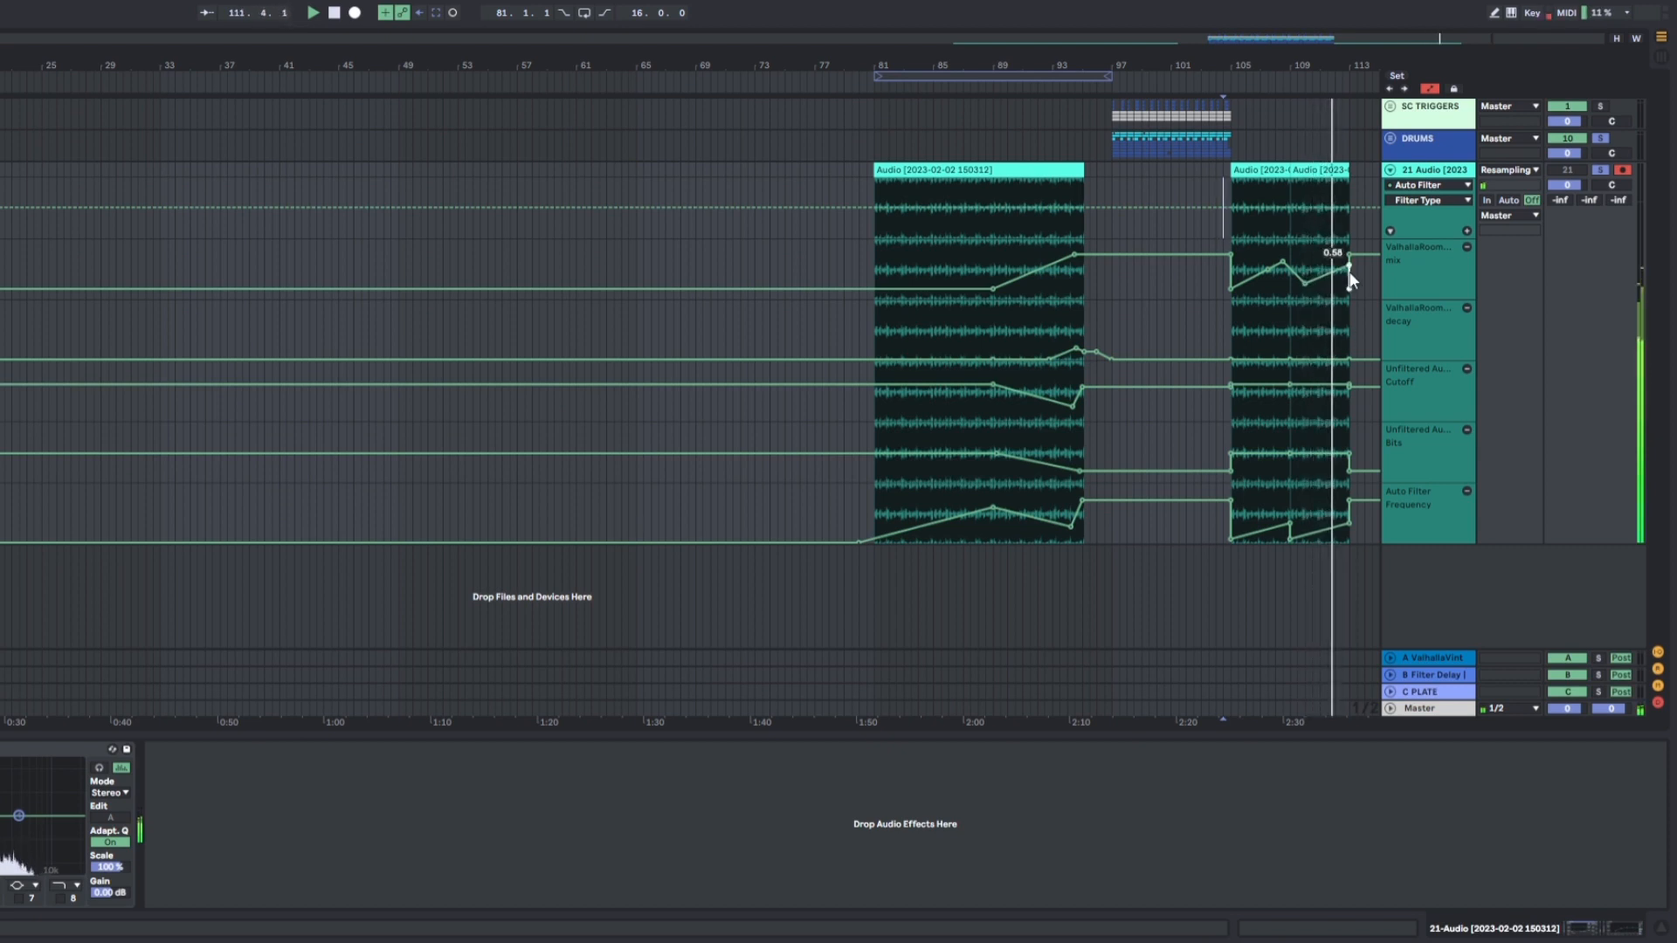
left_click_drag(1349, 270, 1342, 269)
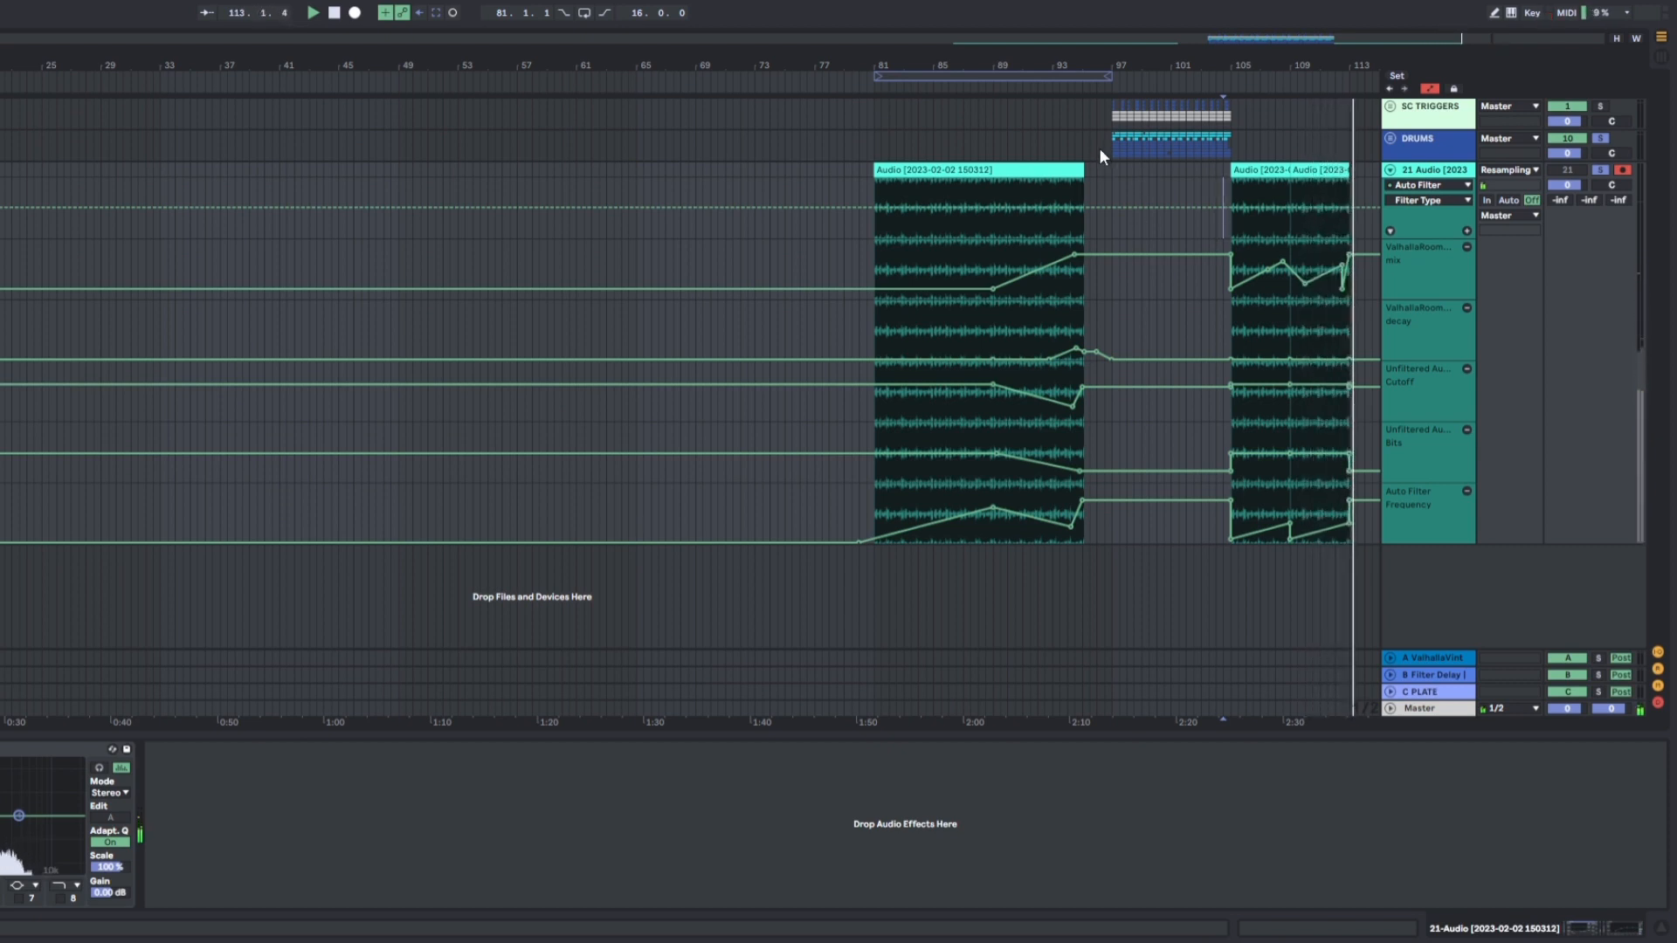